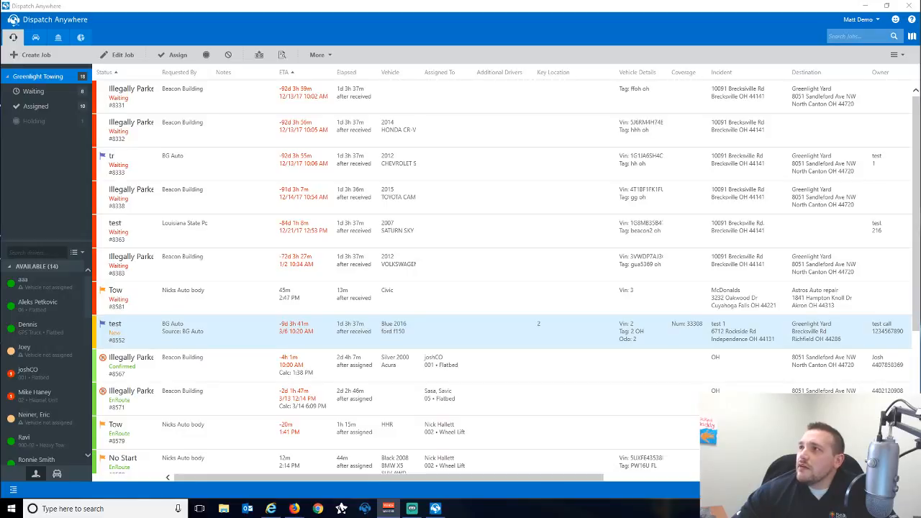
Open the Accounting overview and list the older unbilled jobs from the Underbilled badge.
key("alt+Tab")
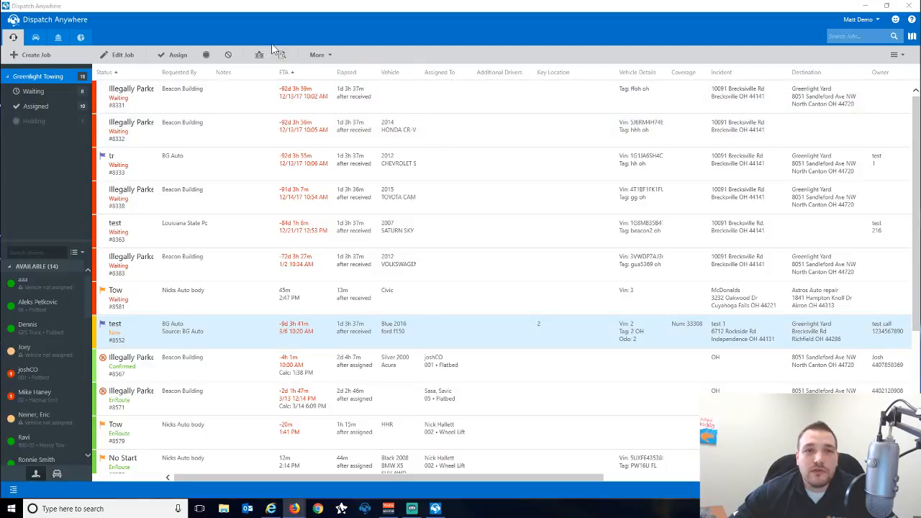
left_click(59, 40)
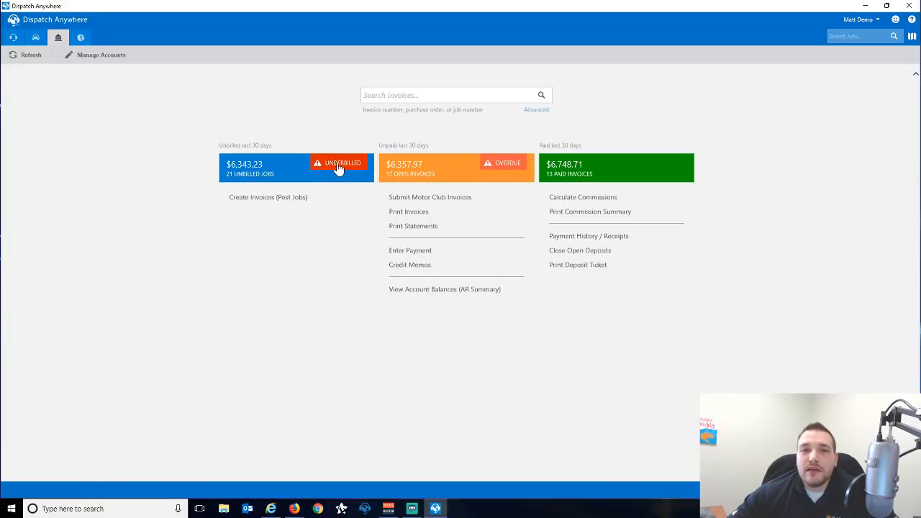
left_click(338, 167)
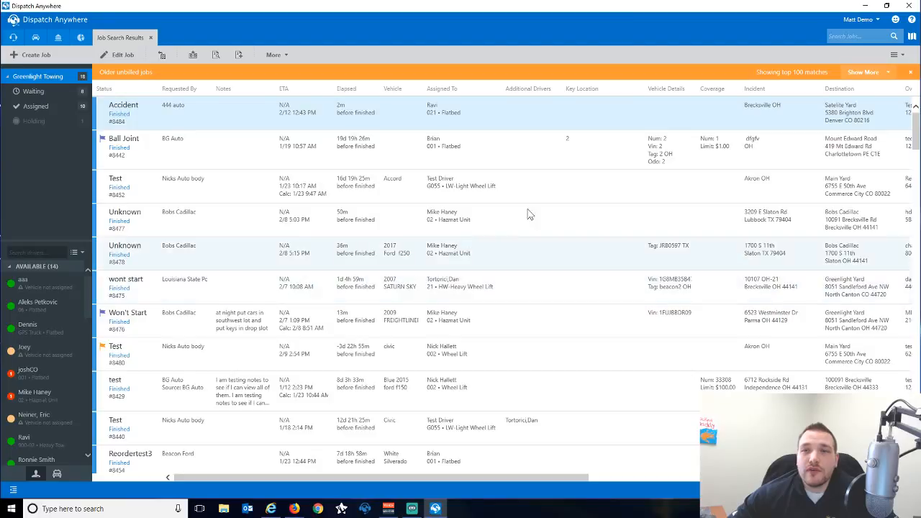
Show the maximum number of older unbilled jobs, then close that results tab.
left_click(889, 74)
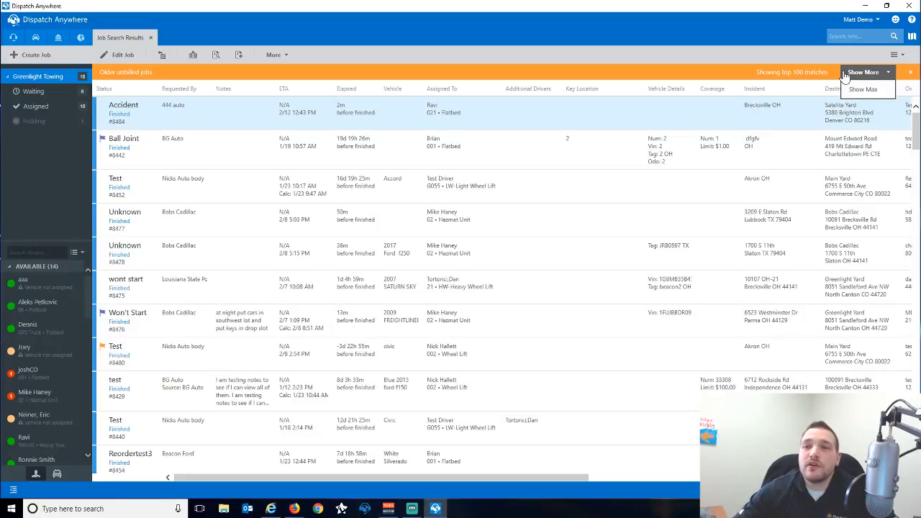
left_click(860, 89)
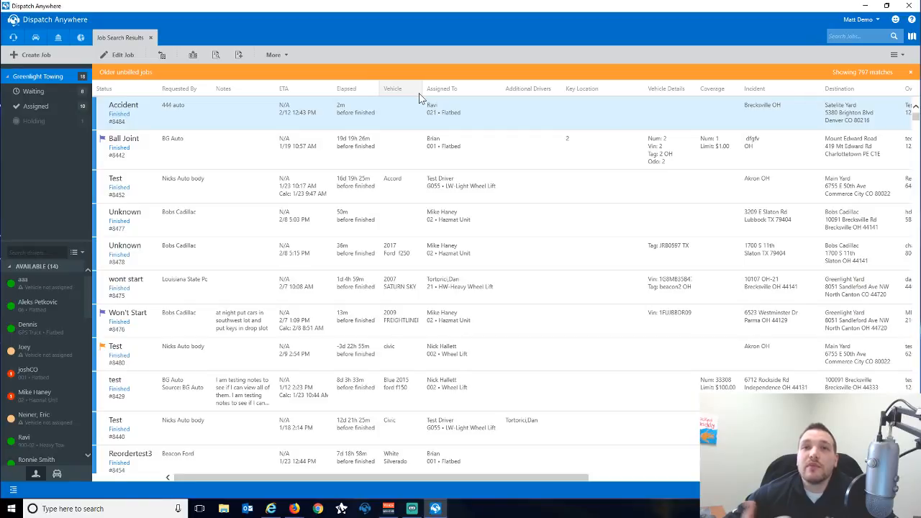
left_click(150, 37)
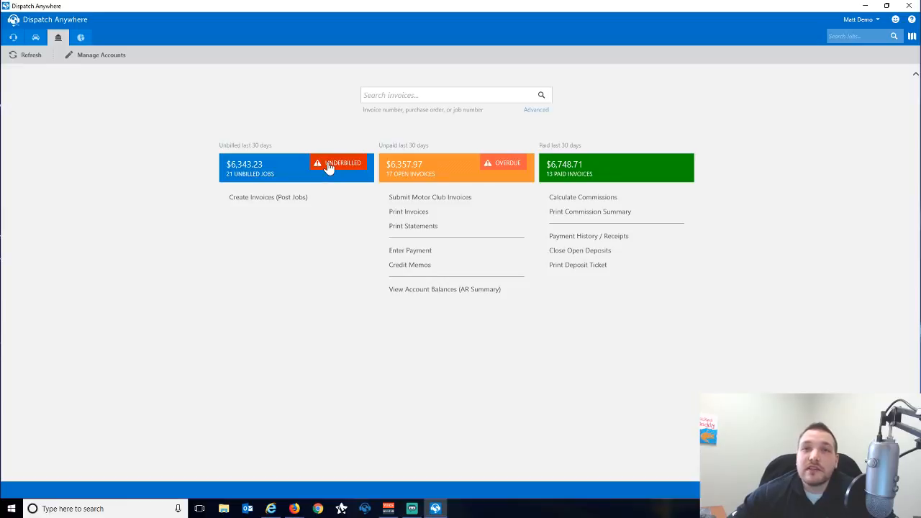
Review the 21 recent unbilled jobs and close their results tab.
left_click(253, 175)
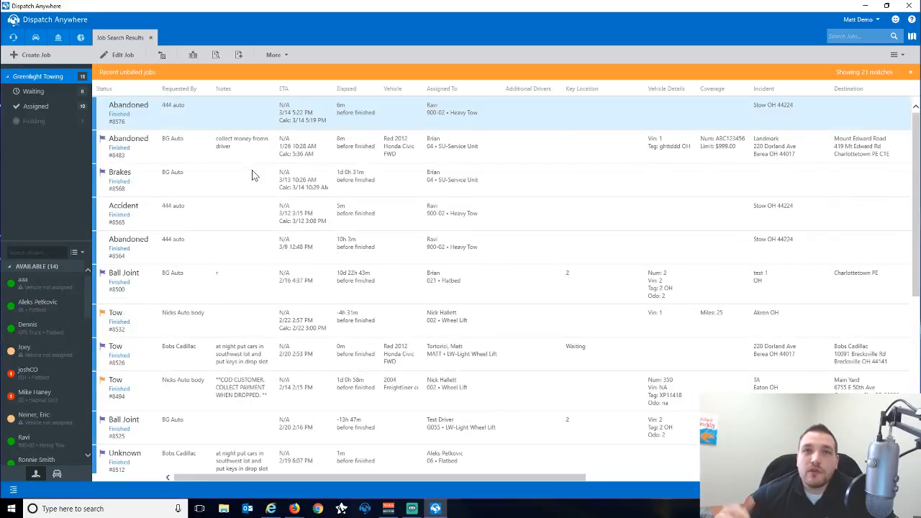
scroll(252, 175, "down", 1)
scroll(252, 174, "down", 5)
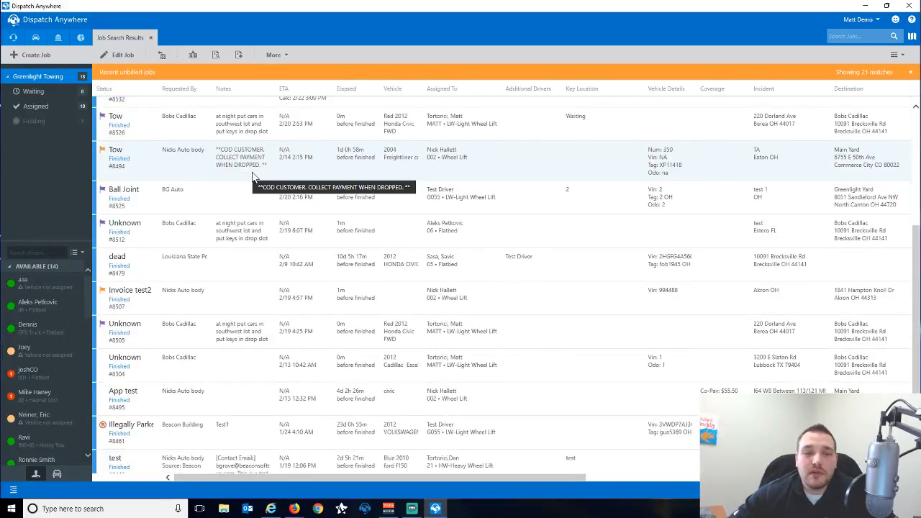
scroll(252, 175, "up", 5)
scroll(252, 175, "up", 1)
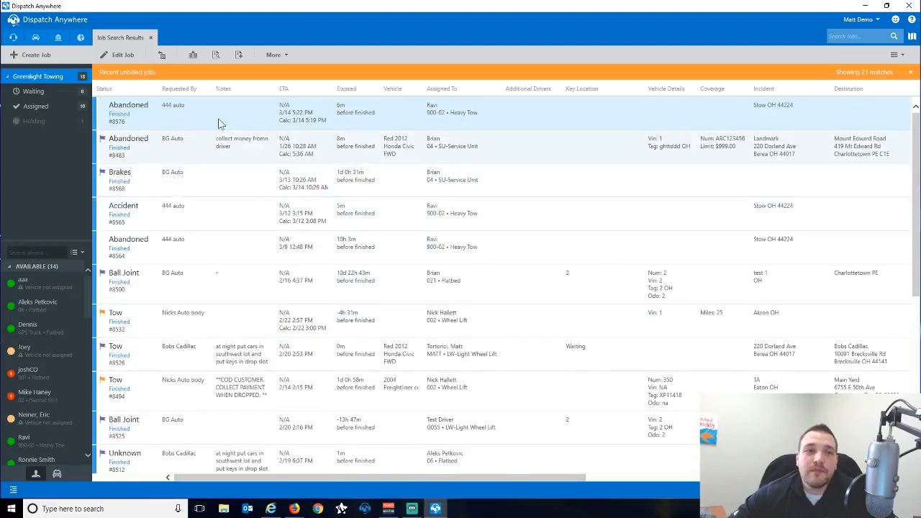
left_click(150, 38)
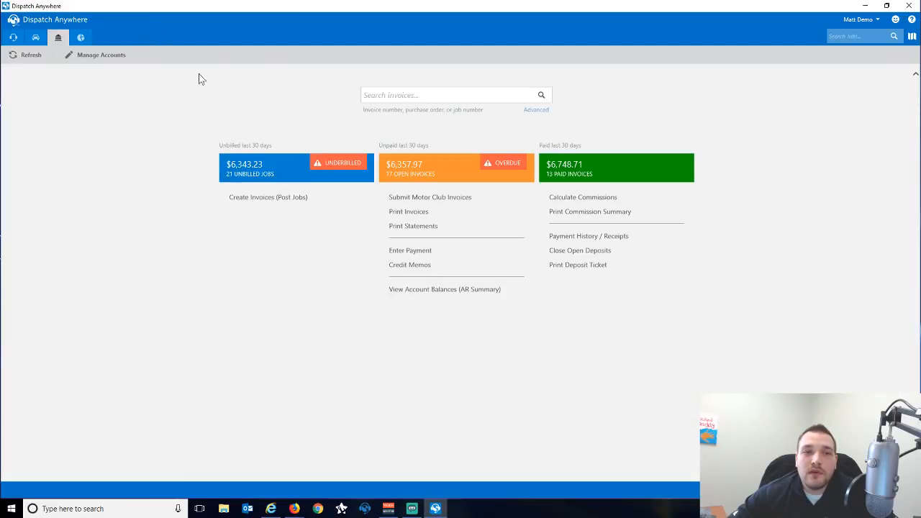
On Create Invoices (Post Jobs), filter Finished On to This Month and search.
left_click(263, 207)
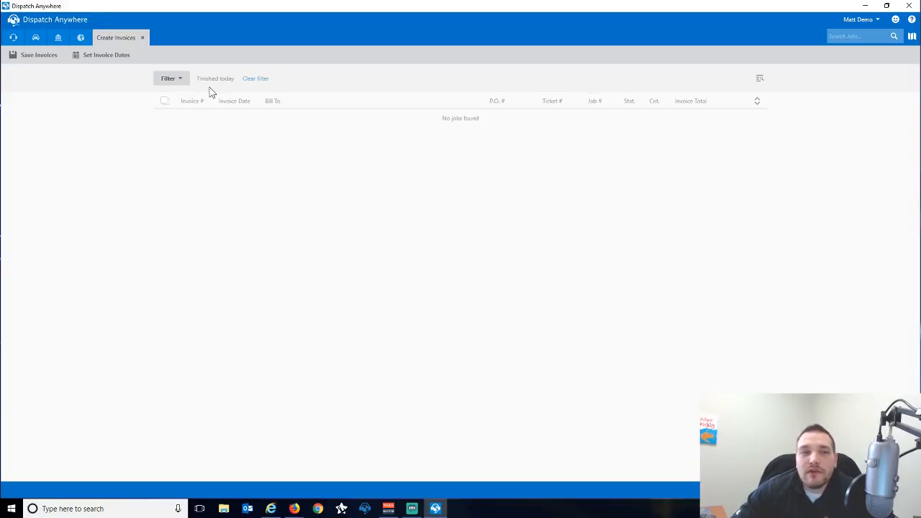
left_click(177, 85)
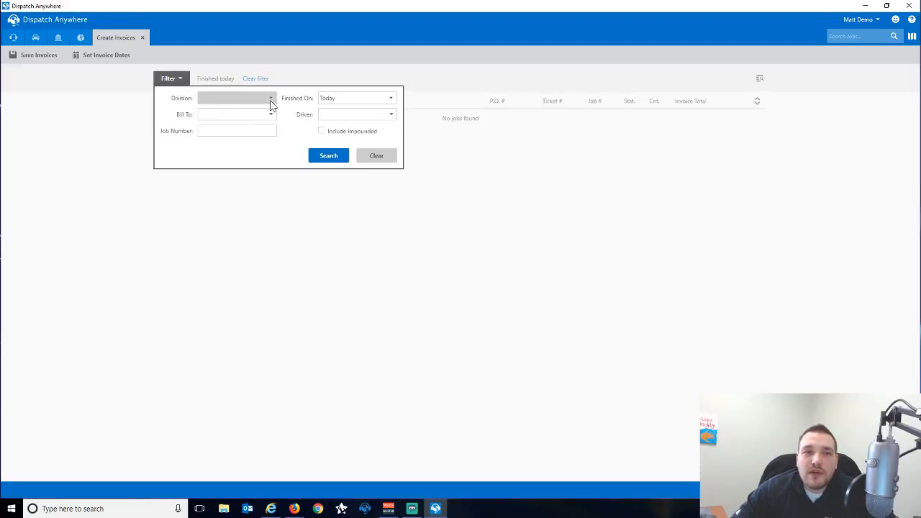
left_click(342, 116)
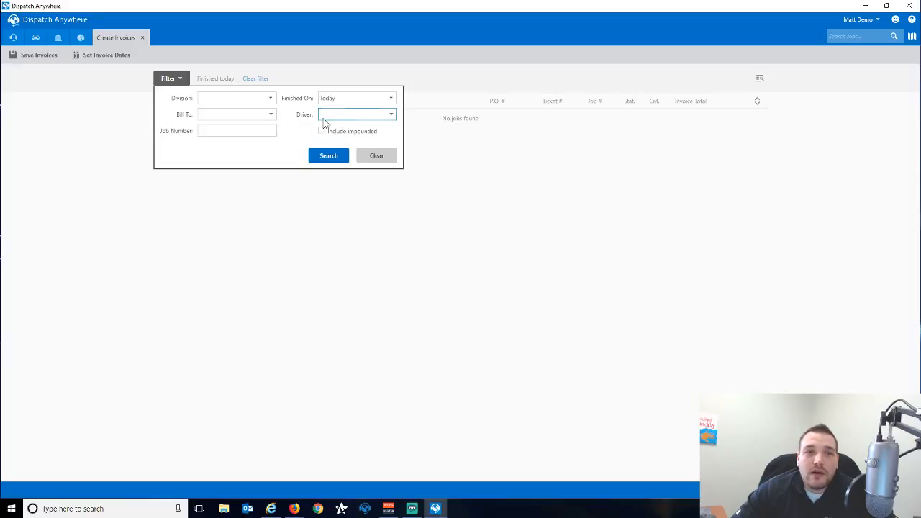
left_click(232, 132)
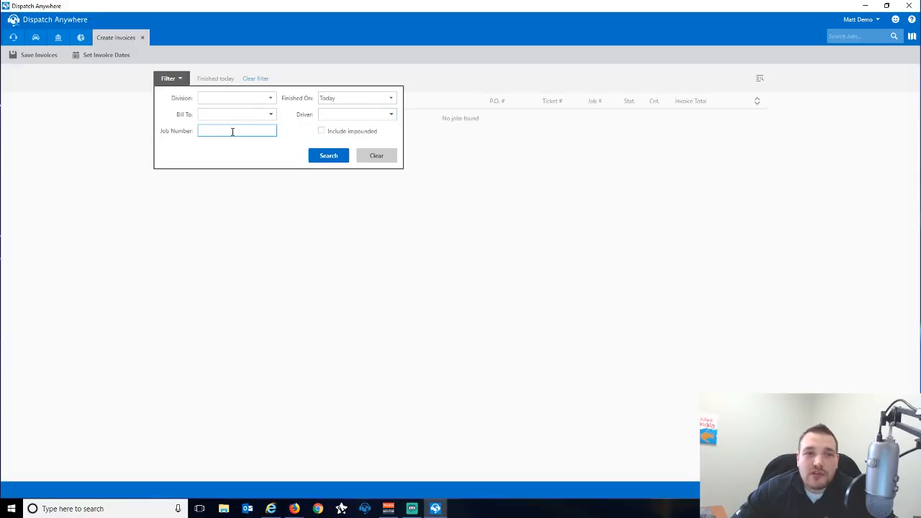
left_click(391, 101)
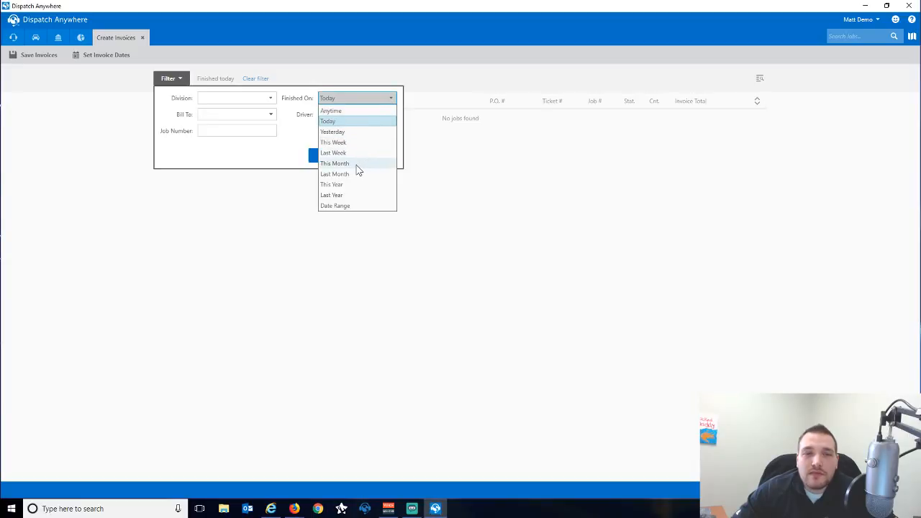
left_click(335, 207)
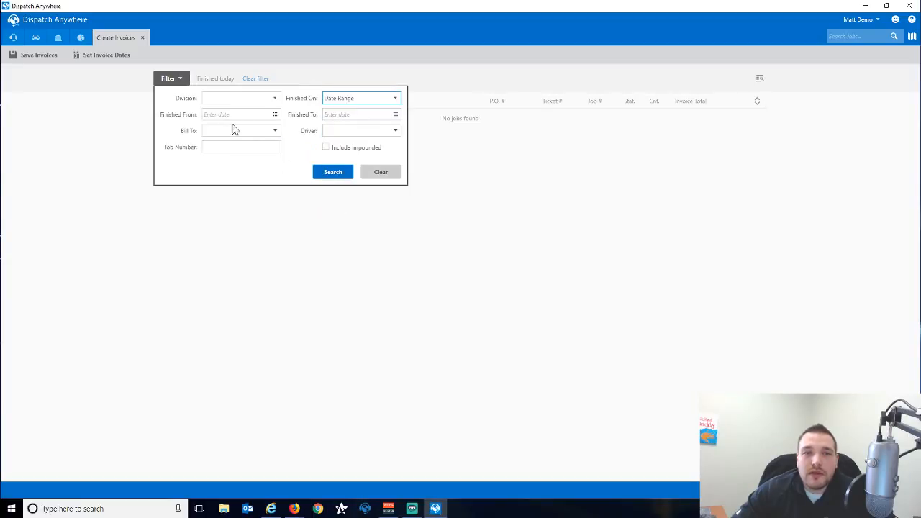
left_click(388, 103)
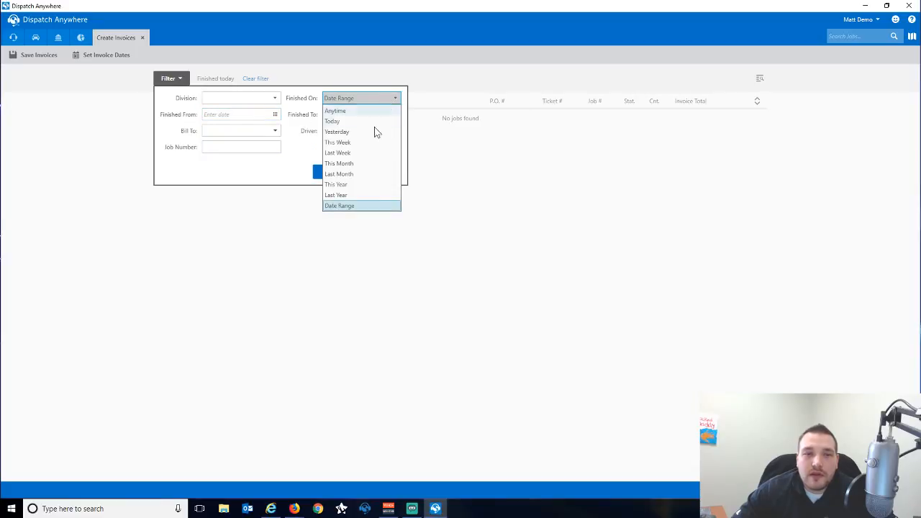
left_click(359, 163)
left_click(329, 156)
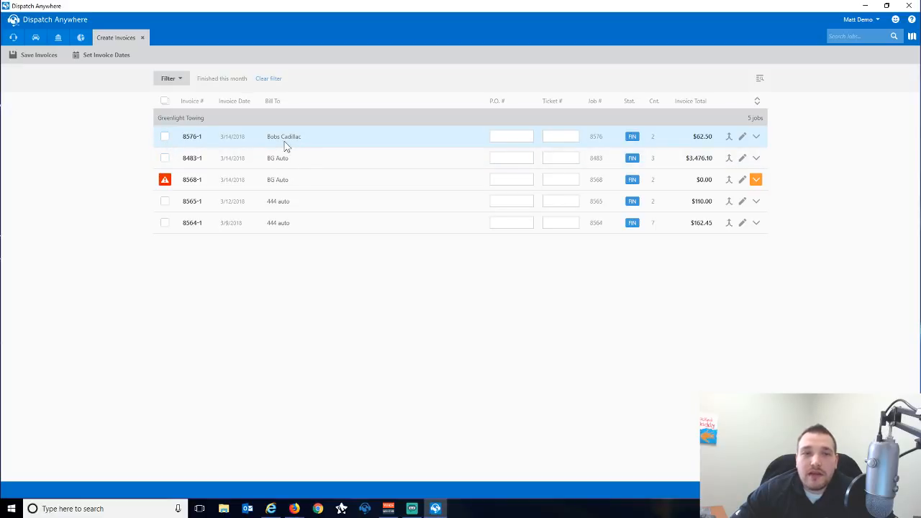
Expand Bobs Cadillac invoice 8576-1 to show its Tow and Mileage lines.
left_click(497, 137)
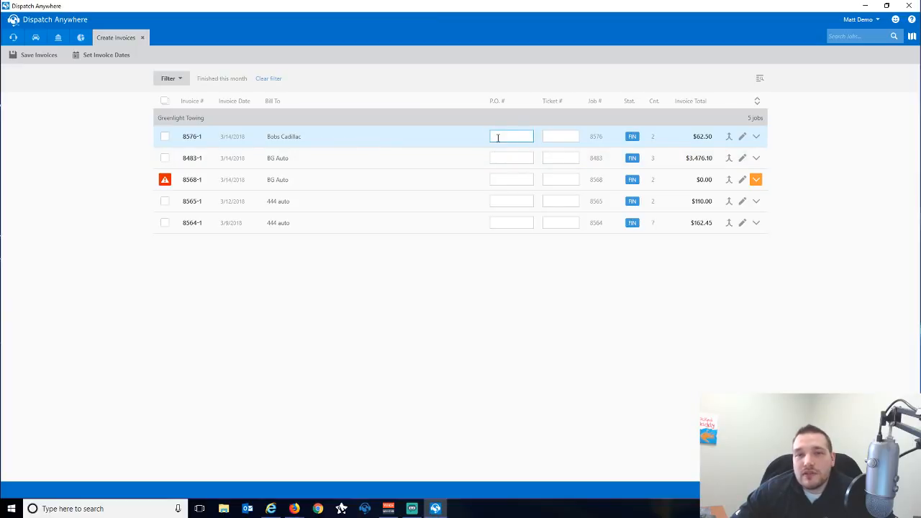
left_click(558, 136)
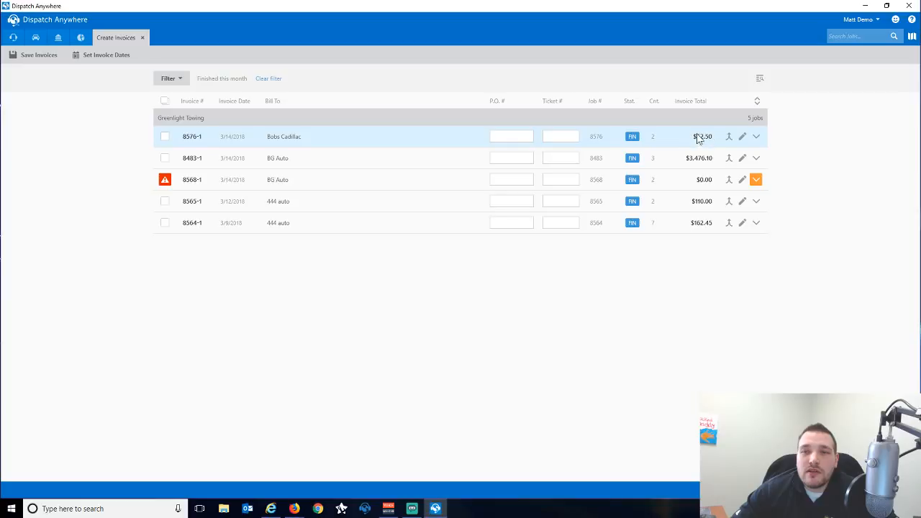
left_click(756, 137)
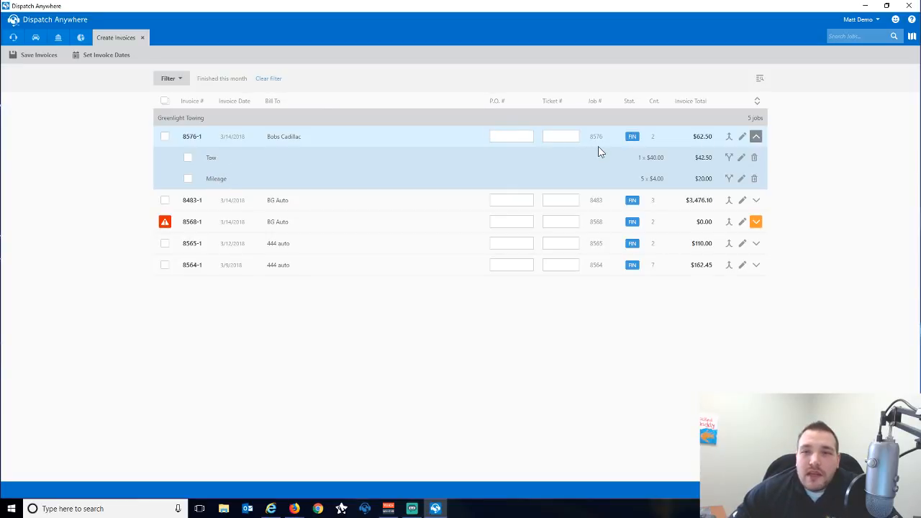
left_click(729, 138)
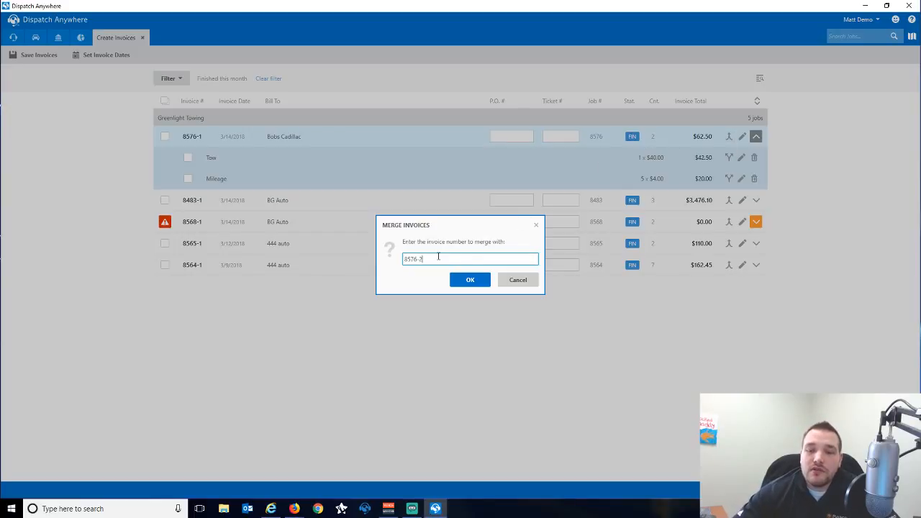
key("BackSpace")
type("1")
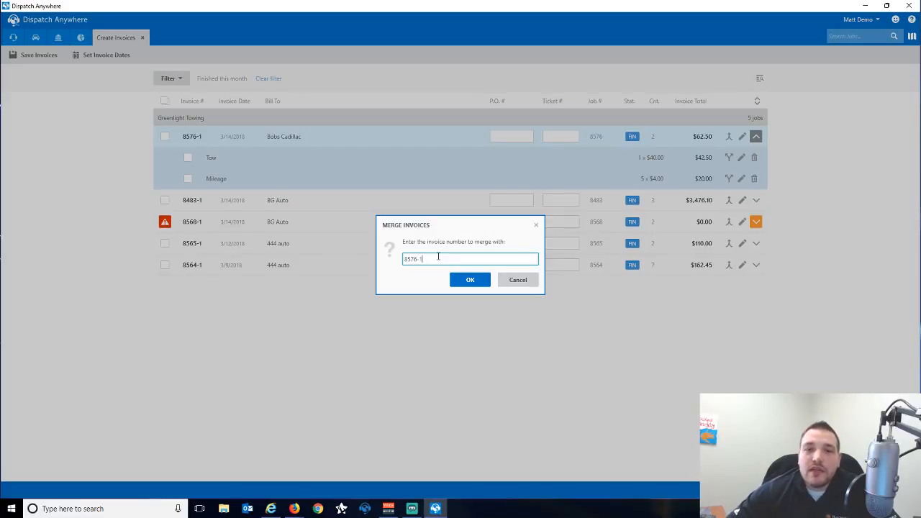
left_click(464, 279)
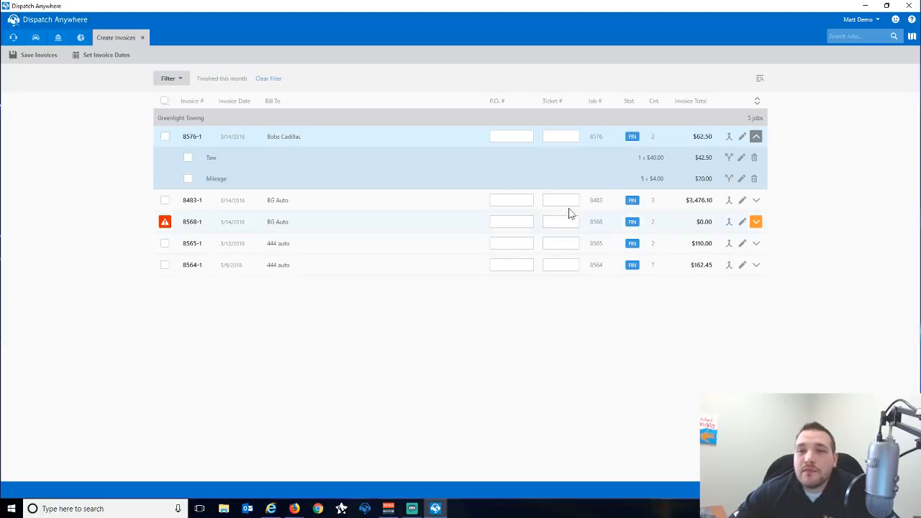
left_click(743, 138)
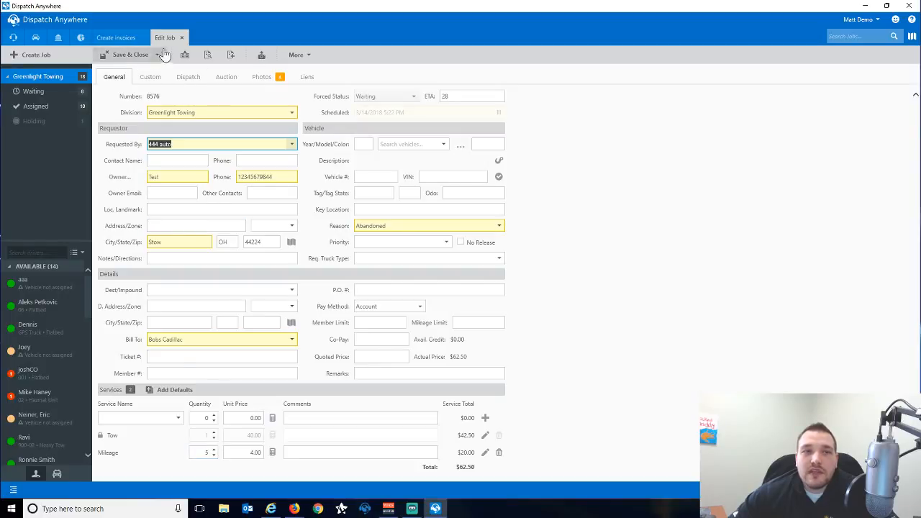
left_click(182, 37)
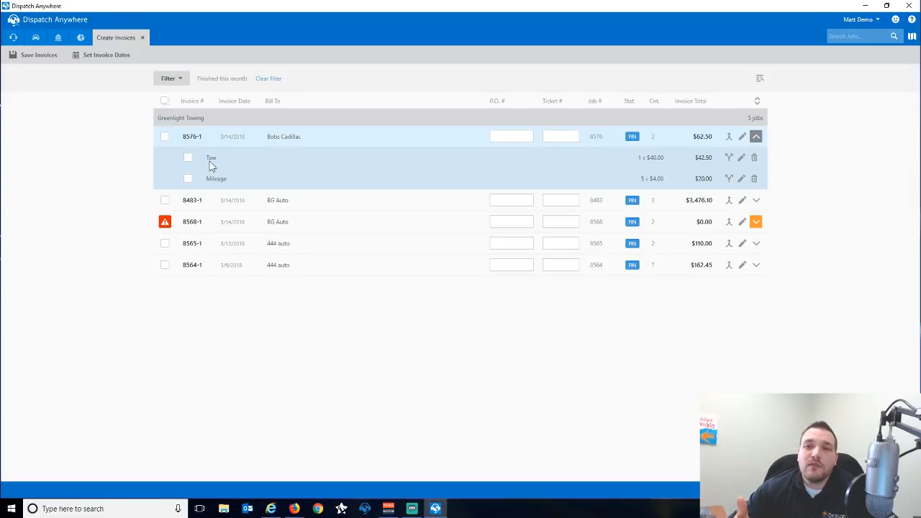
left_click(728, 178)
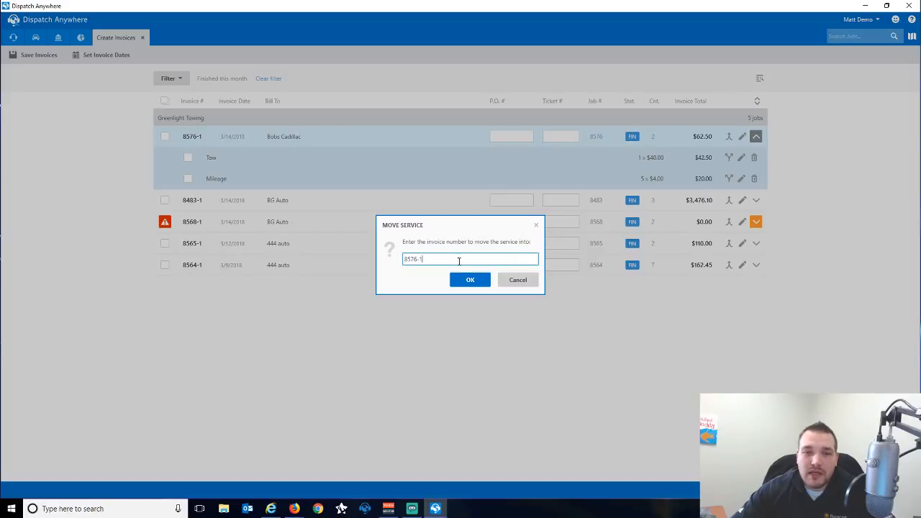
key("BackSpace")
type("2")
left_click(469, 279)
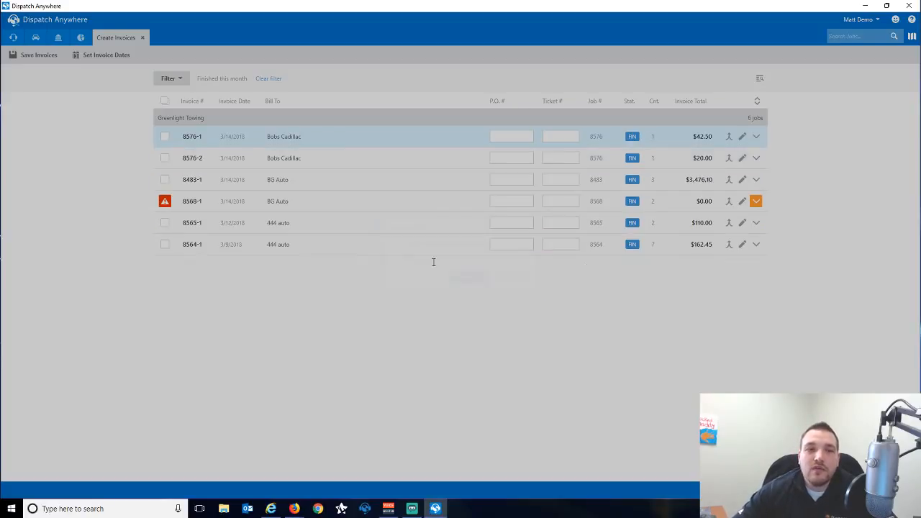
left_click(756, 136)
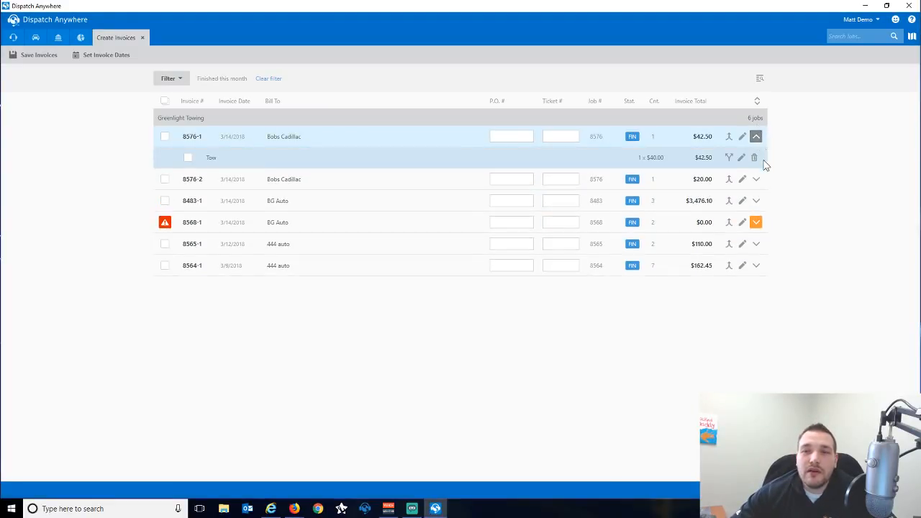
left_click(756, 178)
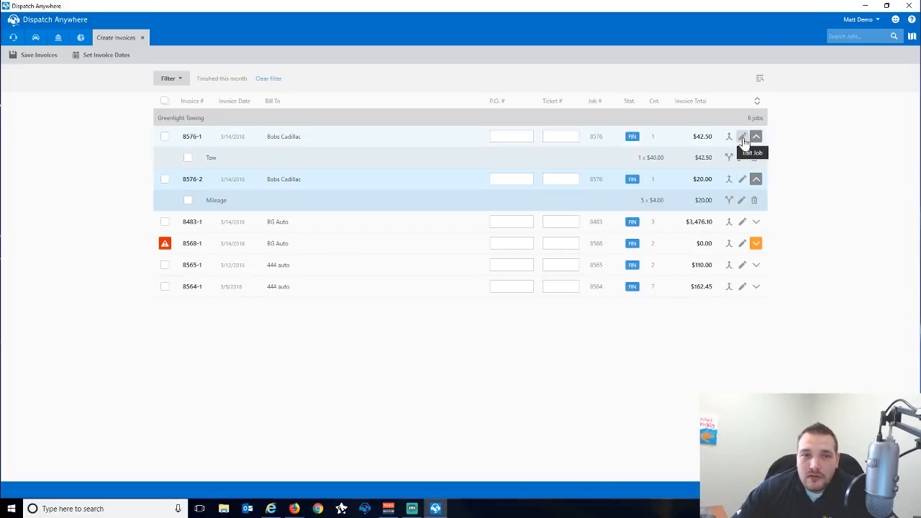
Edit the Mileage service on invoice 8576-2, recalculating its unit price from a 5-mile distance.
left_click(742, 202)
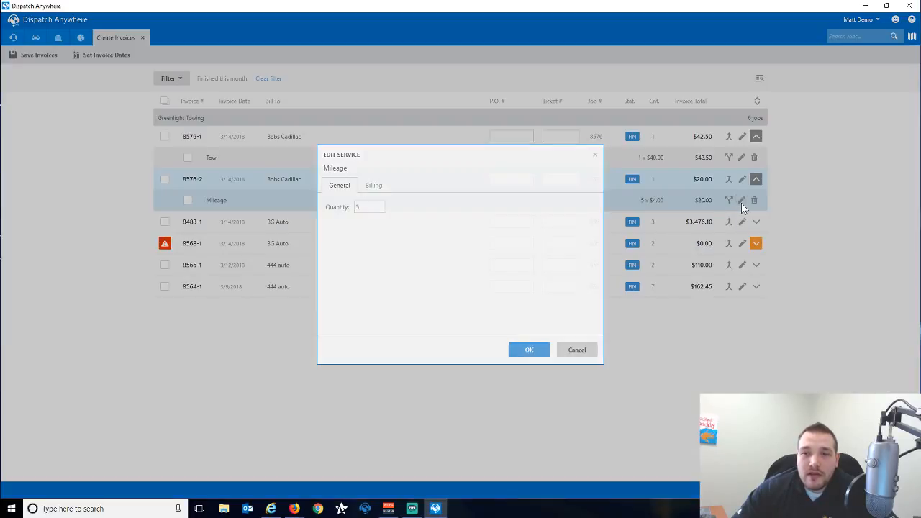
left_click(382, 207)
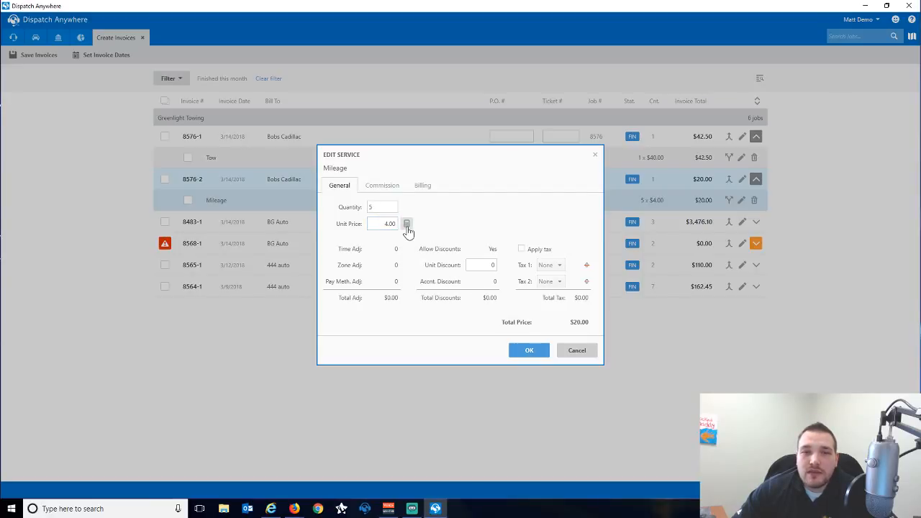
left_click(406, 226)
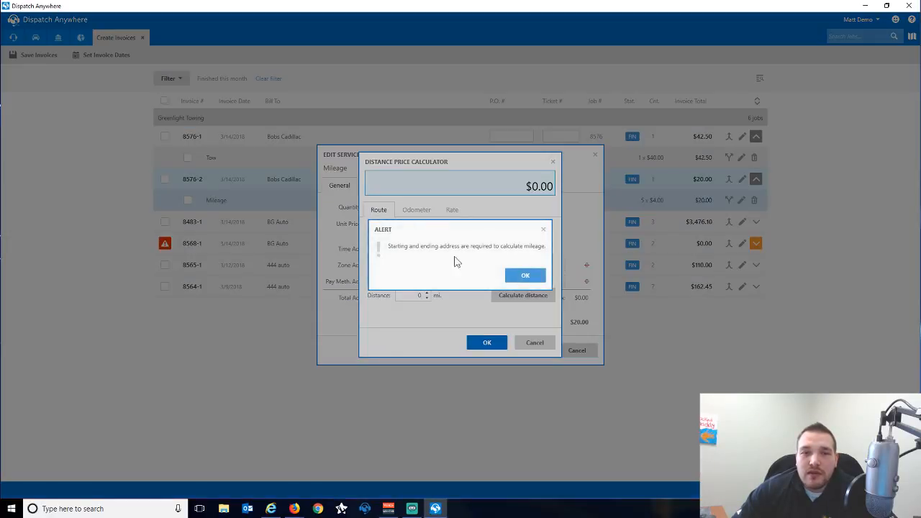
left_click(525, 276)
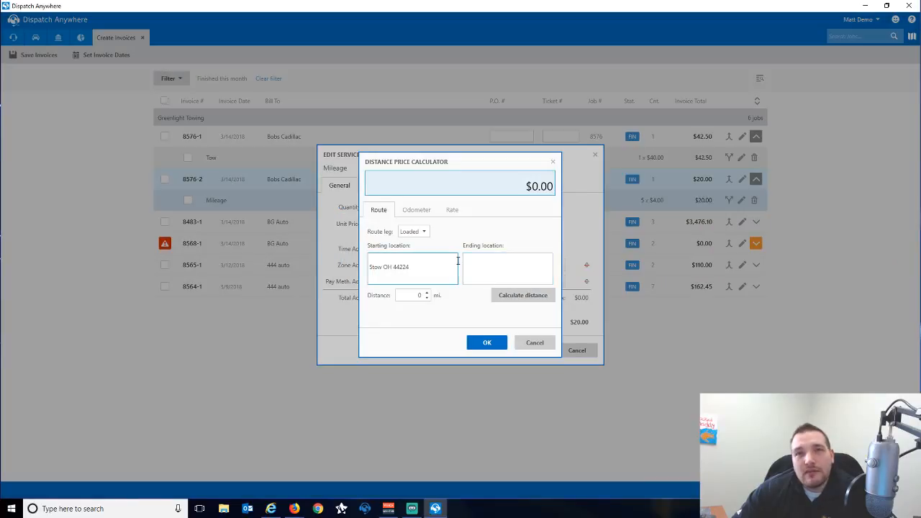
double_click(412, 297)
type("5")
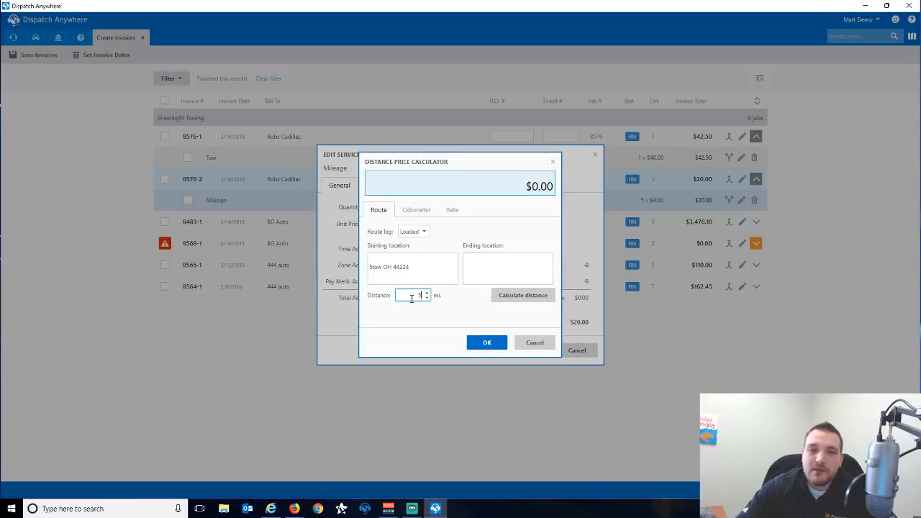
left_click(487, 342)
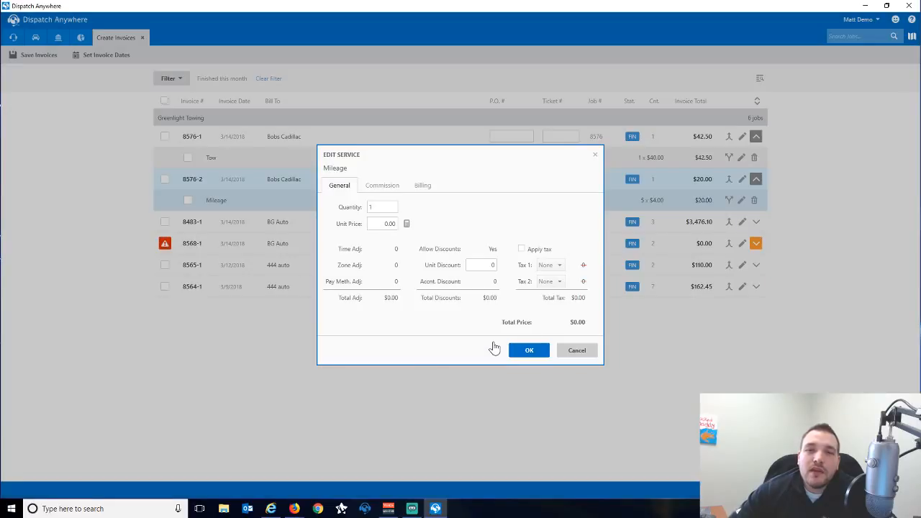
left_click(513, 350)
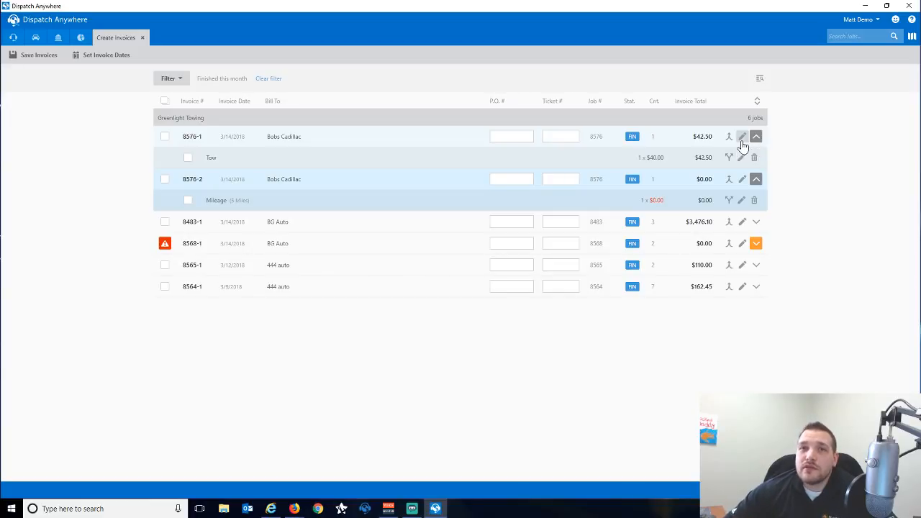
mouse_move(164, 245)
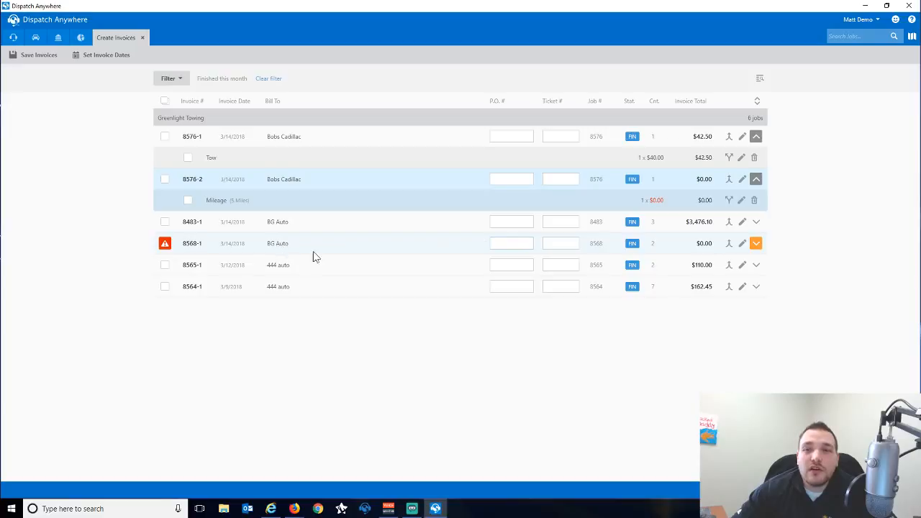
Expand invoice 8568-1's services and override its warning to select it.
left_click(756, 245)
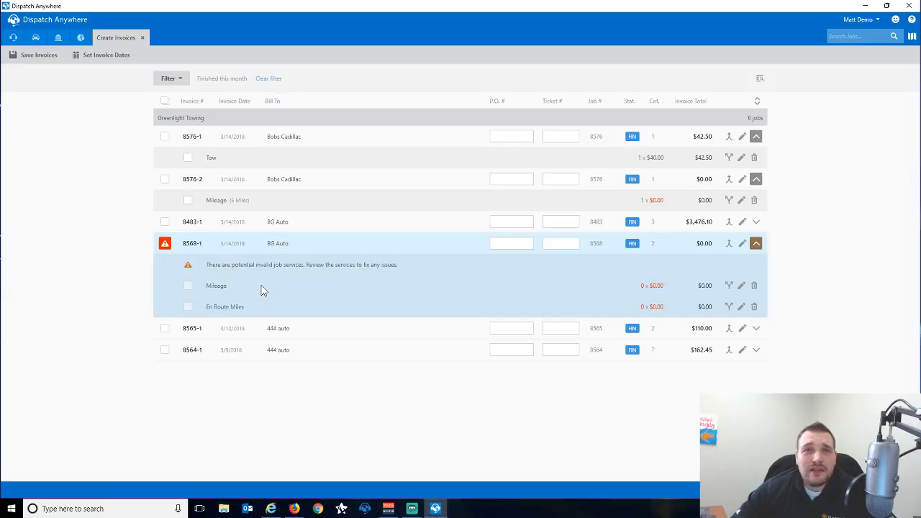
mouse_move(164, 248)
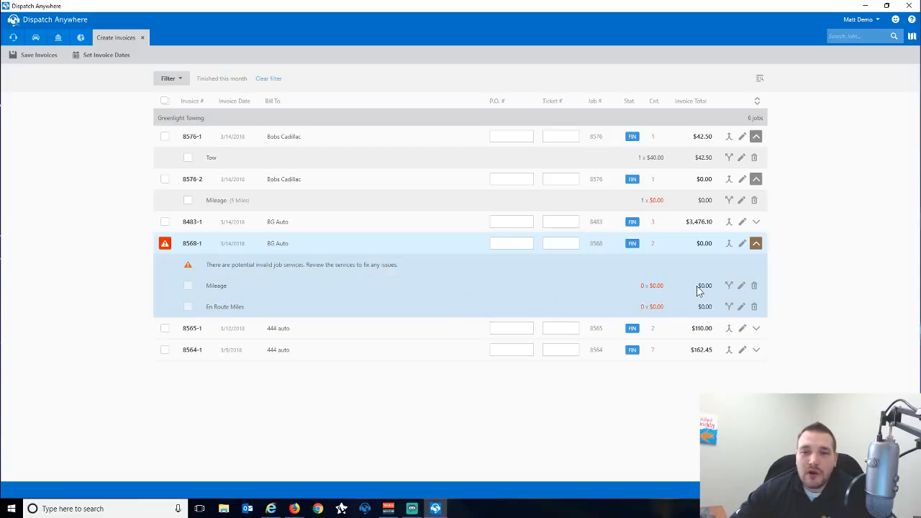
left_click(165, 245)
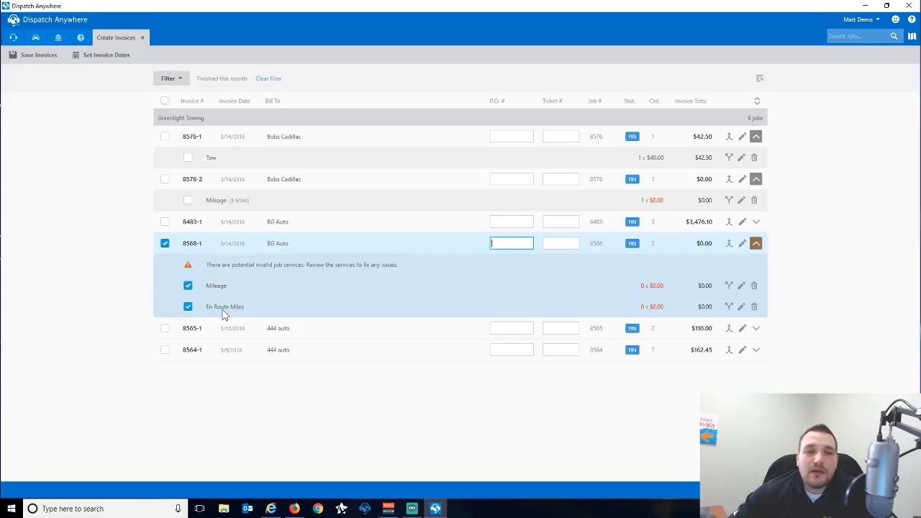
Deselect 8568-1 and, in job 8568, set the Mileage distance to 10 miles.
left_click(165, 245)
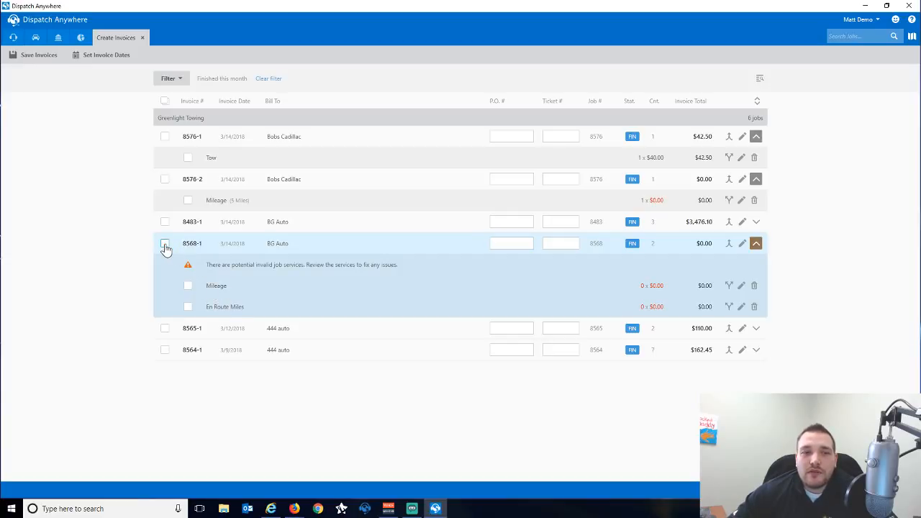
left_click(745, 245)
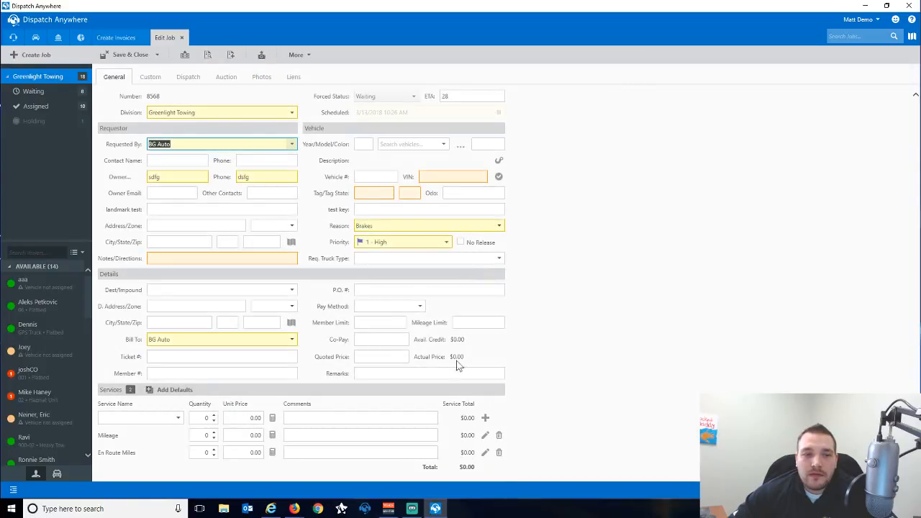
left_click(272, 435)
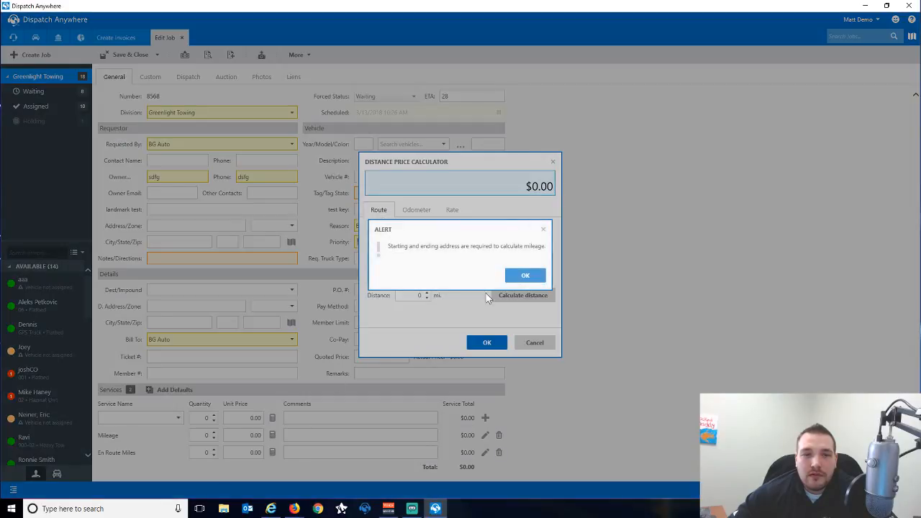
left_click(519, 278)
left_click(418, 297)
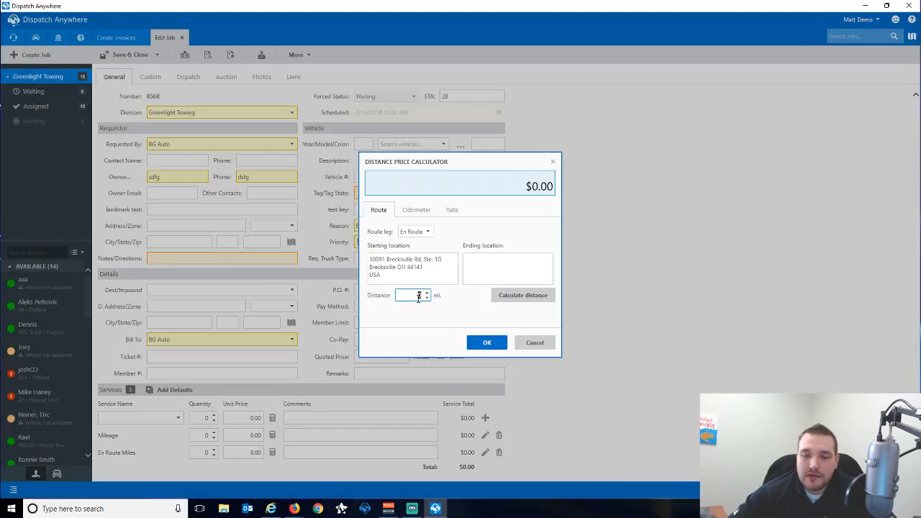
type("10")
left_click(487, 343)
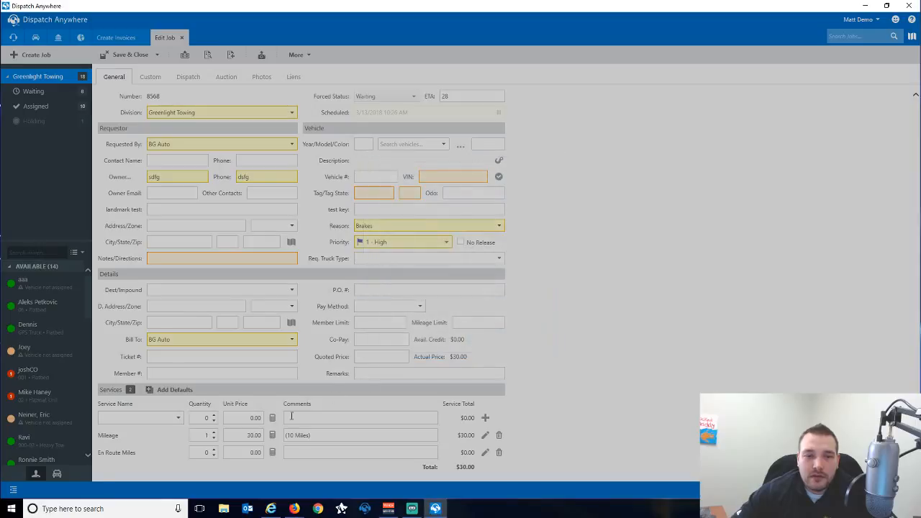
Set En Route Miles to 15 miles and save the job.
left_click(272, 452)
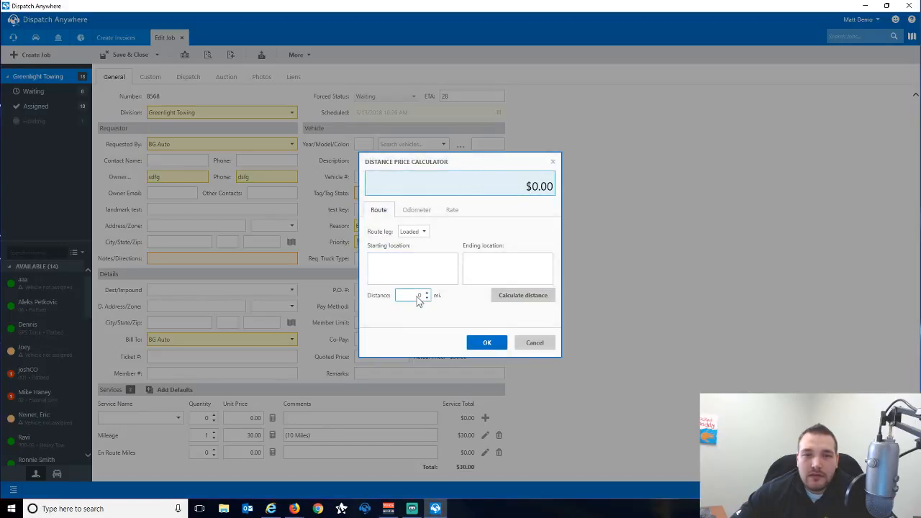
left_click(419, 297)
type("15")
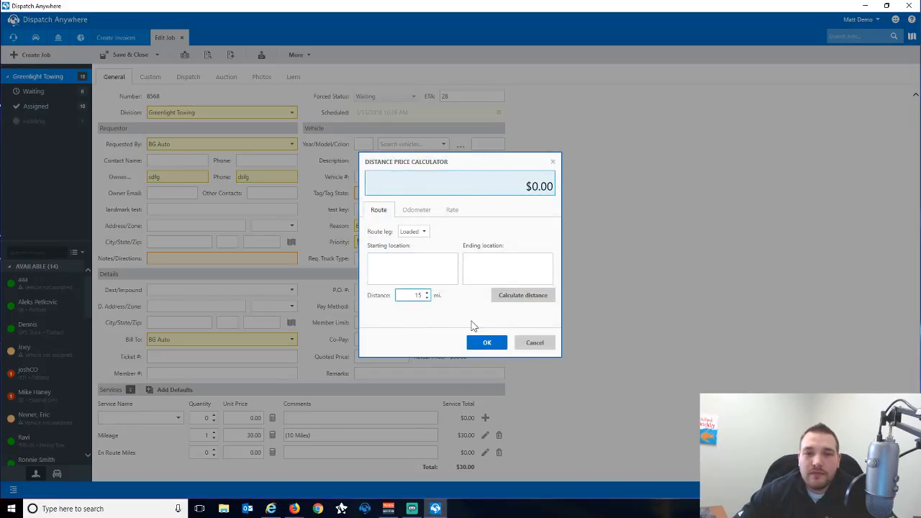
left_click(487, 342)
left_click(524, 275)
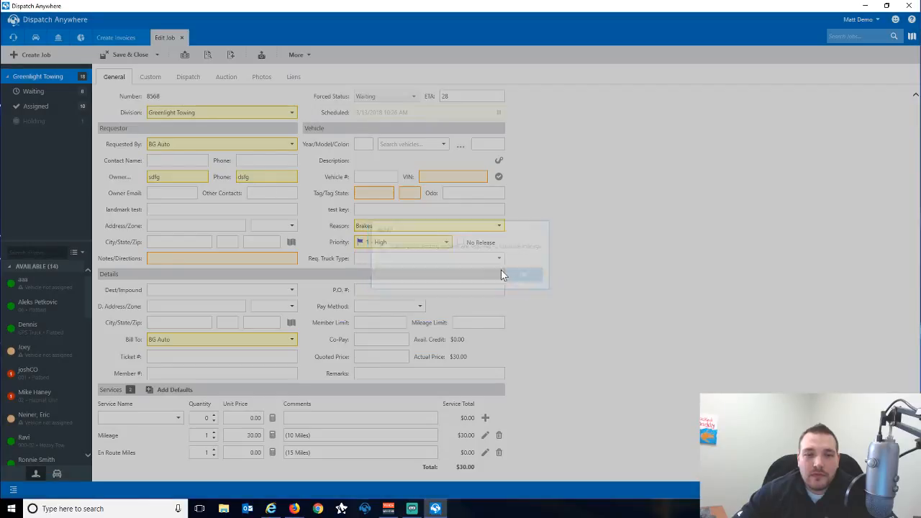
left_click(126, 54)
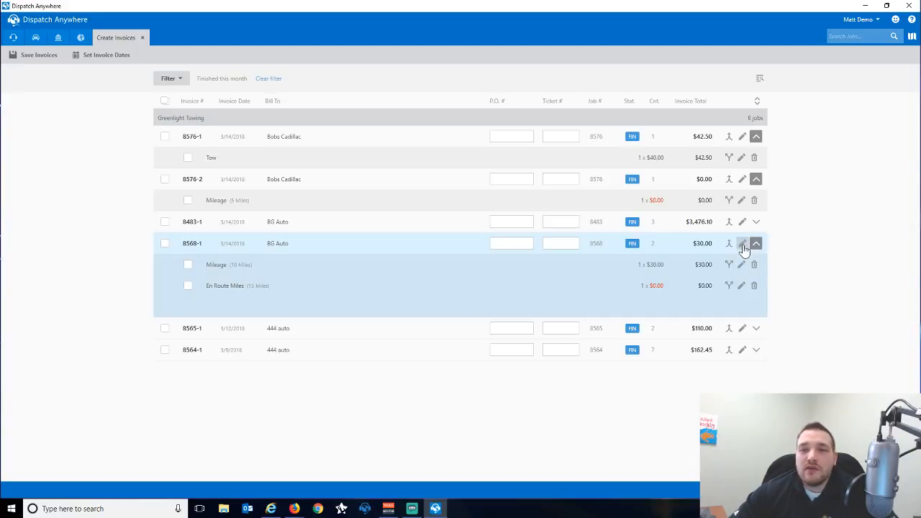
Mark all six invoices for billing with the select-all checkbox and bring up the Filter options.
left_click(165, 136)
left_click(165, 180)
left_click(165, 222)
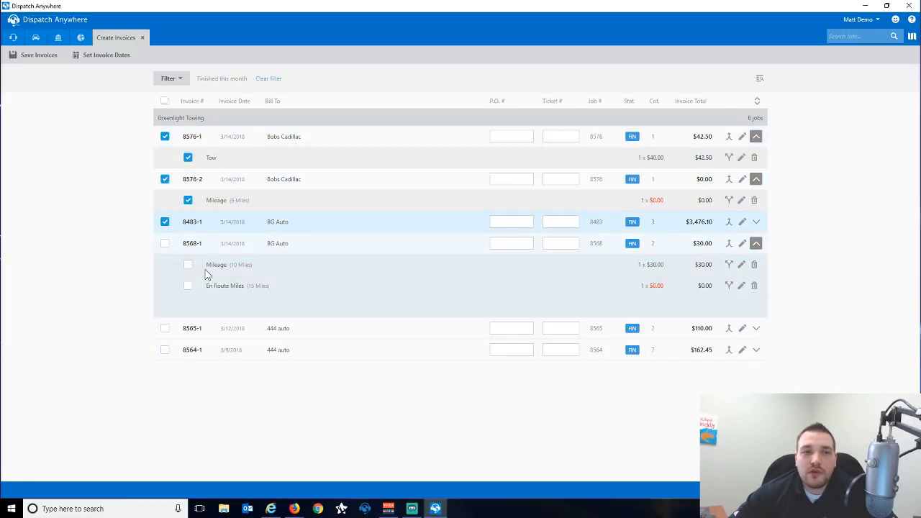
left_click(165, 101)
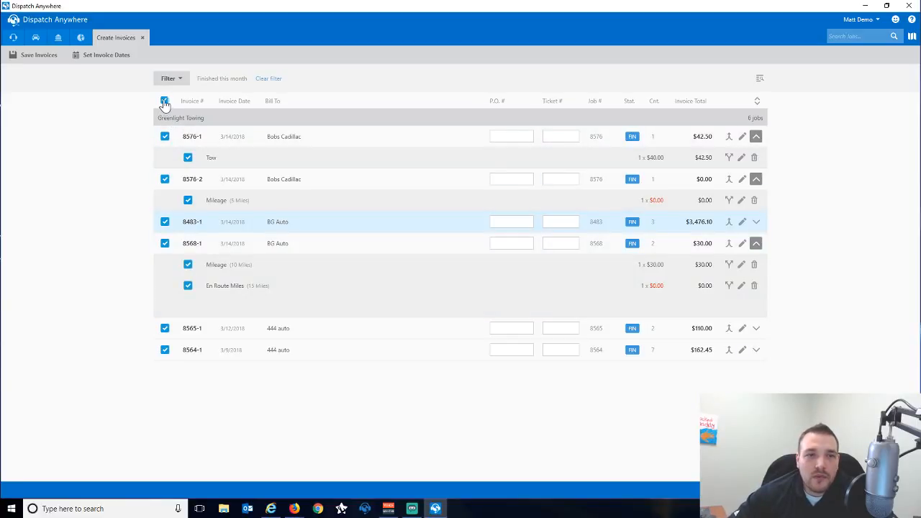
left_click(165, 102)
left_click(166, 103)
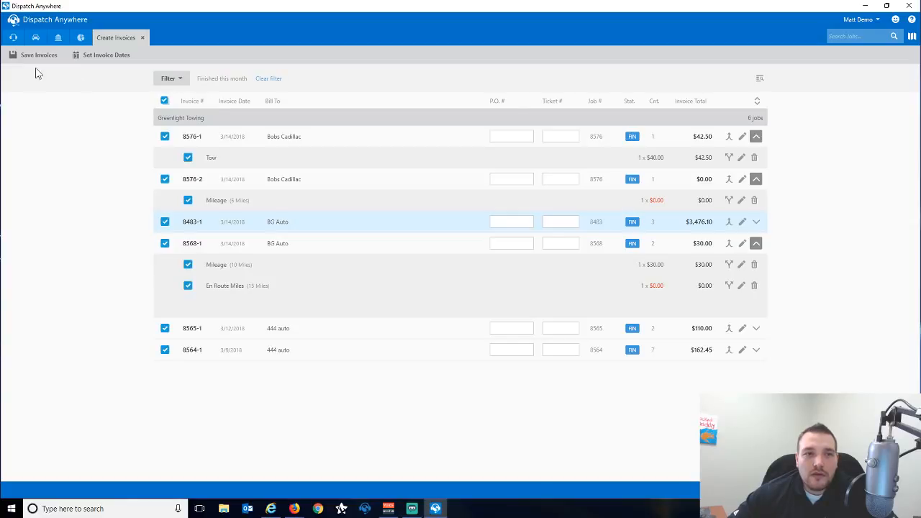
left_click(170, 80)
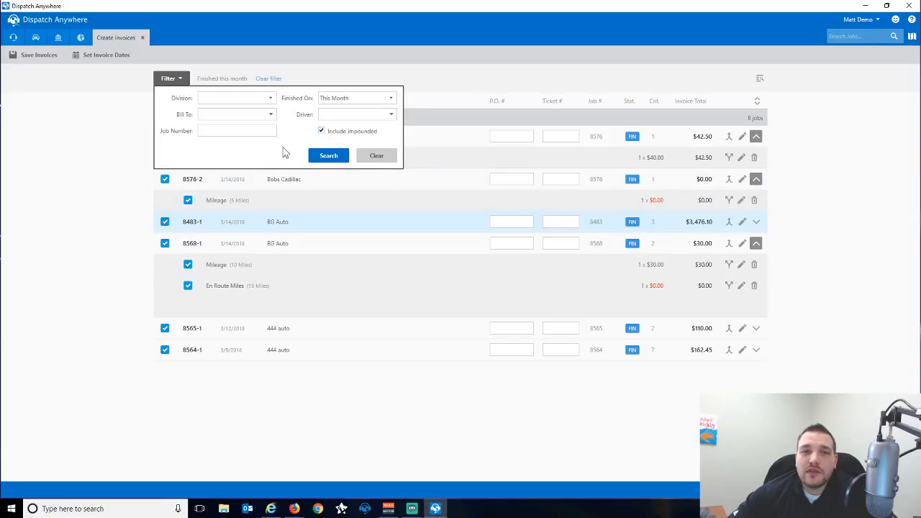
Search jobs finished or impounded this month, briefly expanding 8538-1's services.
left_click(310, 156)
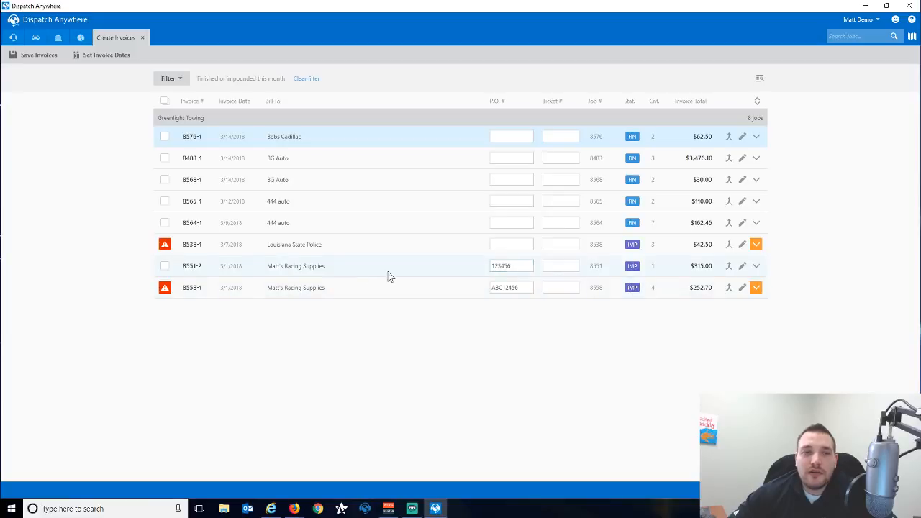
left_click(756, 246)
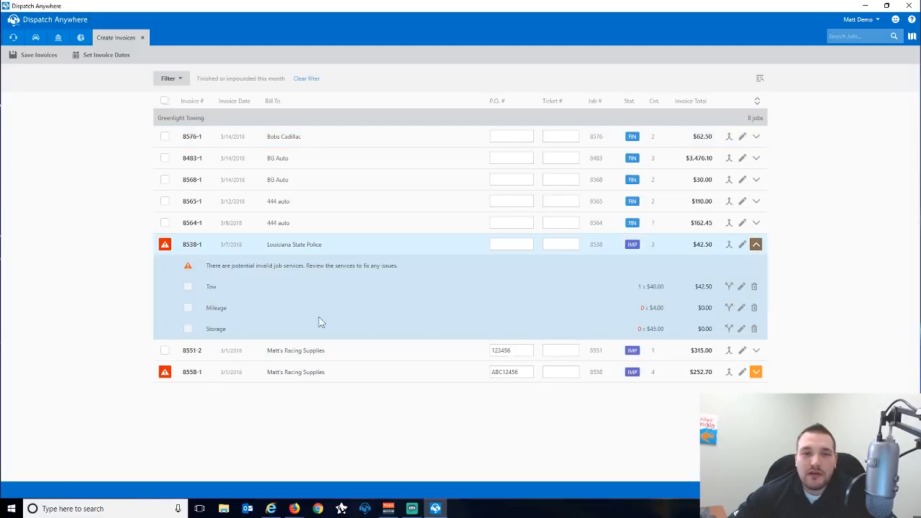
left_click(756, 245)
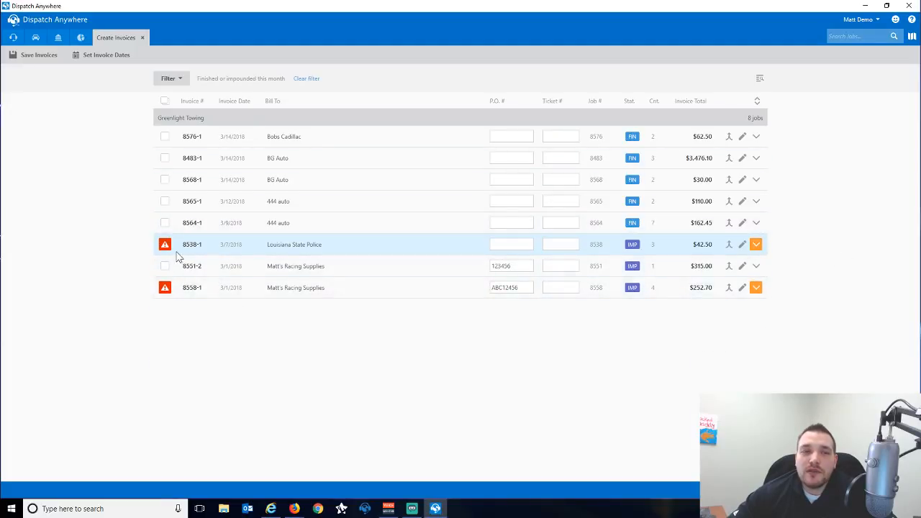
left_click(173, 79)
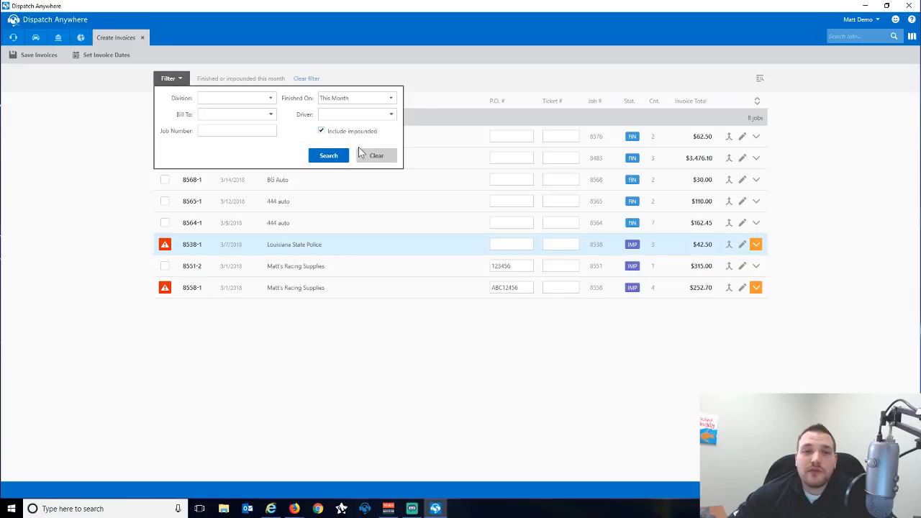
Untick Include impounded and dismiss the filter without searching.
left_click(321, 132)
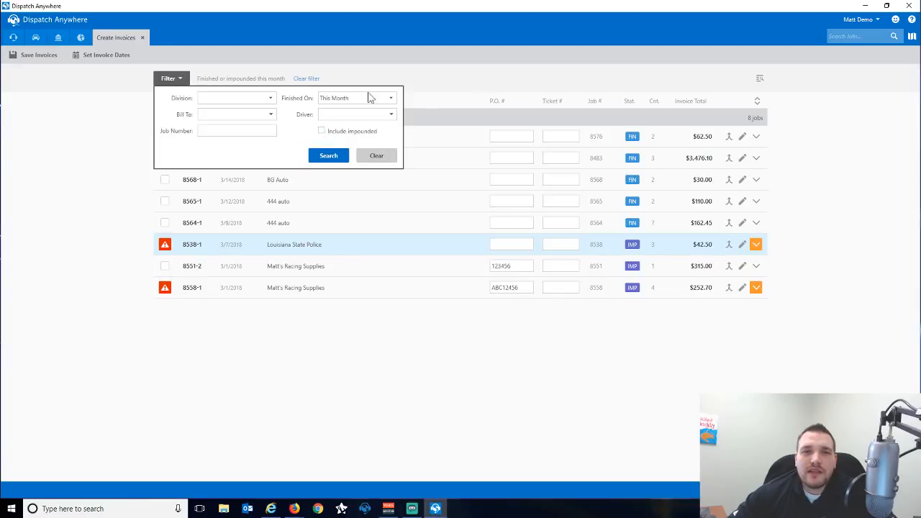
left_click(464, 70)
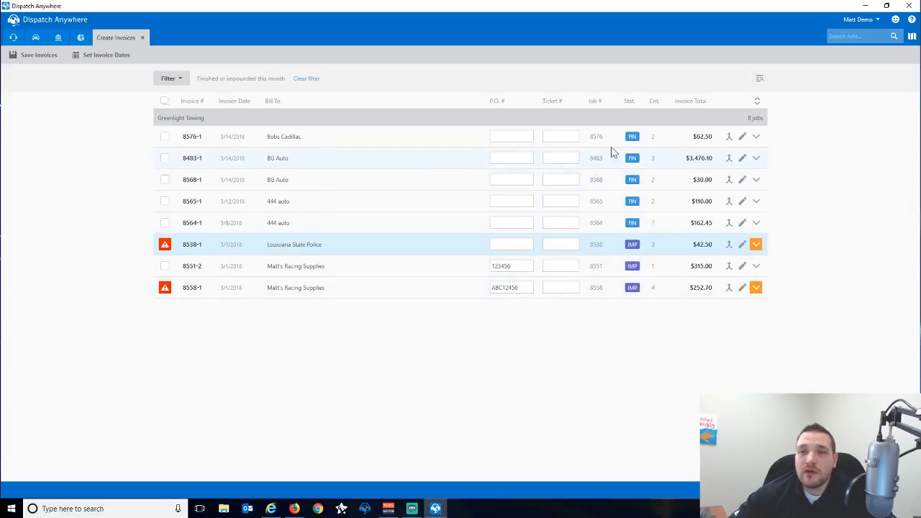
Search the invoice list for job numbers containing '85' with Find in results.
left_click(760, 78)
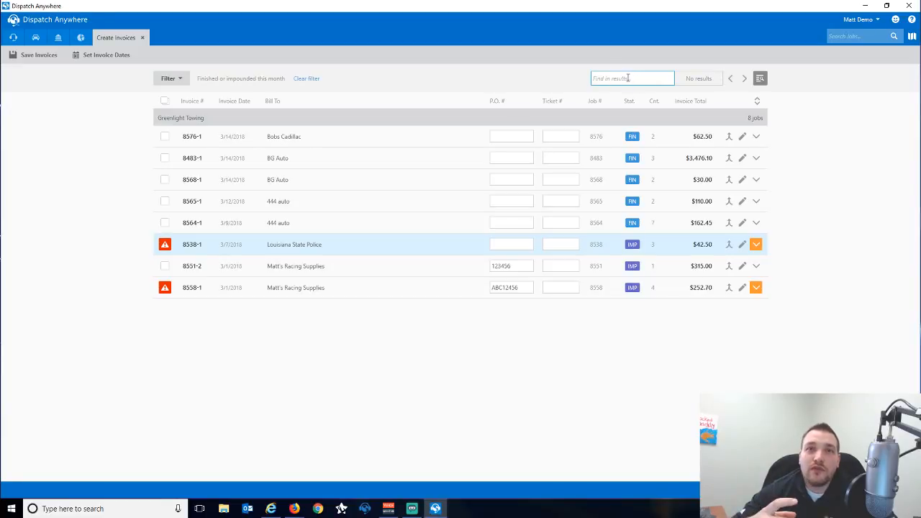
left_click(628, 78)
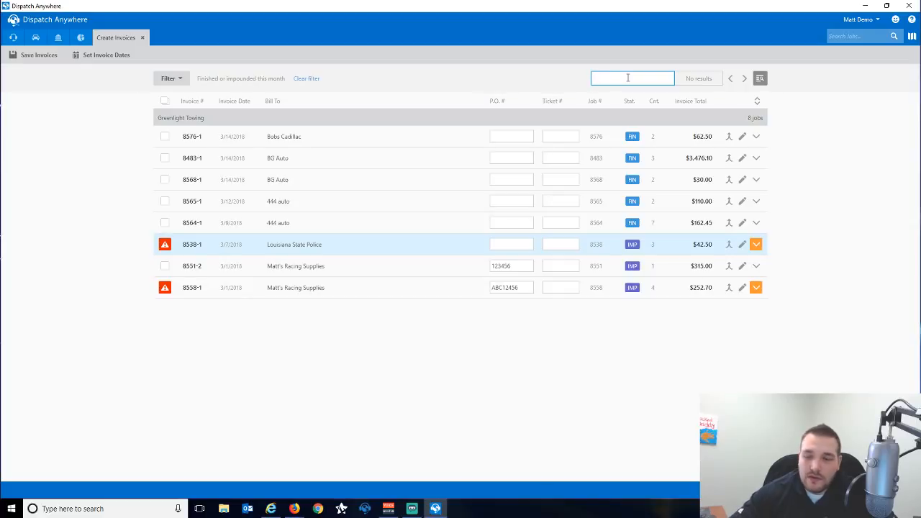
type("8558")
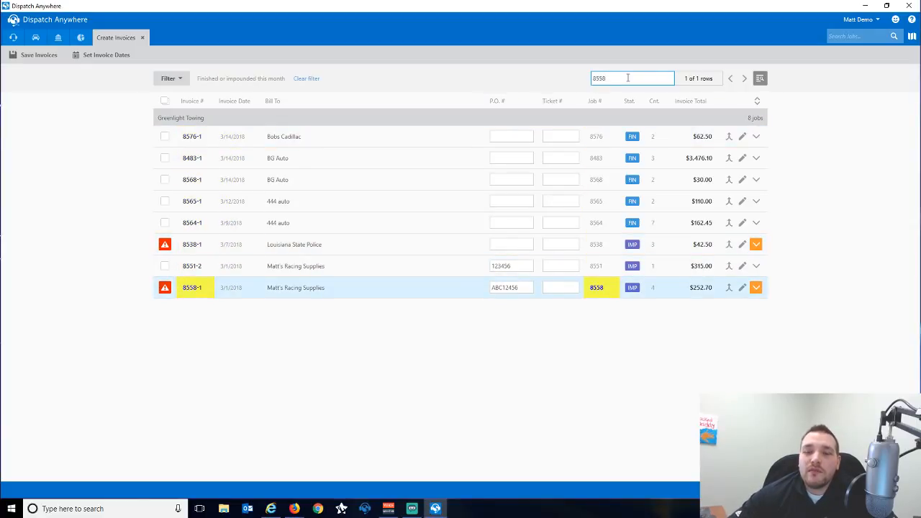
key("BackSpace")
key("BackSpace")
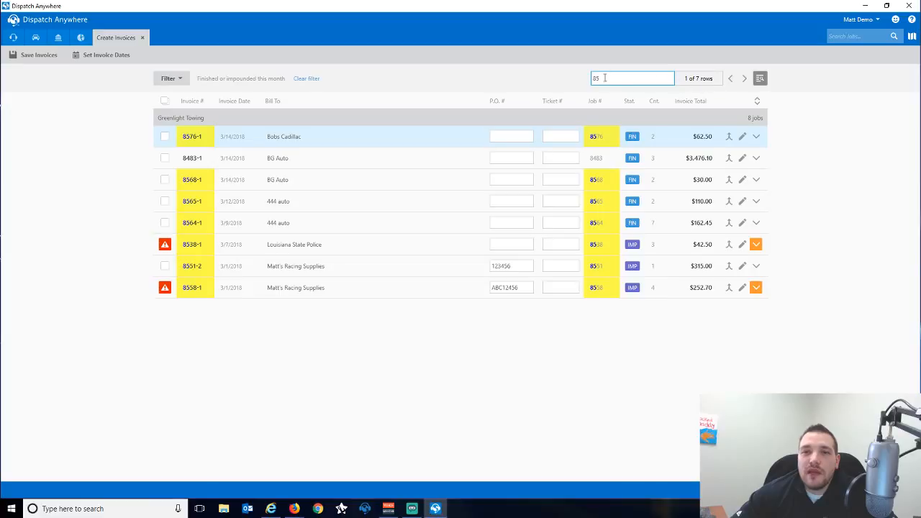
Step through every matching row until reaching match 7 of 7.
left_click(743, 79)
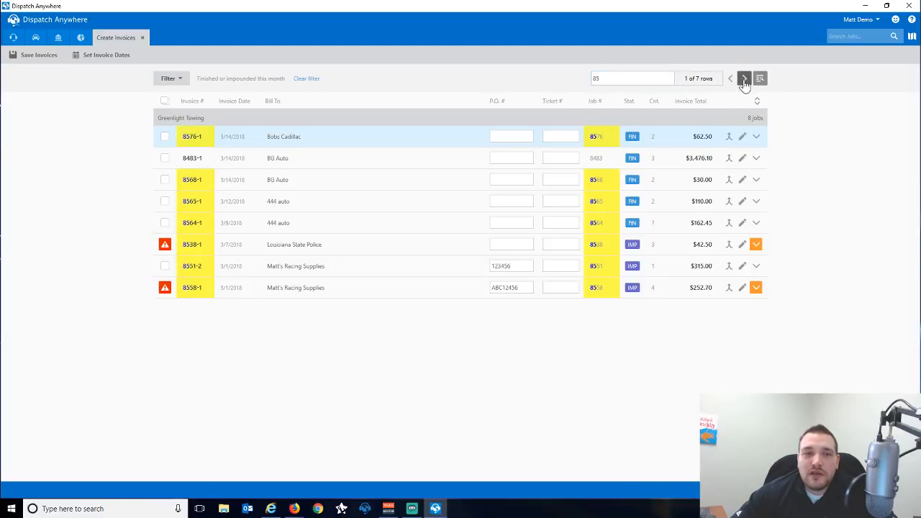
left_click(743, 79)
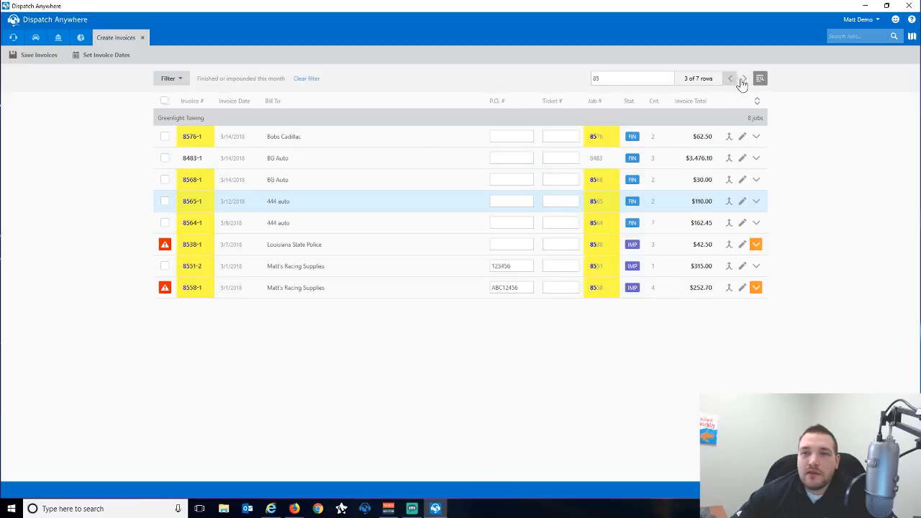
left_click(744, 81)
left_click(746, 81)
left_click(746, 81)
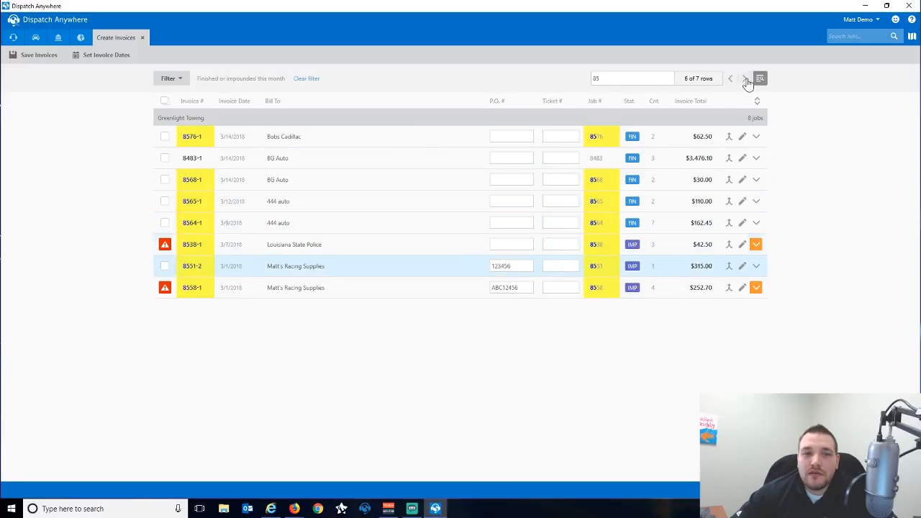
left_click(746, 80)
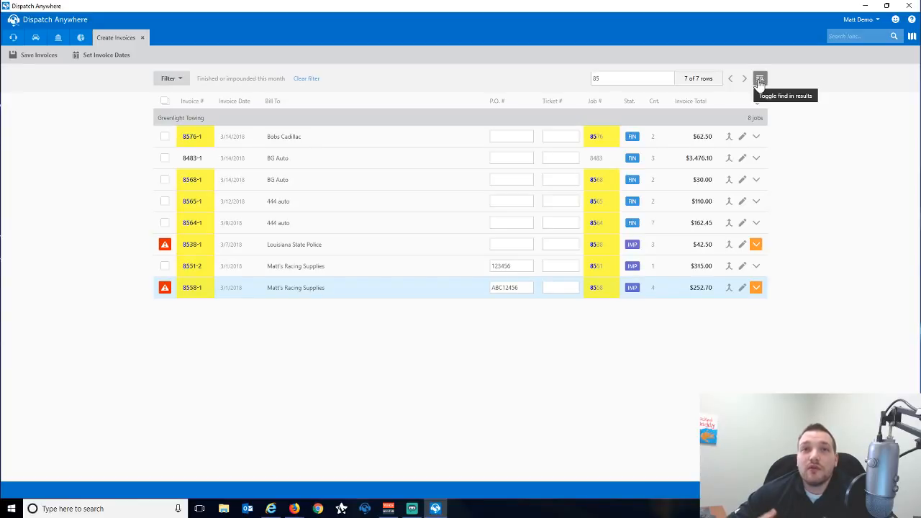
Filter the unbilled jobs finished This Month to those billed to 444 auto.
left_click(180, 82)
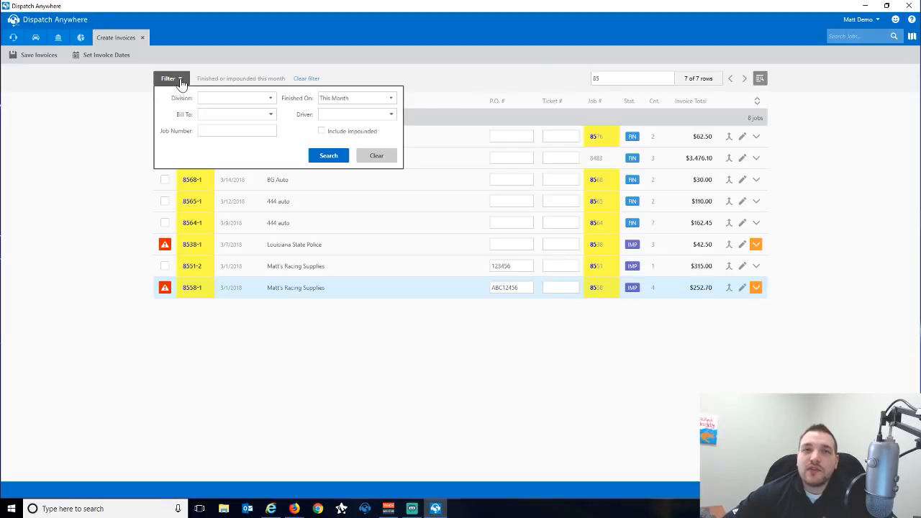
left_click(333, 100)
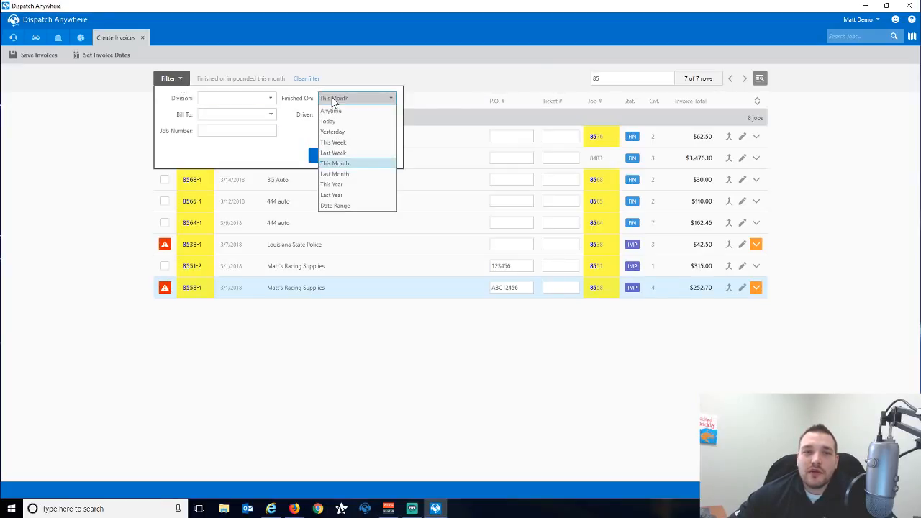
left_click(273, 117)
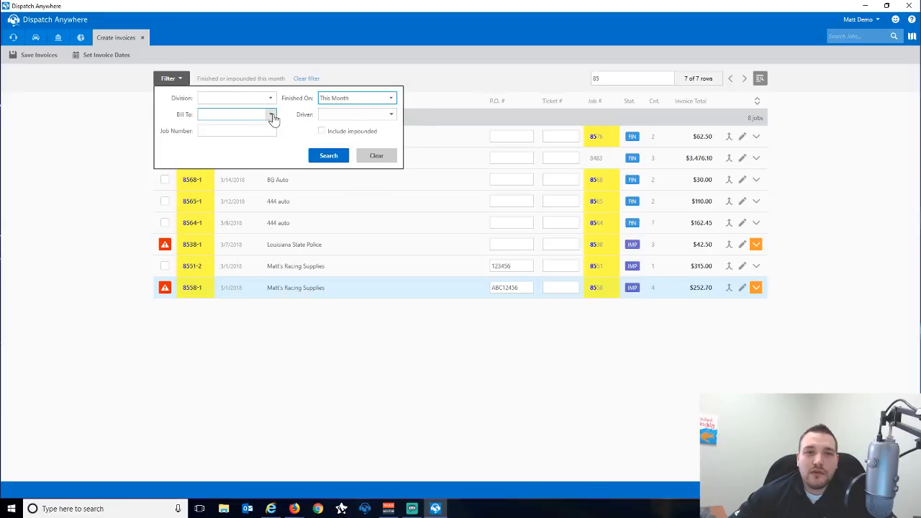
left_click(273, 117)
left_click(87, 208)
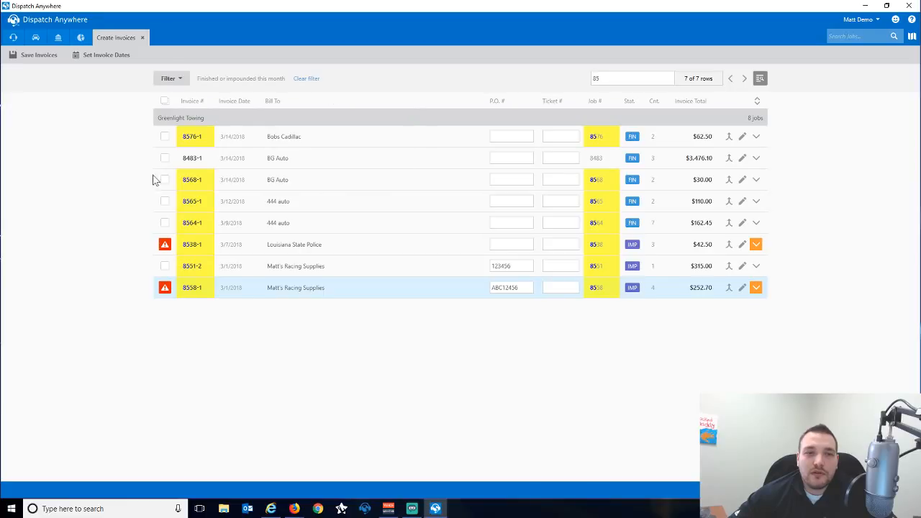
left_click(164, 100)
left_click(171, 79)
left_click(249, 113)
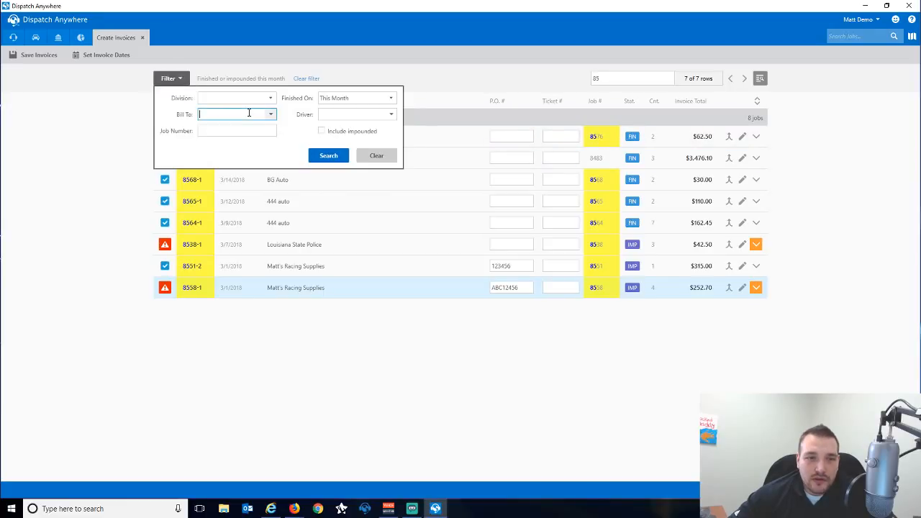
type("444 auto")
key("Tab")
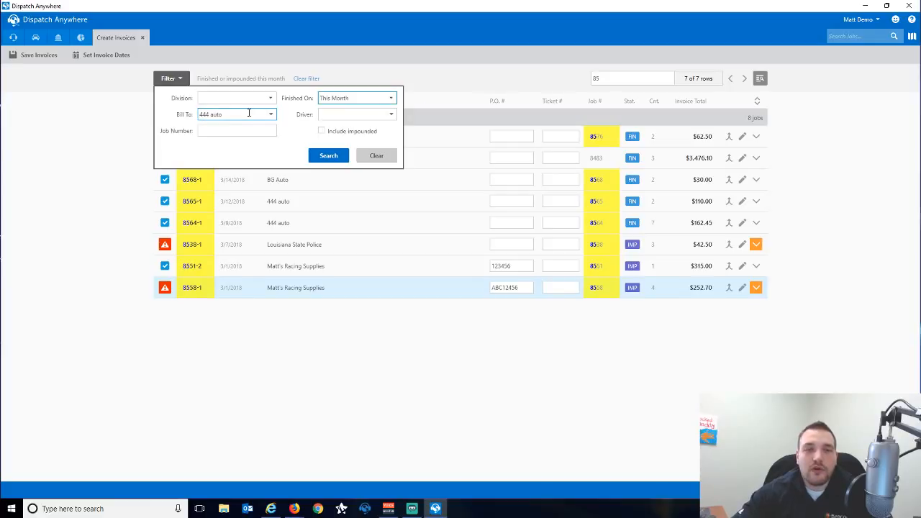
left_click(333, 156)
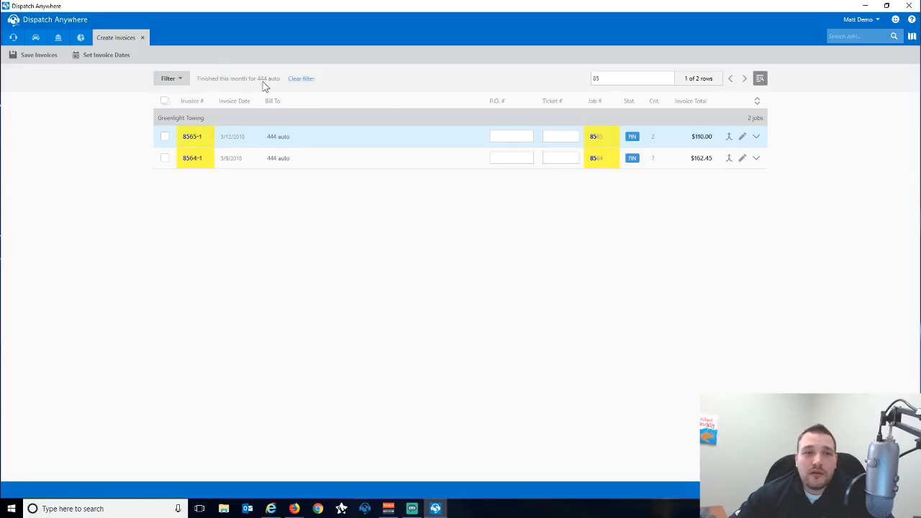
Clear the Bill To filter, select all five jobs, and save their invoices.
left_click(170, 77)
triple_click(238, 114)
key("BackSpace")
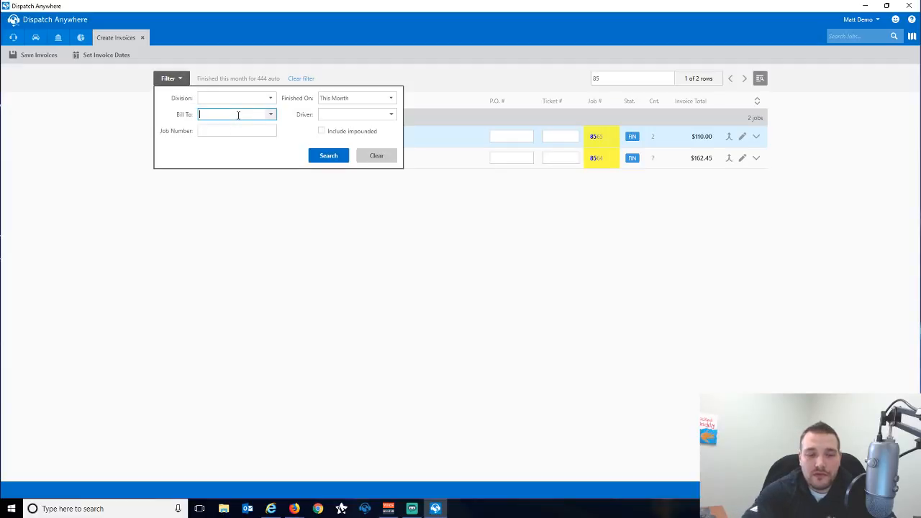
left_click(328, 156)
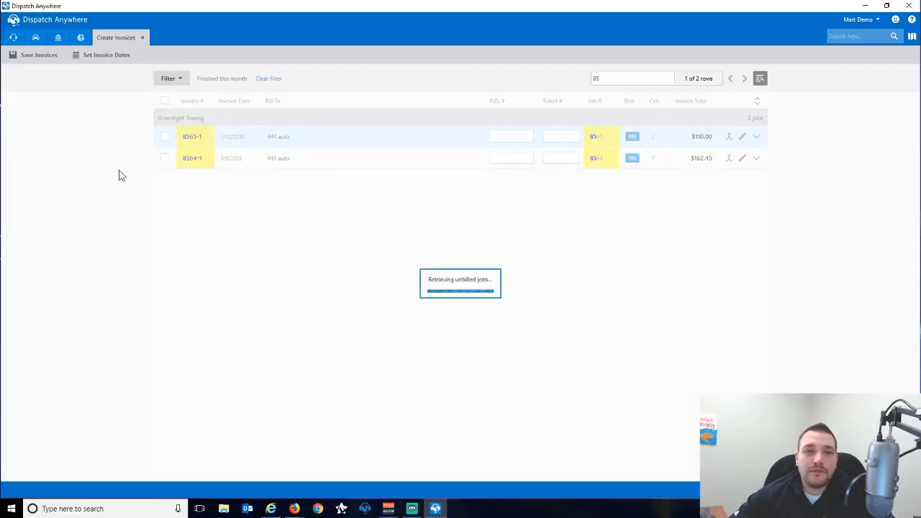
left_click(164, 101)
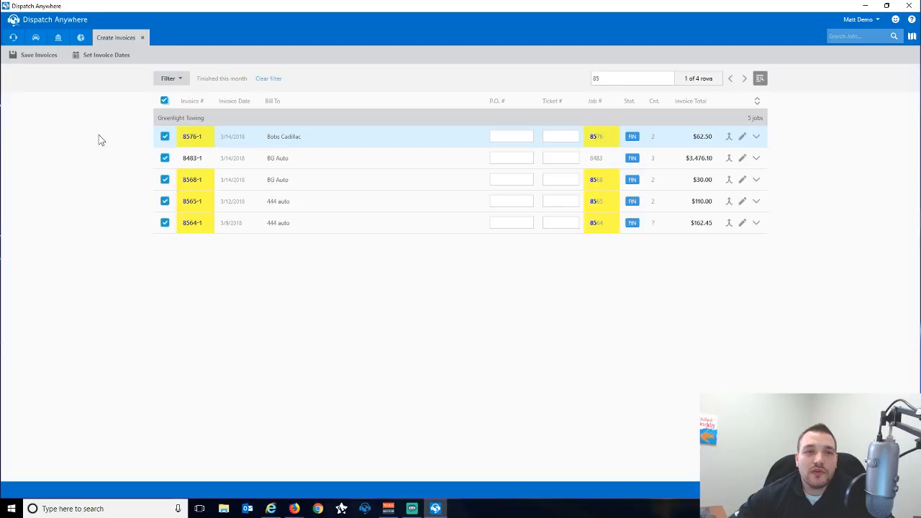
left_click(36, 63)
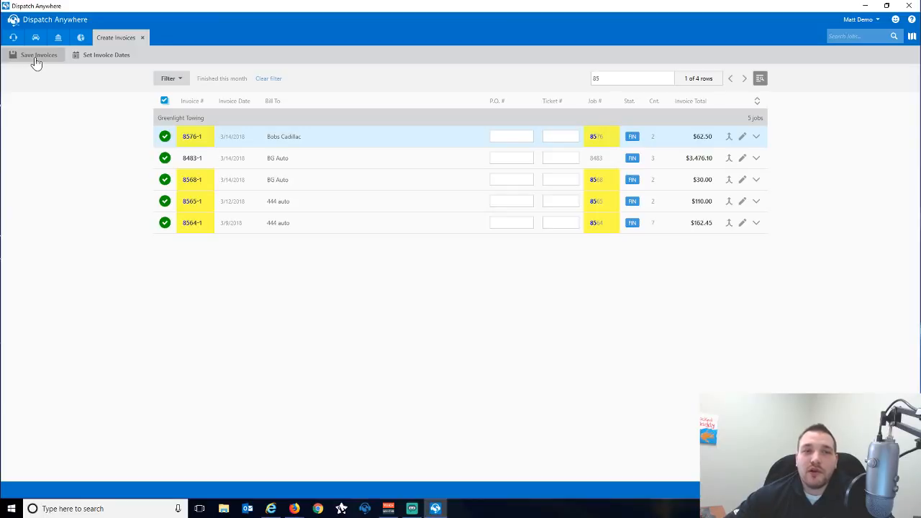
Rerun the filter search so the unbilled jobs list reloads empty.
left_click(168, 77)
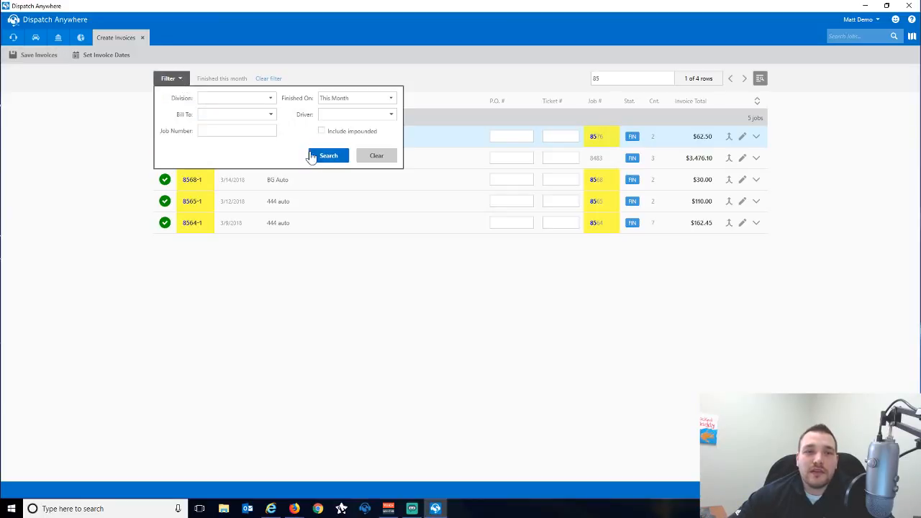
left_click(315, 154)
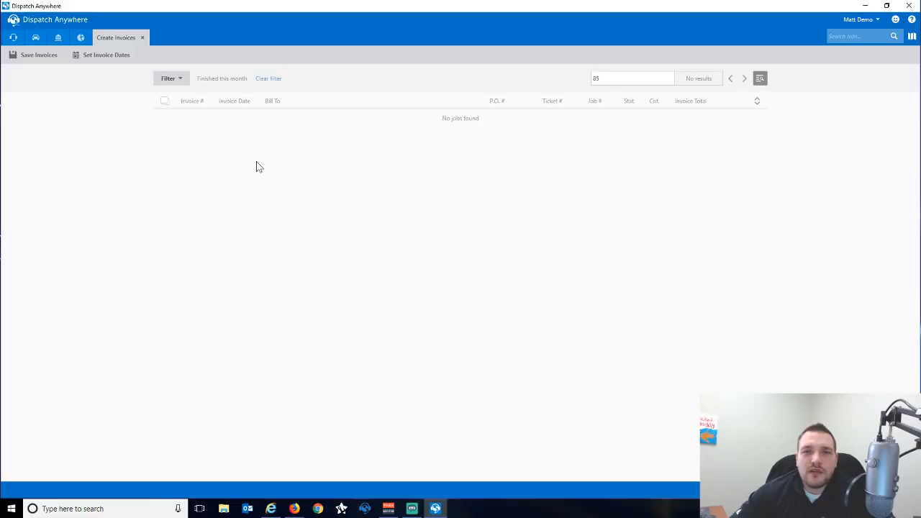
Close Create Invoices, refresh the dashboard totals, and go to Submit Motor Club Invoices.
left_click(142, 37)
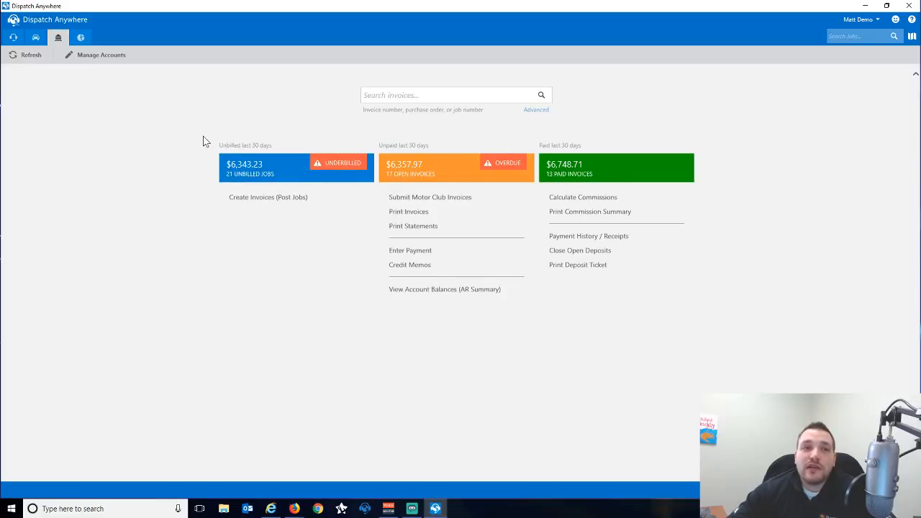
left_click(21, 62)
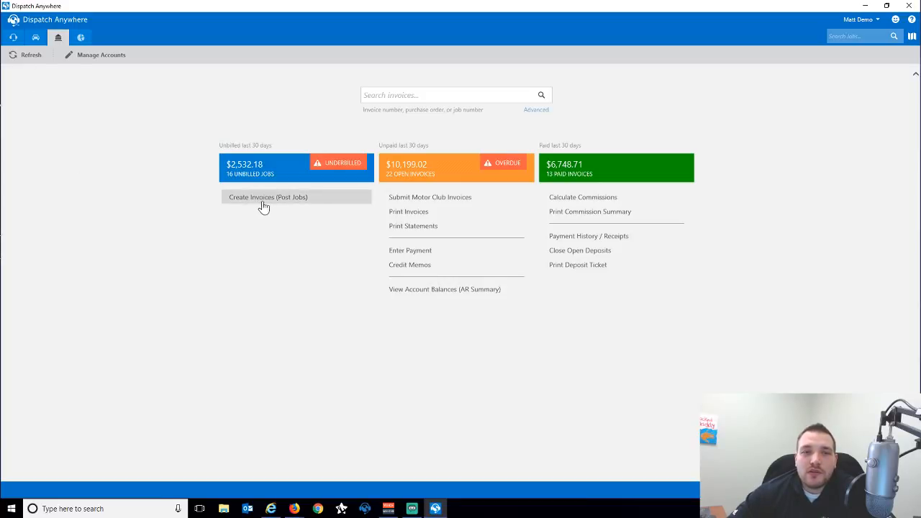
left_click(416, 205)
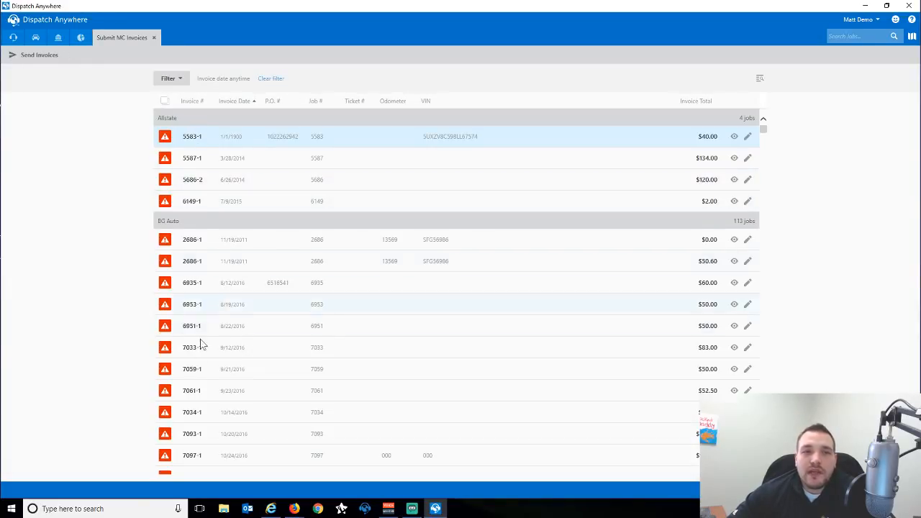
Collapse the BG Auto and Allstate invoice groups, leaving Bobs Cadillac expanded.
left_click(232, 219)
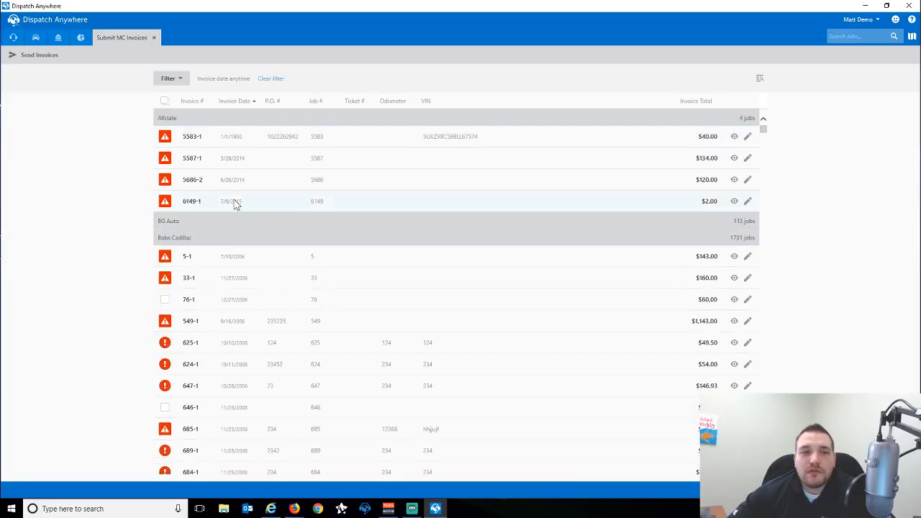
left_click(249, 124)
left_click(230, 158)
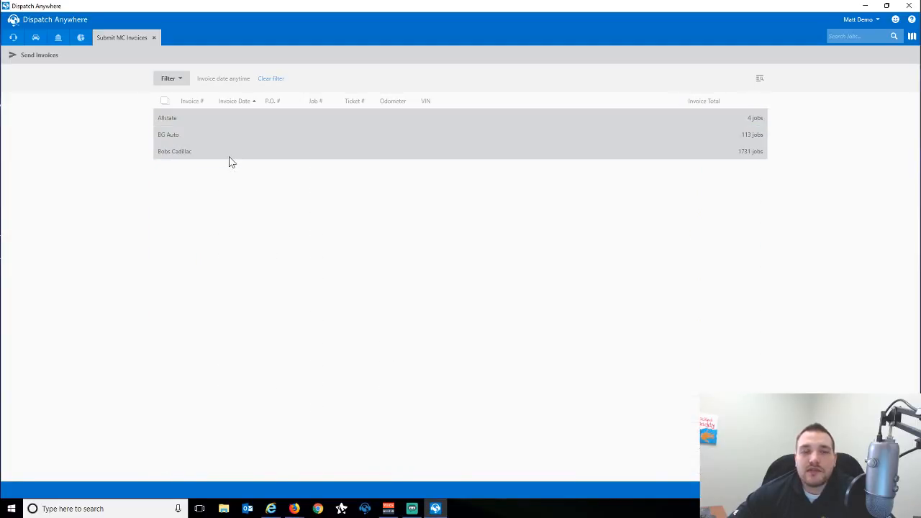
left_click(229, 159)
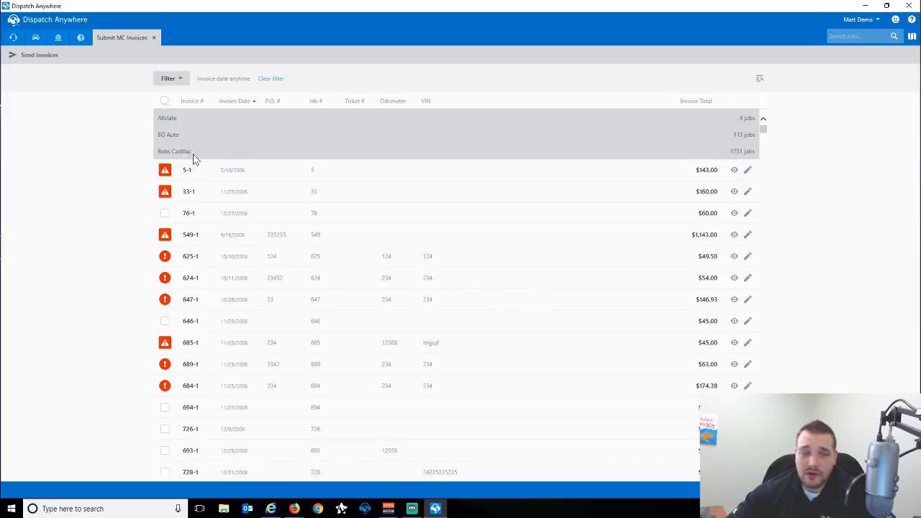
Check invoices 694-1, 726-1, 693-1, 728-1, 743-1, 742-2 and 739-1 and send them.
scroll(181, 267, "down", 2)
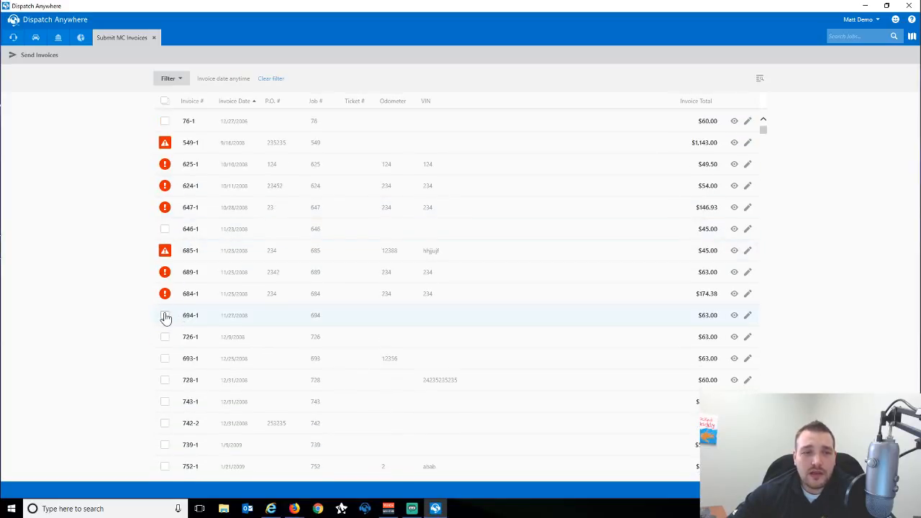
left_click(165, 315)
left_click(165, 337)
left_click(165, 359)
left_click(165, 380)
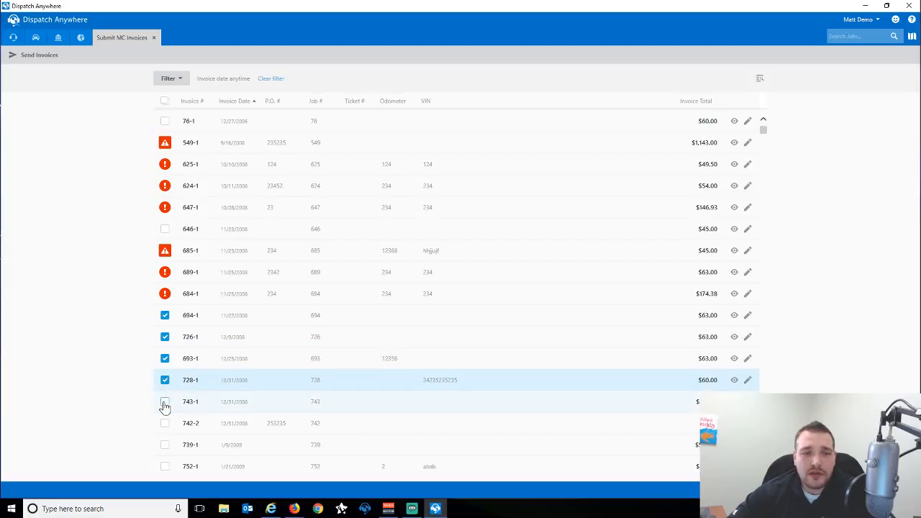
left_click(165, 403)
left_click(165, 424)
left_click(165, 445)
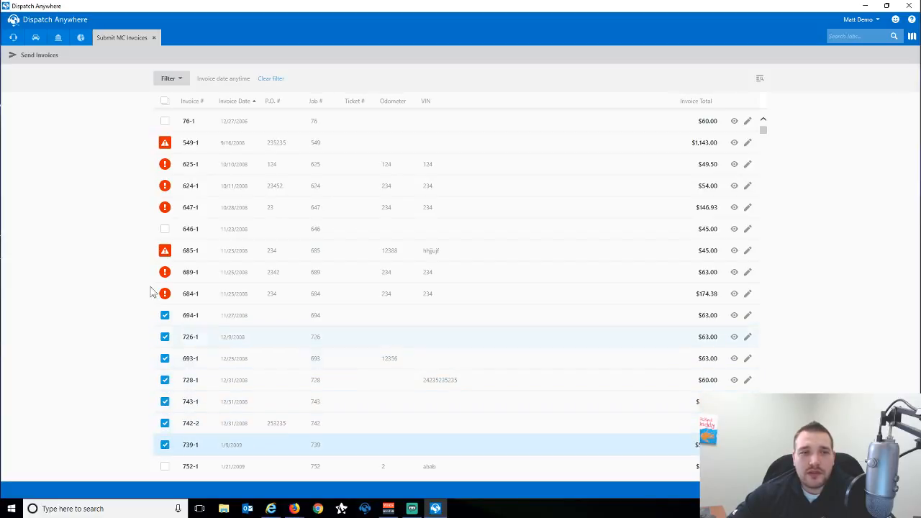
left_click(33, 58)
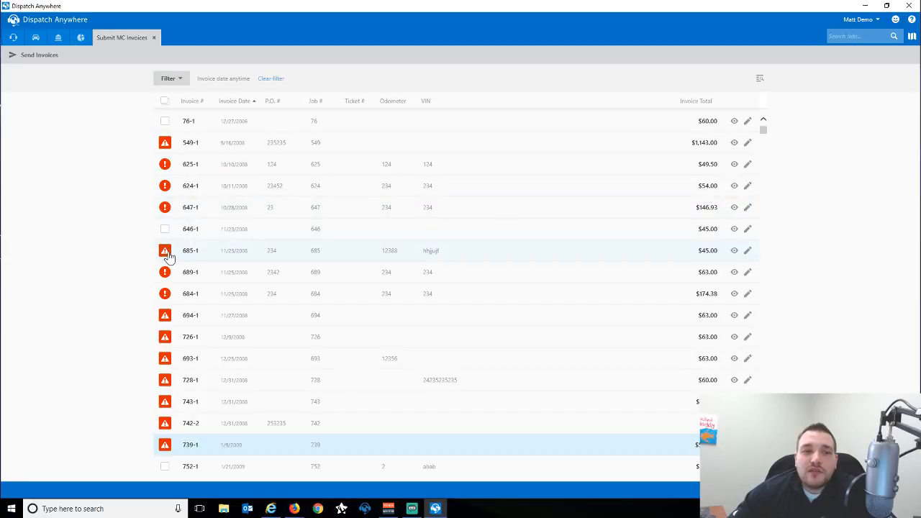
mouse_move(167, 256)
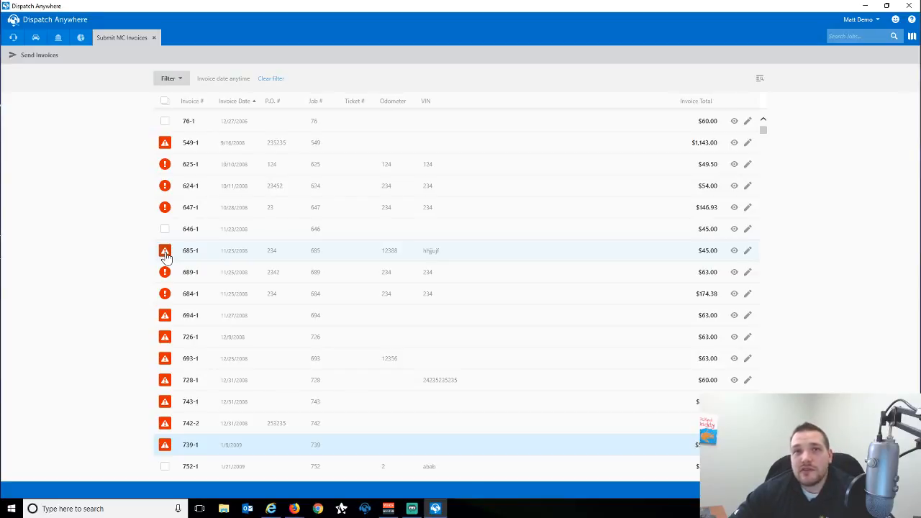
double_click(167, 317)
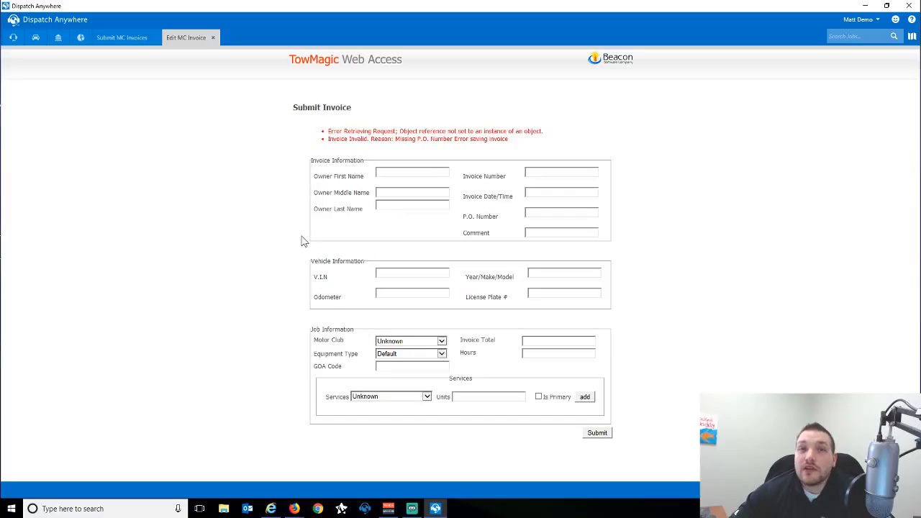
left_click(213, 38)
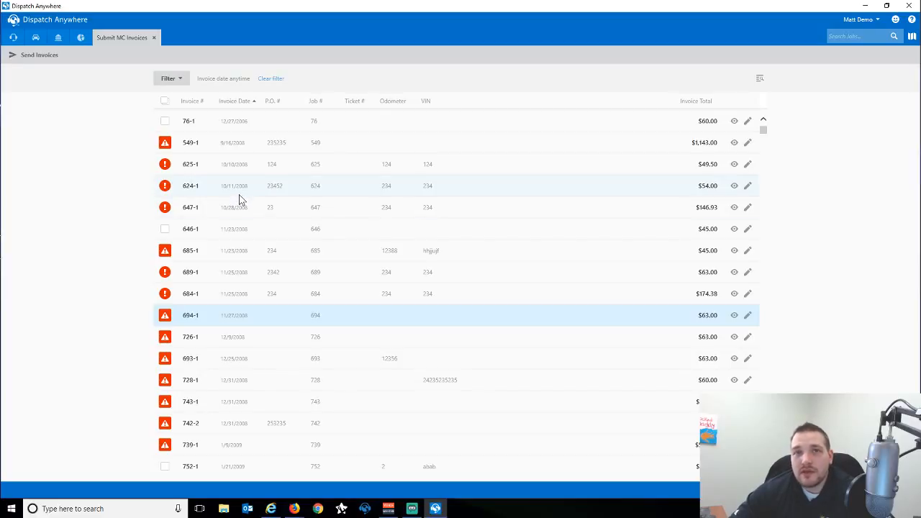
Hide invoice 694-1 so it shows greyed out in the list.
left_click(734, 316)
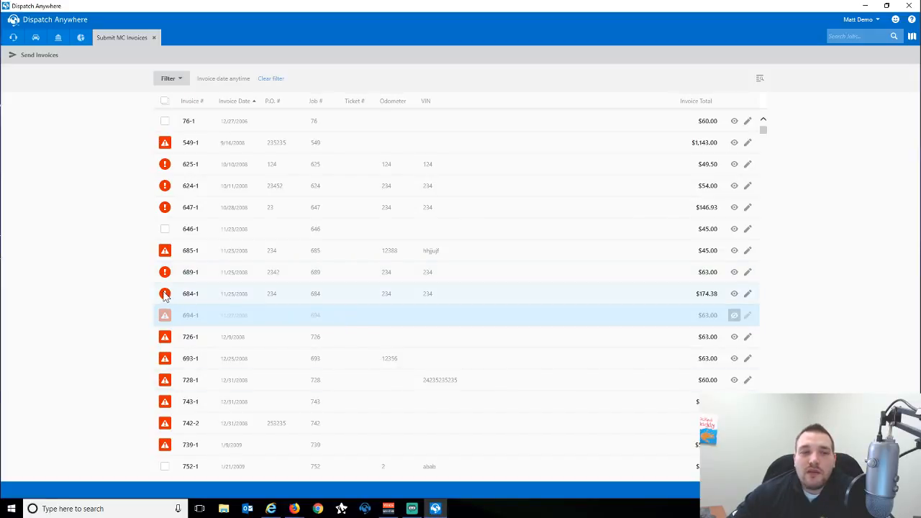
mouse_move(165, 295)
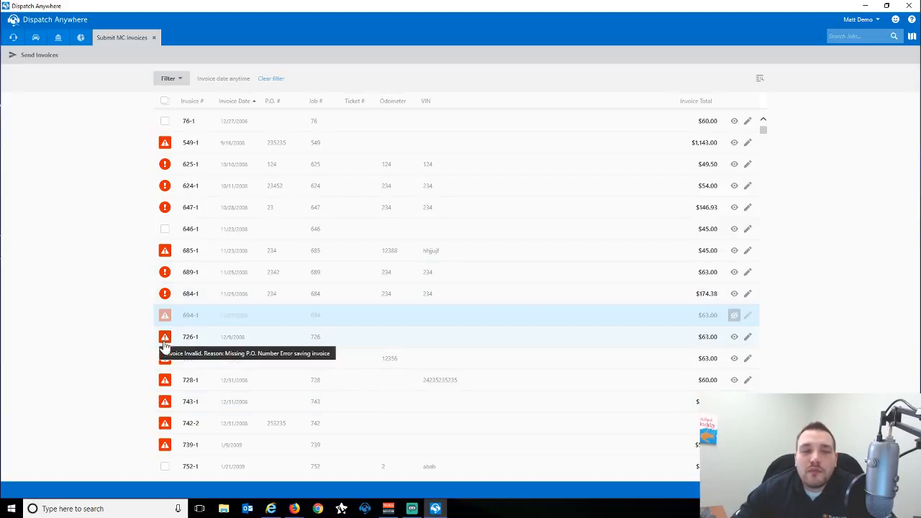
mouse_move(168, 411)
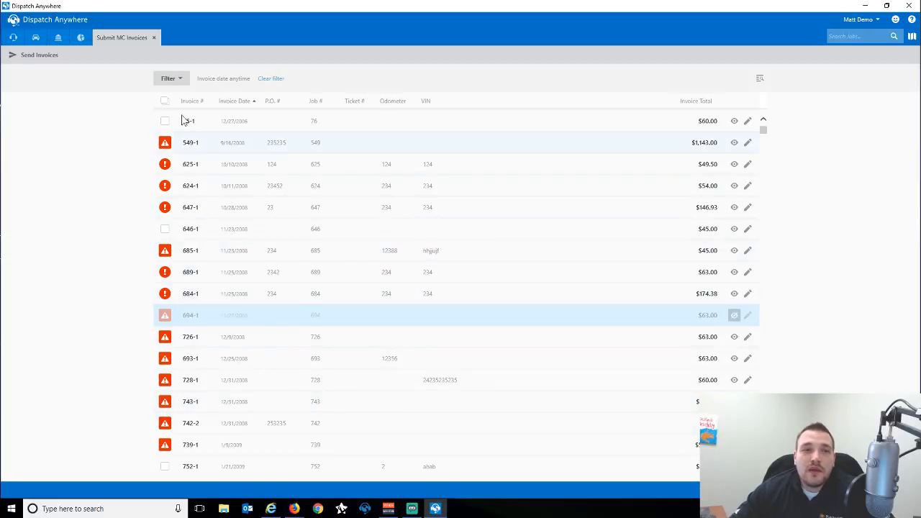
Show the Find in results box, then reopen the invoice Filter options.
left_click(177, 85)
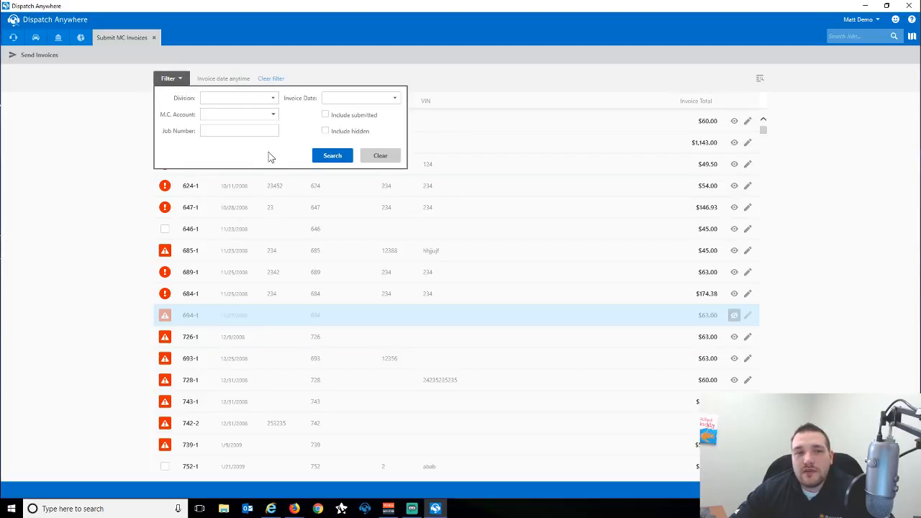
left_click(115, 151)
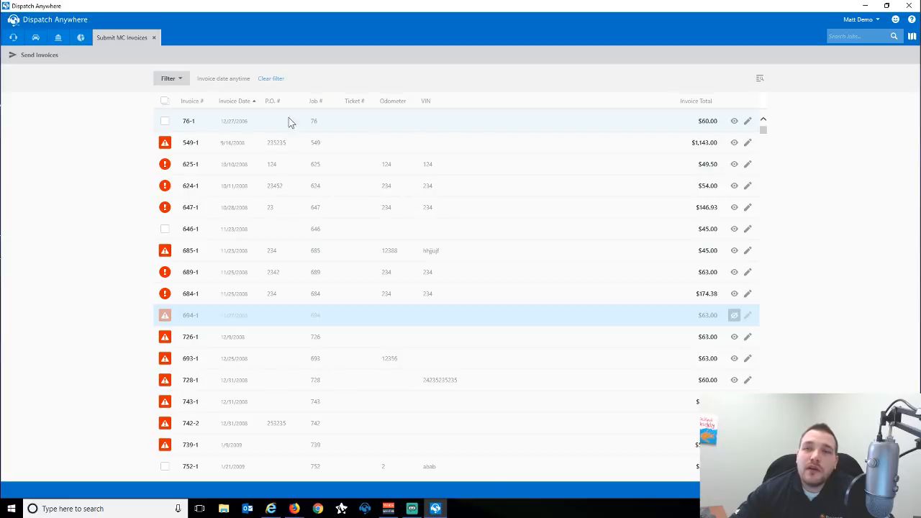
left_click(760, 82)
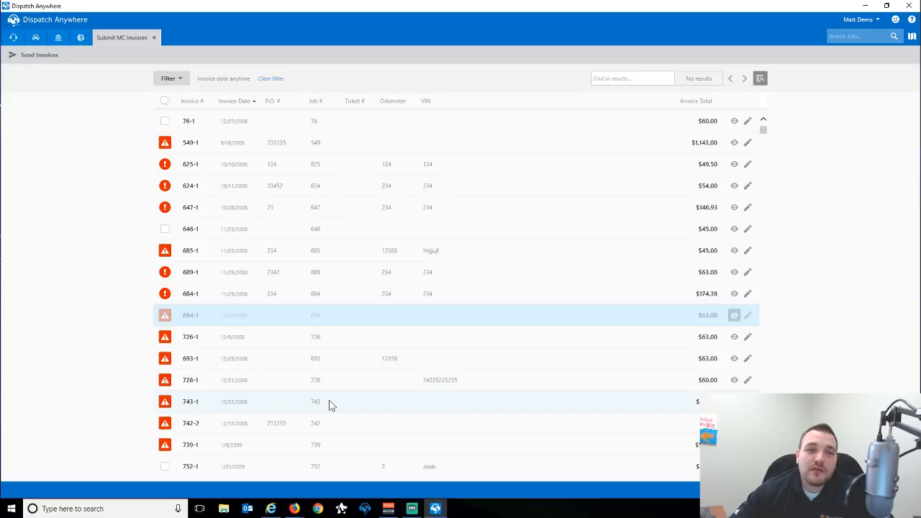
left_click(640, 81)
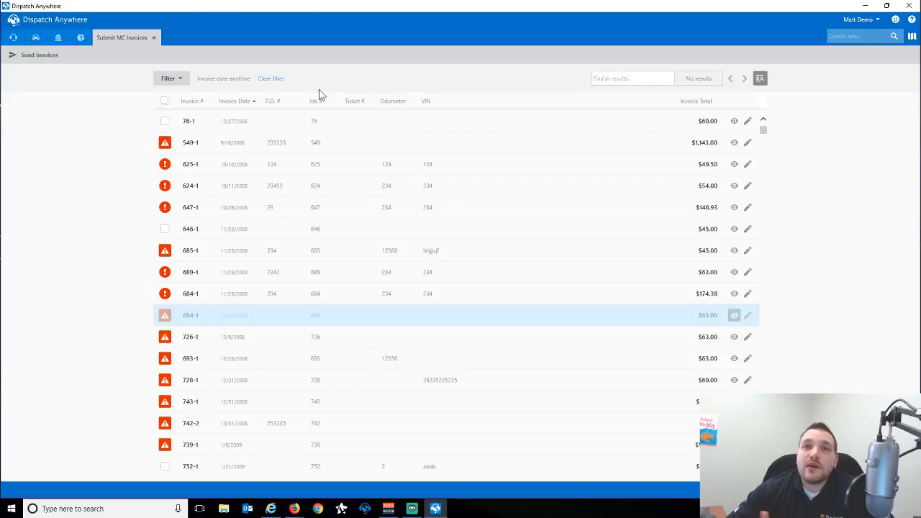
left_click(172, 79)
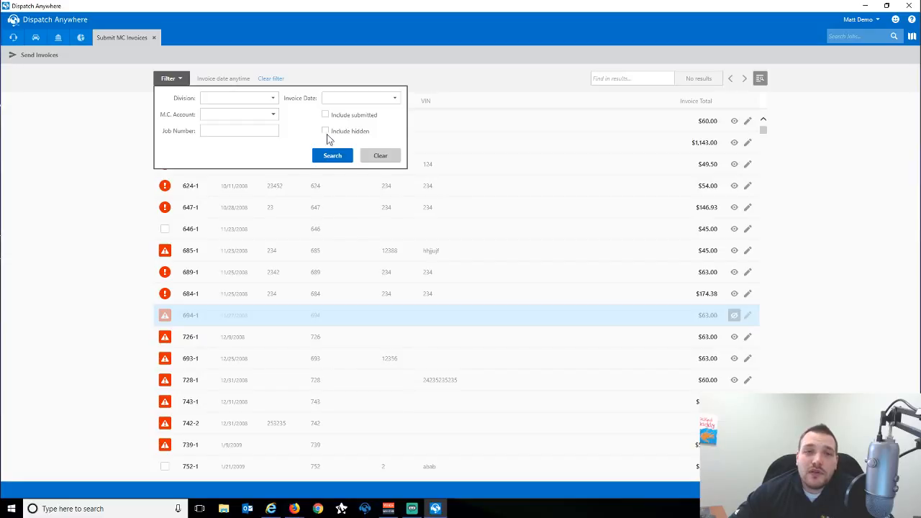
Search with Include hidden checked and unhide invoice 2981-1.
left_click(325, 114)
left_click(330, 155)
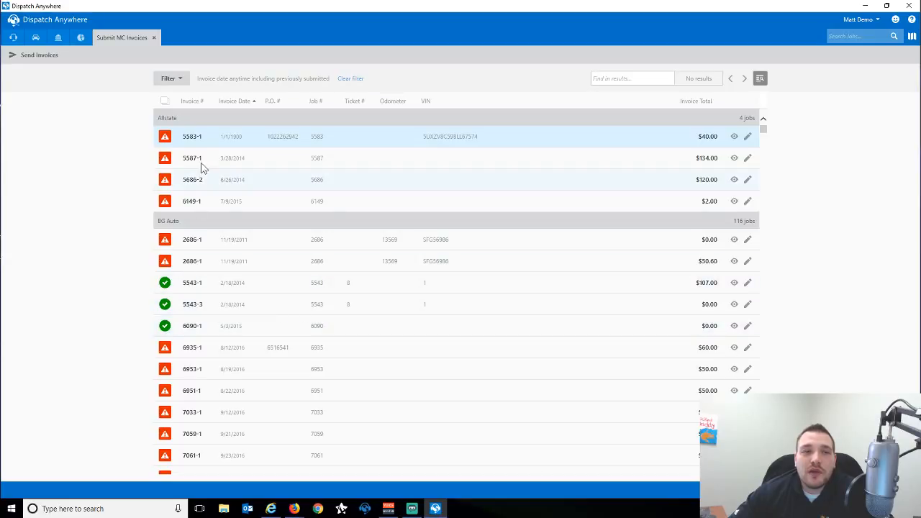
left_click(171, 78)
left_click(325, 115)
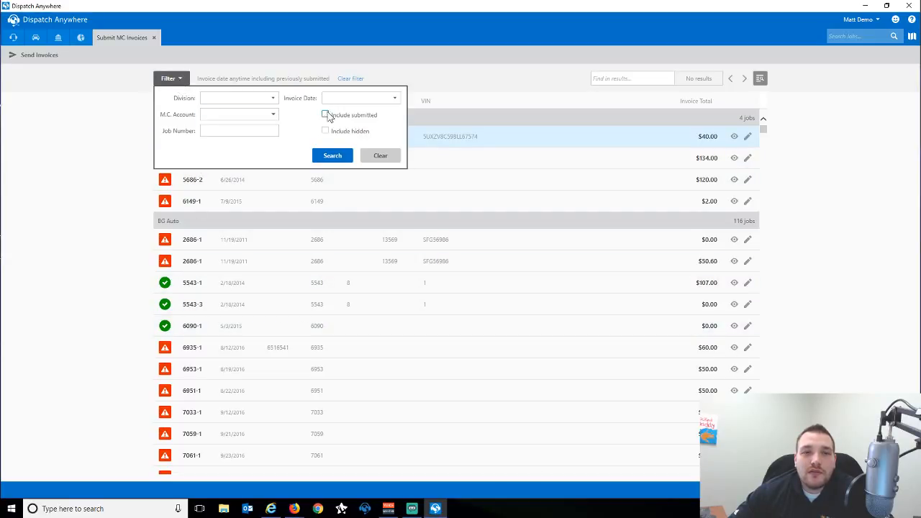
left_click(325, 131)
left_click(330, 156)
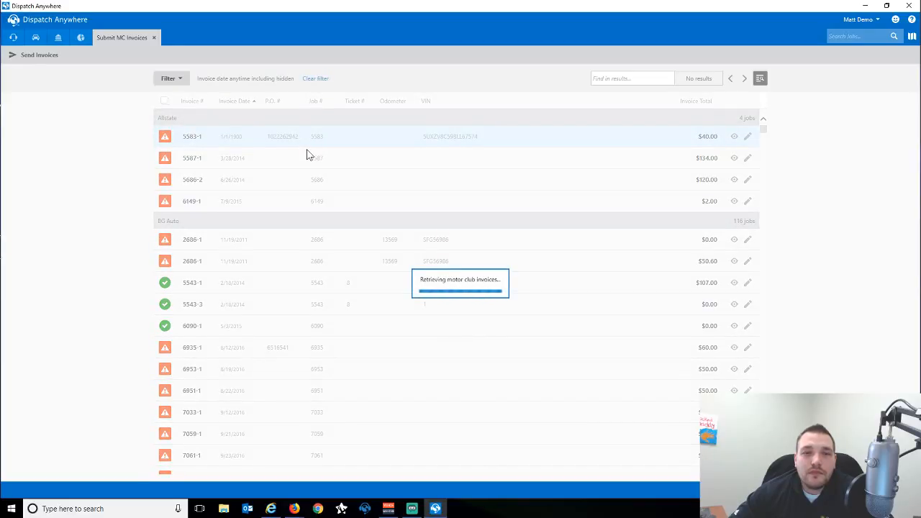
scroll(192, 296, "down", 1)
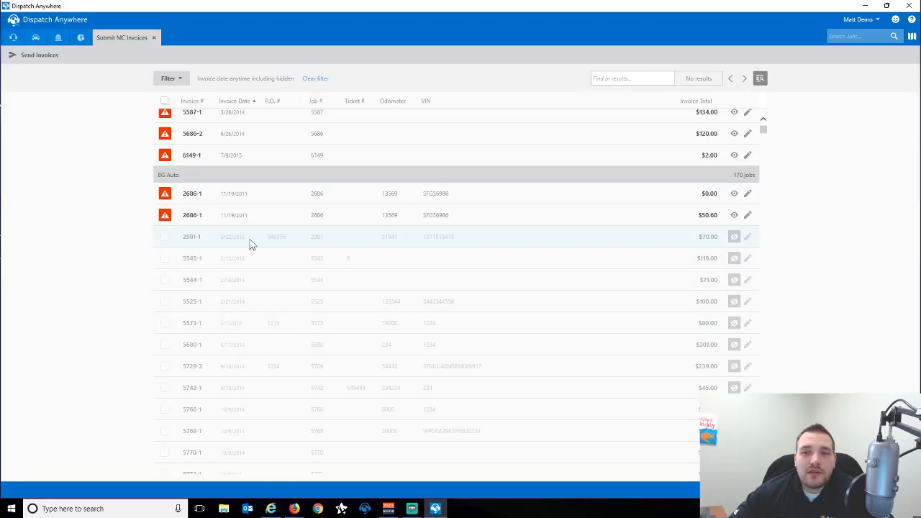
left_click(734, 237)
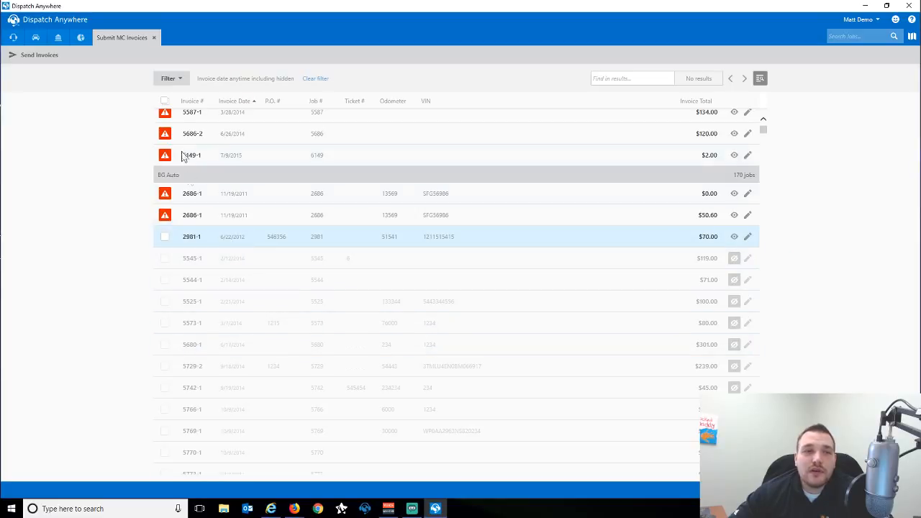
Uncheck Include hidden and search again, now listing 114 BG Auto jobs.
left_click(171, 77)
left_click(325, 132)
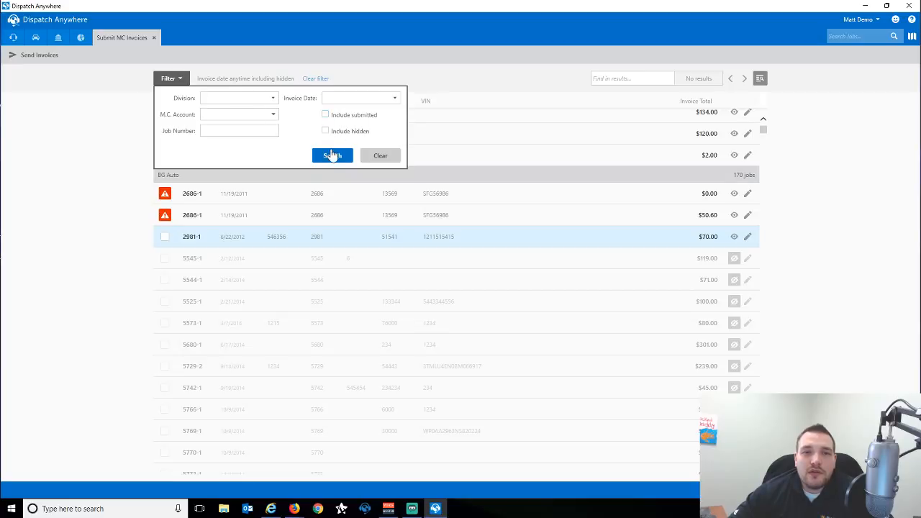
left_click(331, 156)
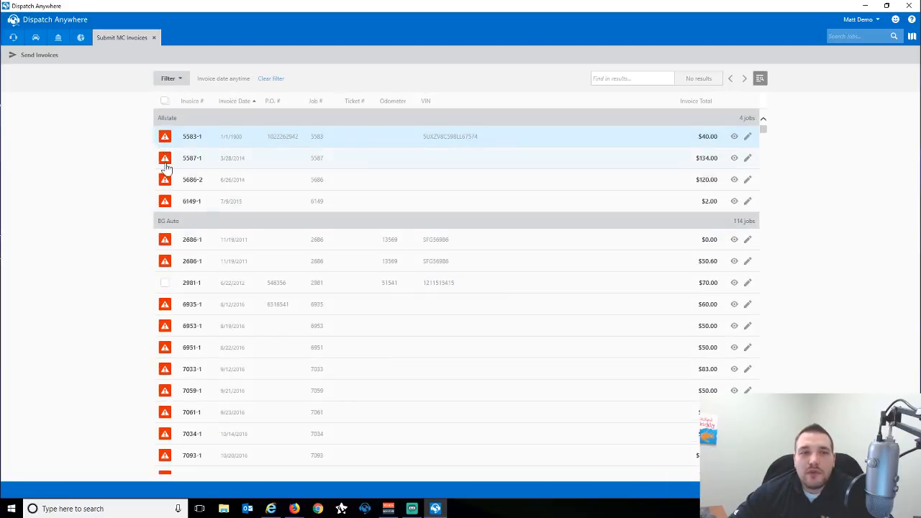
mouse_move(165, 204)
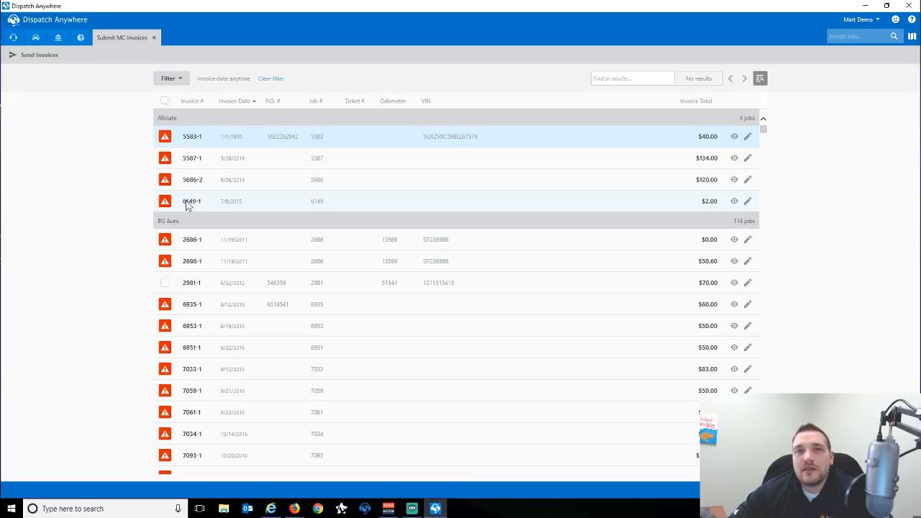
Open job 6149 and accept the calculated 8-mile En Route Miles charge.
left_click(748, 203)
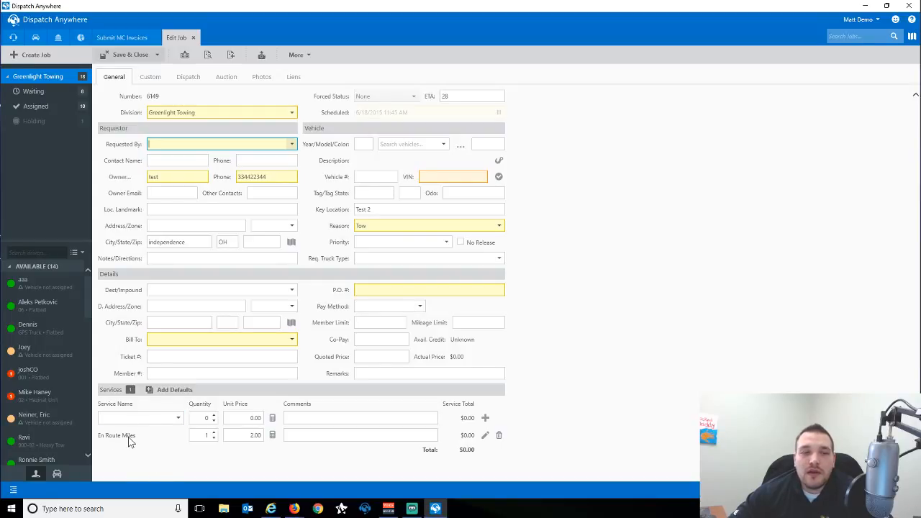
left_click(272, 436)
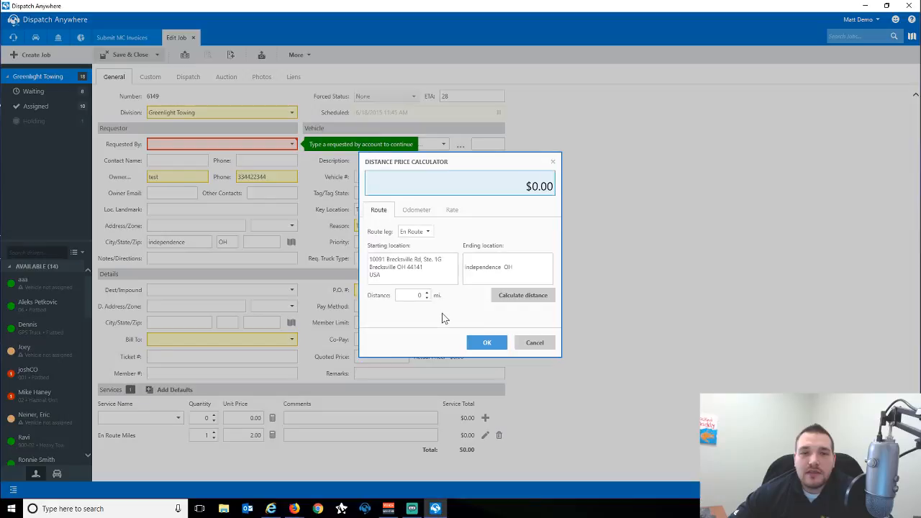
left_click(476, 343)
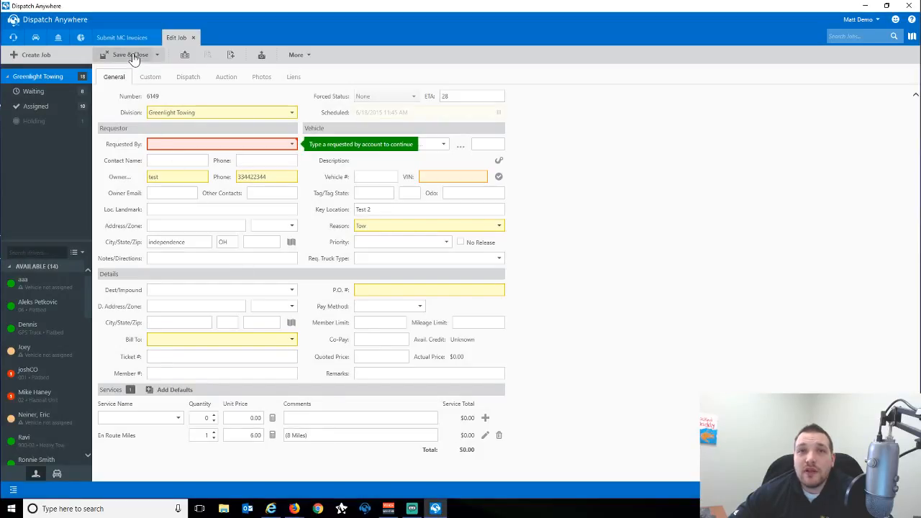
left_click(103, 420)
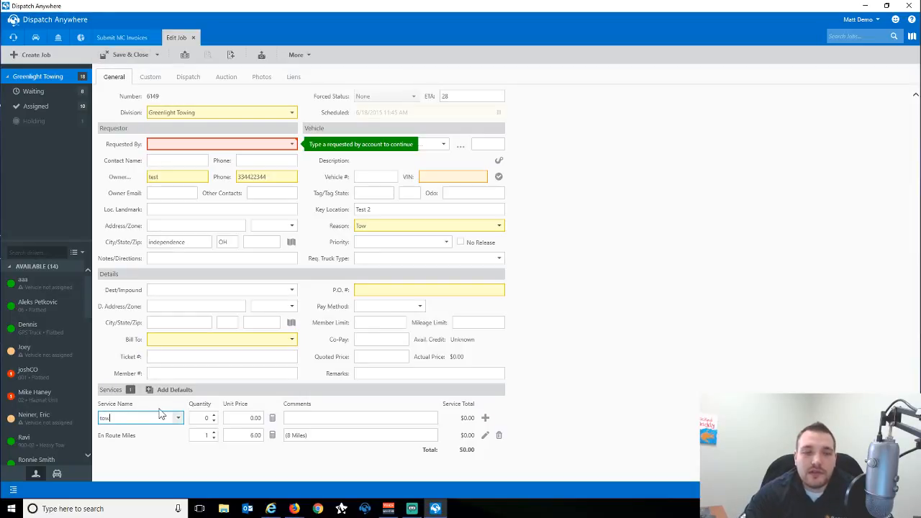
Set Requested By to Bobs Cadillac and apply its account template.
left_click(188, 144)
type("bobs Cadillac")
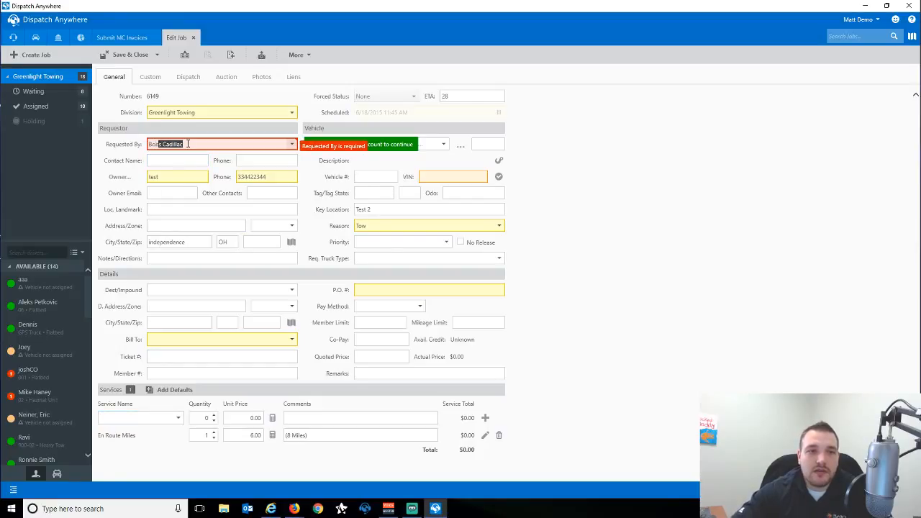
key("Tab")
left_click(454, 269)
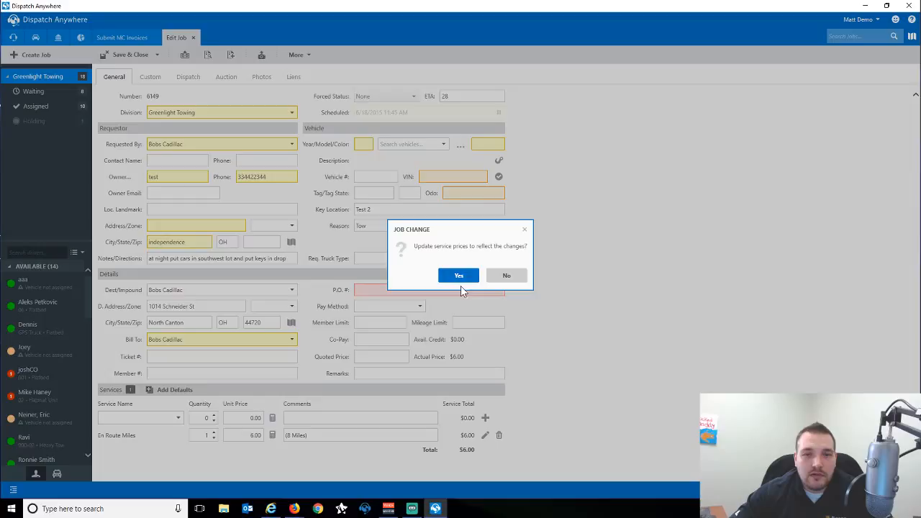
left_click(459, 277)
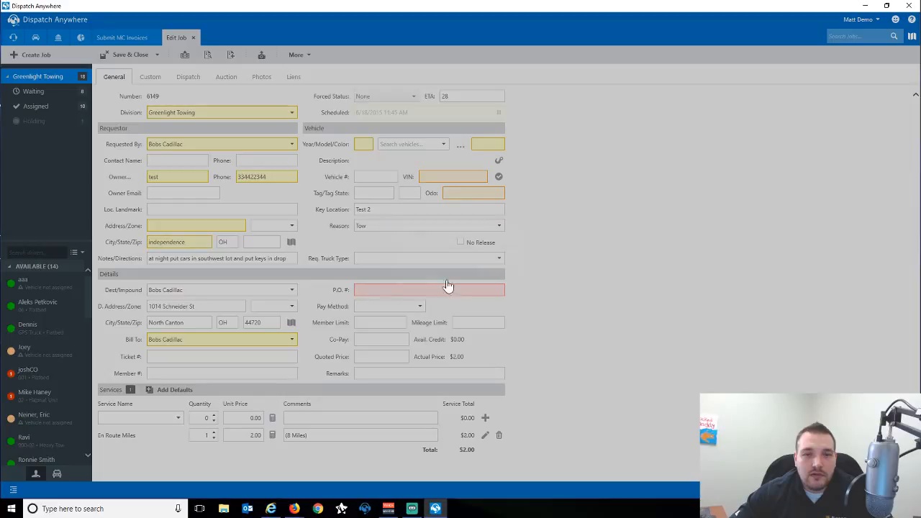
Set the vehicle to a 2012 Honda Civic FWD.
left_click(371, 144)
type("201")
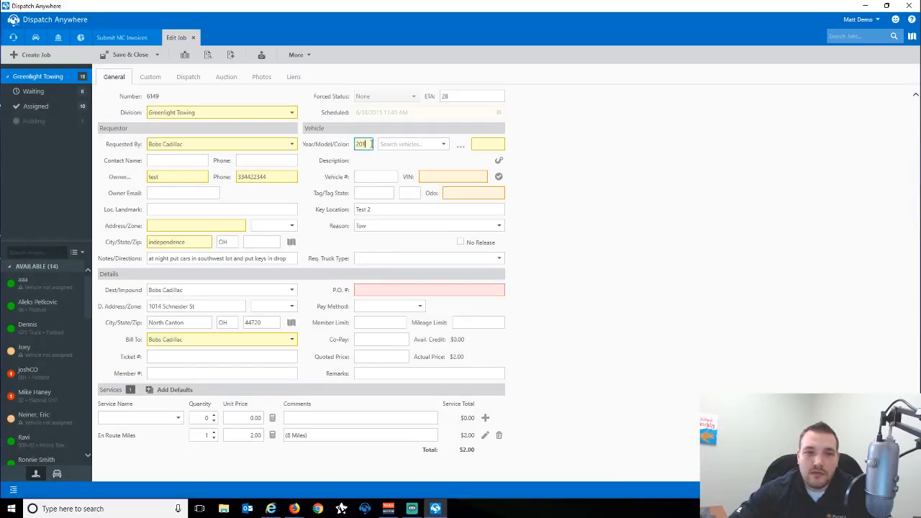
type("2")
key("Tab")
type("civic")
key("Tab")
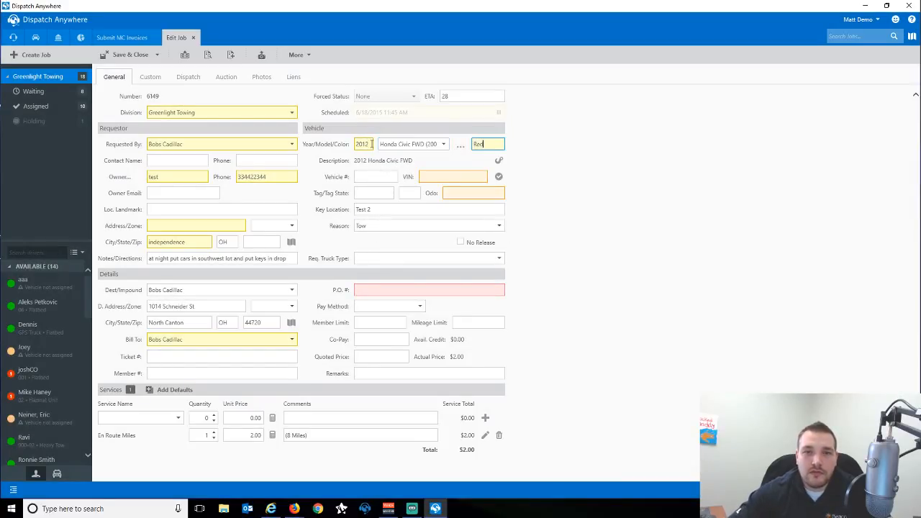
Add a Tow service and a 46-mile calculated Mileage service to the job.
left_click(177, 418)
type("Tow")
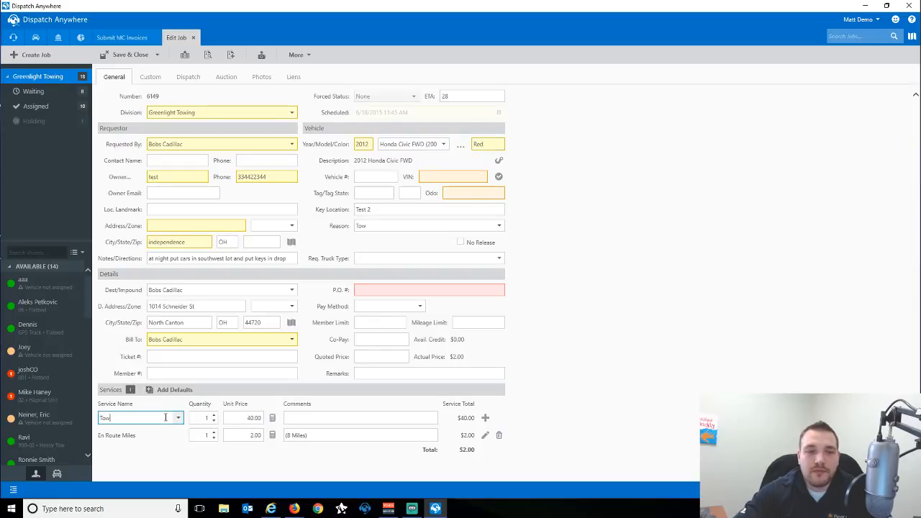
key("Tab")
left_click(485, 417)
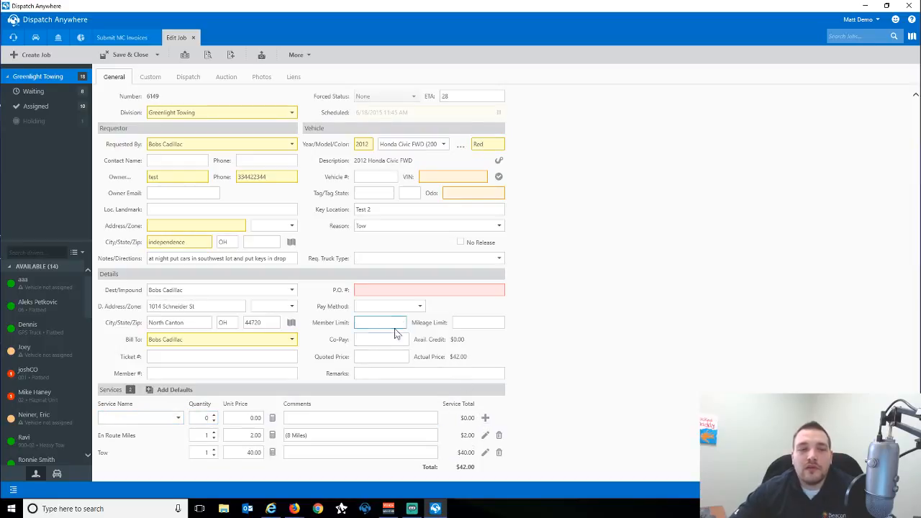
left_click(140, 419)
type("Mileage")
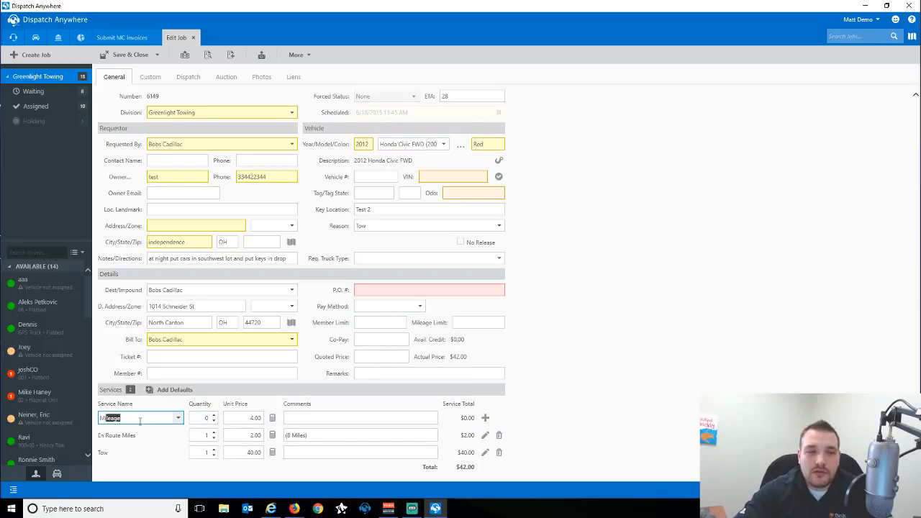
key("Tab")
left_click(270, 420)
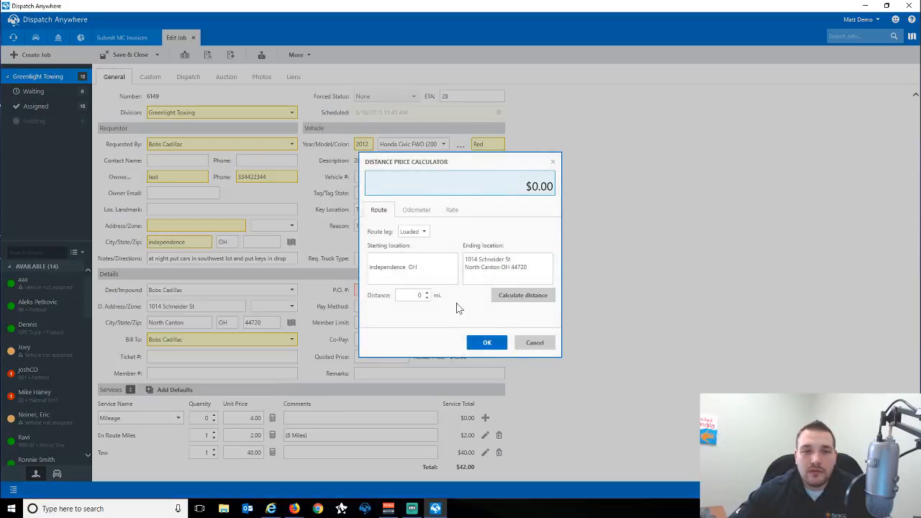
left_click(487, 343)
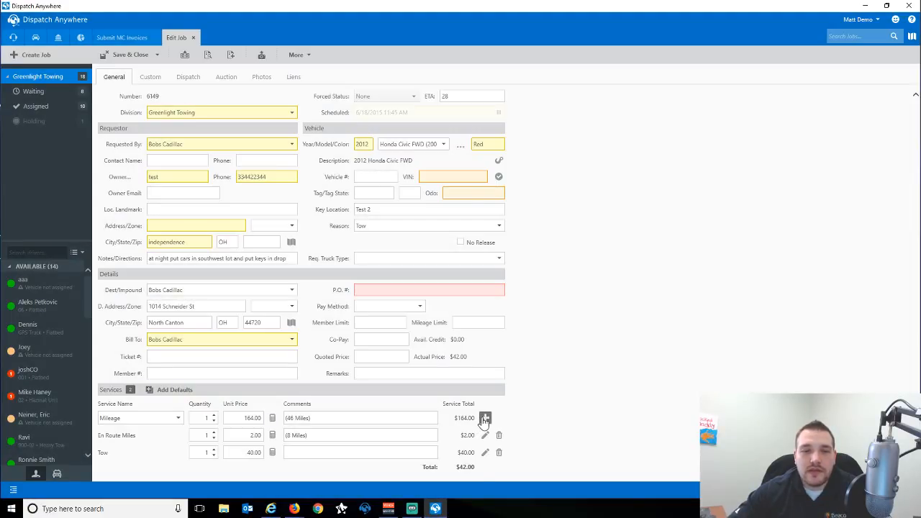
left_click(485, 418)
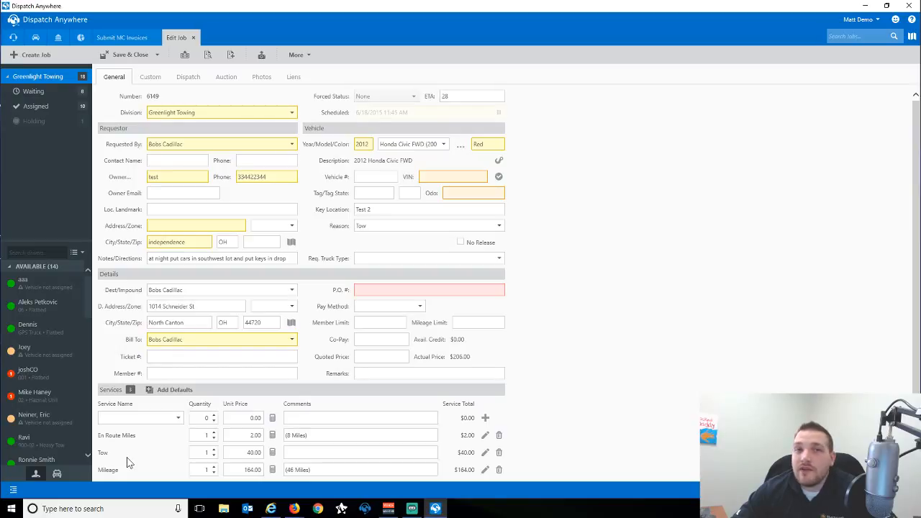
Save job 6149 after filling the required address and confirming both found locations.
left_click(136, 56)
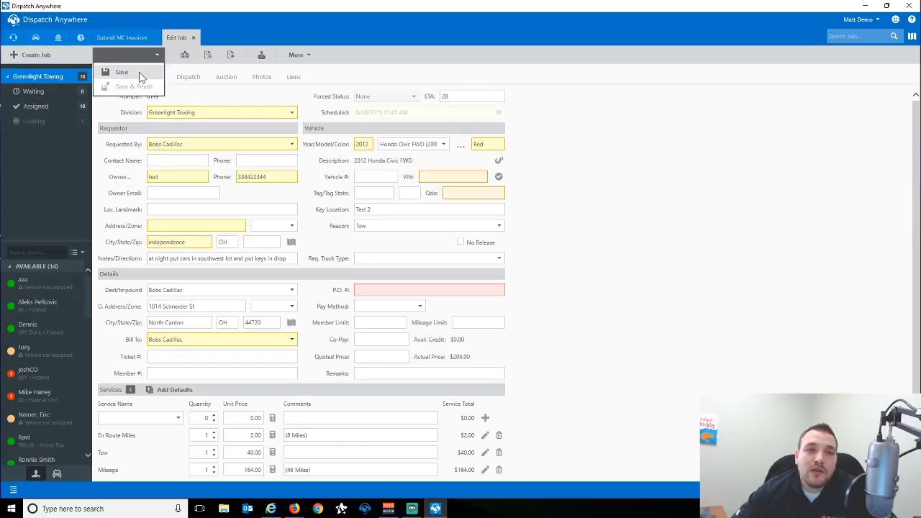
left_click(144, 72)
left_click(175, 226)
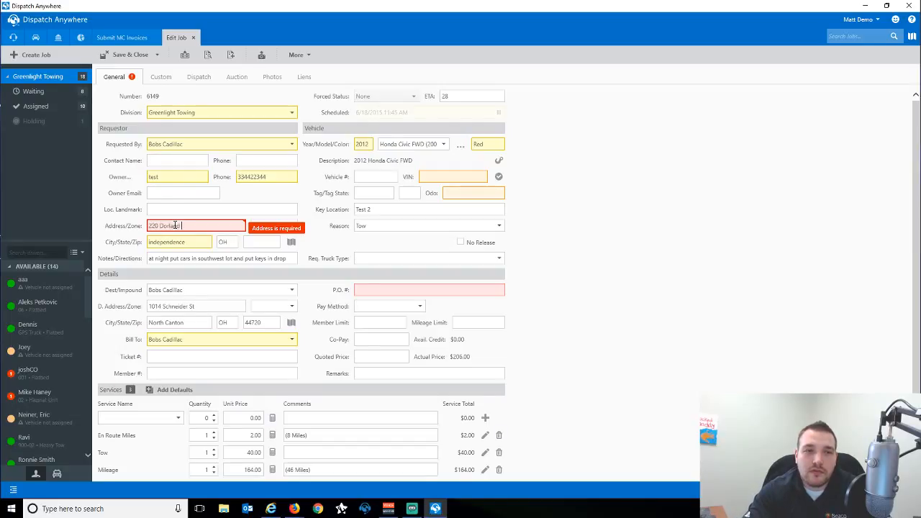
left_click(159, 56)
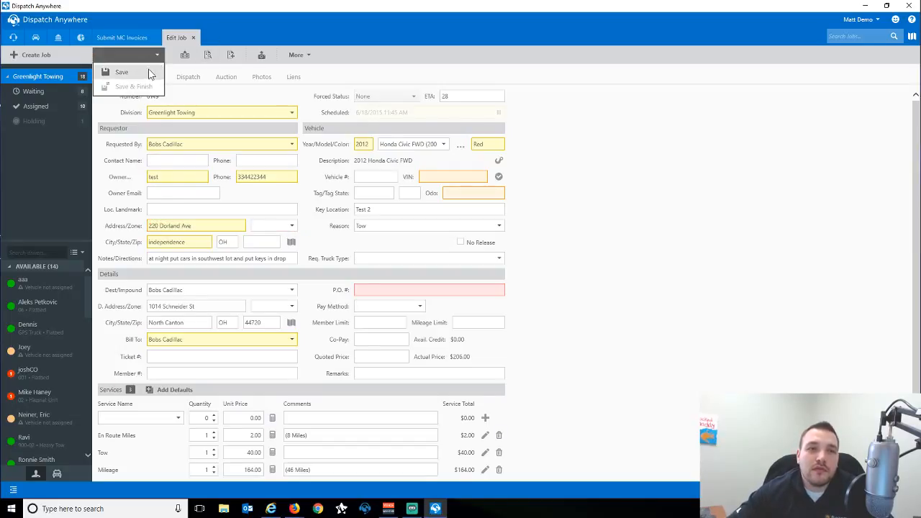
left_click(148, 70)
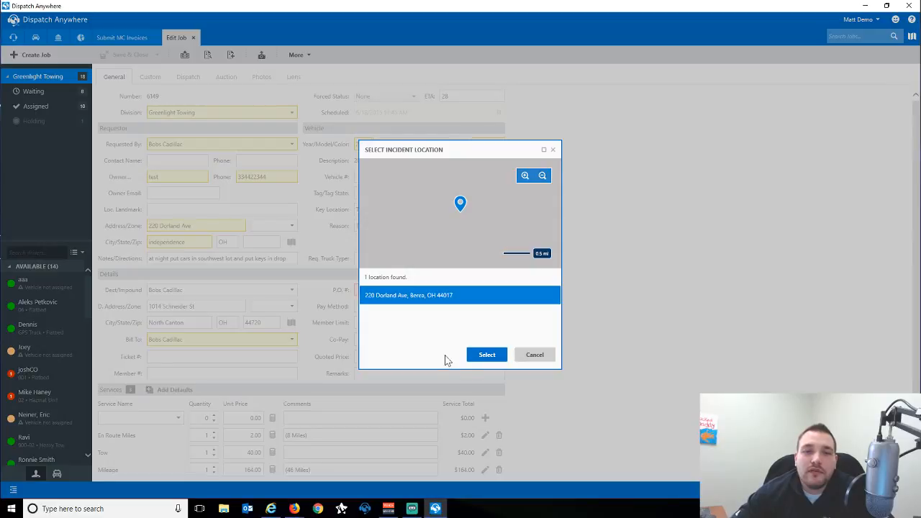
left_click(482, 355)
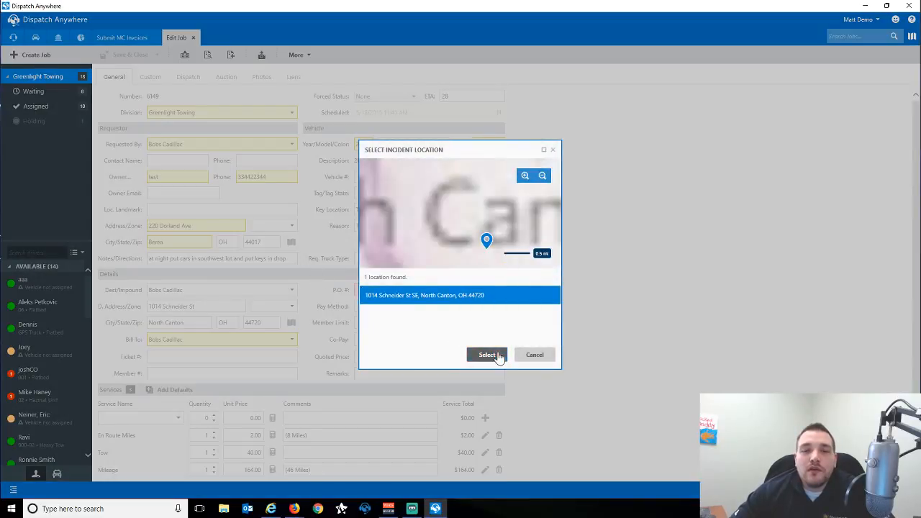
left_click(497, 356)
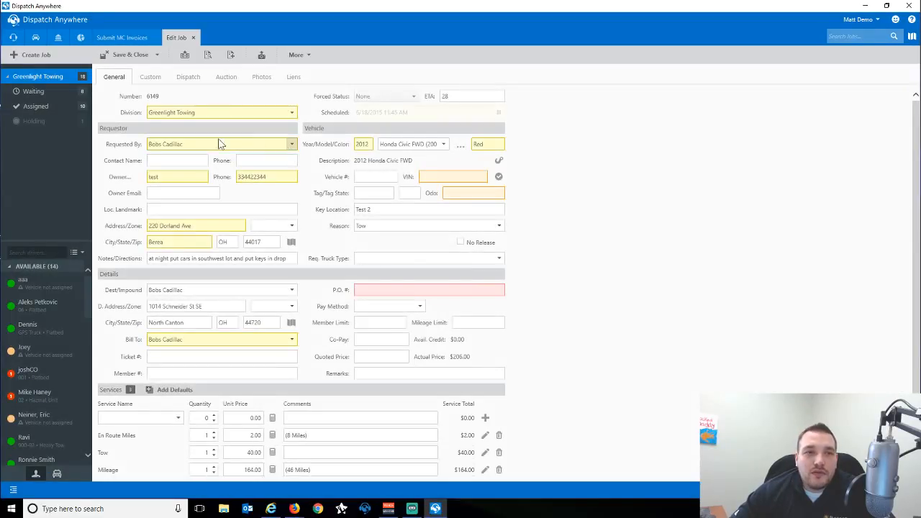
left_click(64, 43)
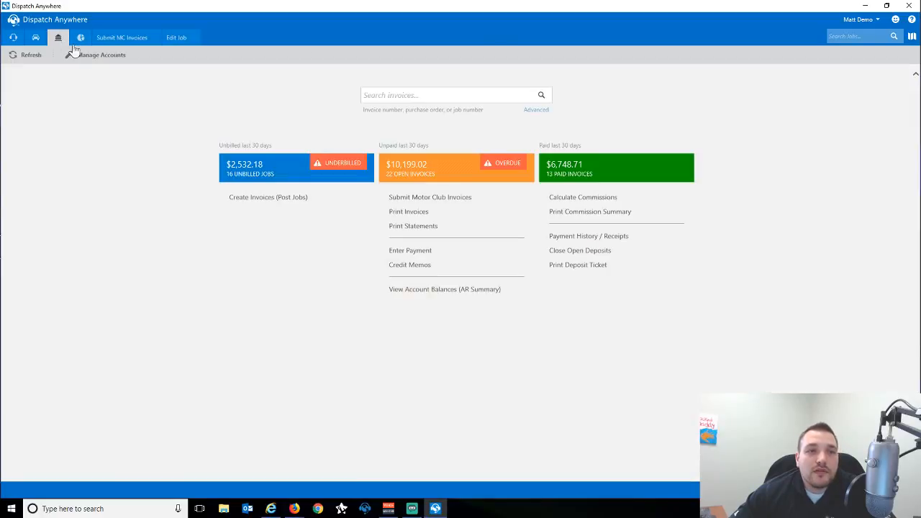
In Create Invoices, search for job number 6149 finished Anytime.
left_click(295, 199)
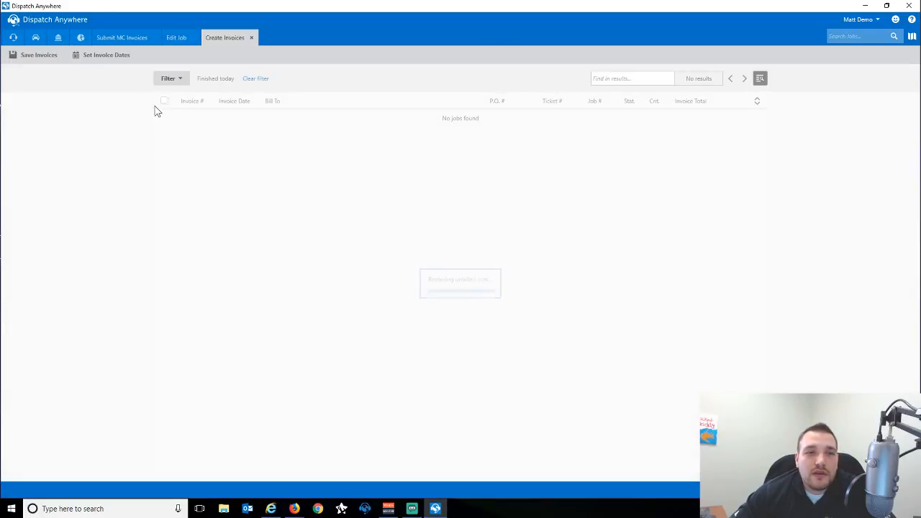
left_click(168, 78)
left_click(230, 130)
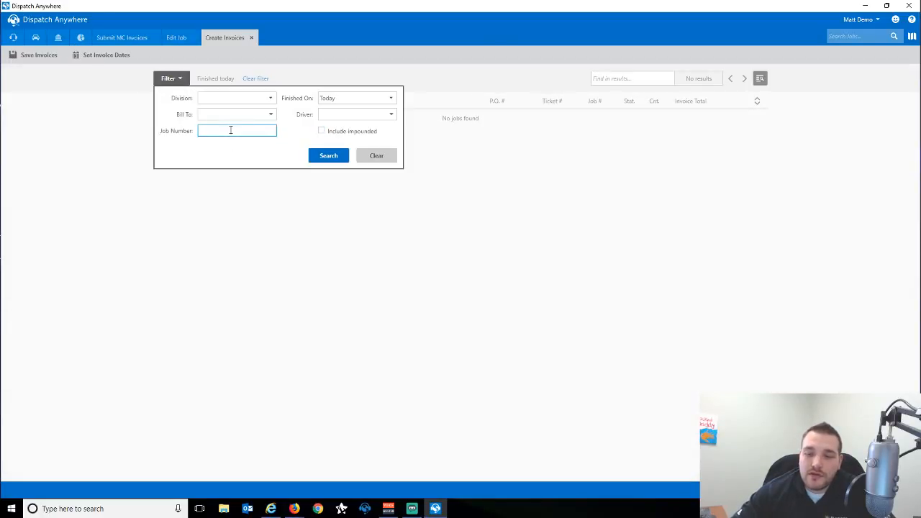
type("6149")
left_click(358, 97)
left_click(336, 115)
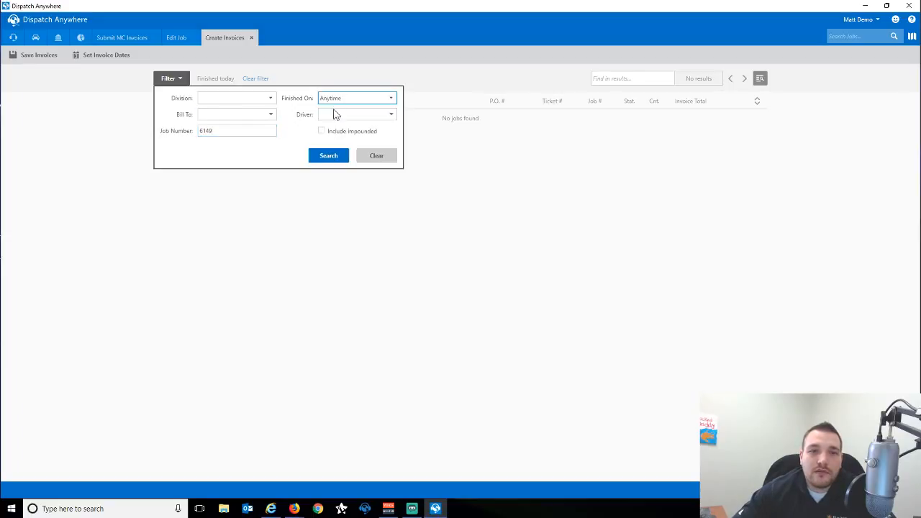
left_click(339, 156)
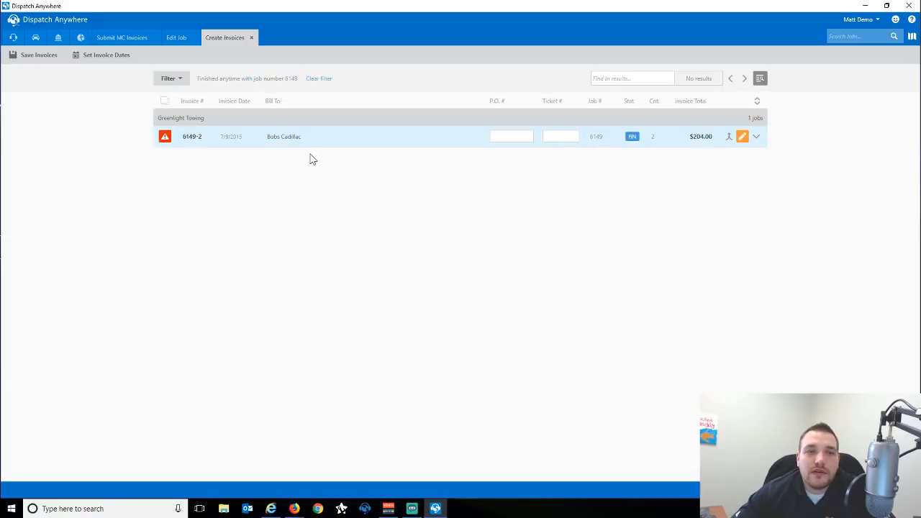
Merge 6149-2 into invoice 6149-1 and save it as a $204.00 invoice.
left_click(757, 136)
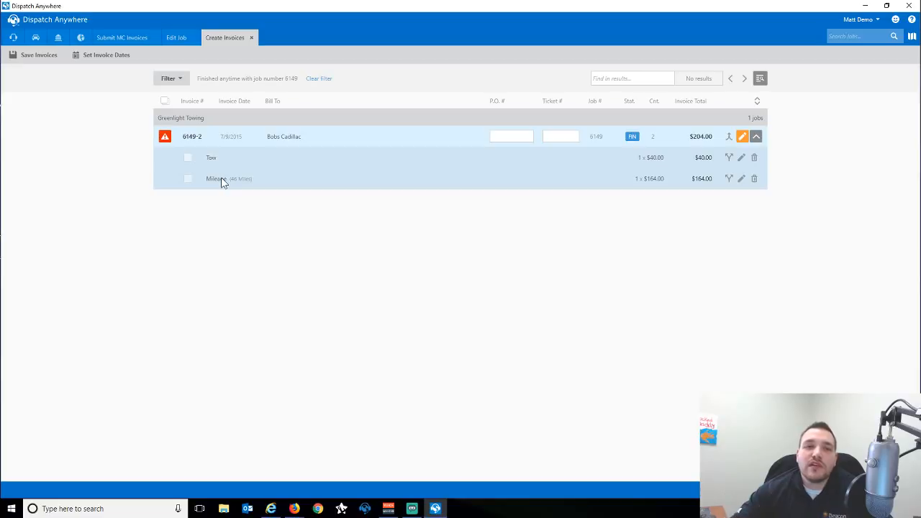
left_click(728, 137)
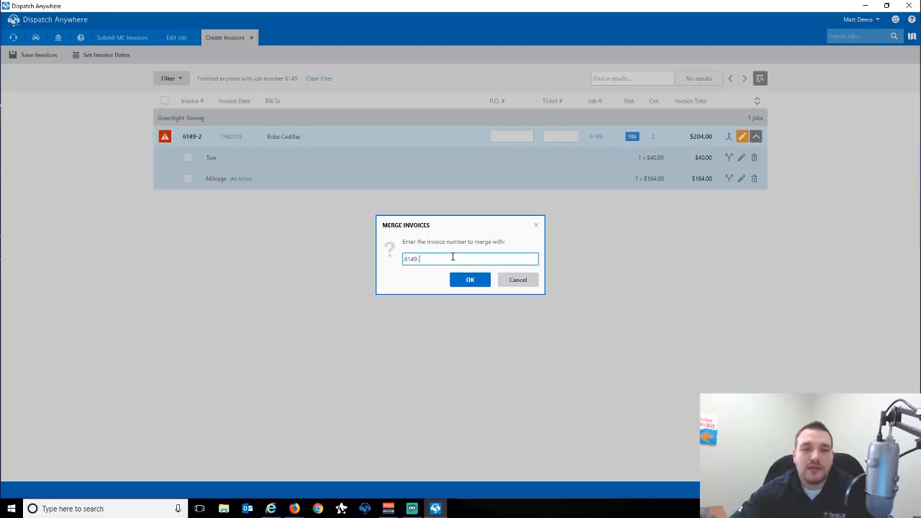
left_click(464, 280)
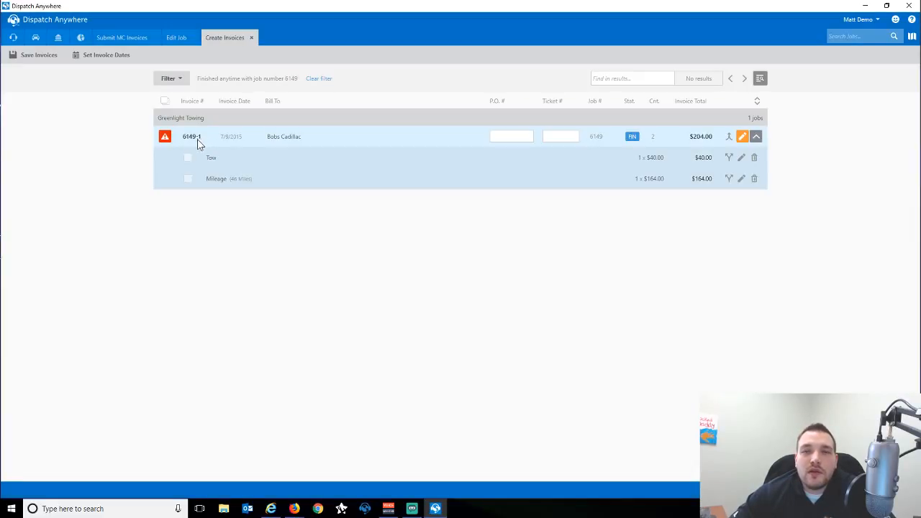
left_click(164, 138)
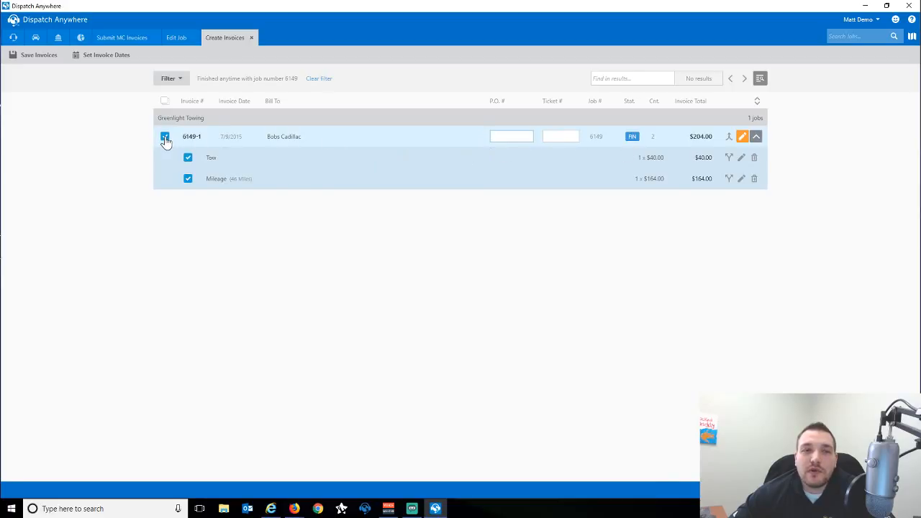
left_click(38, 61)
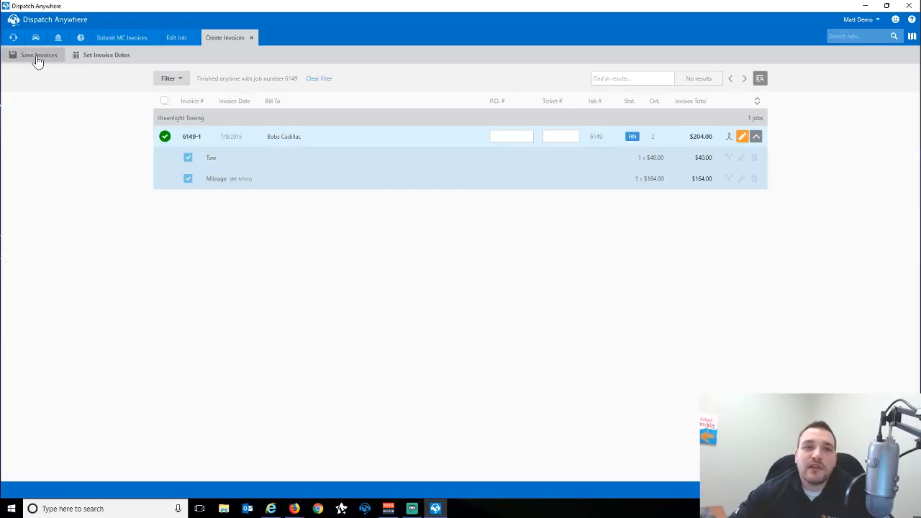
left_click(251, 38)
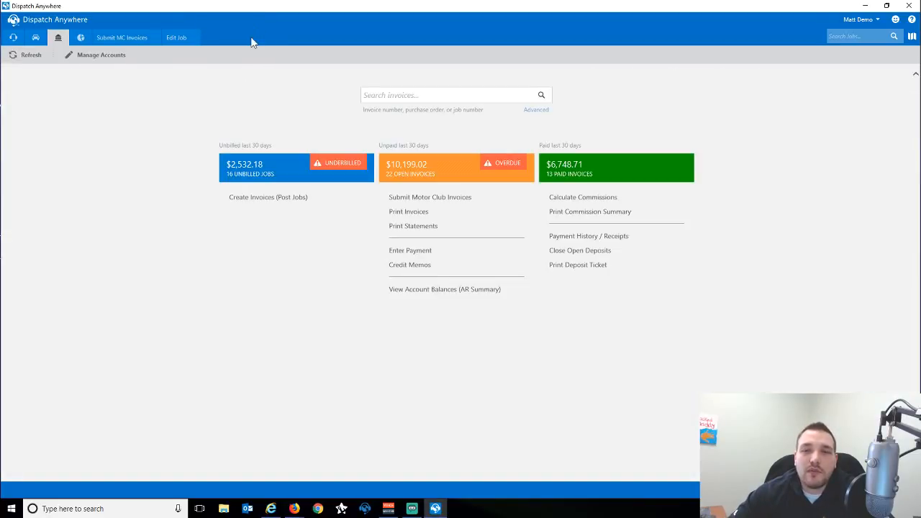
Go back to job 6149's edit form and open, then close, its invoice creation view.
left_click(173, 38)
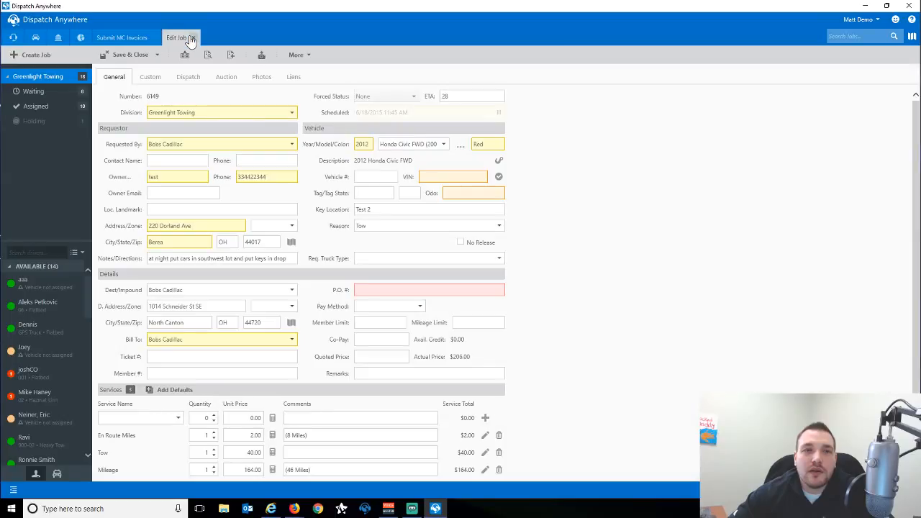
left_click(232, 56)
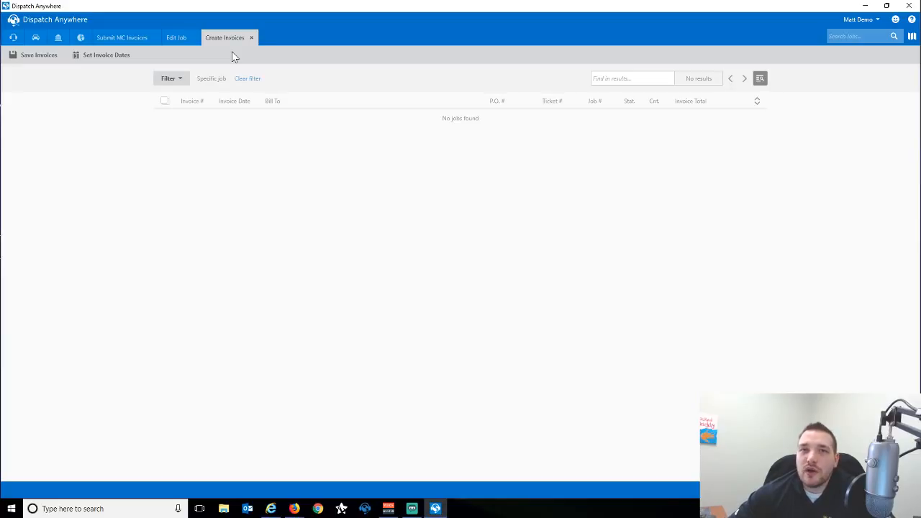
left_click(59, 43)
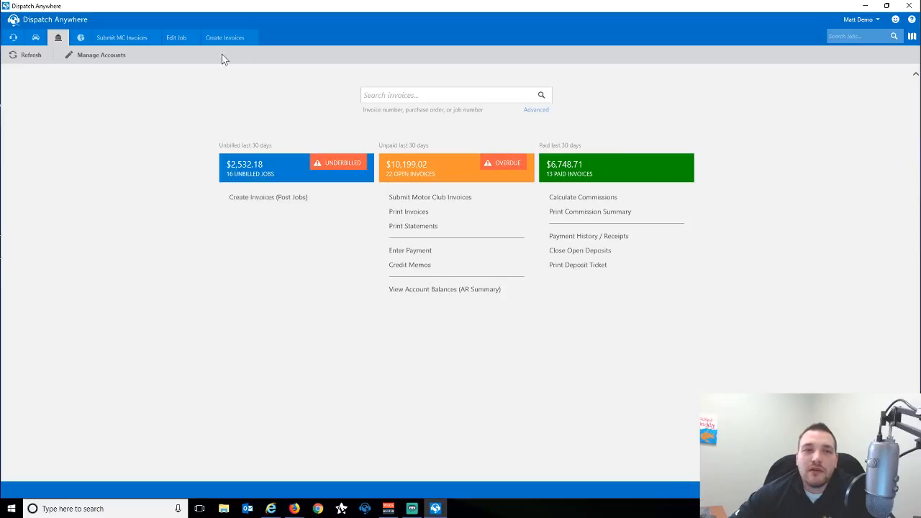
left_click(173, 37)
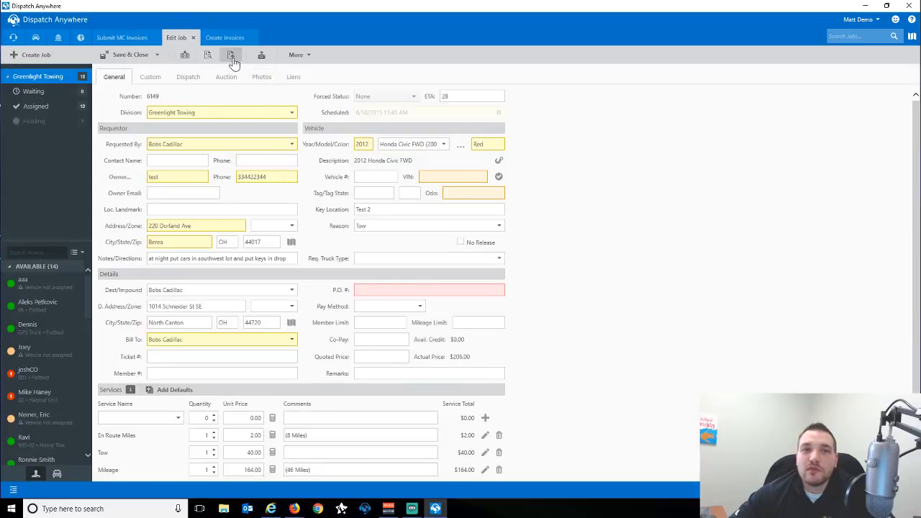
left_click(226, 37)
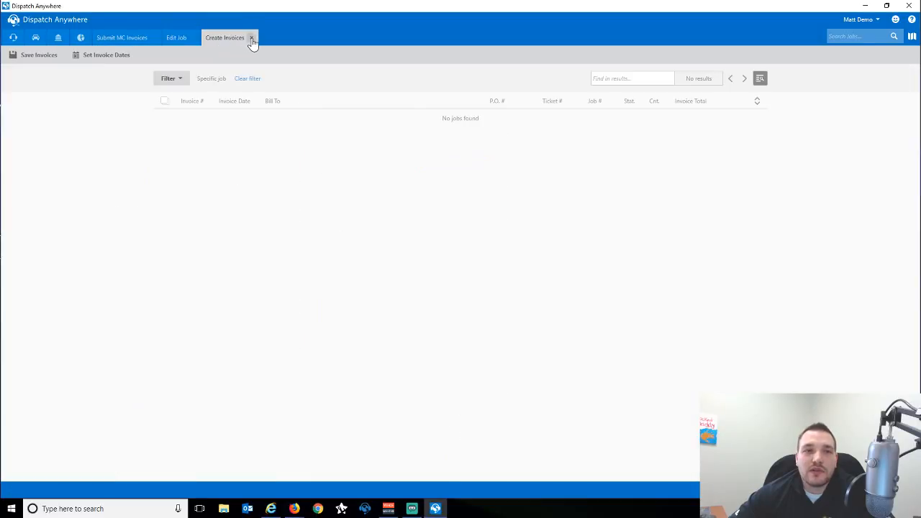
left_click(252, 37)
Close the job editor and the motor club invoices list, leaving the billing overview.
left_click(193, 37)
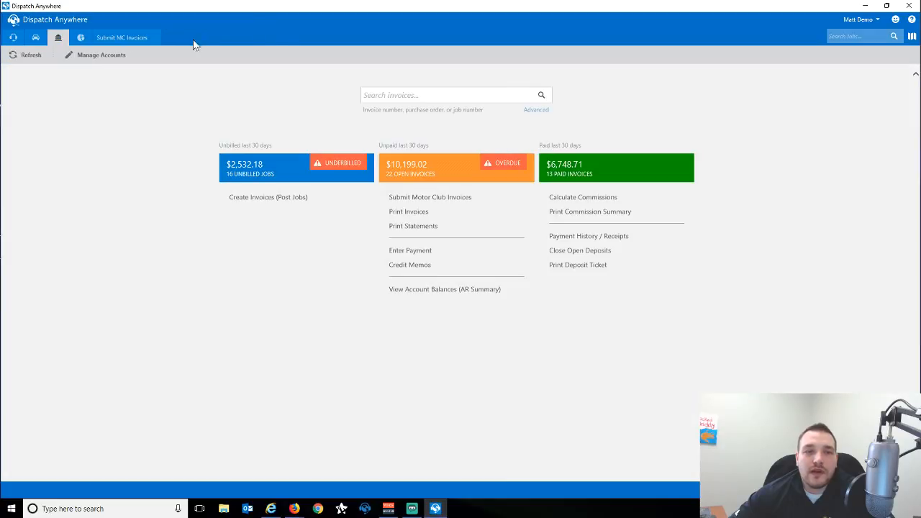
left_click(435, 196)
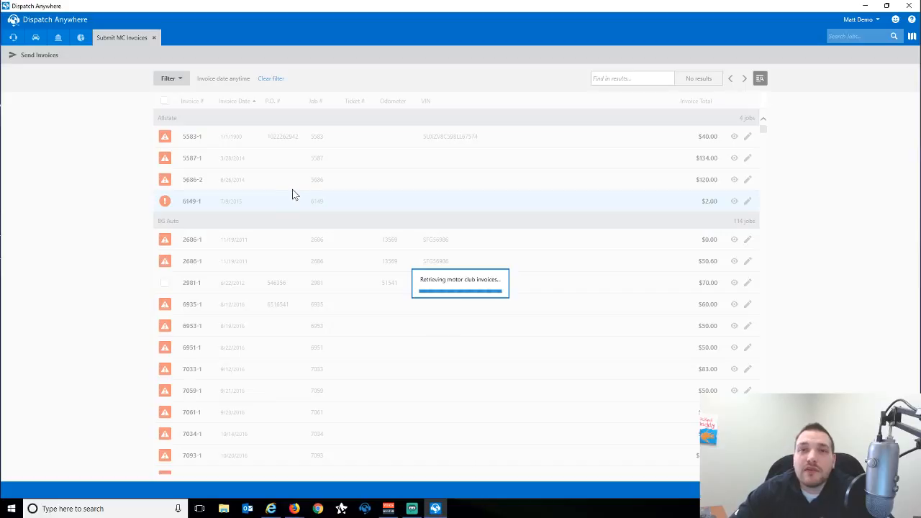
left_click(154, 38)
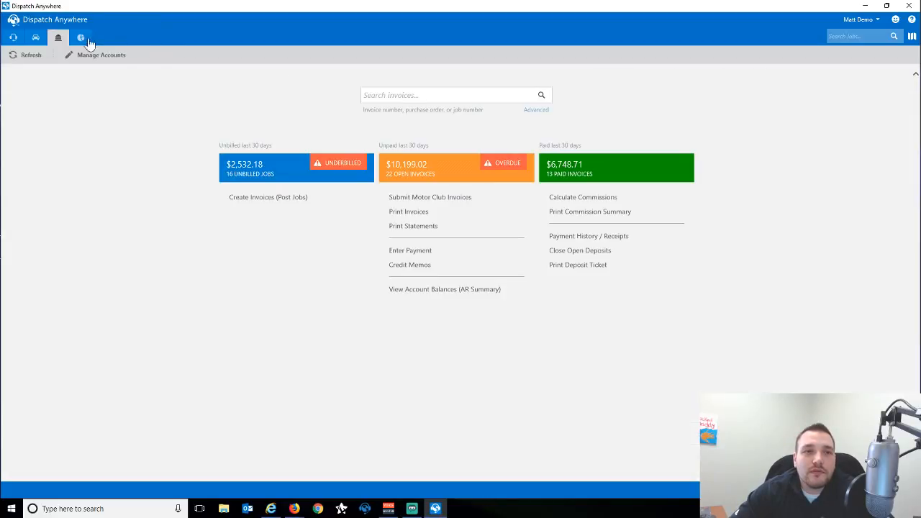
Open the Print Invoices report form and set the account to Bobs Cadillac.
left_click(412, 214)
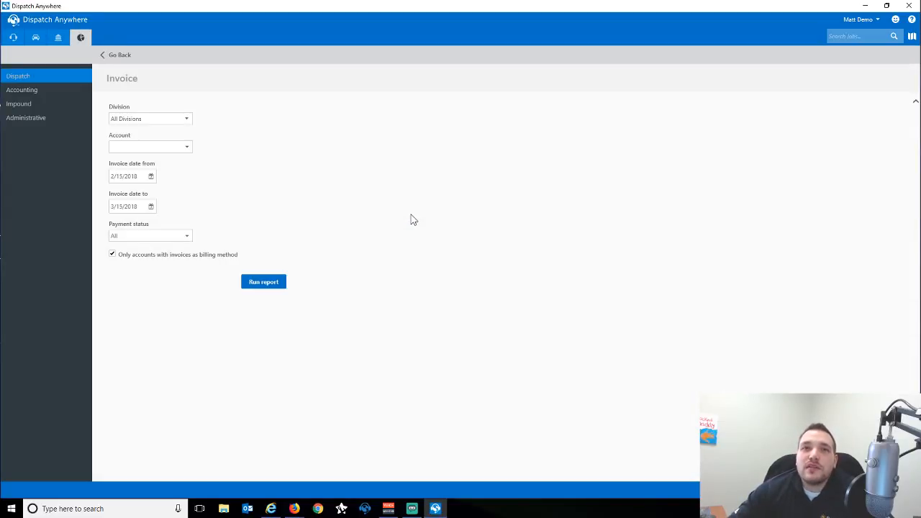
left_click(131, 147)
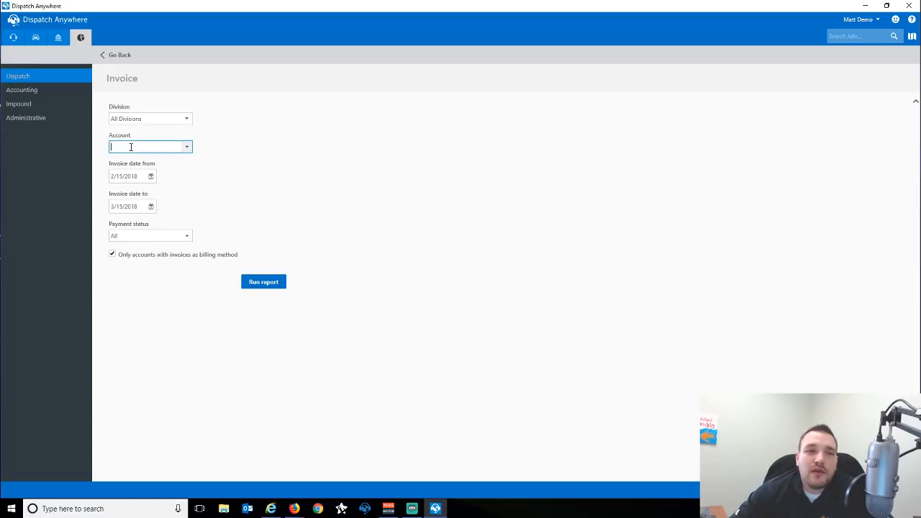
type("Bobs Cadillac")
key("Tab")
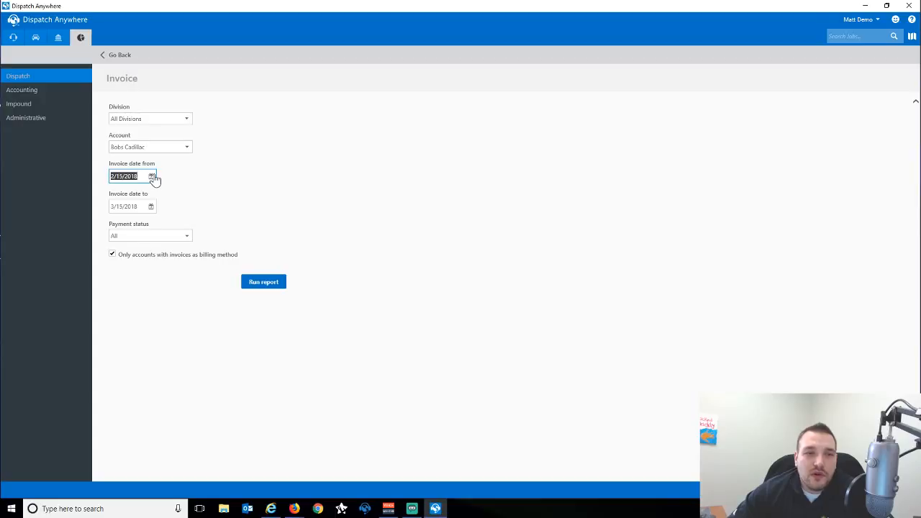
Set dates 2/1/2018 to 2/28/2018, keep payment status All, and run the report.
left_click(152, 177)
left_click(188, 214)
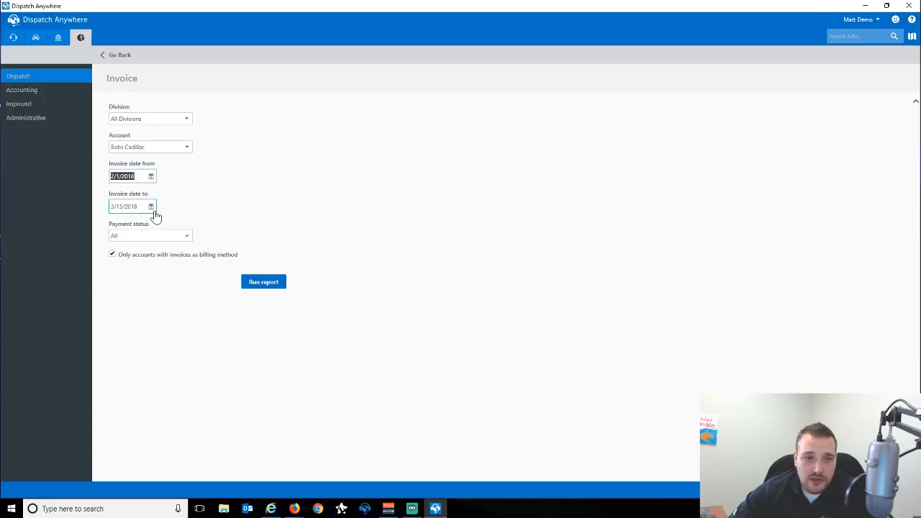
left_click(152, 207)
left_click(116, 221)
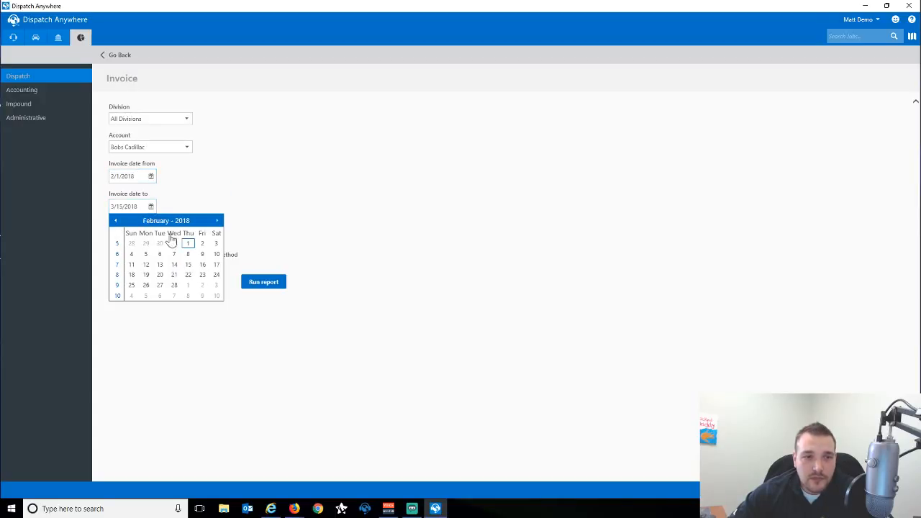
left_click(176, 285)
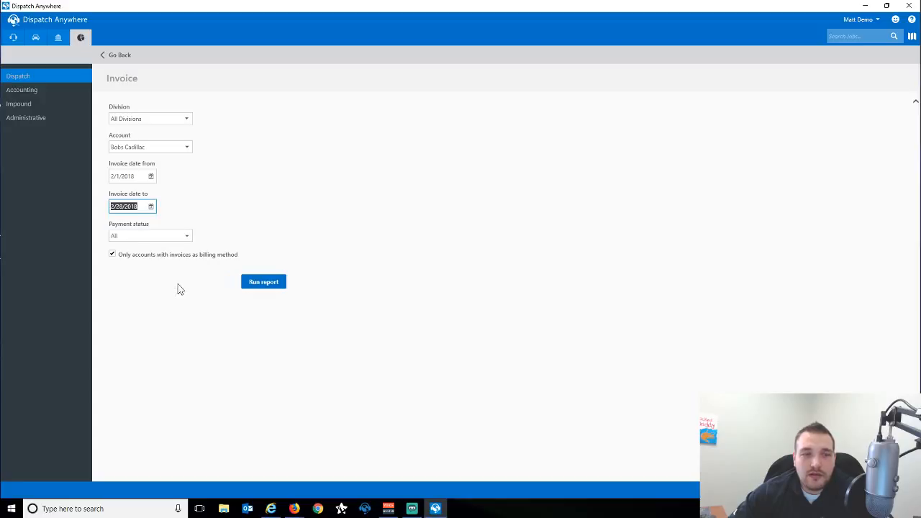
left_click(137, 237)
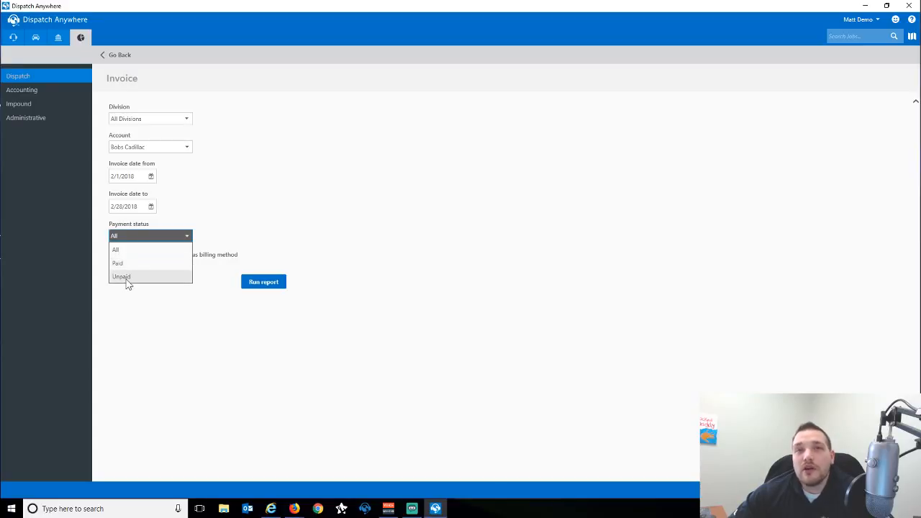
left_click(144, 251)
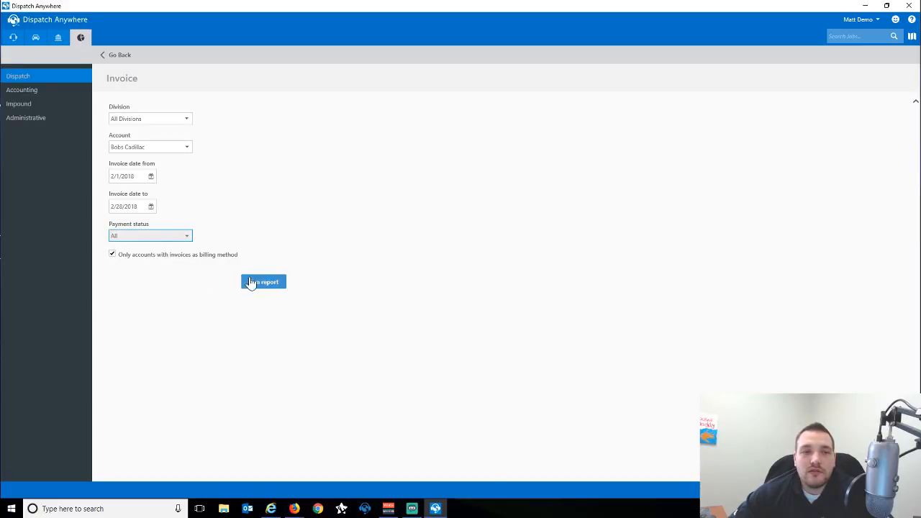
left_click(263, 282)
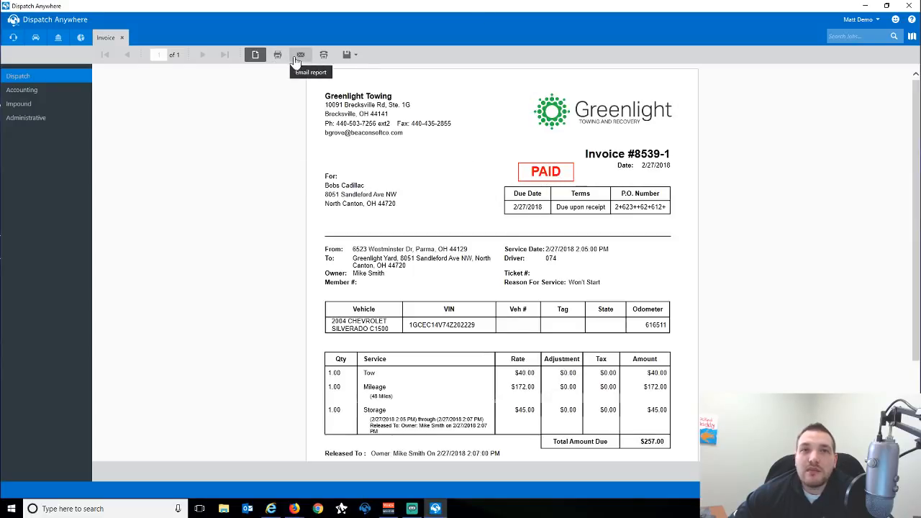
left_click(353, 57)
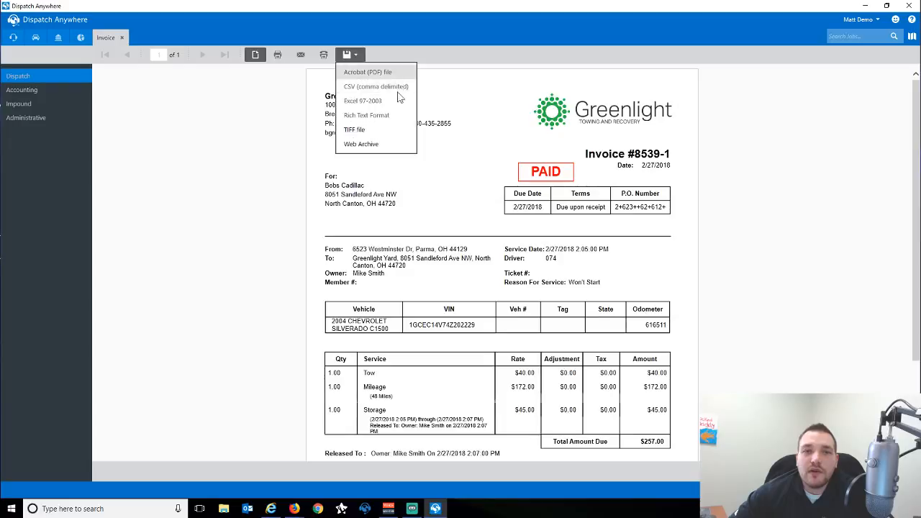
left_click(123, 39)
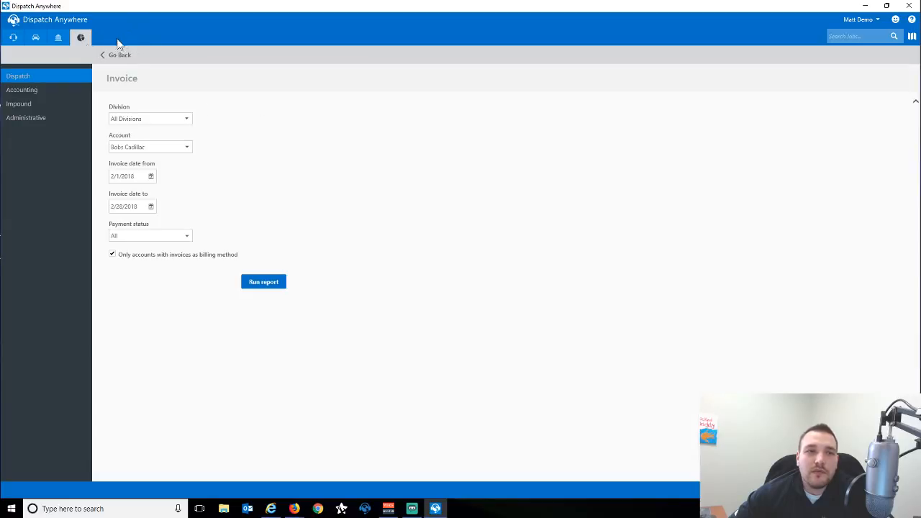
Open the Print Statements form from Accounting, keeping account type All.
left_click(59, 38)
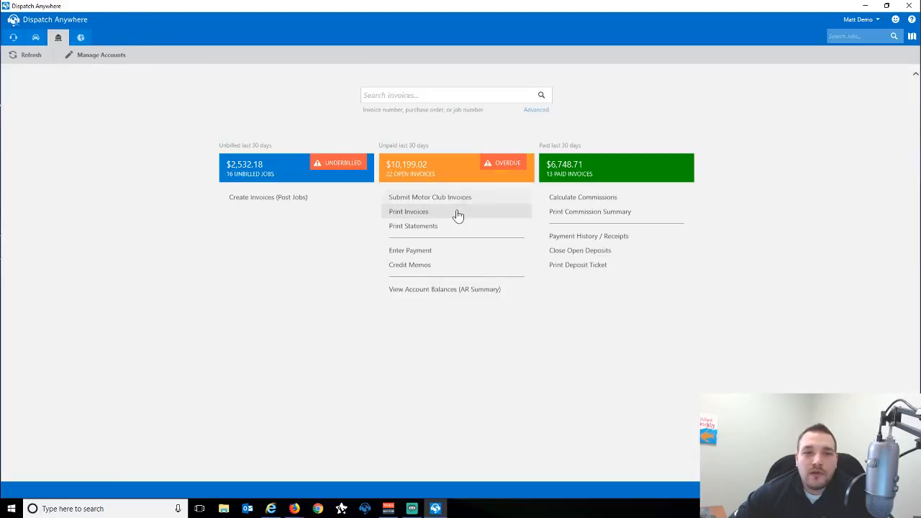
left_click(406, 229)
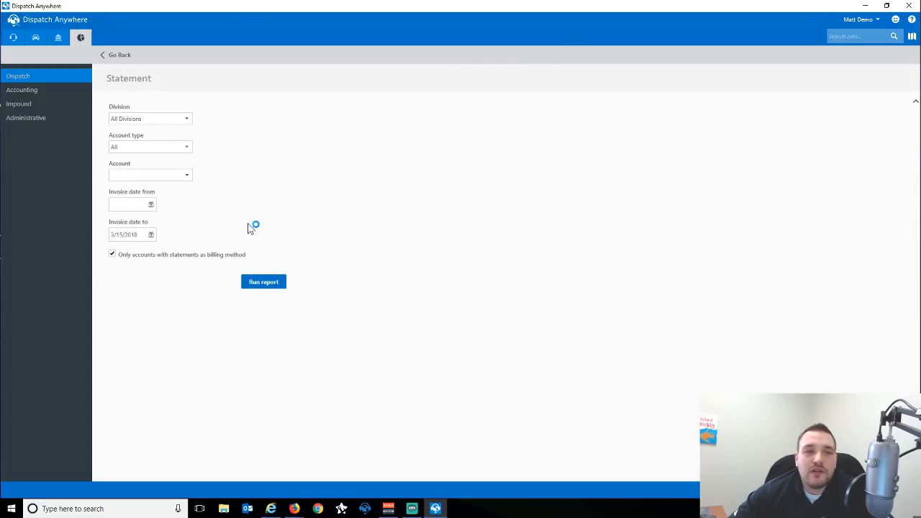
left_click(151, 147)
left_click(154, 149)
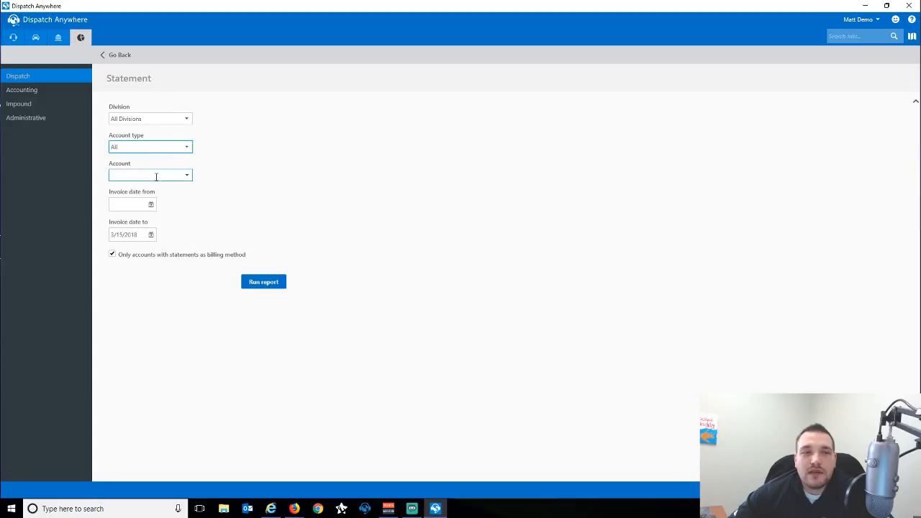
Choose BG Auto as the statement's account from the account list.
left_click(156, 177)
left_click(187, 177)
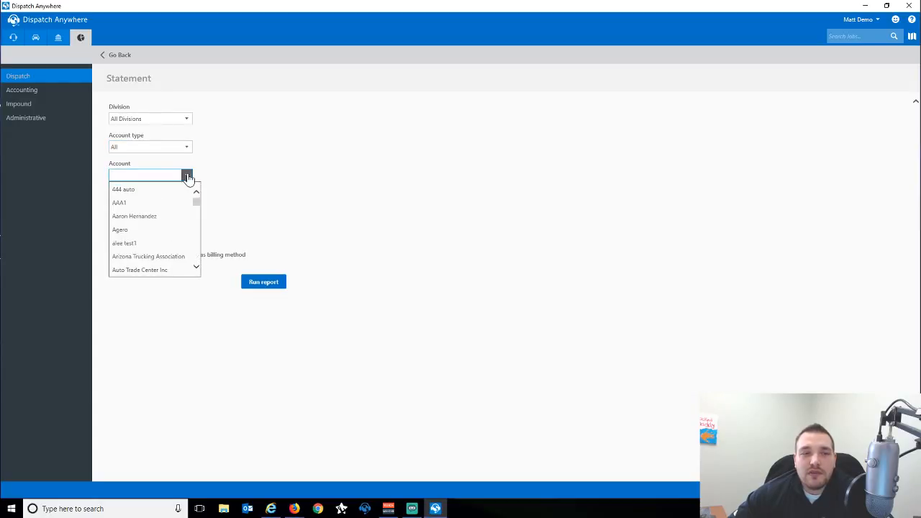
left_click(163, 174)
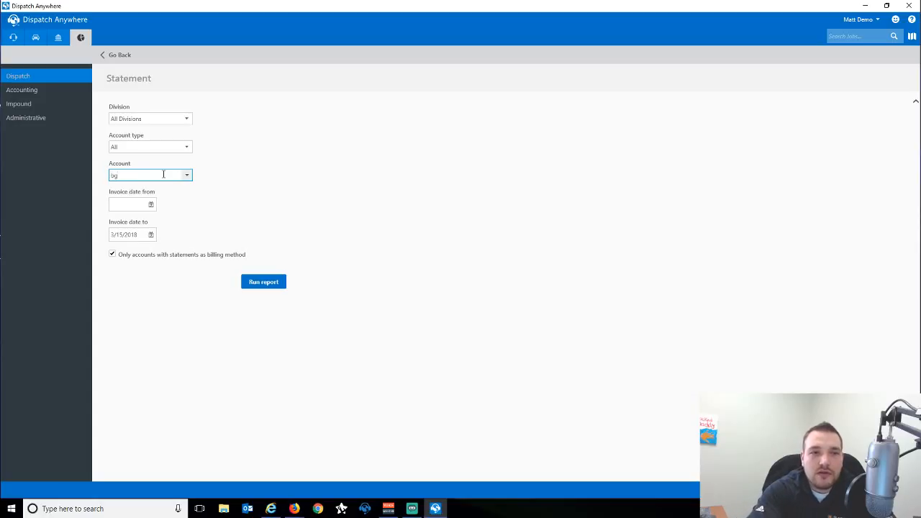
key("BackSpace")
type("s")
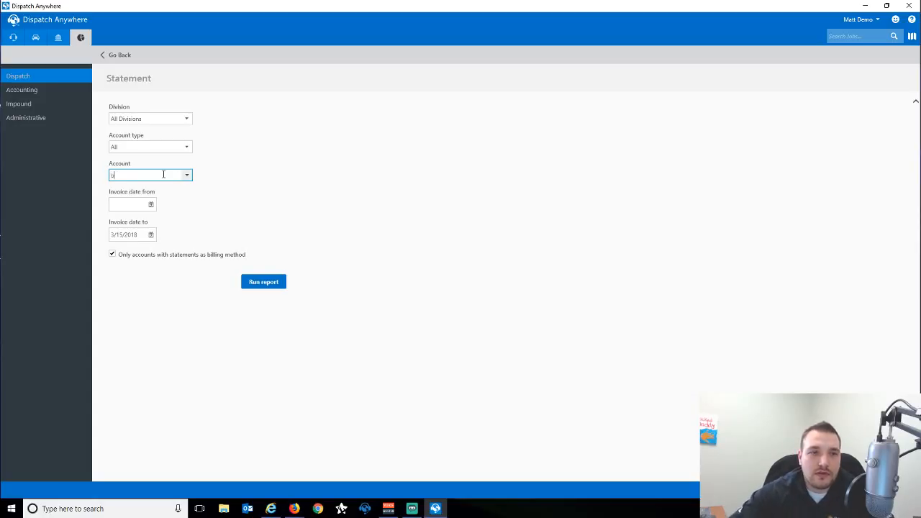
left_click(187, 177)
scroll(183, 215, "down", 3)
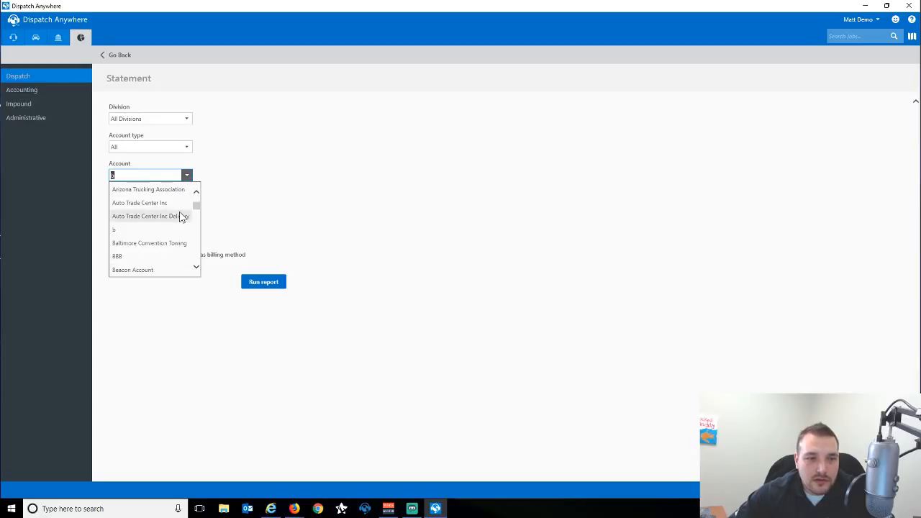
scroll(182, 219, "down", 1)
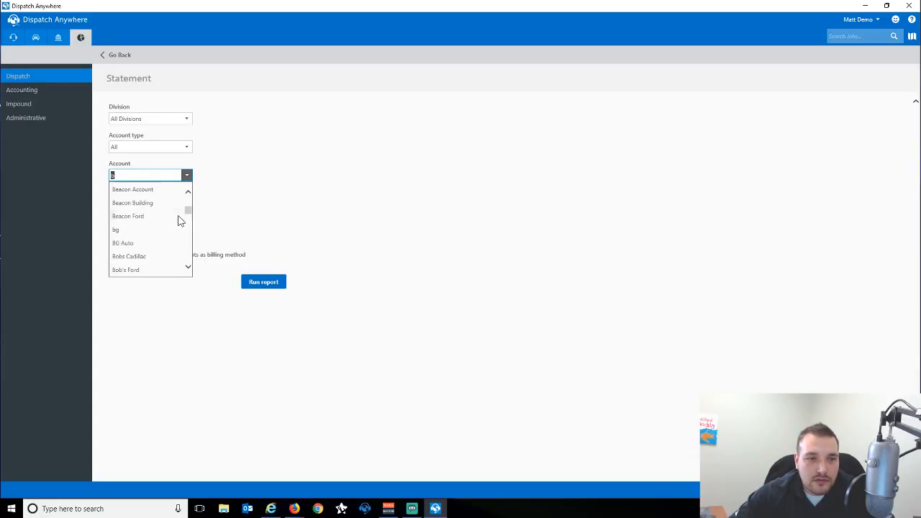
left_click(154, 243)
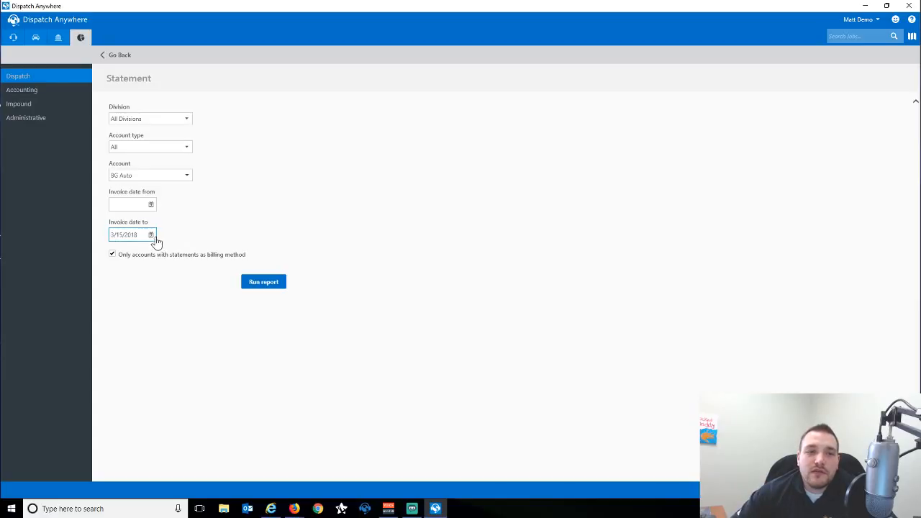
Set the invoice end date to 2/28/2018 and run the BG Auto statement.
left_click(151, 236)
left_click(116, 250)
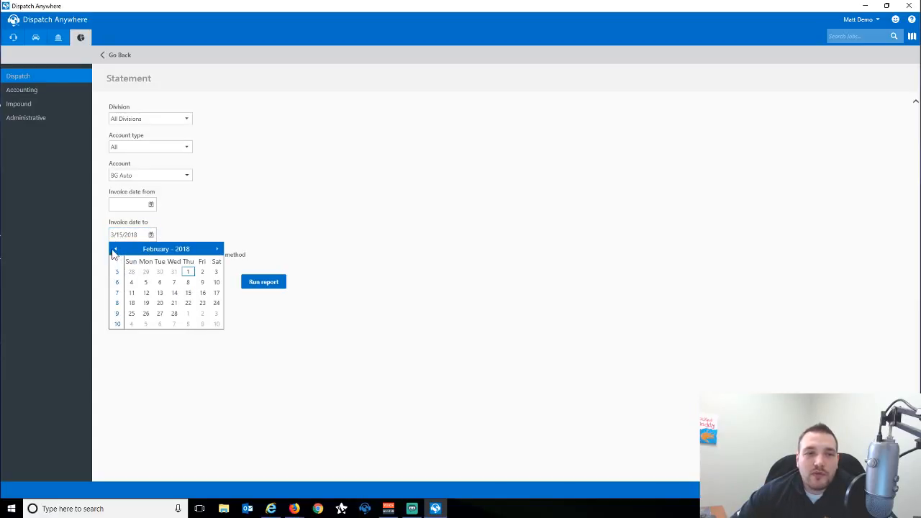
left_click(180, 313)
left_click(266, 283)
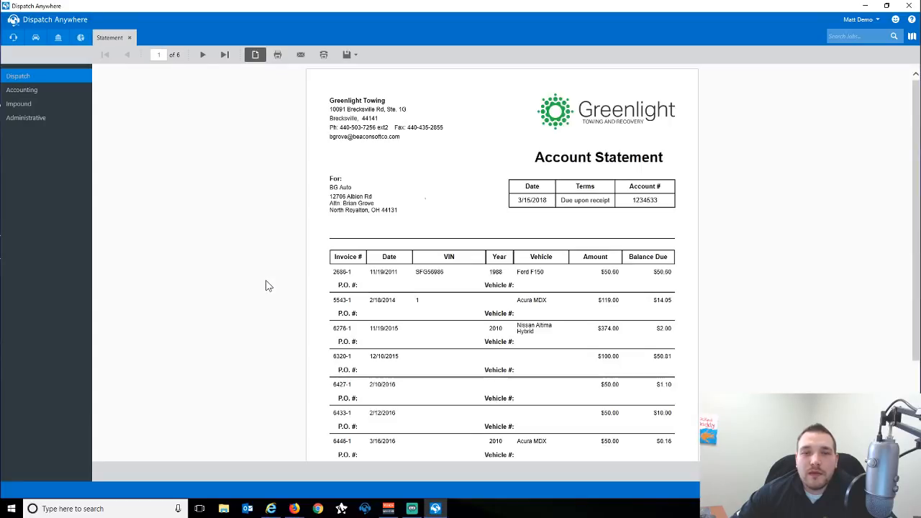
Scroll through the BG Auto statement to page 3, then close the preview.
scroll(339, 263, "down", 1)
scroll(341, 263, "down", 1)
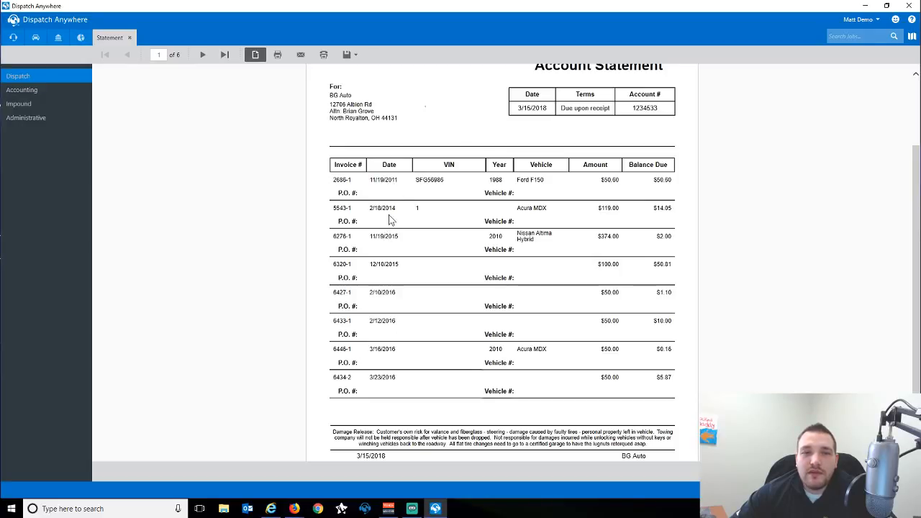
scroll(382, 295, "down", 1)
left_click(203, 56)
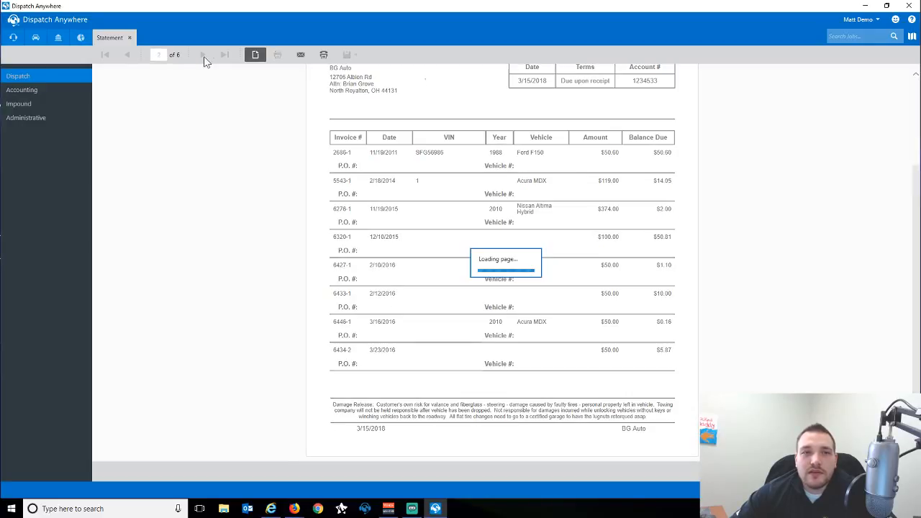
left_click(203, 55)
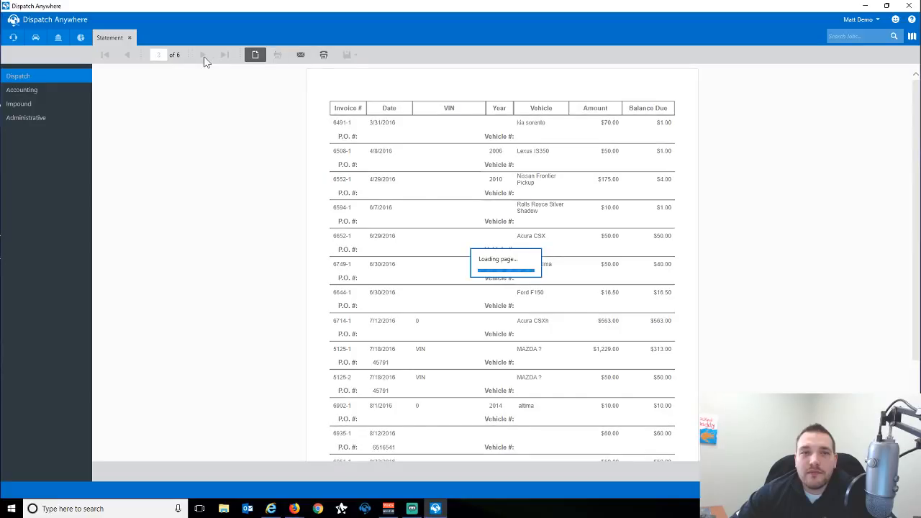
left_click(130, 37)
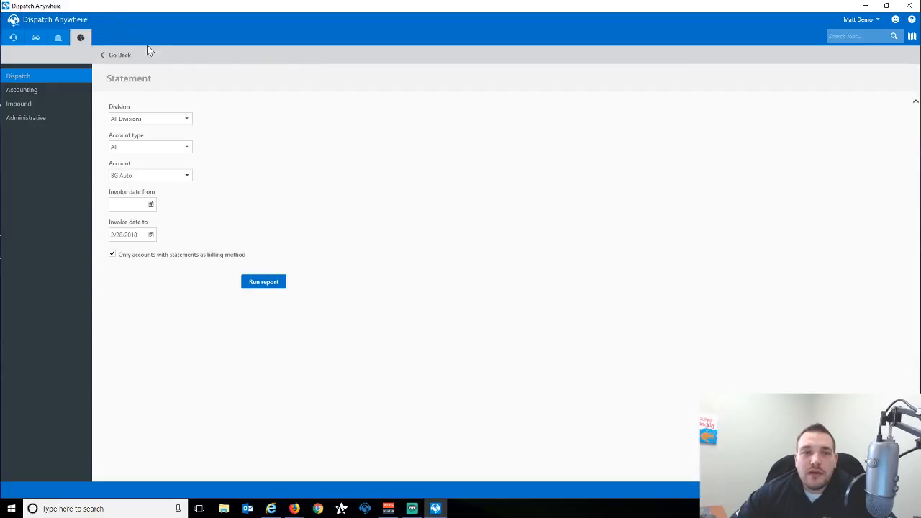
Rerun the statement from 2/1/2018, review the five invoices totalling $304.14, then close it.
left_click(152, 205)
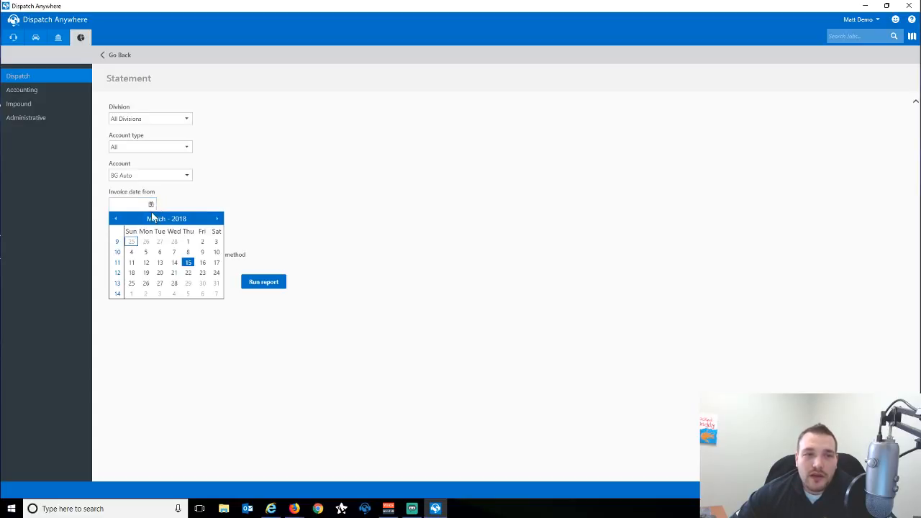
left_click(115, 219)
left_click(190, 242)
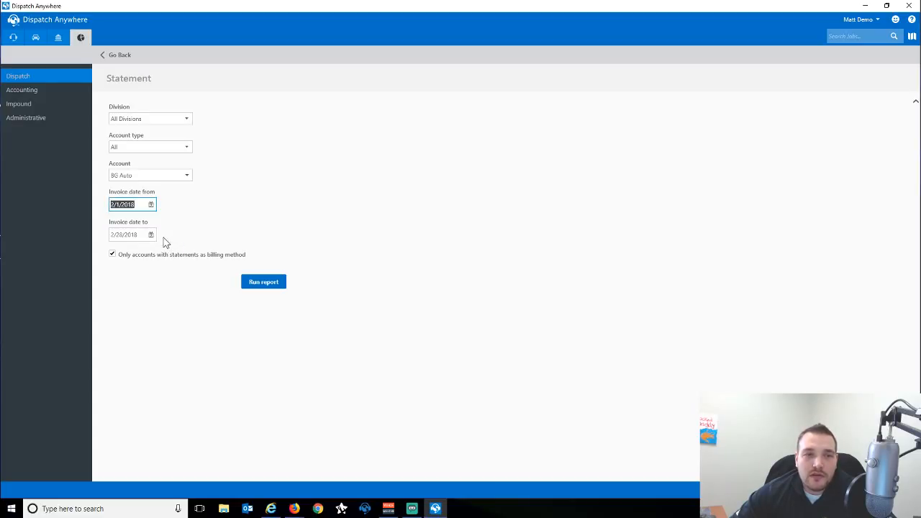
left_click(251, 283)
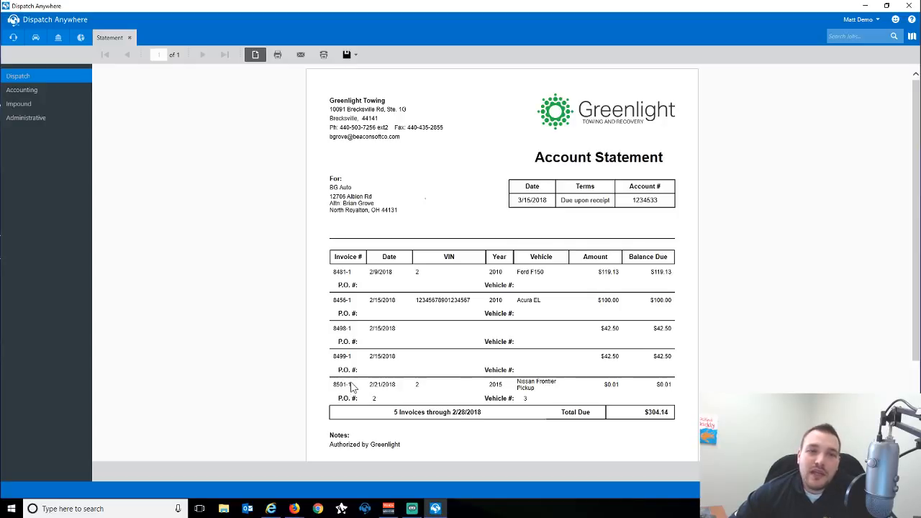
left_click(130, 38)
triple_click(138, 204)
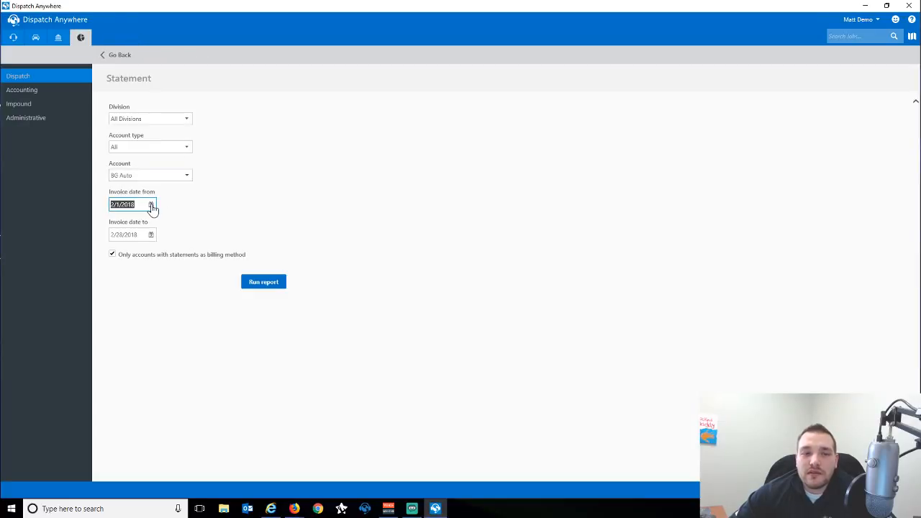
Erase the 2/1/2018 start date and go back to the Accounting overview.
key("BackSpace")
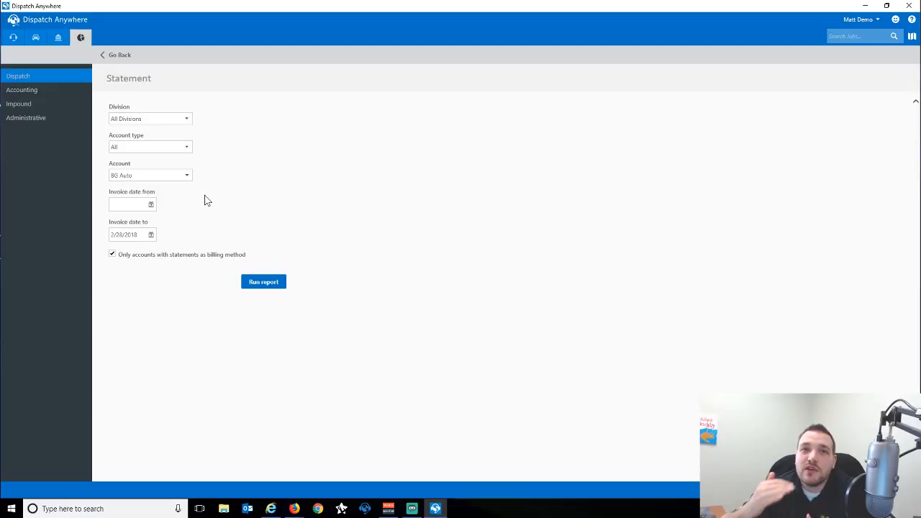
left_click(134, 208)
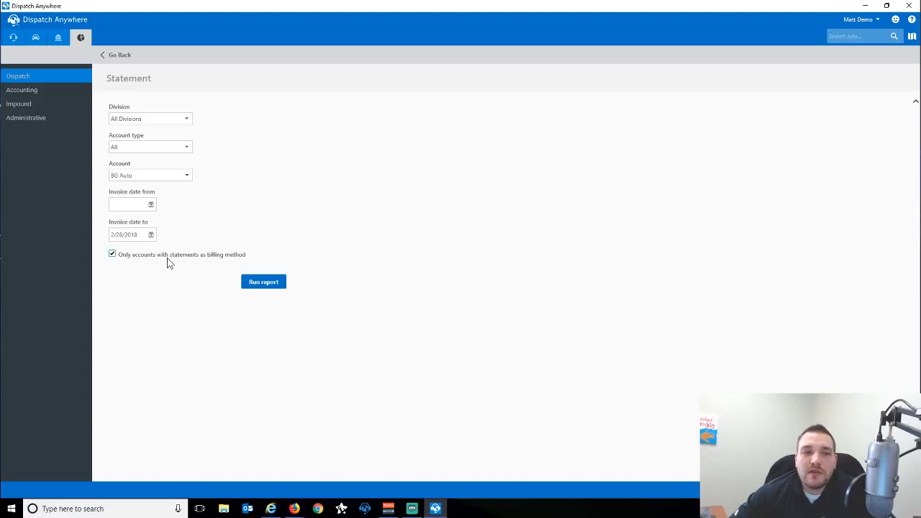
left_click(58, 37)
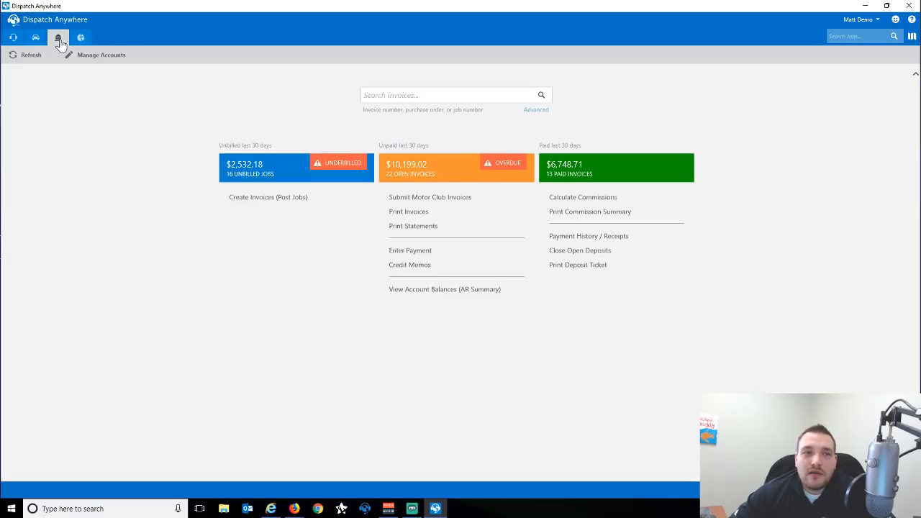
left_click(420, 213)
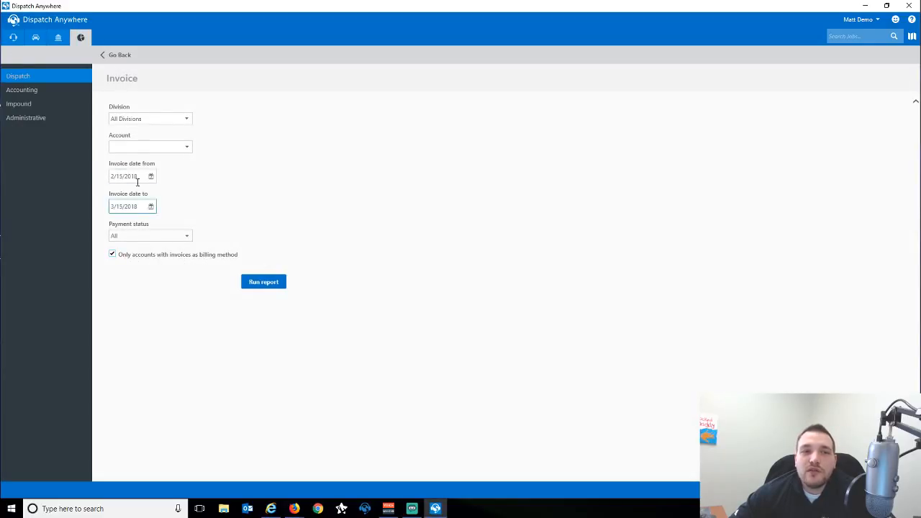
left_click(119, 57)
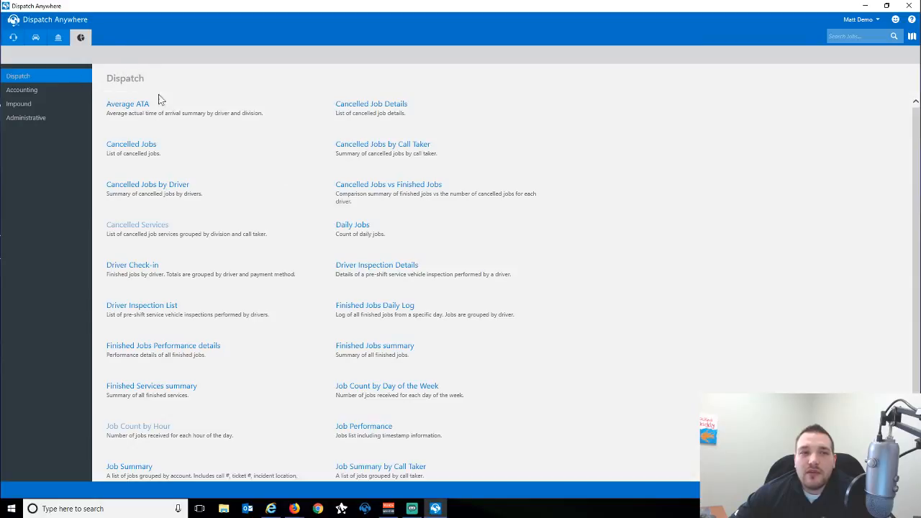
left_click(58, 37)
left_click(414, 226)
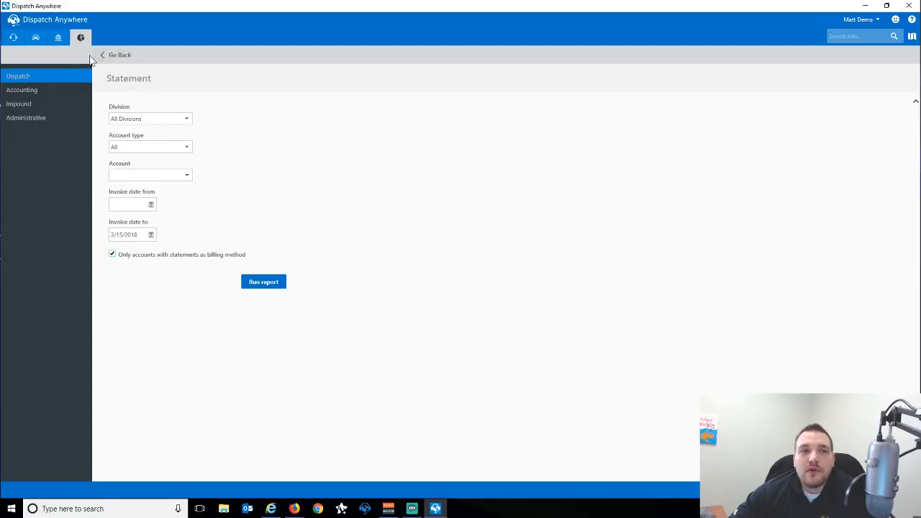
left_click(59, 37)
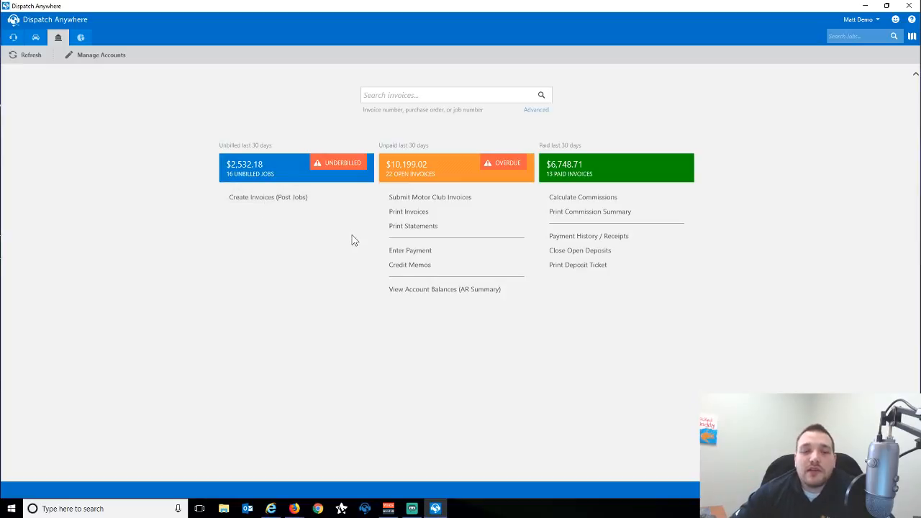
Maximize the Settings window and open Bobs Cadillac from the Accounts list.
left_click(272, 508)
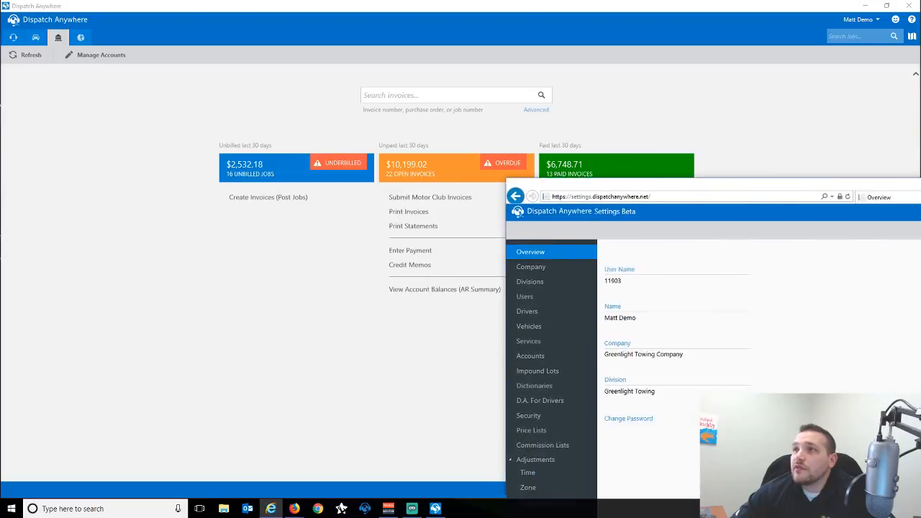
left_click_drag(607, 160, 583, 5)
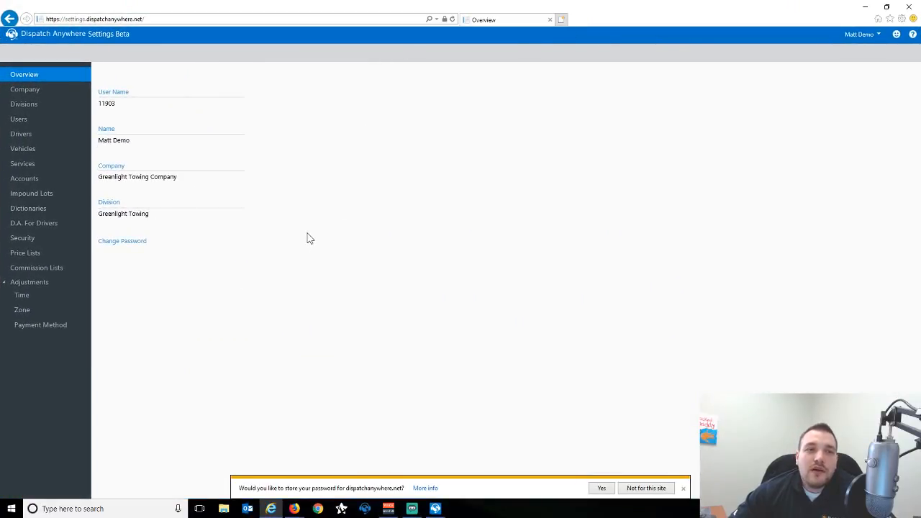
left_click(30, 186)
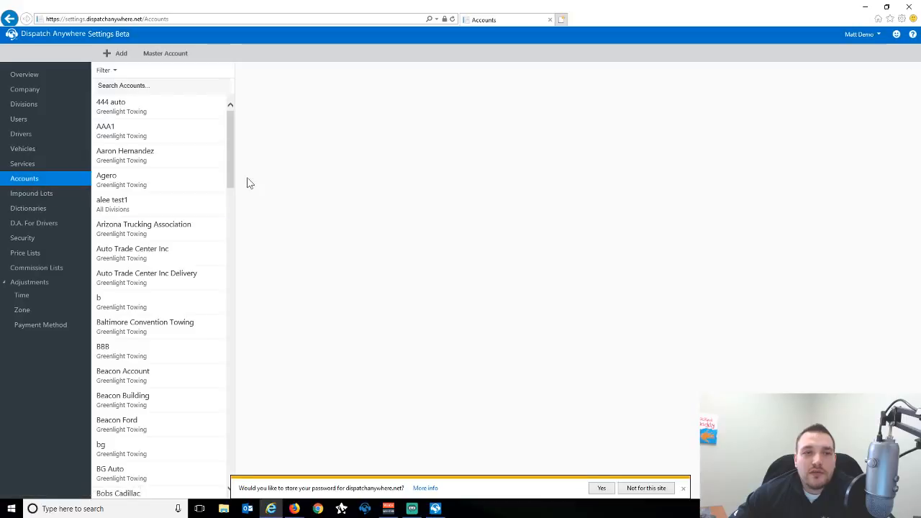
left_click_drag(231, 170, 232, 202)
scroll(231, 203, "down", 1)
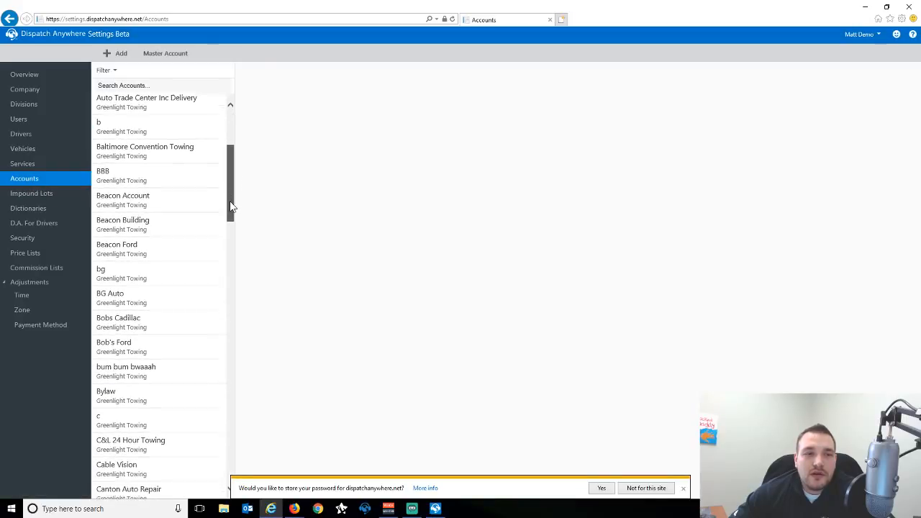
left_click(144, 293)
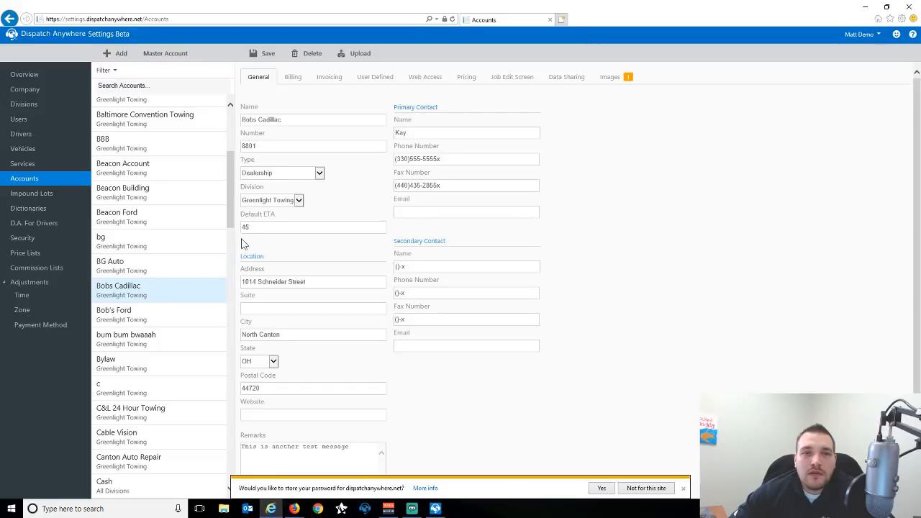
On the Invoicing tab, switch batch print to None and back to Invoices and Statements.
left_click(328, 82)
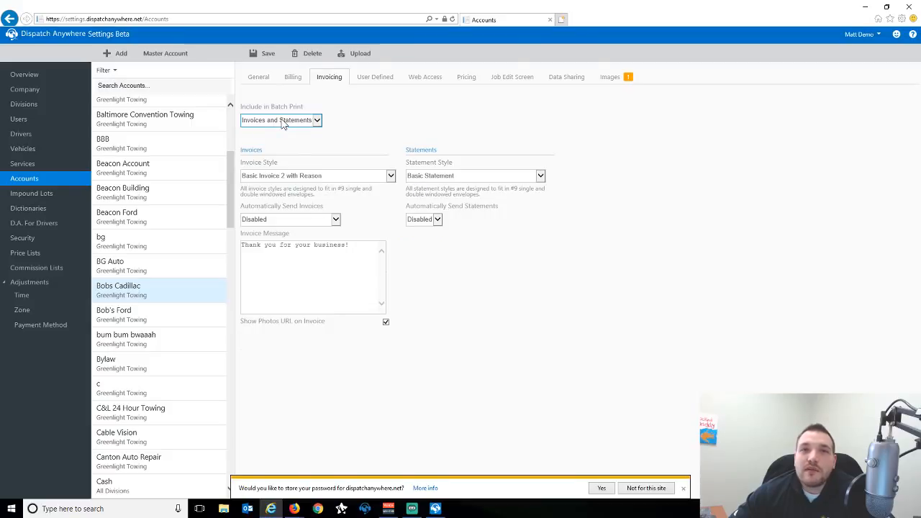
left_click(316, 122)
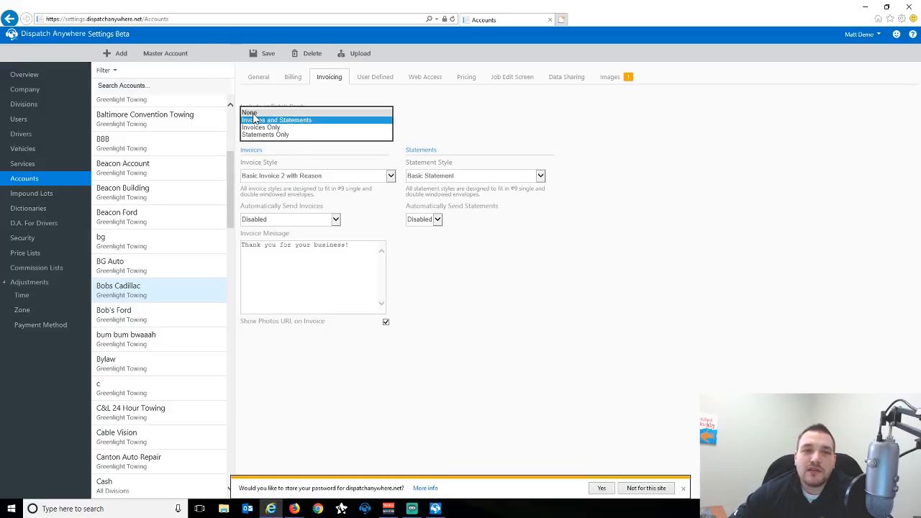
left_click(256, 113)
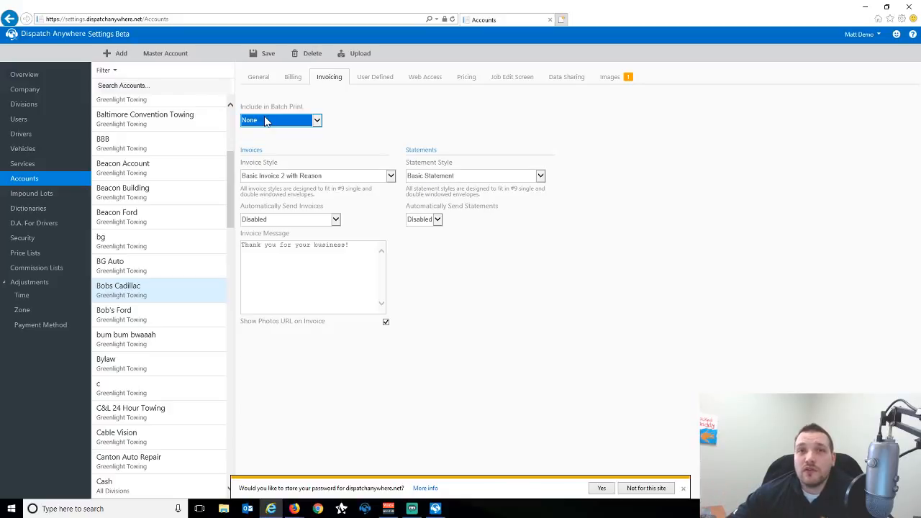
left_click(265, 121)
left_click(274, 135)
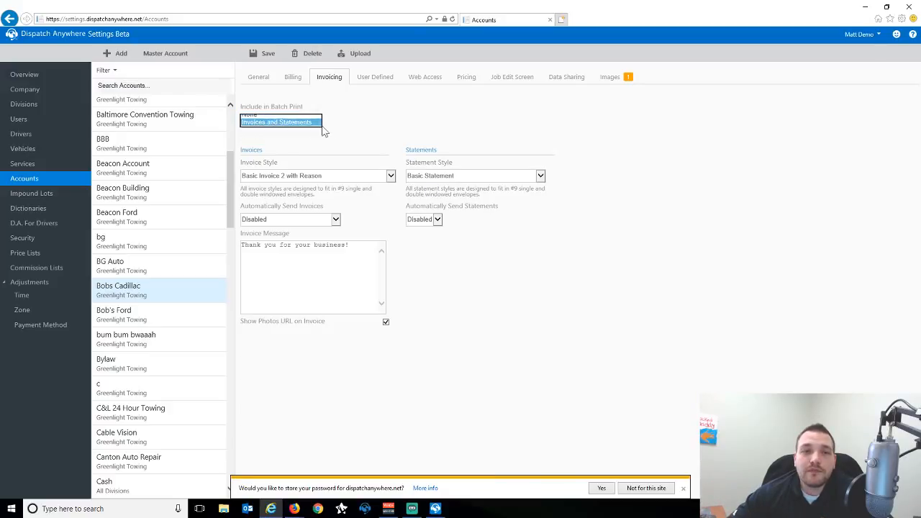
Keep Basic Invoice 2 with Reason and Basic Statement as the invoice and statement styles.
left_click(390, 176)
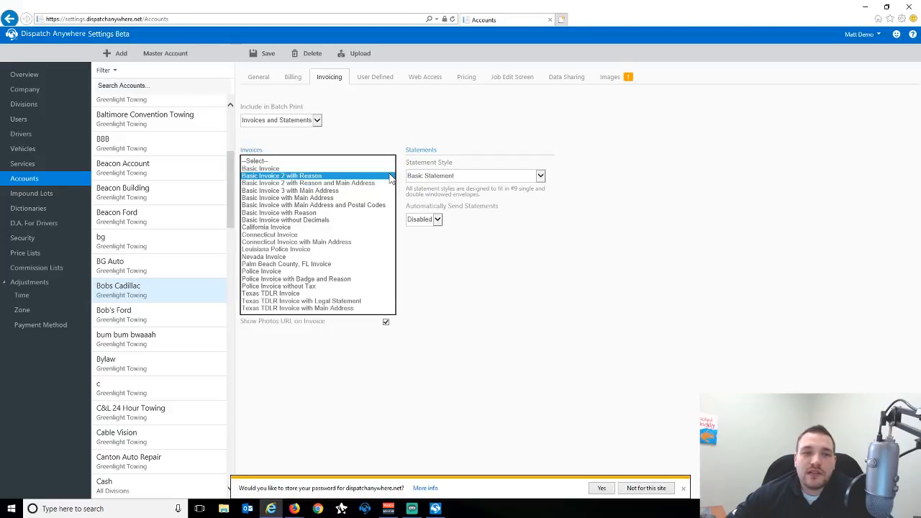
left_click(497, 141)
left_click(541, 175)
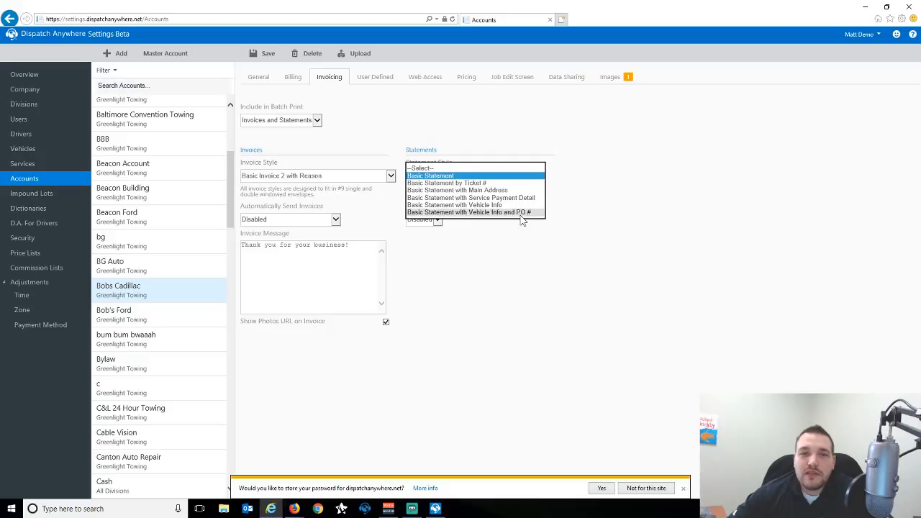
left_click(444, 126)
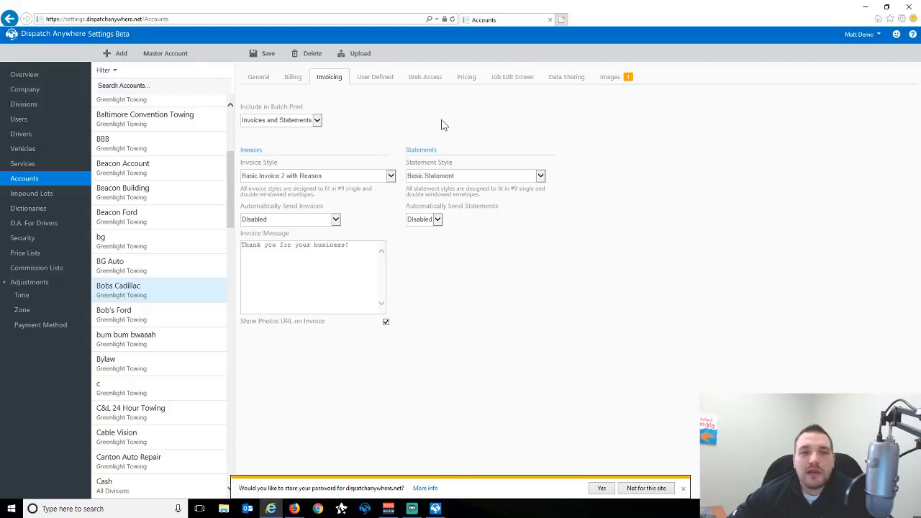
Keep Basic Invoice 2 with Reason and set invoices to auto-send when the job finishes.
left_click(391, 175)
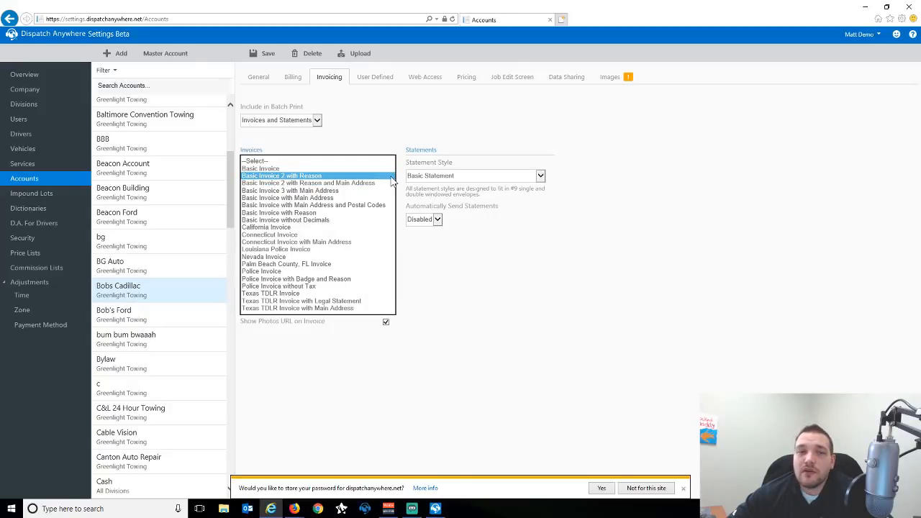
left_click(356, 140)
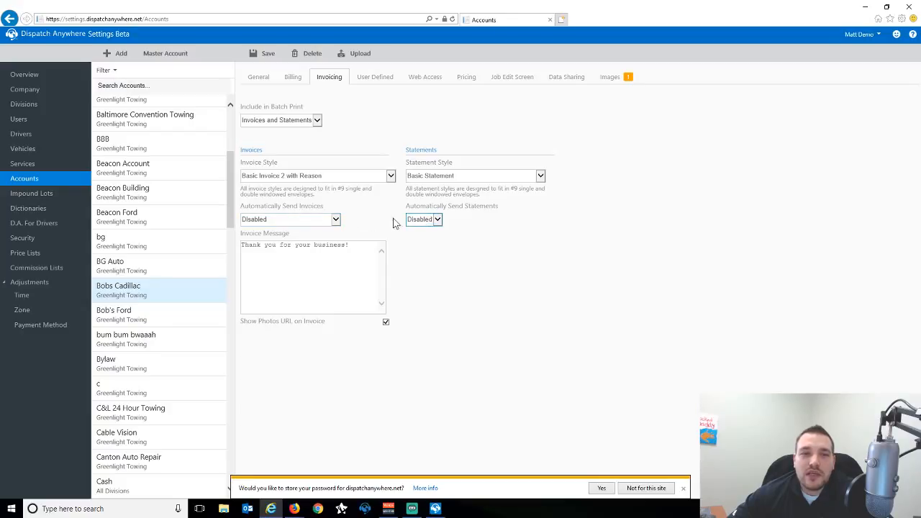
left_click(297, 221)
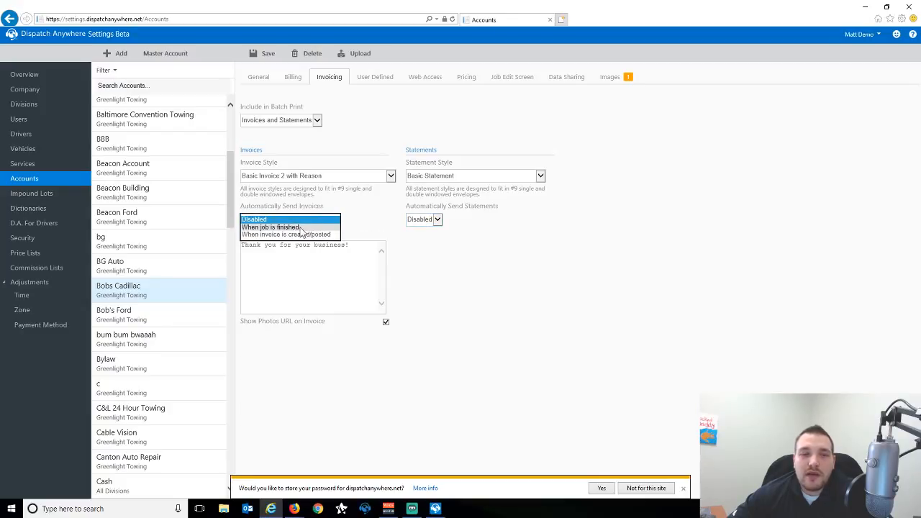
left_click(303, 228)
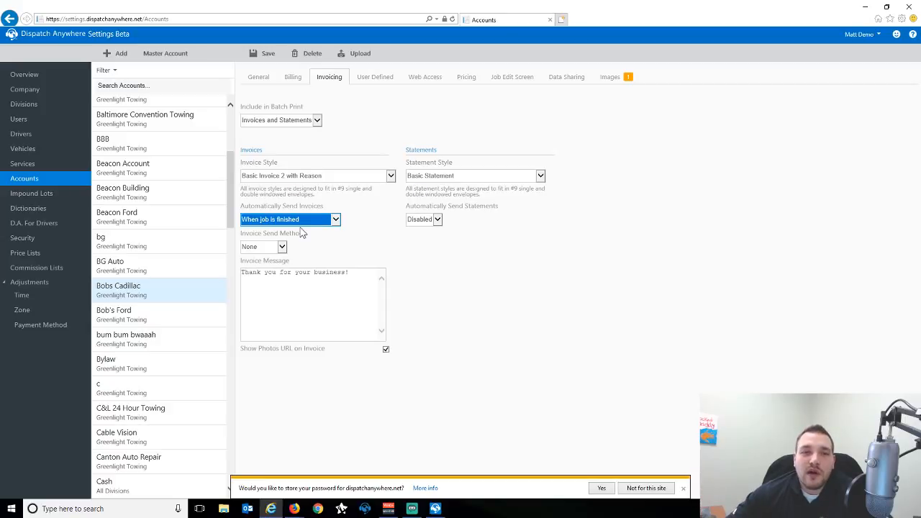
left_click(282, 247)
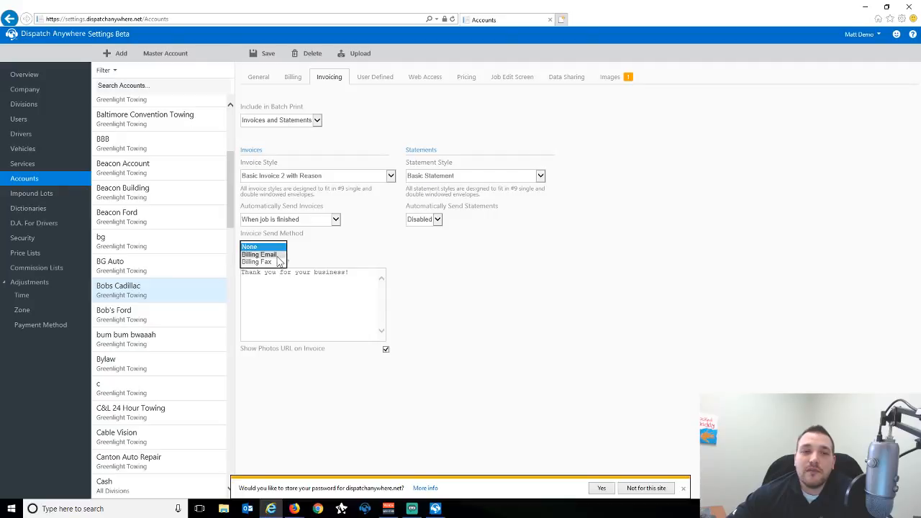
left_click(335, 220)
Change auto-send to 'When invoice is created/posted', leaving the send method at None.
left_click(335, 220)
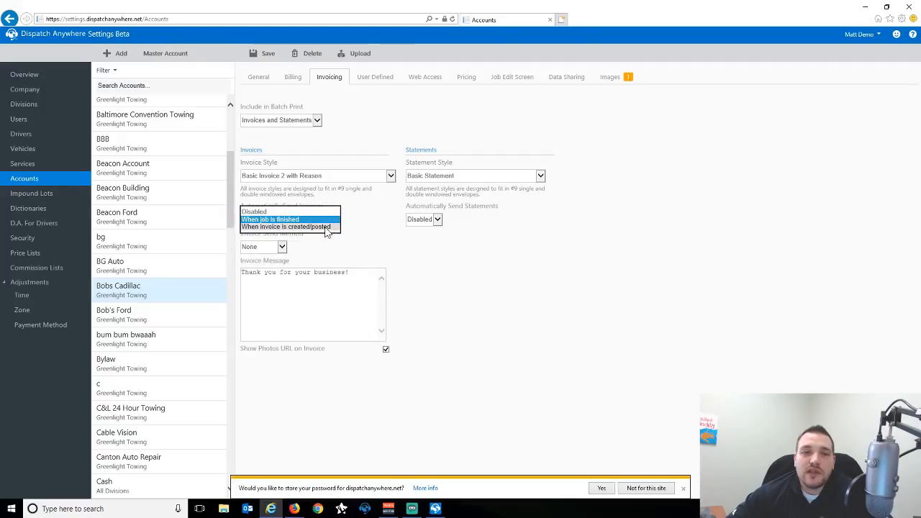
left_click(330, 227)
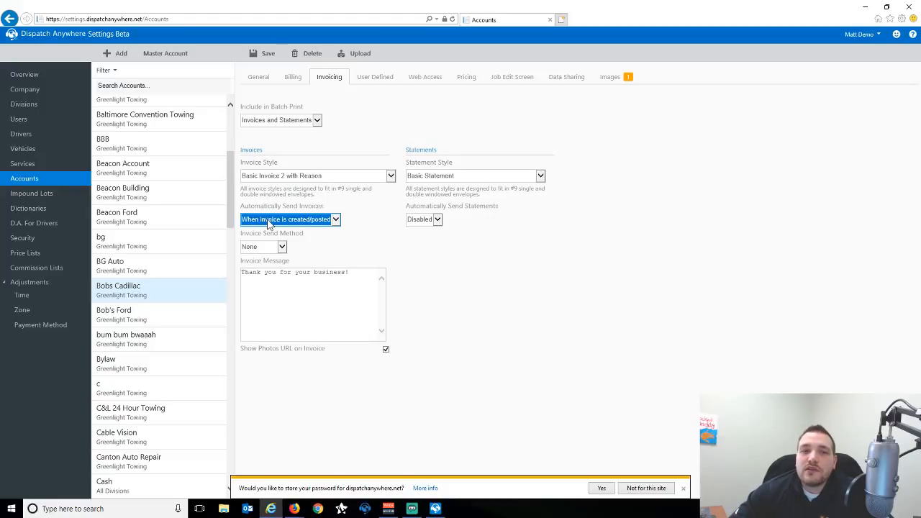
left_click(280, 247)
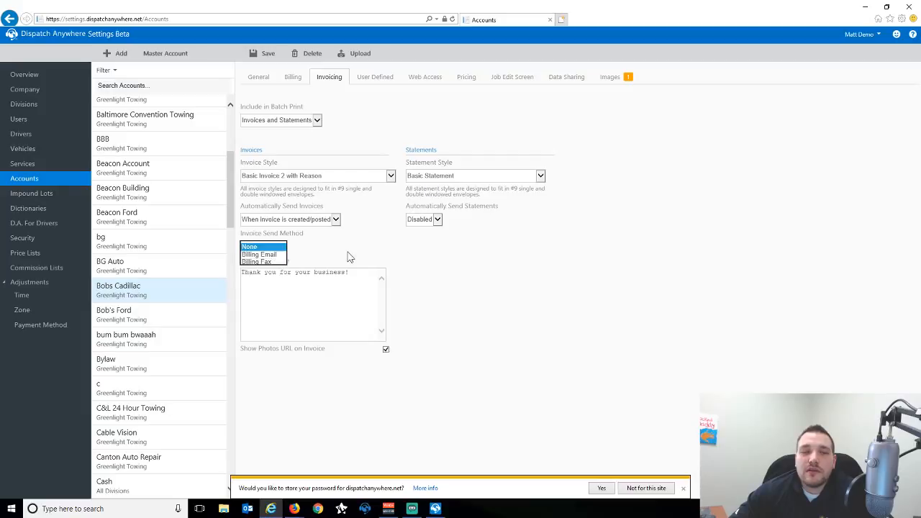
left_click(353, 289)
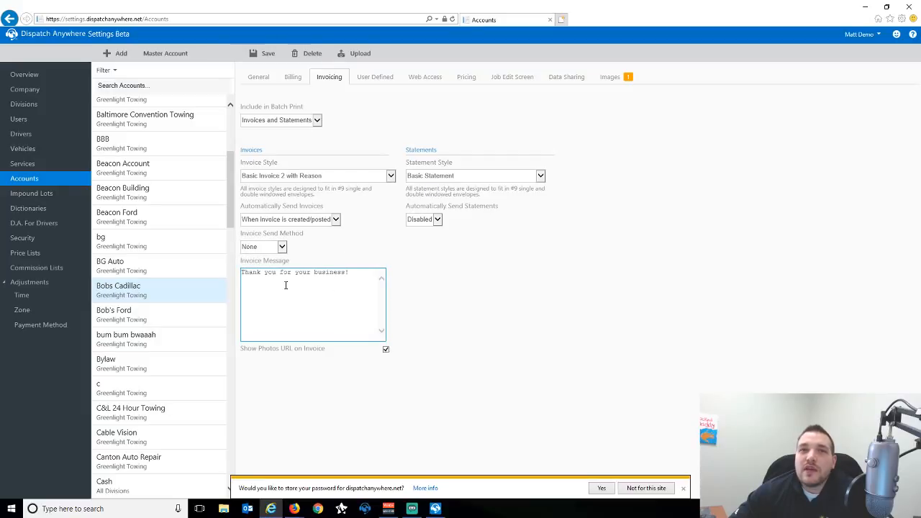
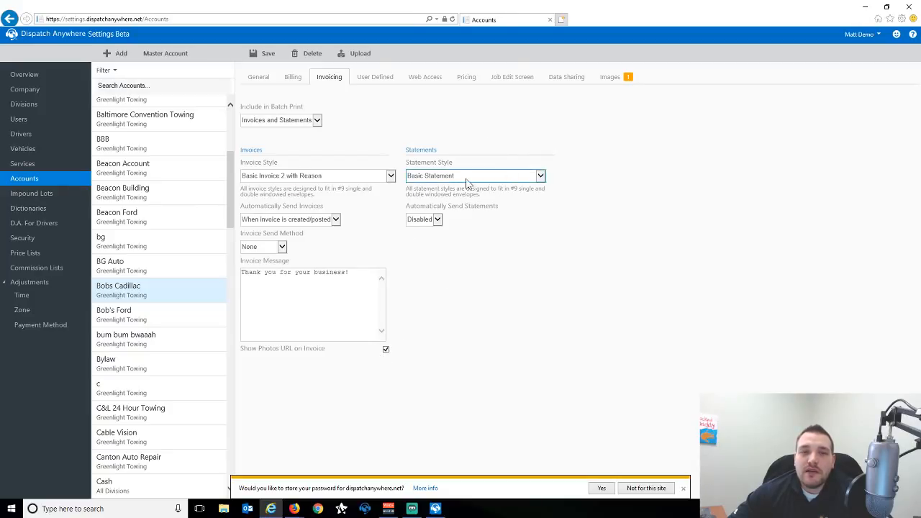
Auto-send statements on a Custom schedule on day 3, with statement send method None.
left_click(435, 219)
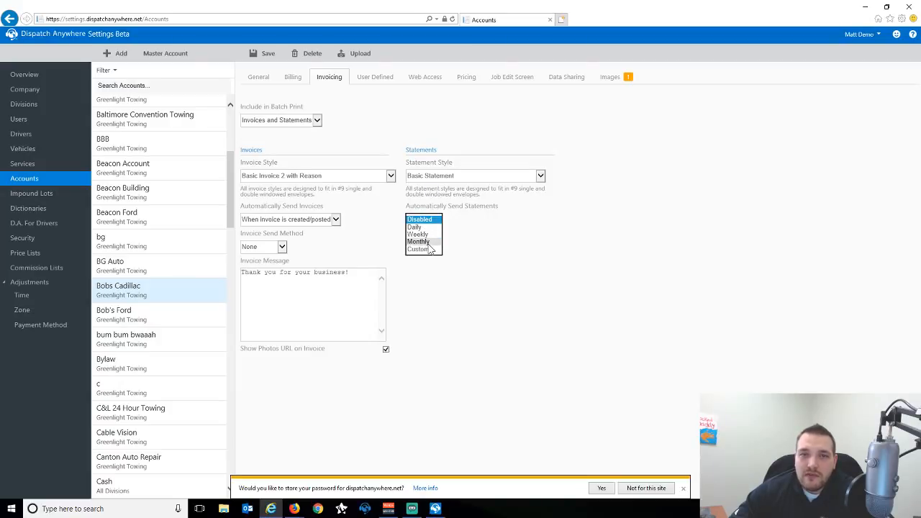
left_click(421, 249)
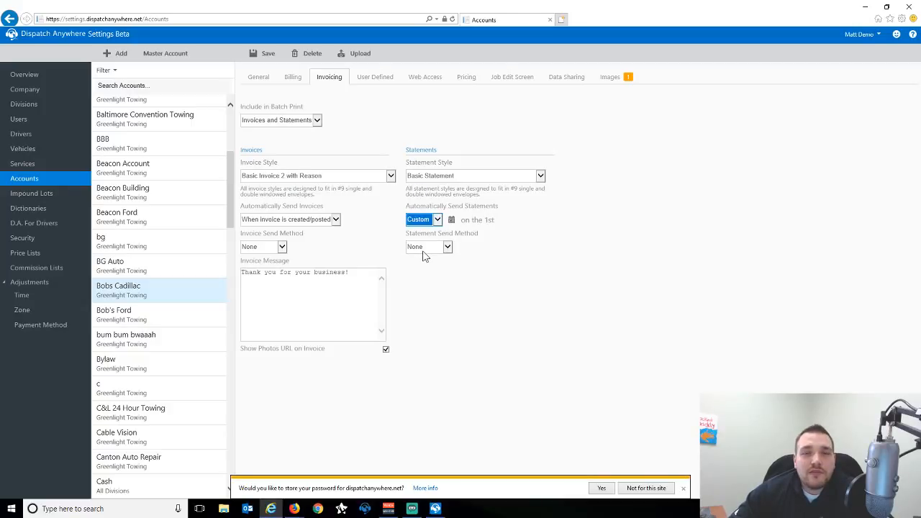
left_click(451, 220)
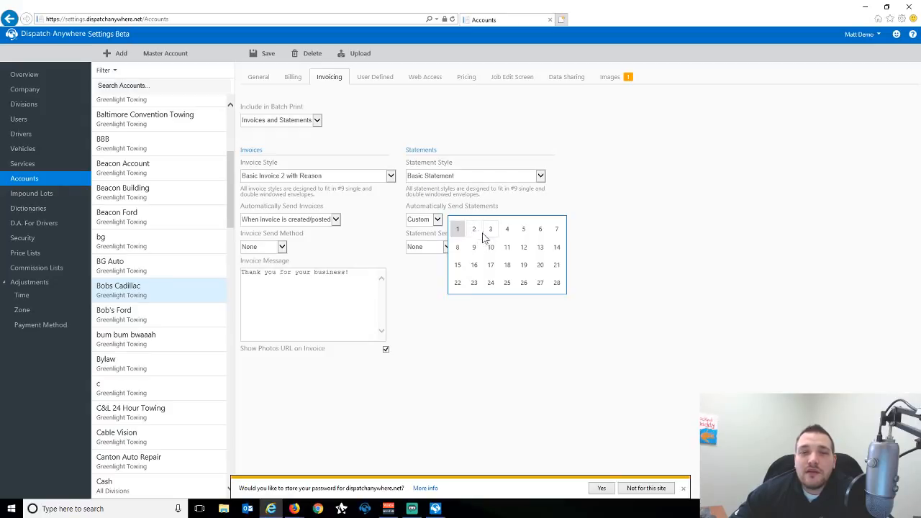
left_click(489, 231)
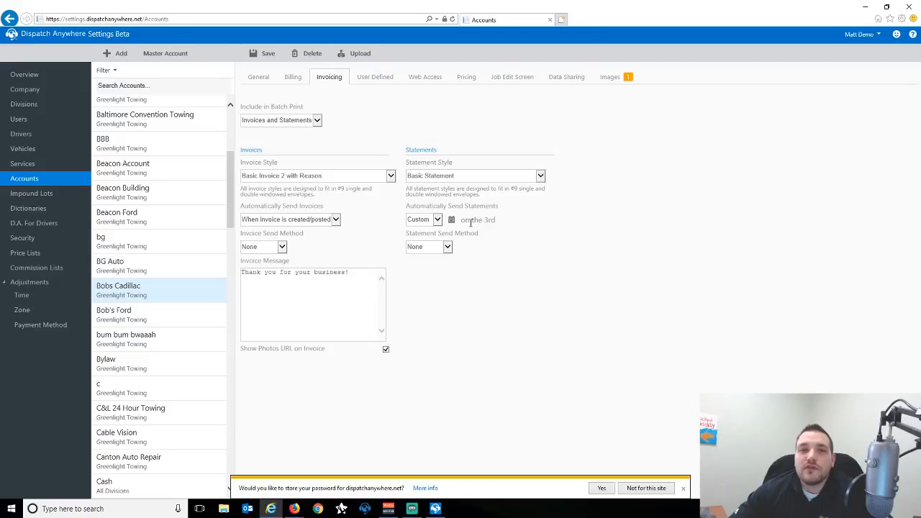
left_click(447, 247)
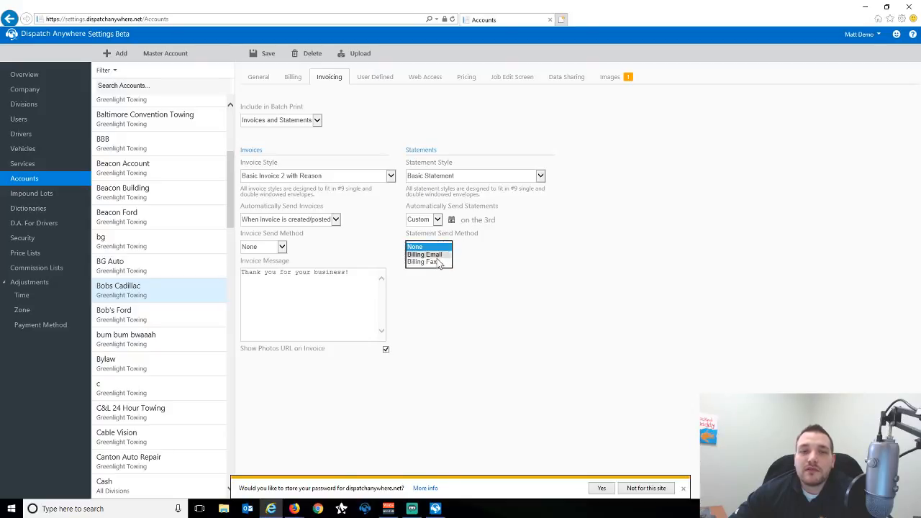
left_click(490, 249)
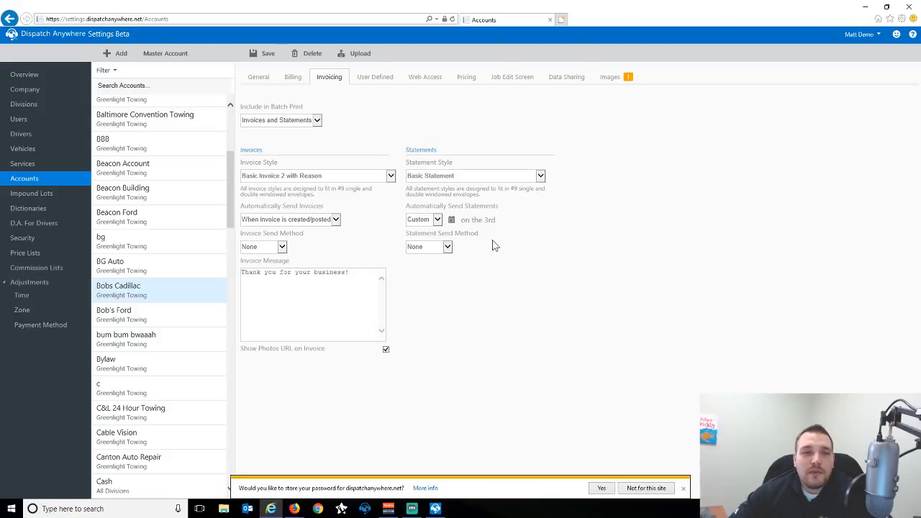
left_click(445, 247)
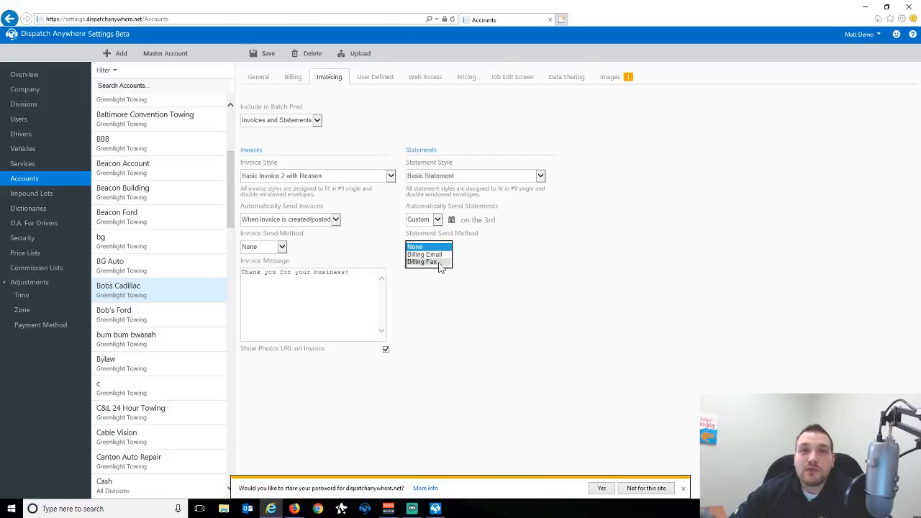
left_click(504, 252)
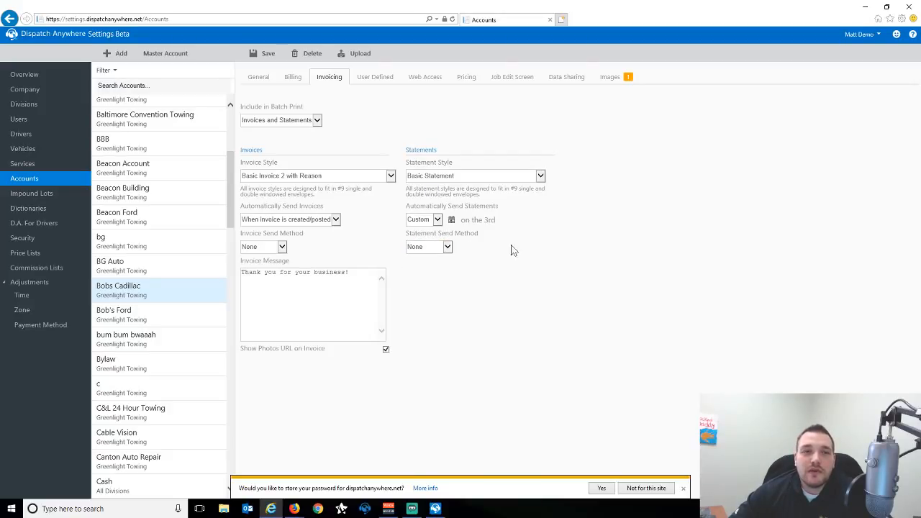
Check the account's Billing details, return to Invoicing, then switch to the accounting dashboard.
left_click(292, 79)
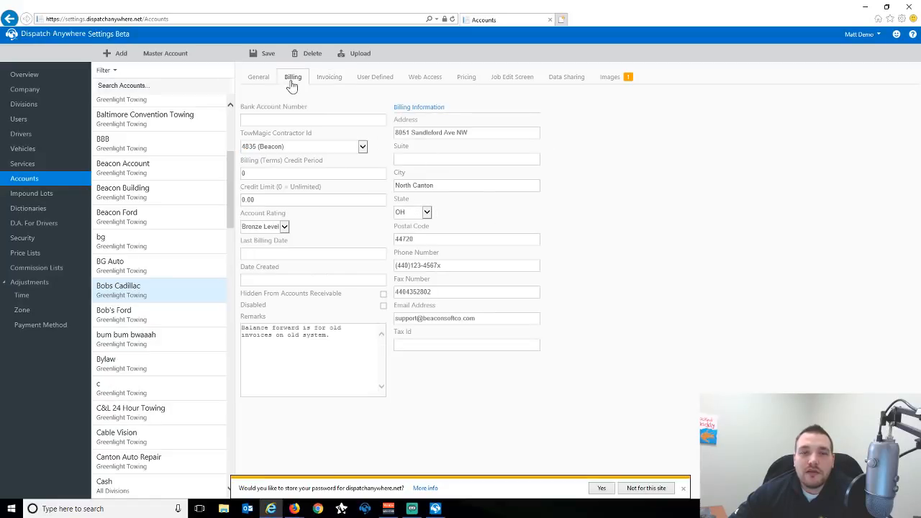
left_click(427, 133)
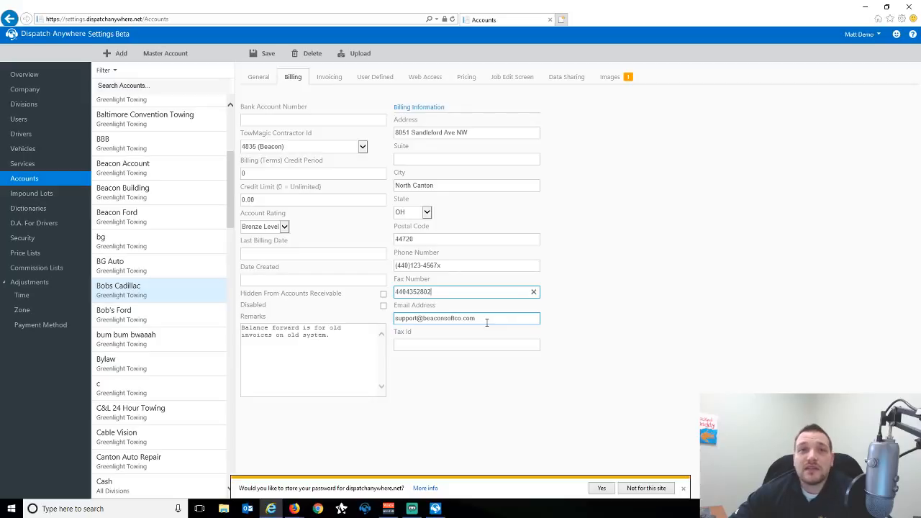
left_click(330, 79)
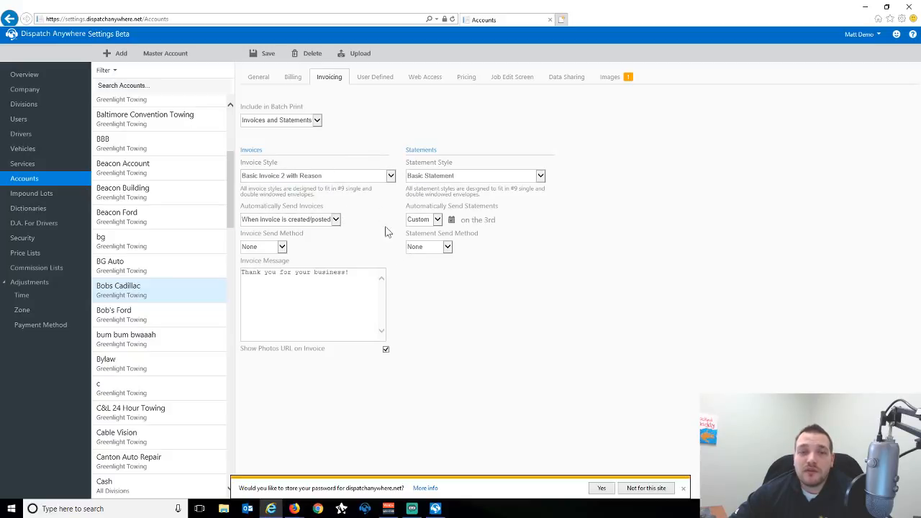
left_click(435, 508)
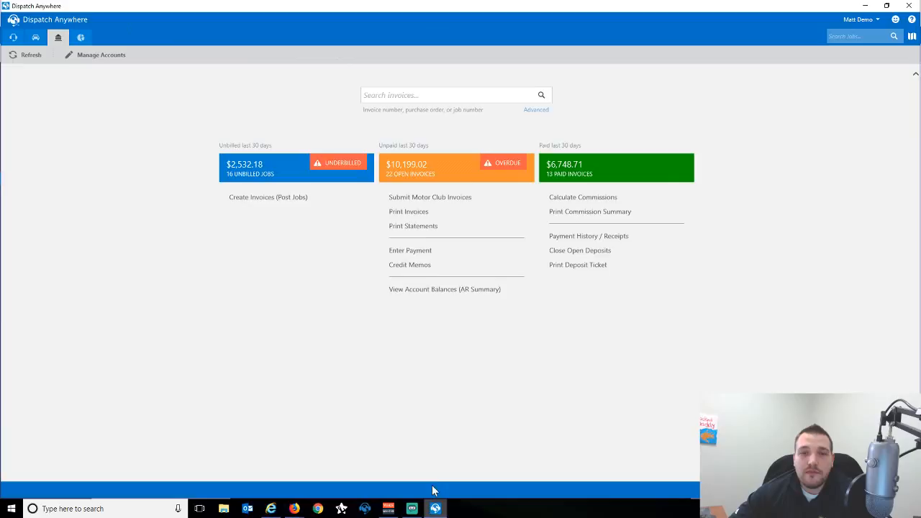
Start a new customer payment for Bobs Cadillac.
left_click(412, 256)
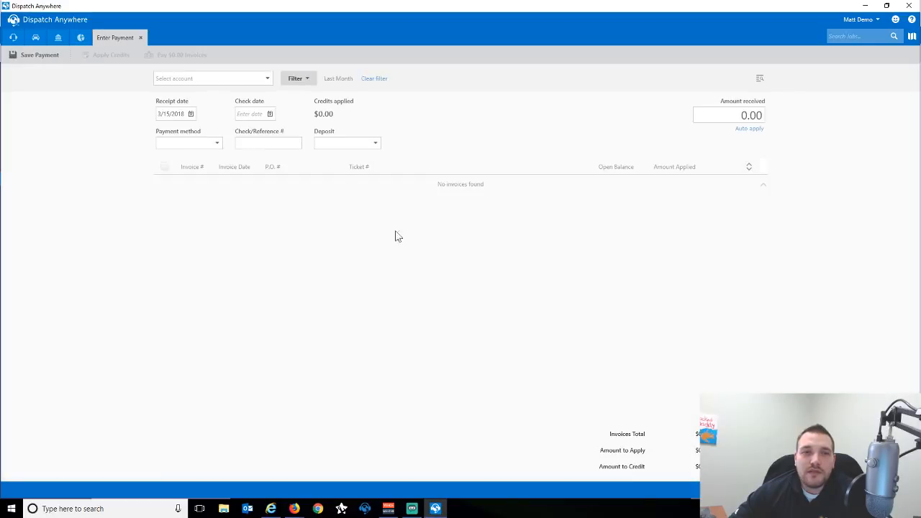
left_click(232, 80)
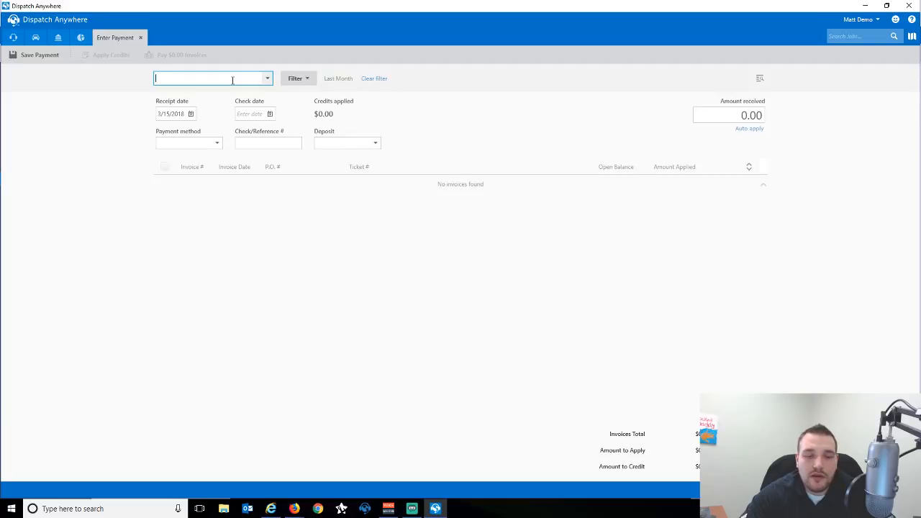
type("Bobs Cadillac")
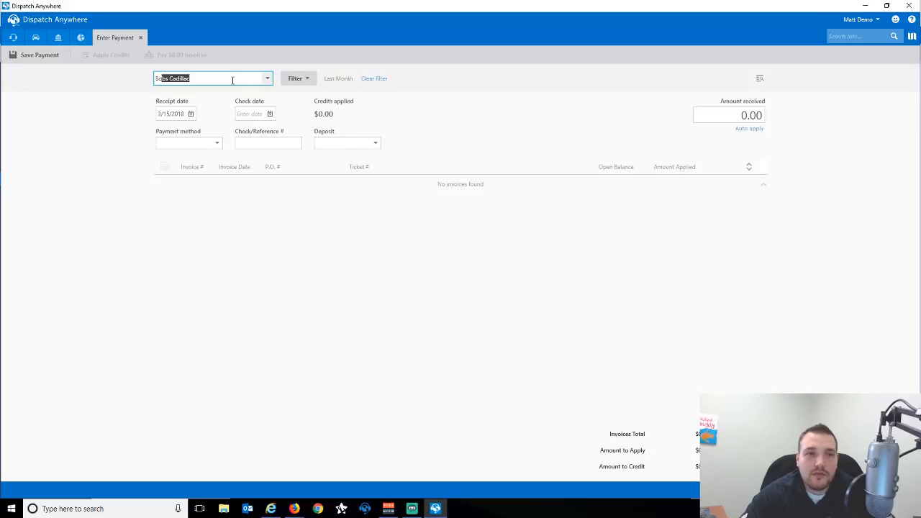
key("Return")
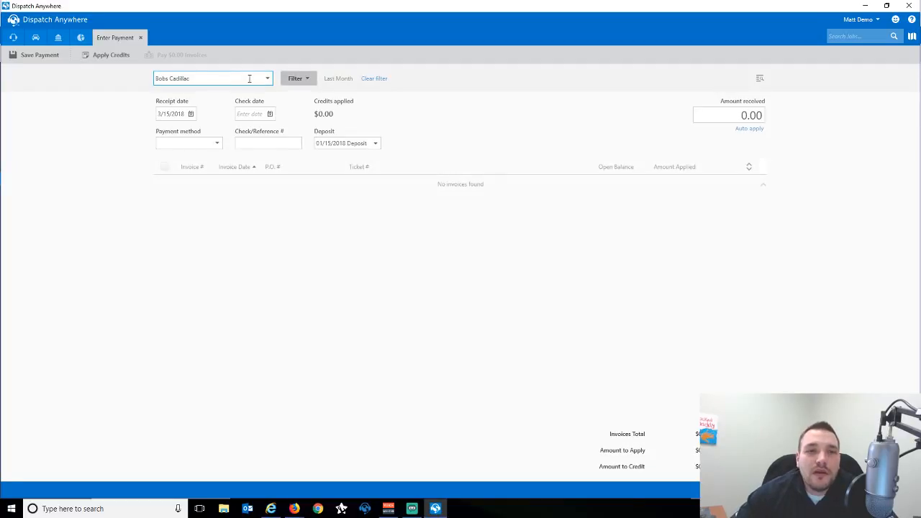
Filter the customer's invoices to an Anytime invoice date and search.
left_click(309, 85)
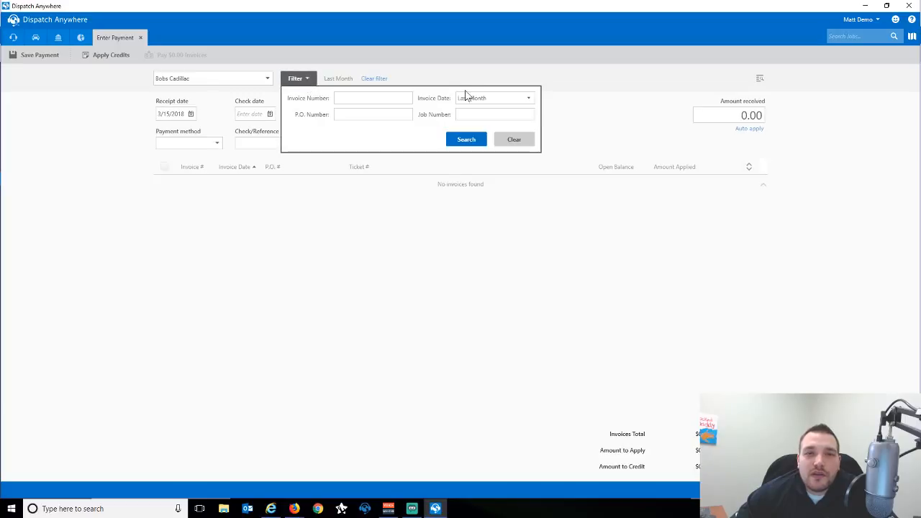
left_click(481, 98)
left_click(480, 109)
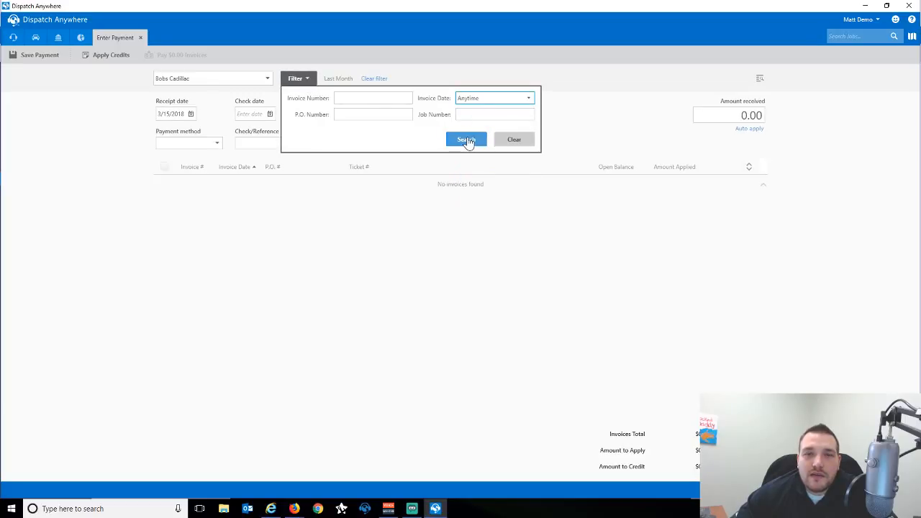
left_click(468, 140)
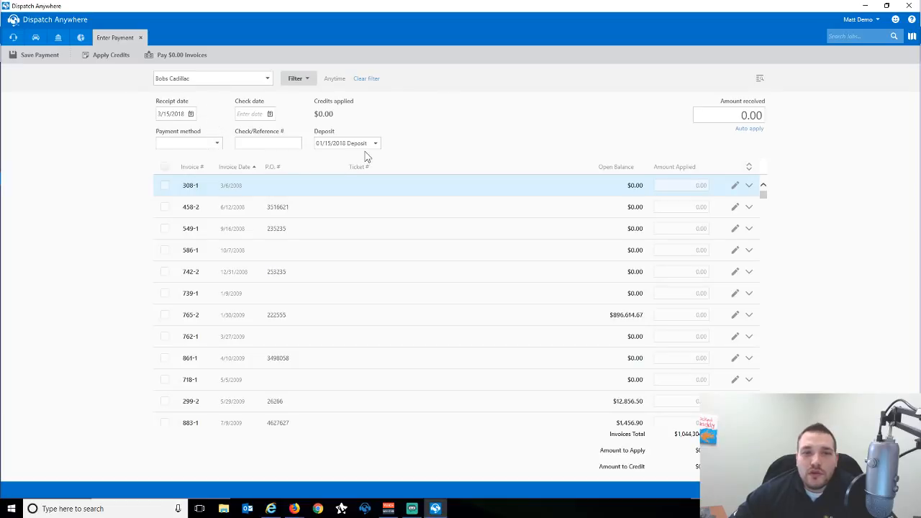
Enter 10,000.00 received, receipt date 3/5/2018 and check date 3/2/2018.
left_click(709, 112)
double_click(759, 113)
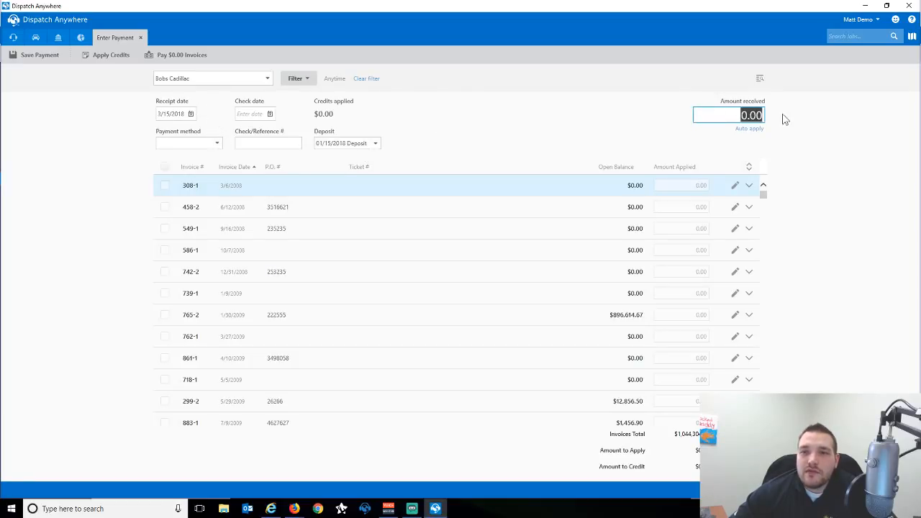
type("1,000")
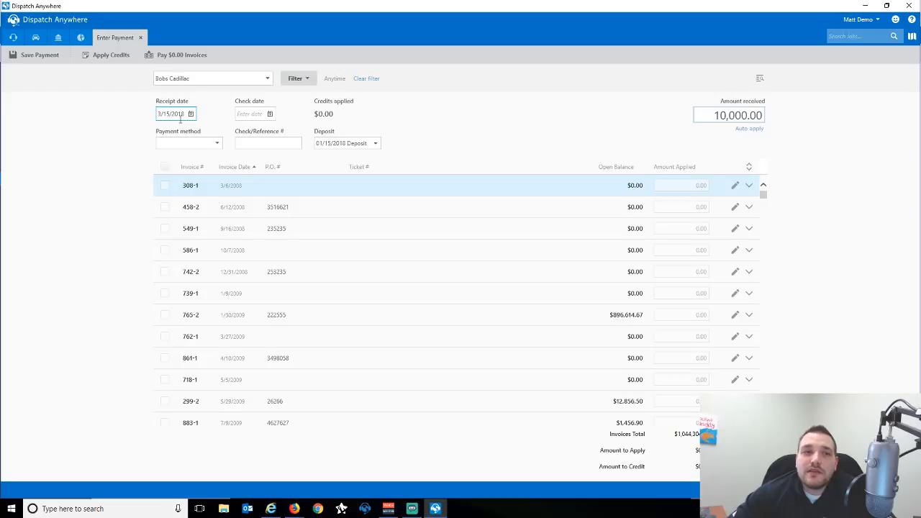
left_click(190, 114)
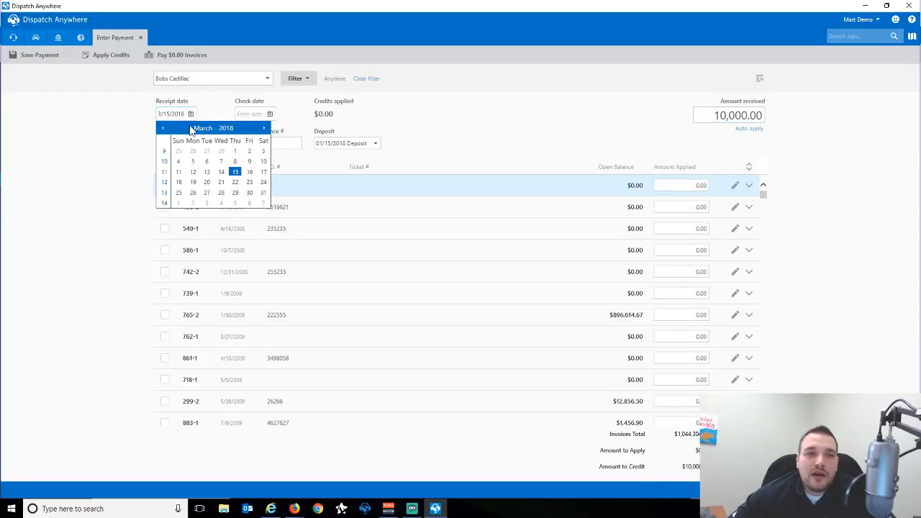
left_click(192, 161)
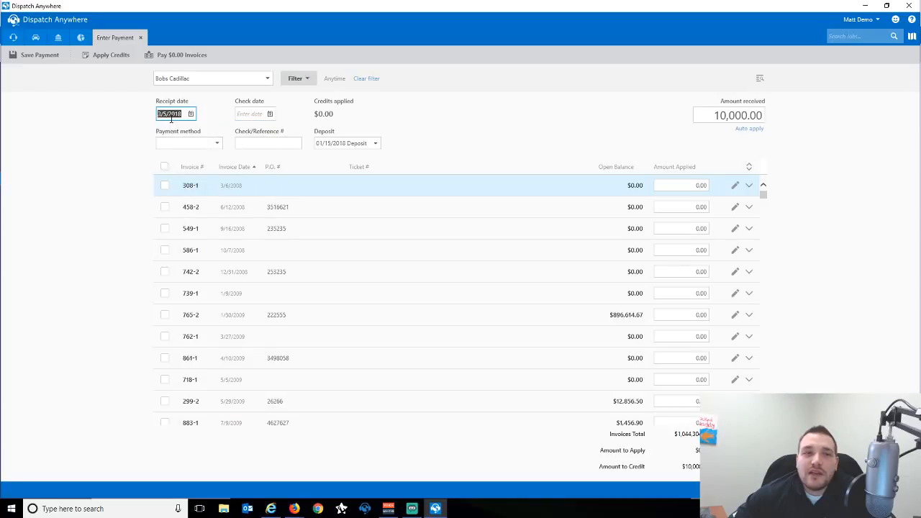
left_click(270, 114)
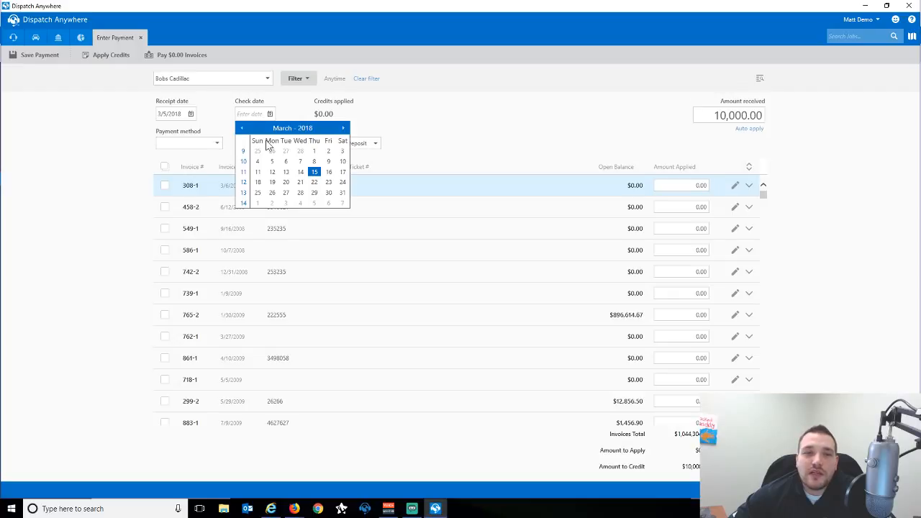
left_click(329, 151)
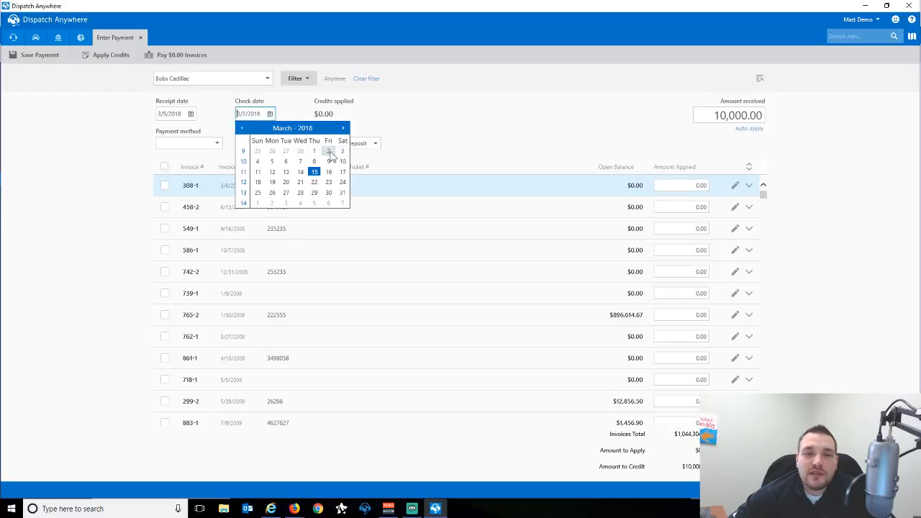
Set the payment method to Check and enter the check reference number.
left_click(220, 147)
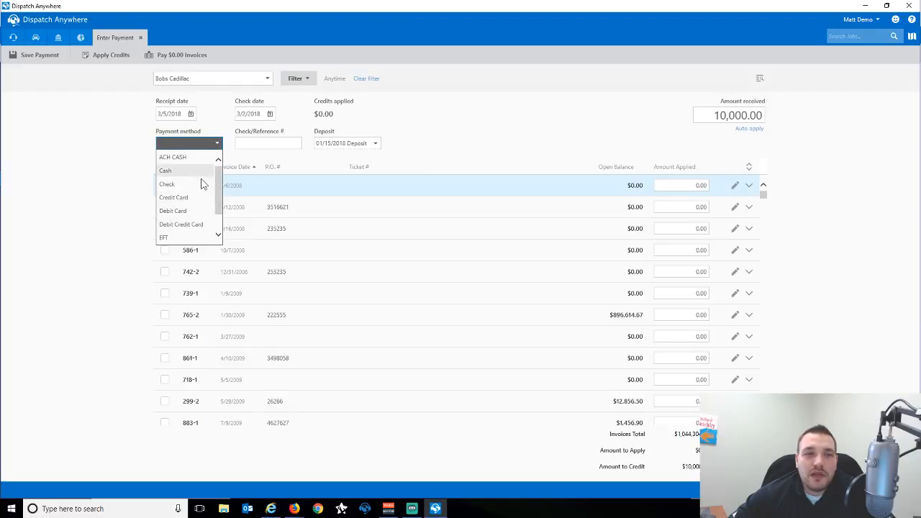
left_click(179, 187)
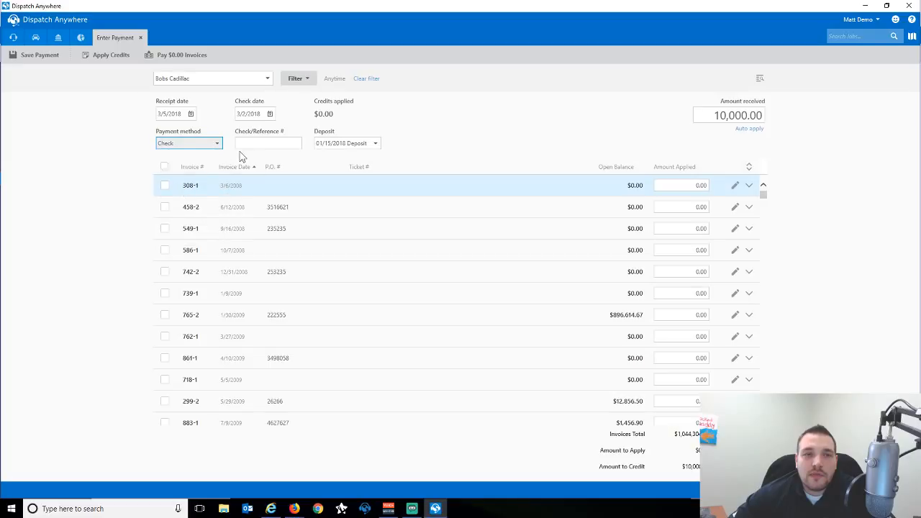
left_click(256, 142)
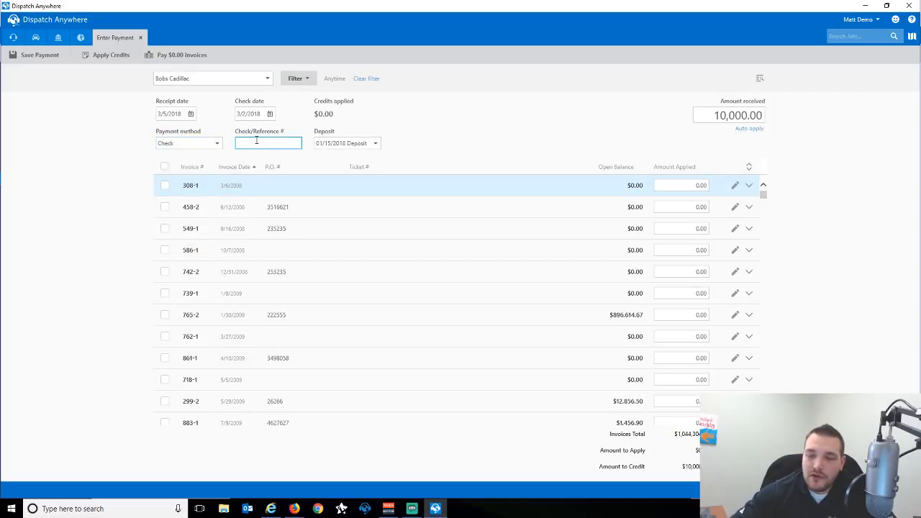
type("456789")
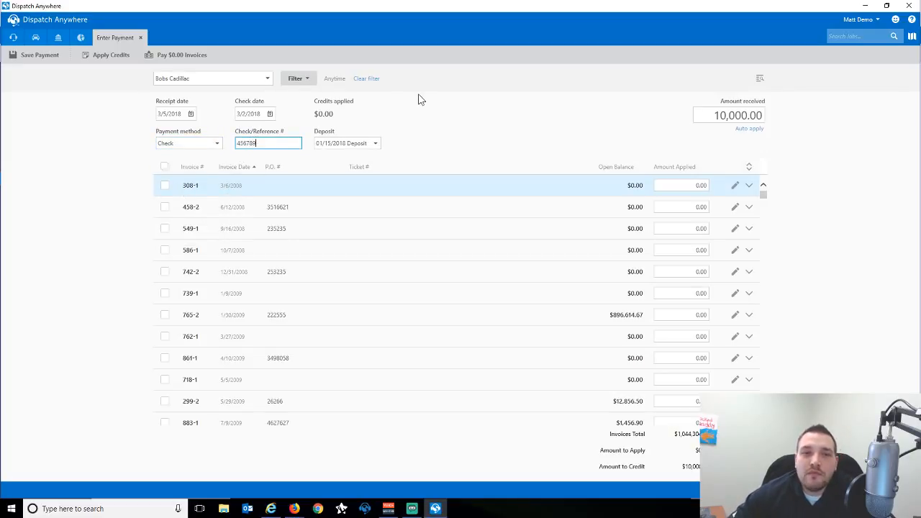
left_click(375, 146)
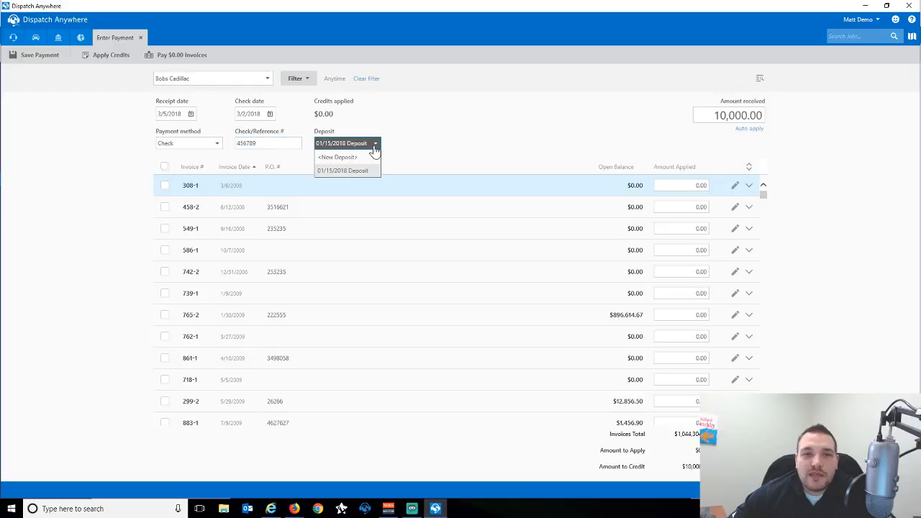
Put the payment into a new deposit opened 3/16/2018 2:28 PM.
left_click(338, 158)
left_click(455, 146)
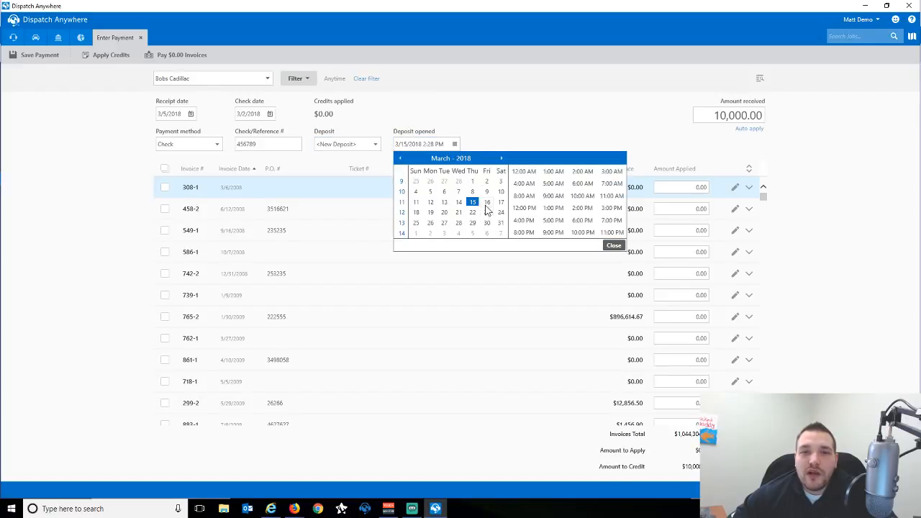
left_click(610, 246)
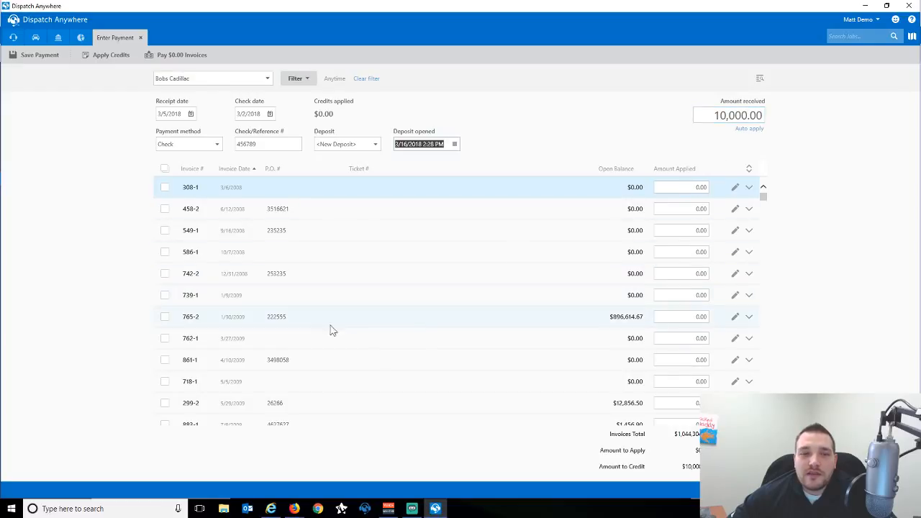
Try applying the check to invoice 765-2, dismiss the insufficient-funds alert and clear it.
left_click(165, 319)
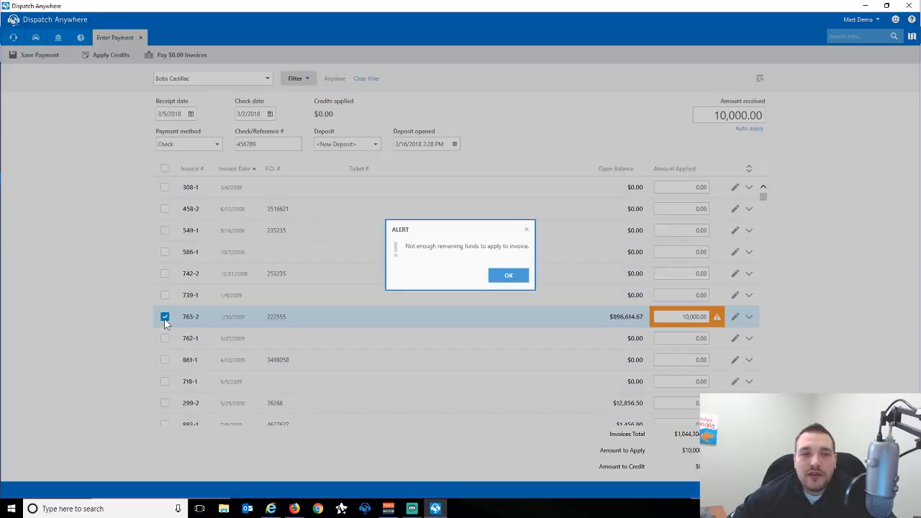
left_click(509, 274)
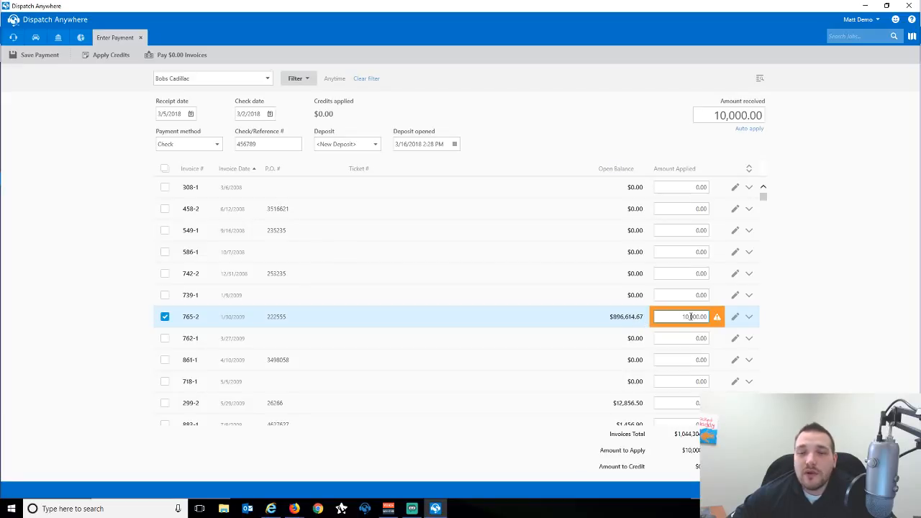
scroll(662, 316, "down", 2)
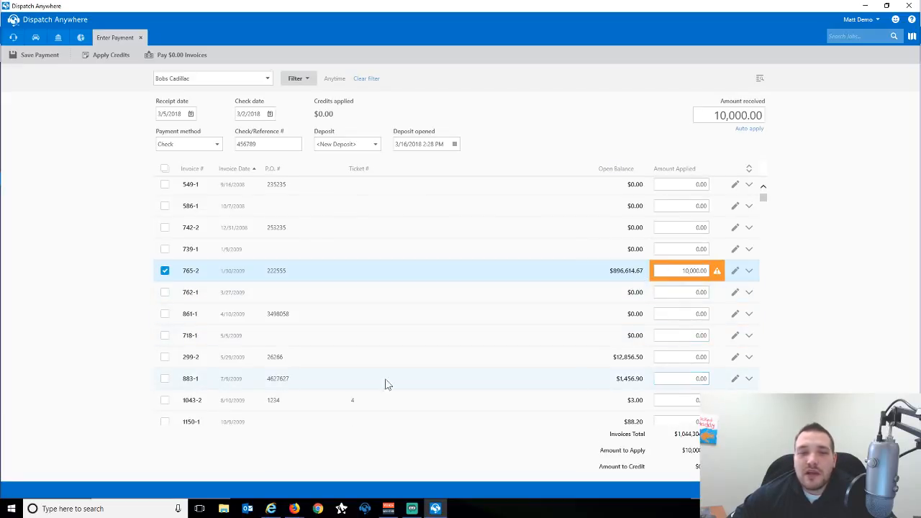
left_click(673, 270)
key("Escape")
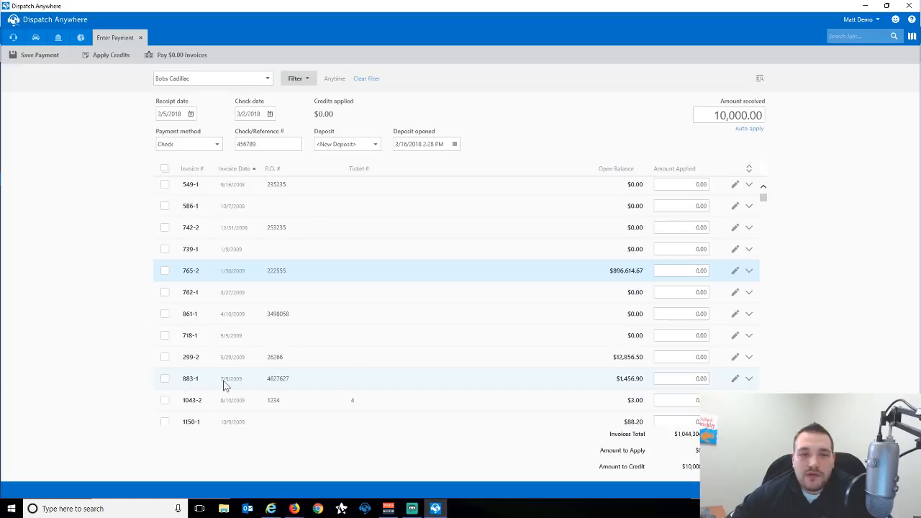
Pay invoices 883-1 and 1145-1 in full and apply 150.00 to invoice 1138-1.
left_click(165, 379)
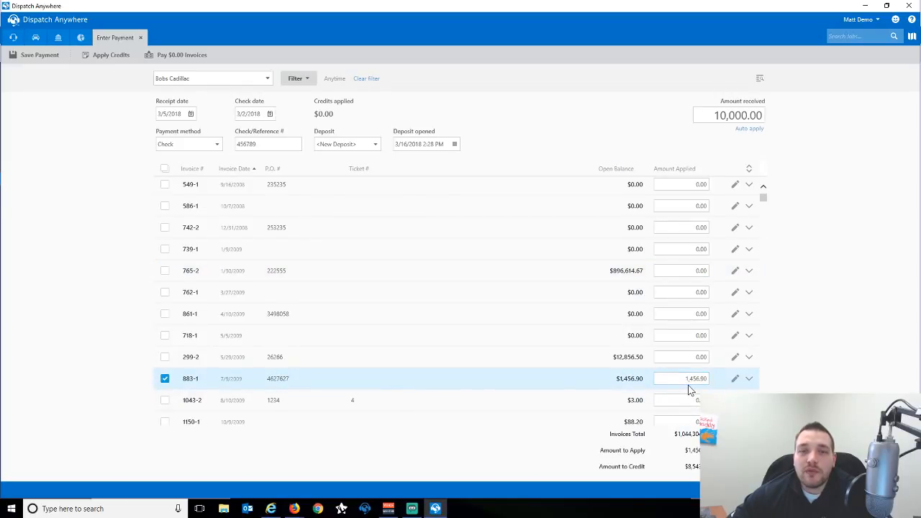
scroll(641, 389, "down", 5)
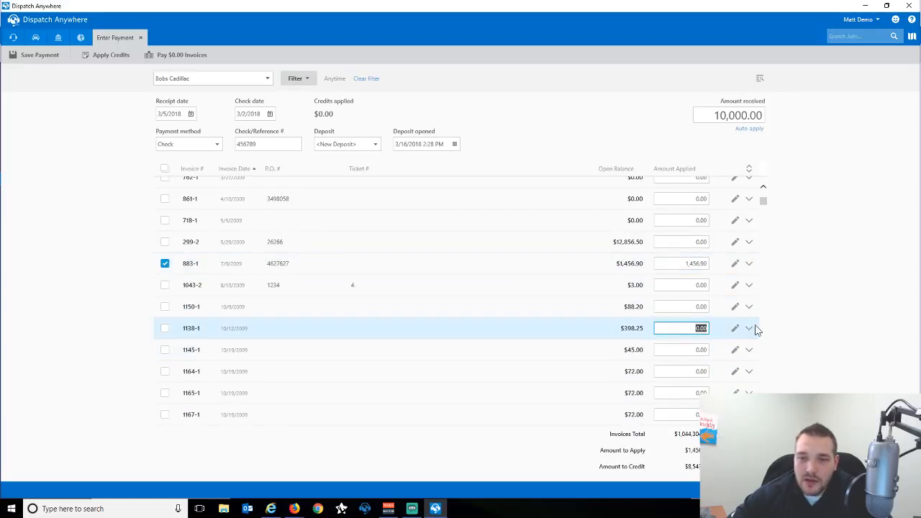
type("150")
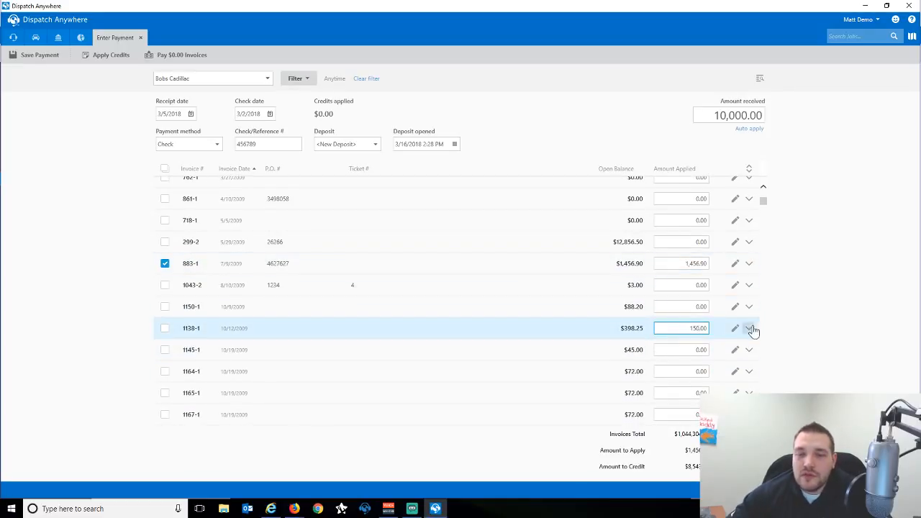
left_click(679, 351)
left_click(165, 351)
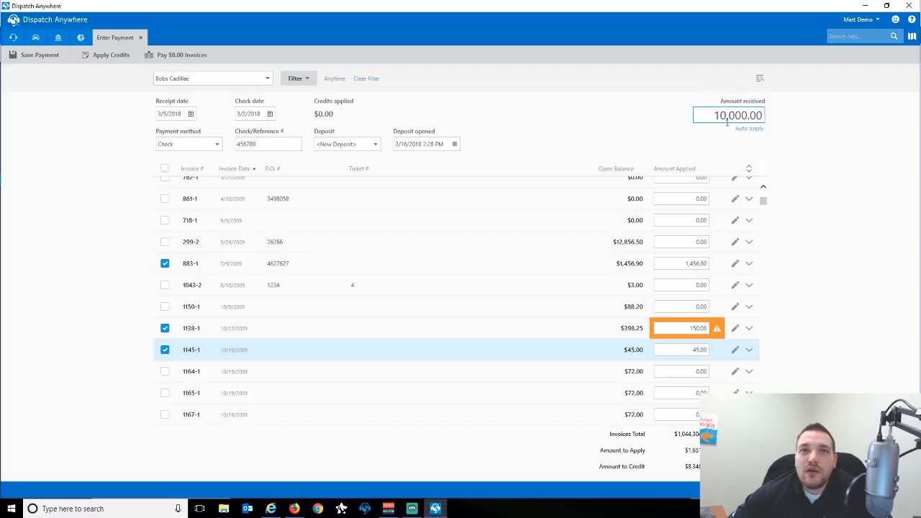
Put the remaining funds on invoice 765-2, dismissing the insufficient-funds alert.
scroll(585, 281, "up", 3)
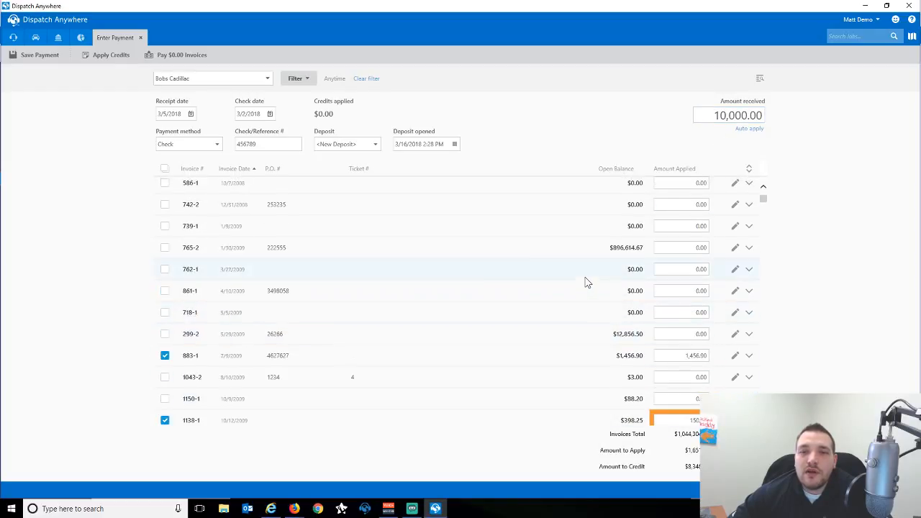
left_click(165, 249)
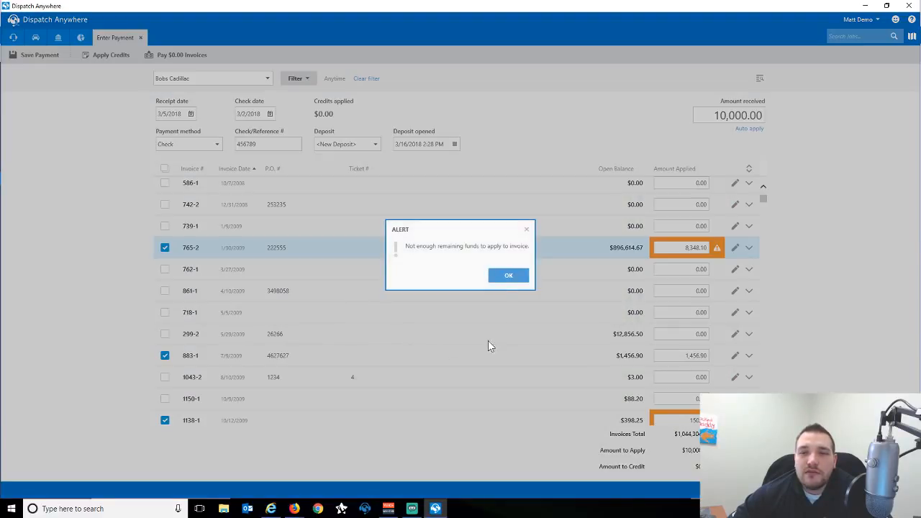
left_click(509, 277)
scroll(455, 318, "down", 3)
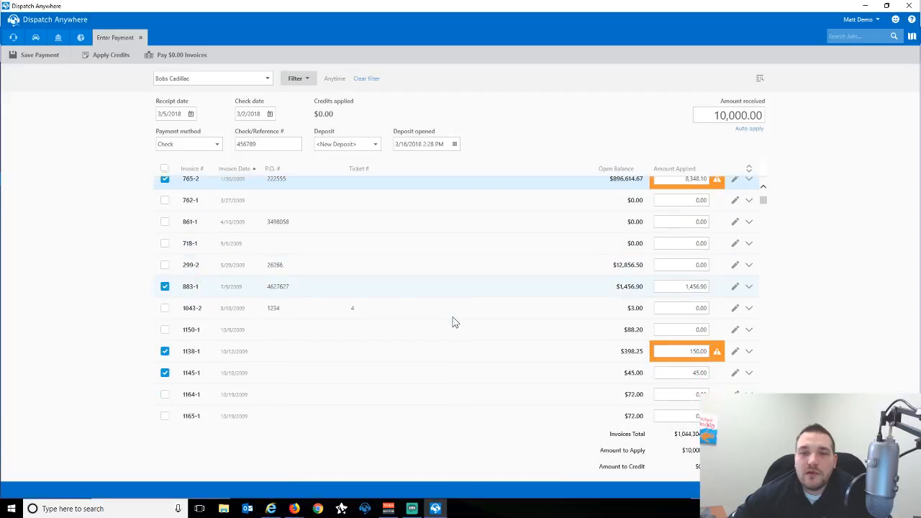
scroll(452, 321, "up", 5)
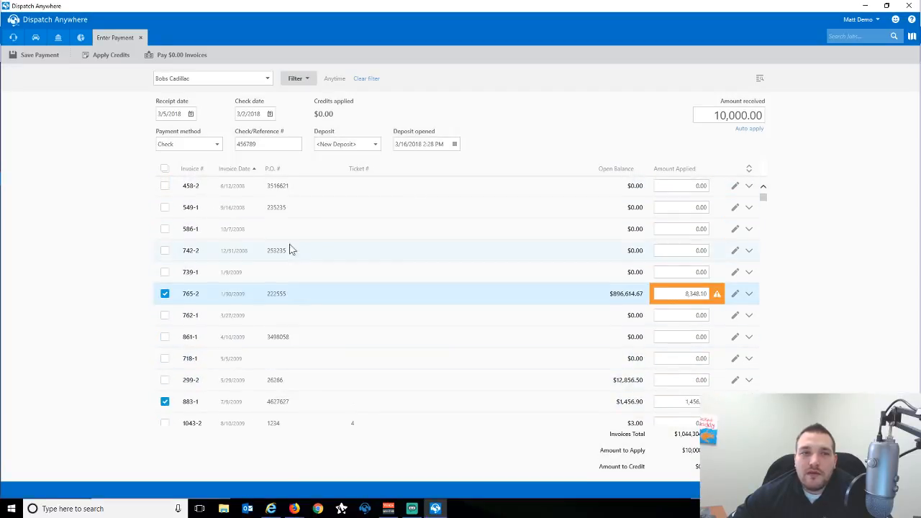
scroll(539, 317, "down", 1)
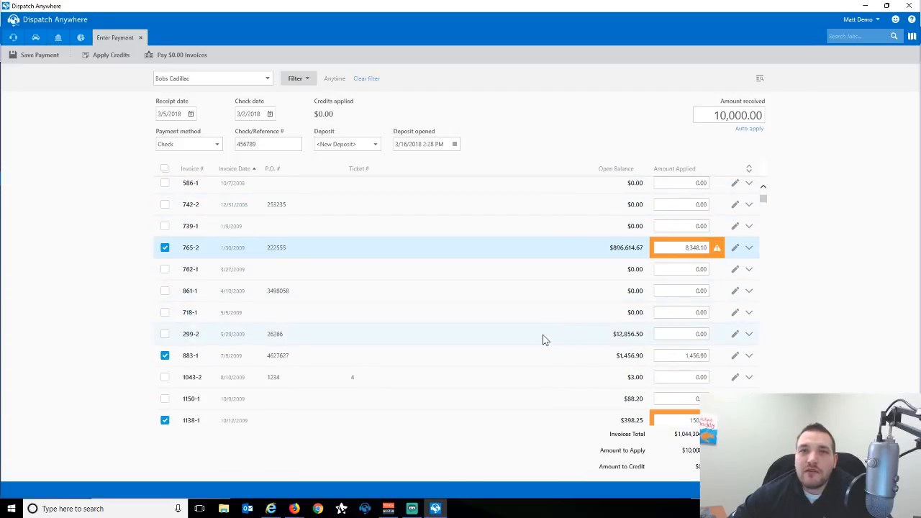
Save the payment and acknowledge the payment-applied message.
left_click(37, 63)
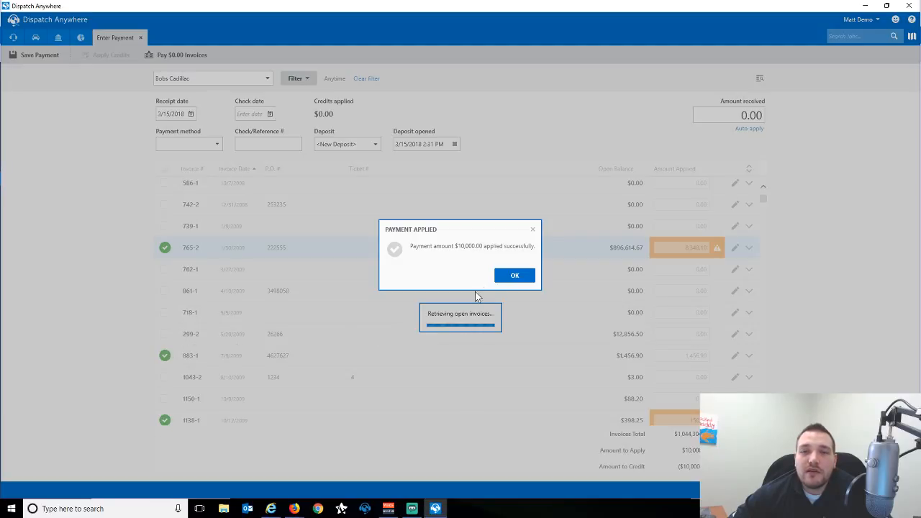
left_click(511, 276)
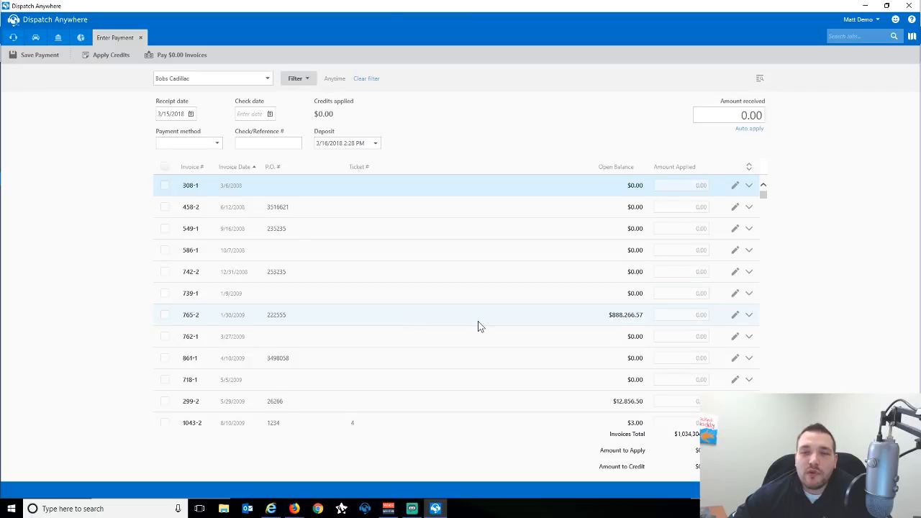
scroll(479, 325, "down", 1)
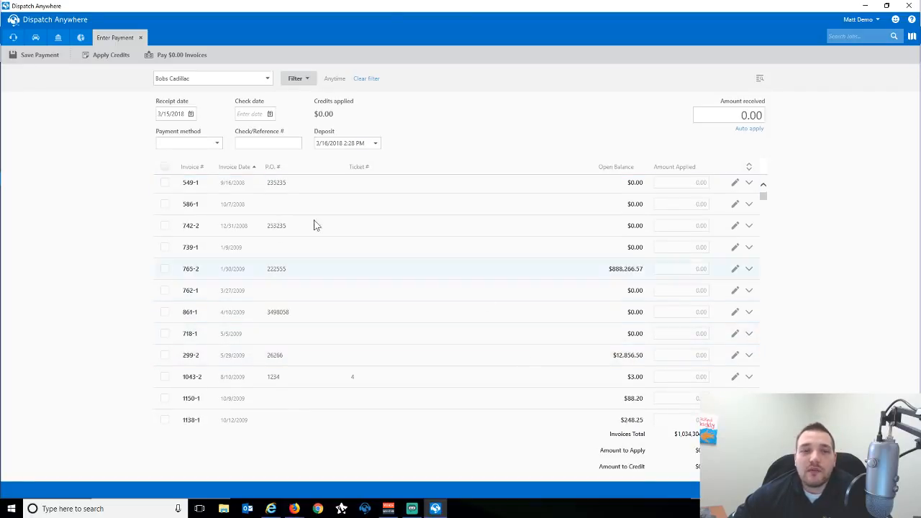
scroll(335, 255, "up", 1)
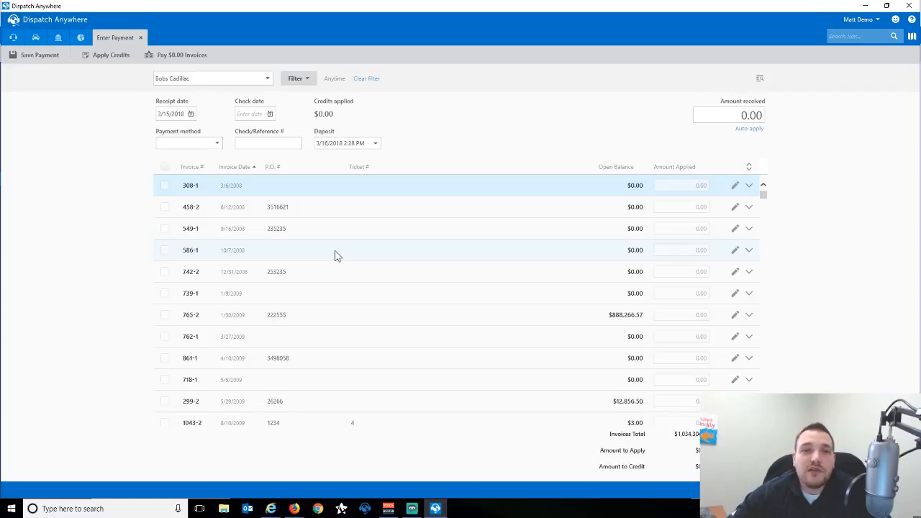
left_click(108, 57)
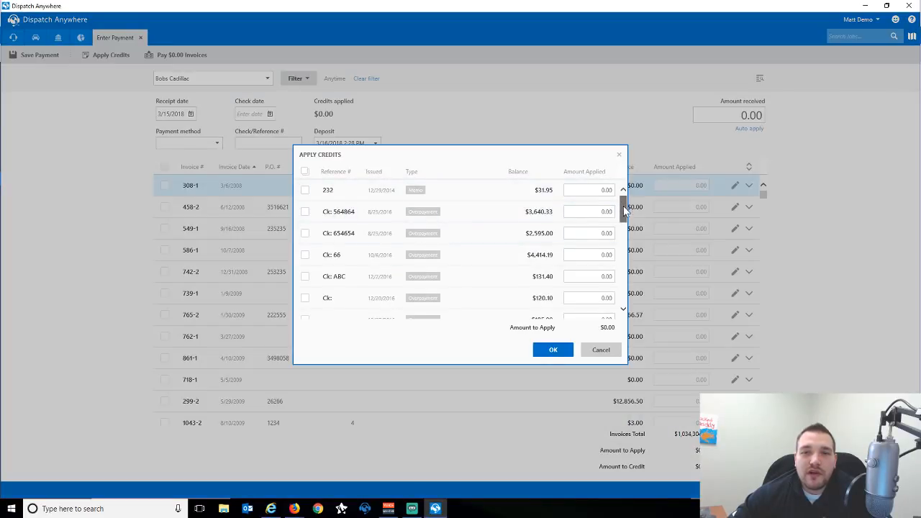
Apply credits 232, Ck: 564864, Ck: 654654 in full plus 2,000.00 of Ck: 66, totalling $8,267.28.
left_click_drag(625, 209, 624, 189)
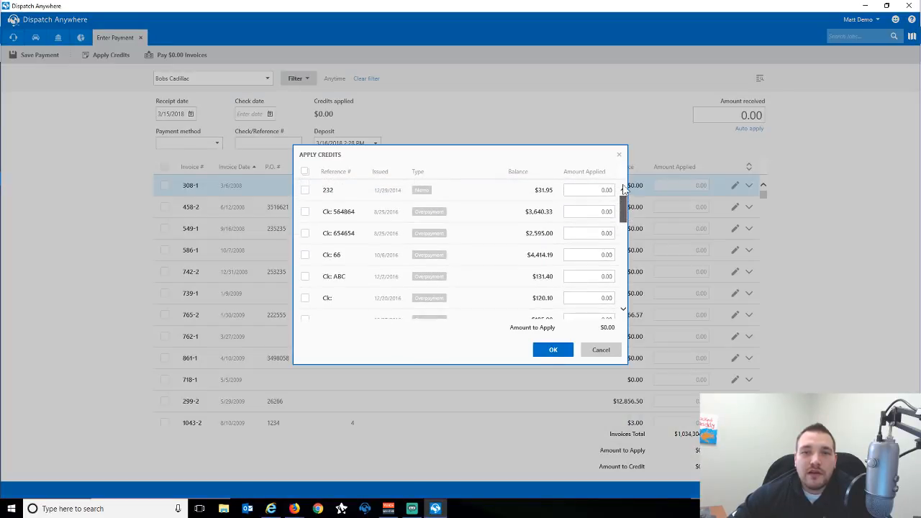
left_click(305, 190)
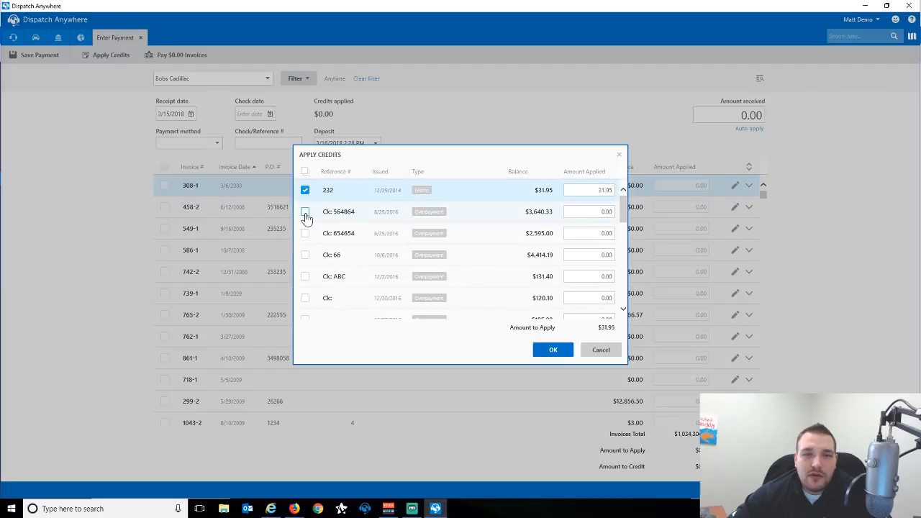
left_click(305, 215)
left_click(305, 234)
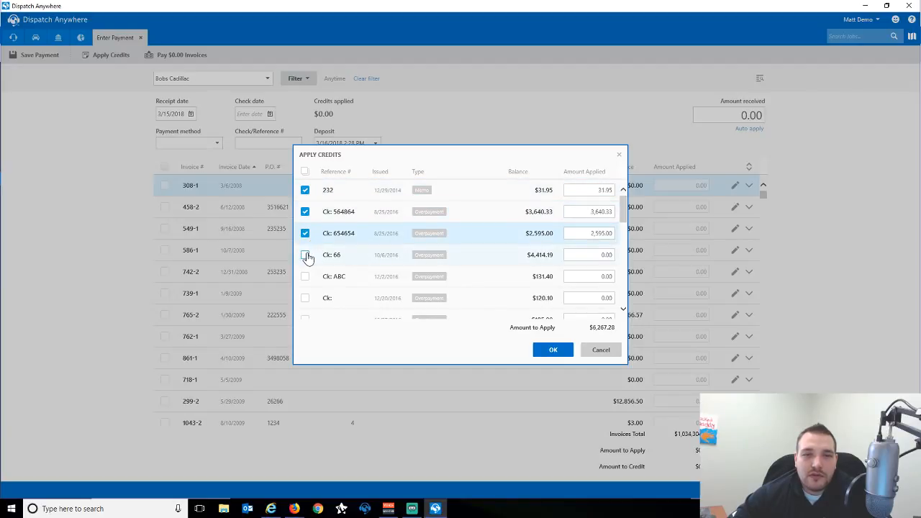
left_click(305, 254)
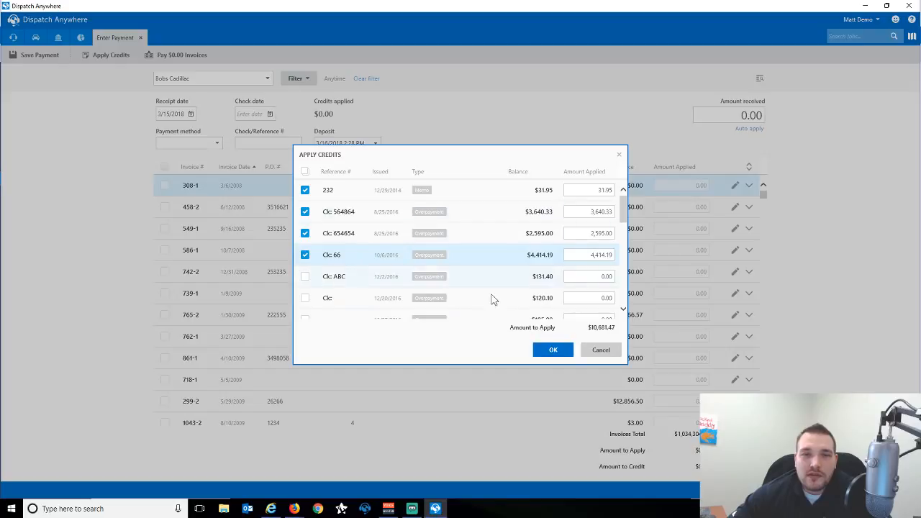
left_click(605, 255)
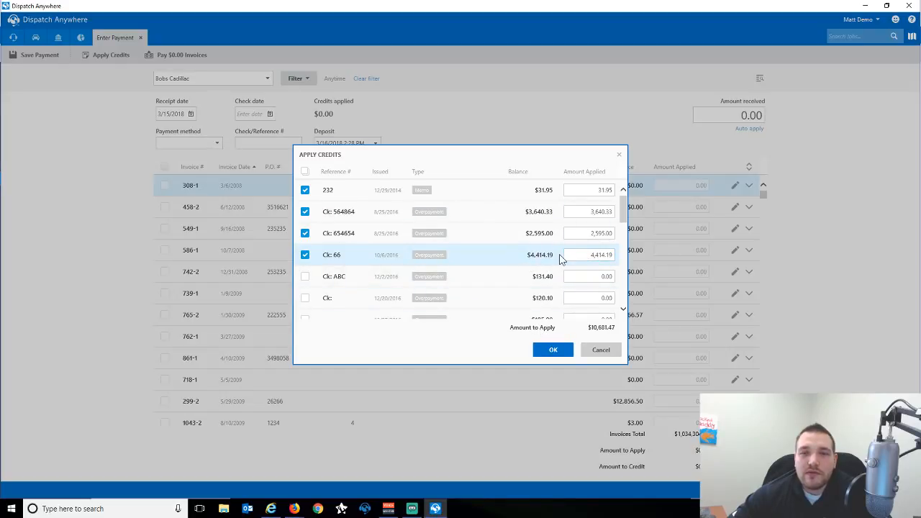
left_click(570, 255)
left_click_drag(610, 253, 647, 258)
type("2,000.00")
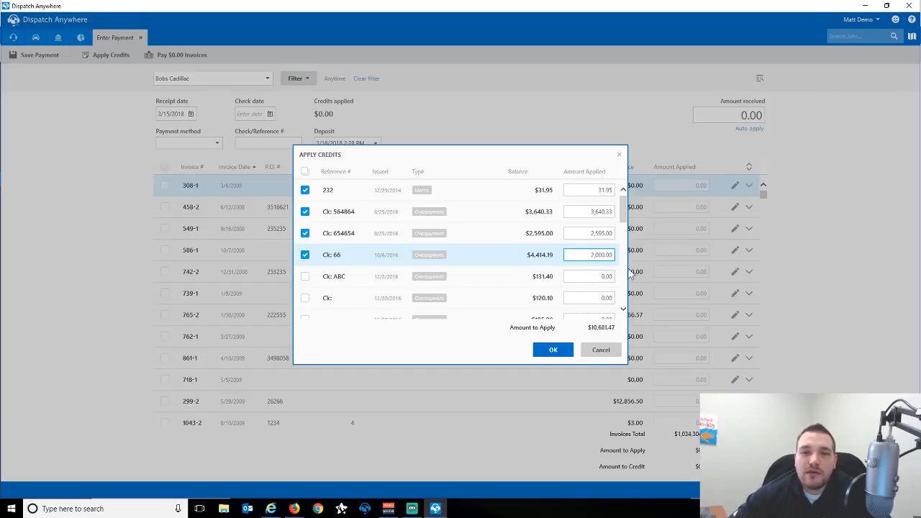
left_click(553, 351)
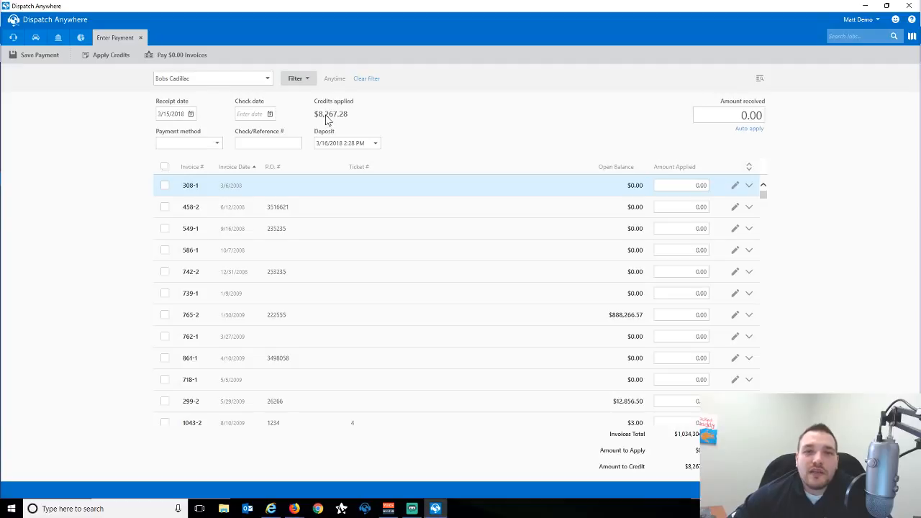
Set the receipt date to March 16, 2018 and the payment method to Cash.
left_click(190, 115)
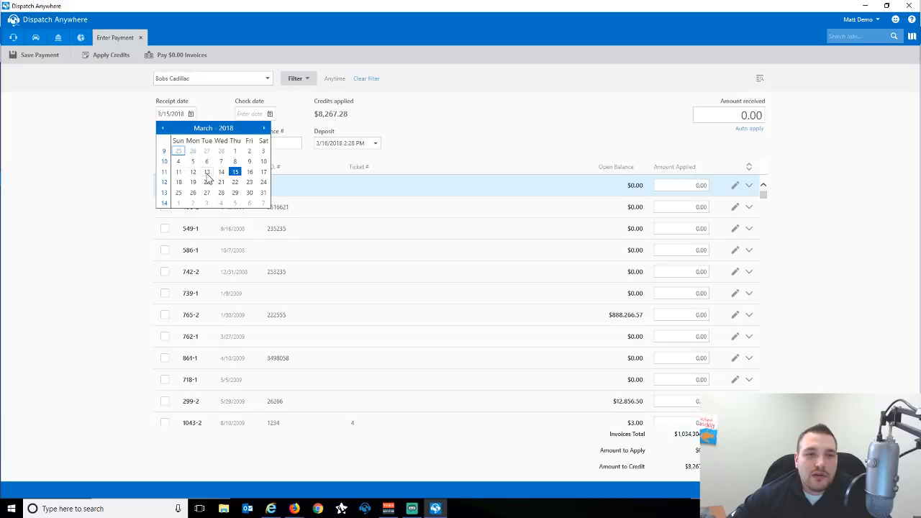
left_click(249, 172)
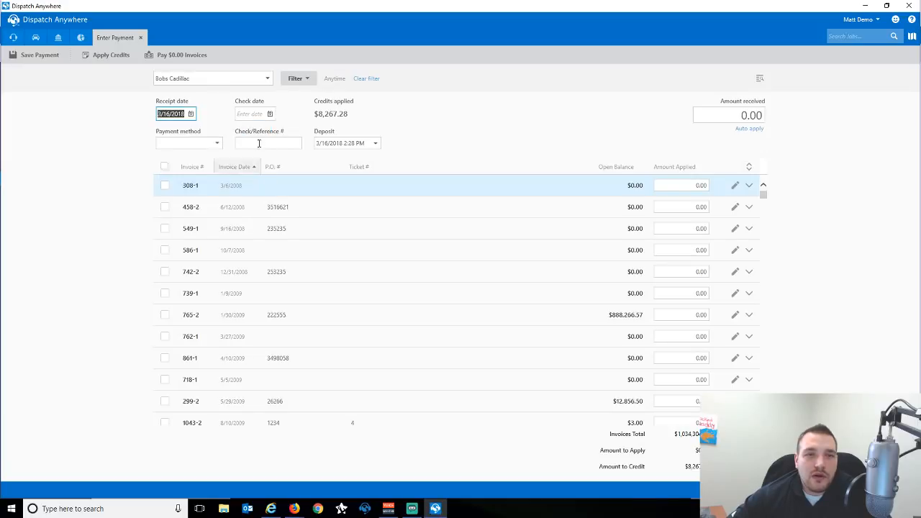
left_click(217, 144)
scroll(214, 202, "down", 2)
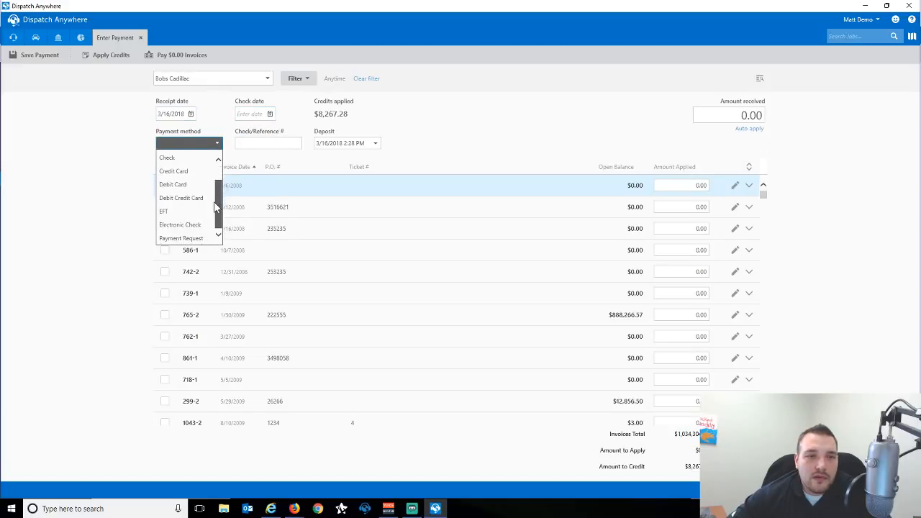
left_click_drag(215, 205, 213, 167)
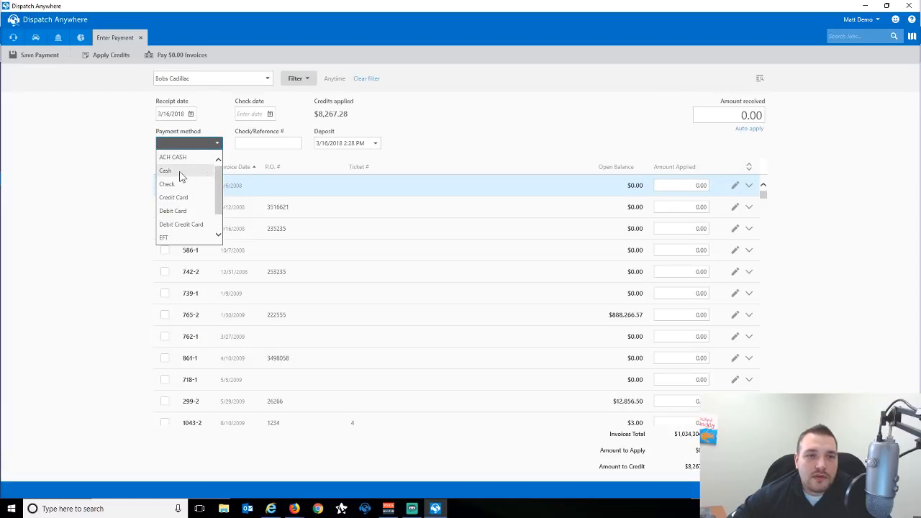
left_click(180, 172)
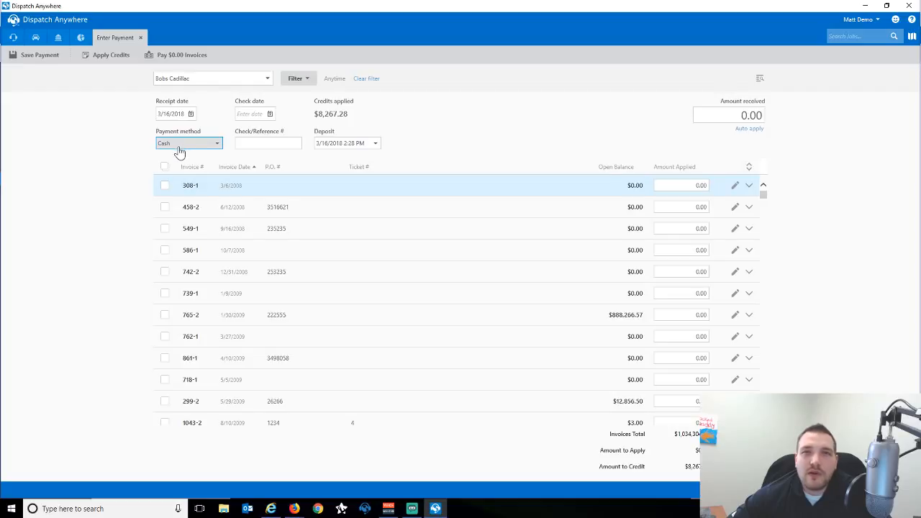
left_click(271, 142)
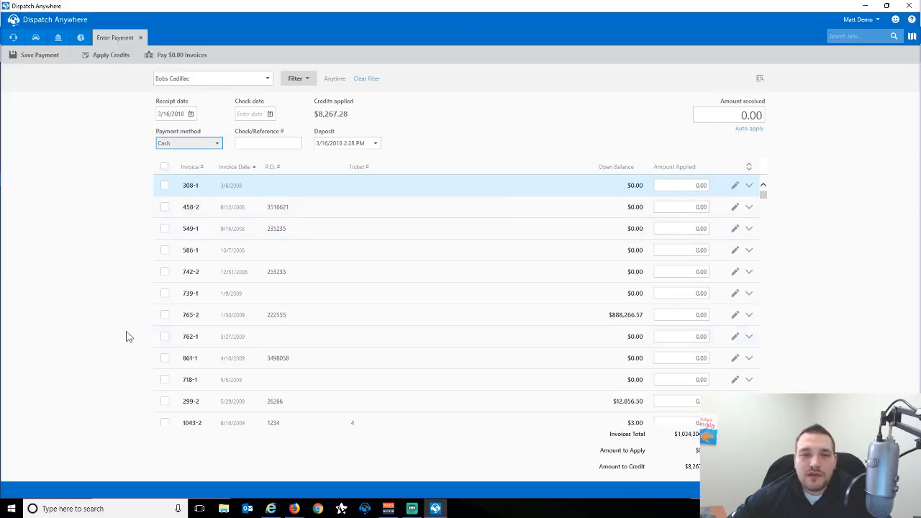
Apply the $8,267.28 credit to invoice 765-2 and save the payment.
left_click(165, 317)
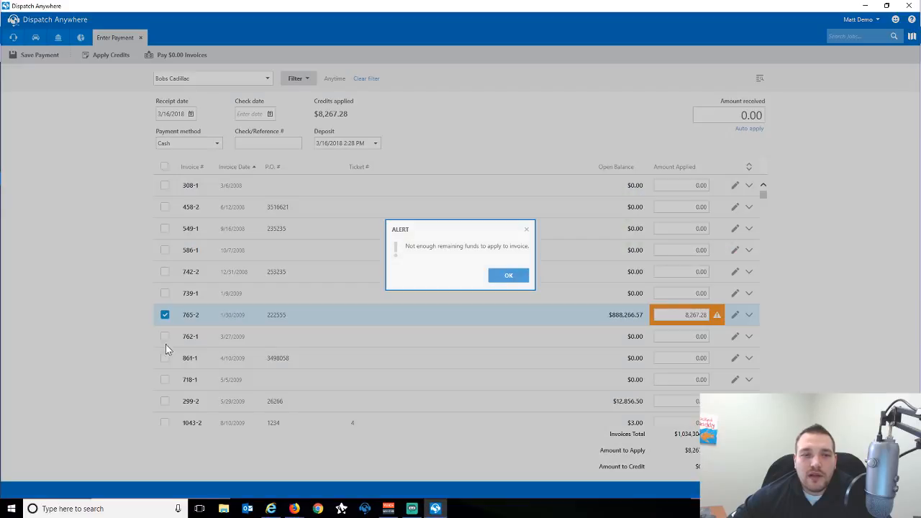
left_click(517, 278)
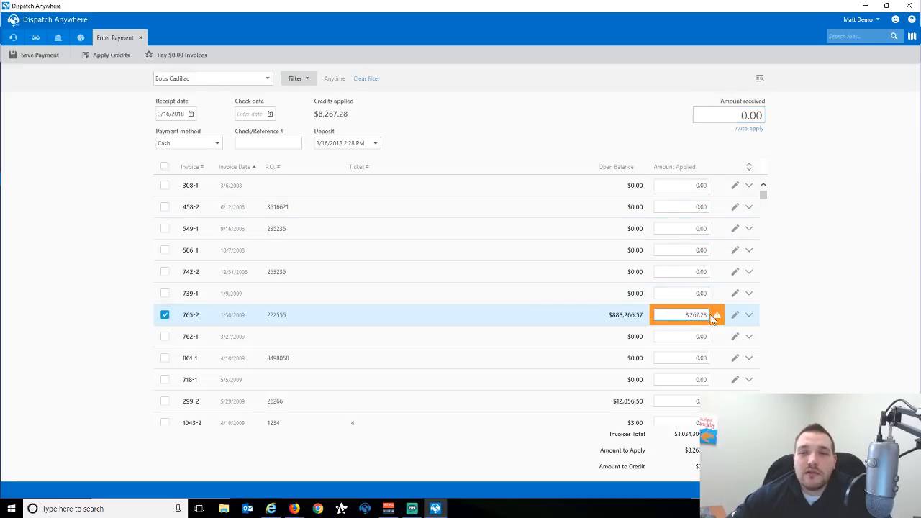
left_click(41, 61)
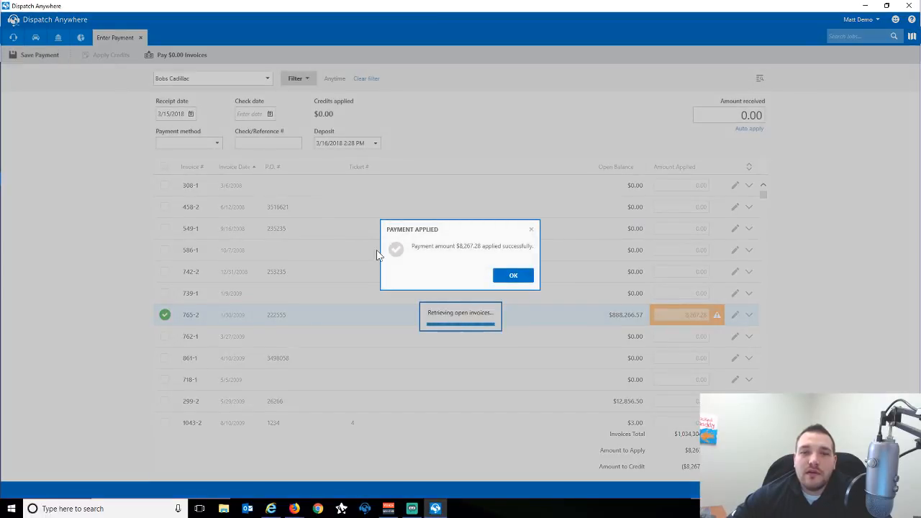
Acknowledge the applied payment, keep Cash, and decline paying off the $0.00 invoices.
left_click(515, 279)
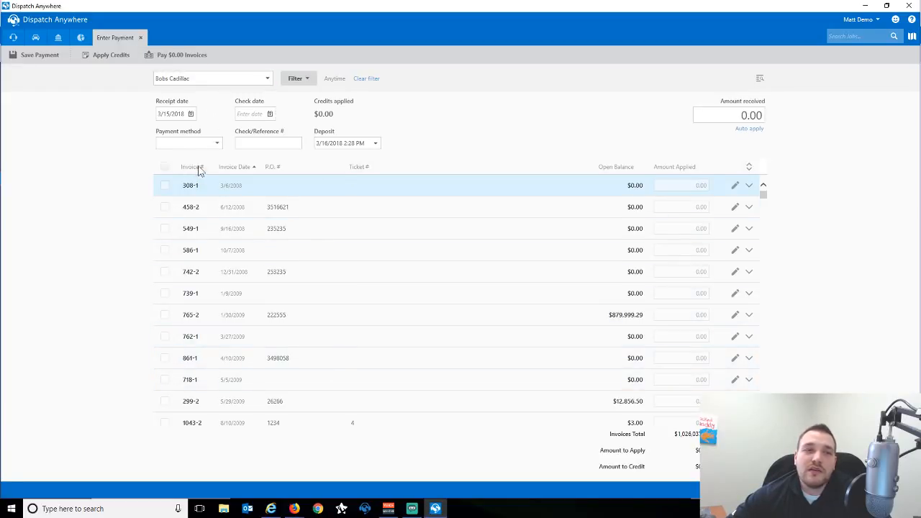
left_click(208, 143)
left_click(218, 134)
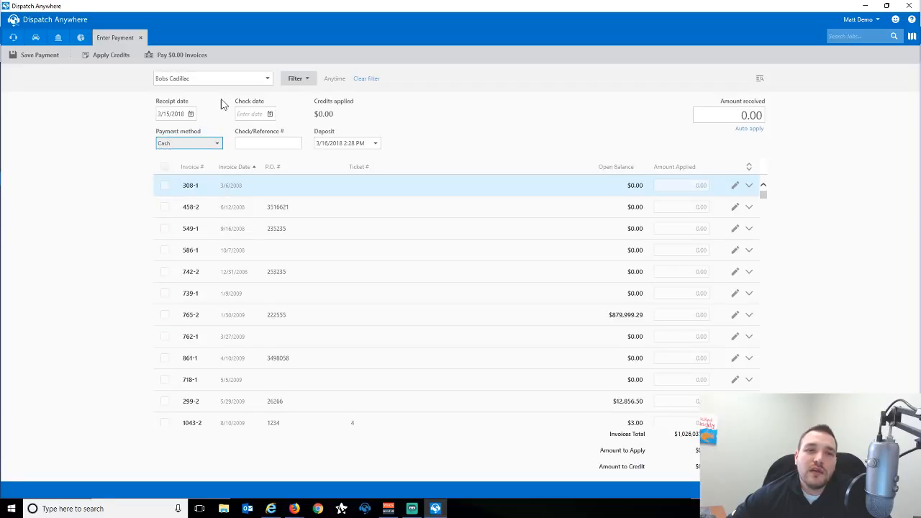
left_click(176, 58)
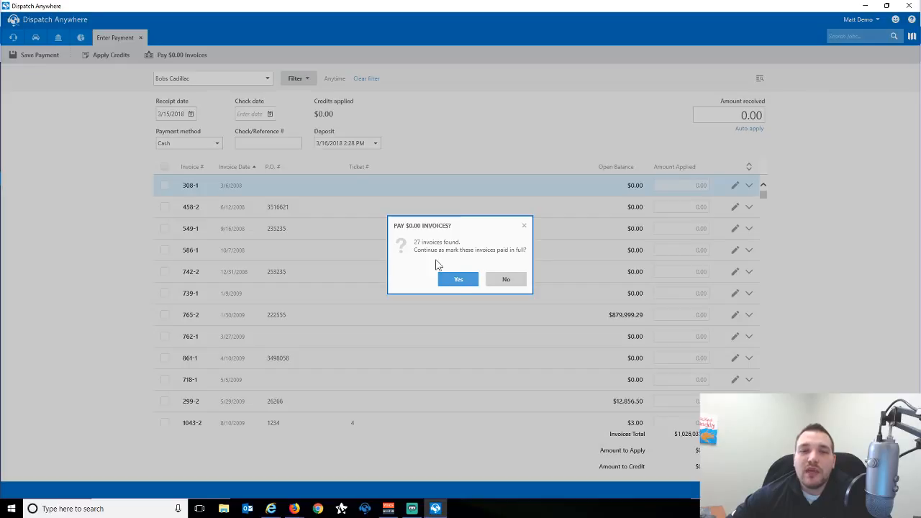
left_click(506, 281)
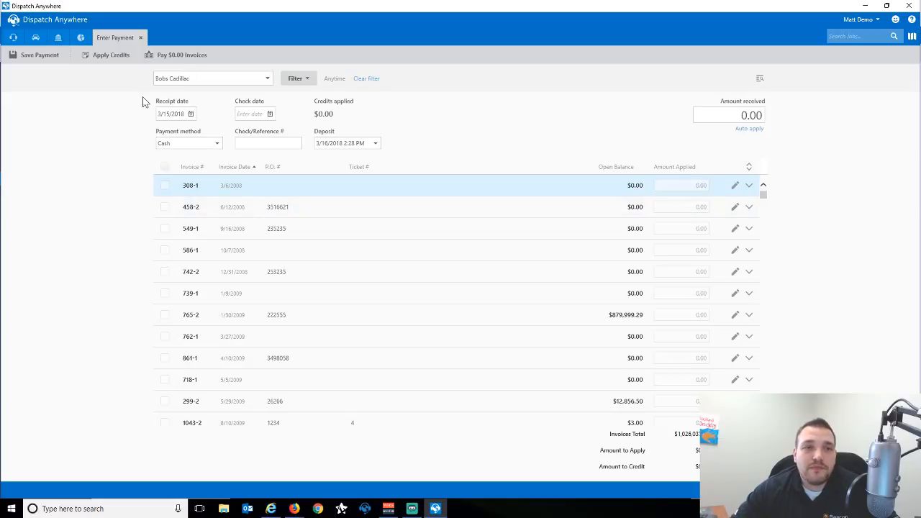
Start a new Bobs Cadillac payment by Check and enter the check reference number.
left_click(141, 38)
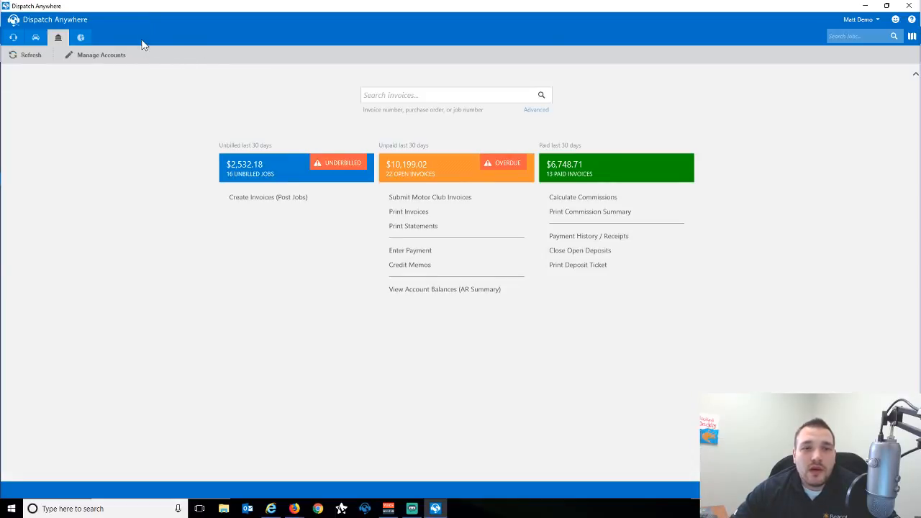
left_click(425, 249)
left_click(174, 79)
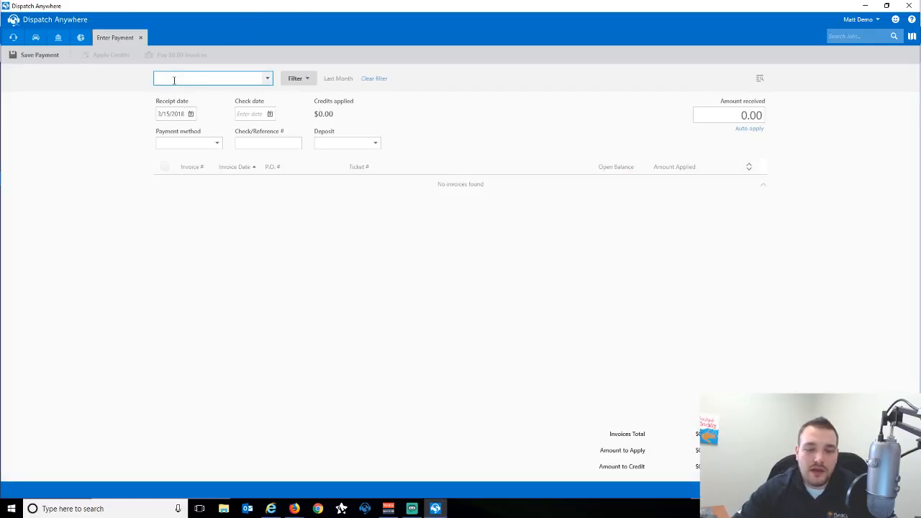
type("Bobs Cadillac")
key("Tab")
left_click(216, 144)
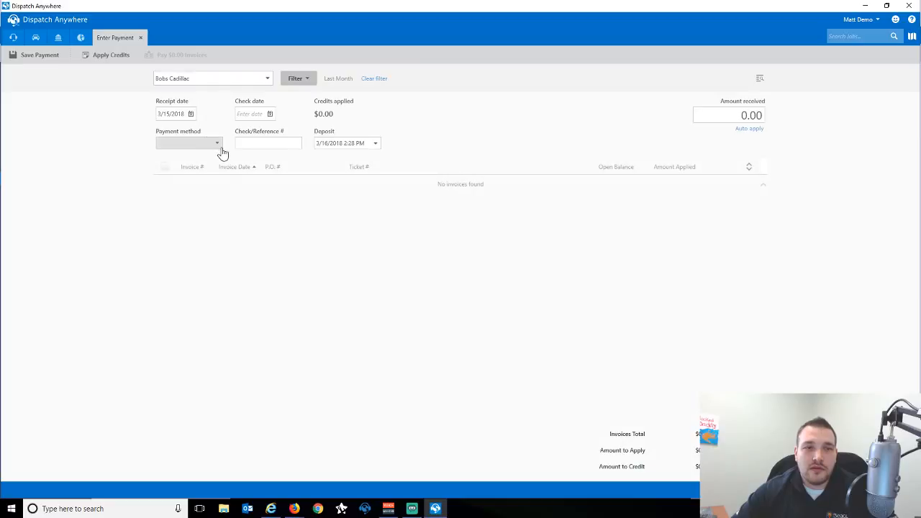
left_click(201, 183)
left_click(261, 144)
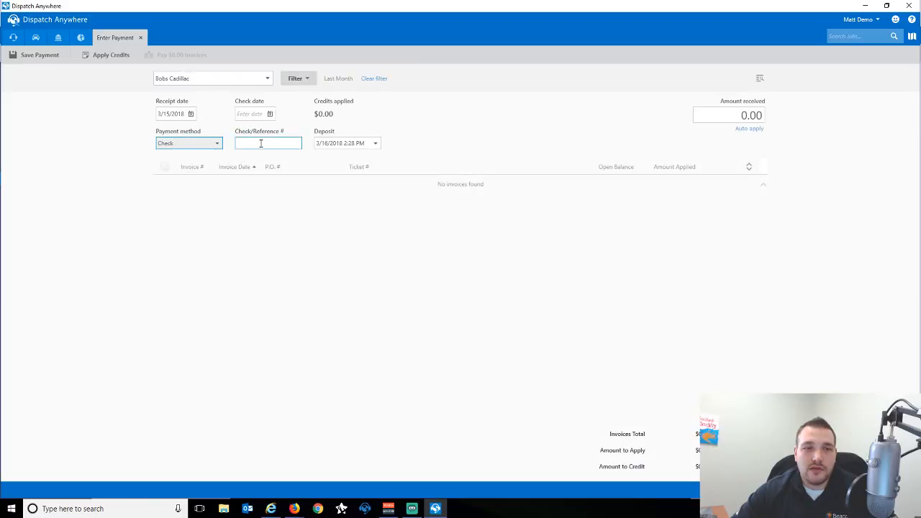
type("1365")
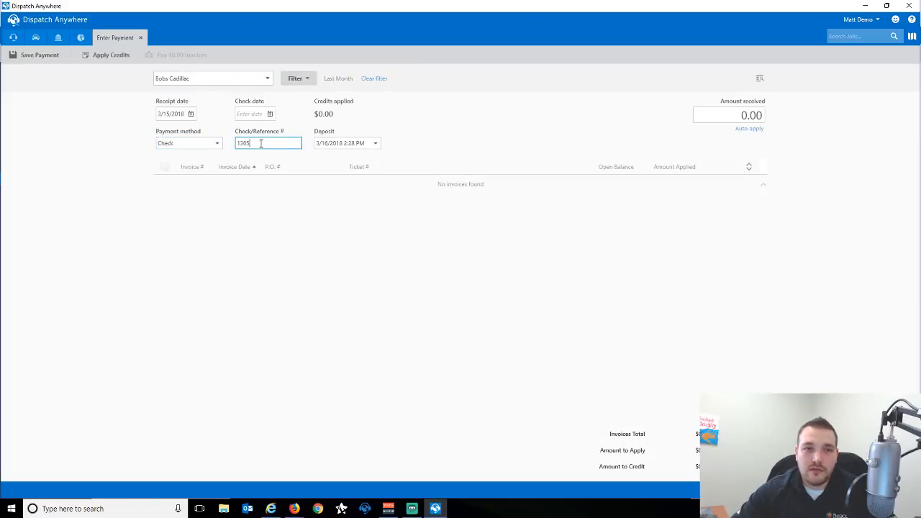
type("4")
key("Tab")
List the customer's invoices from any date and enter 250.00 as the amount received.
left_click(252, 79)
left_click(298, 79)
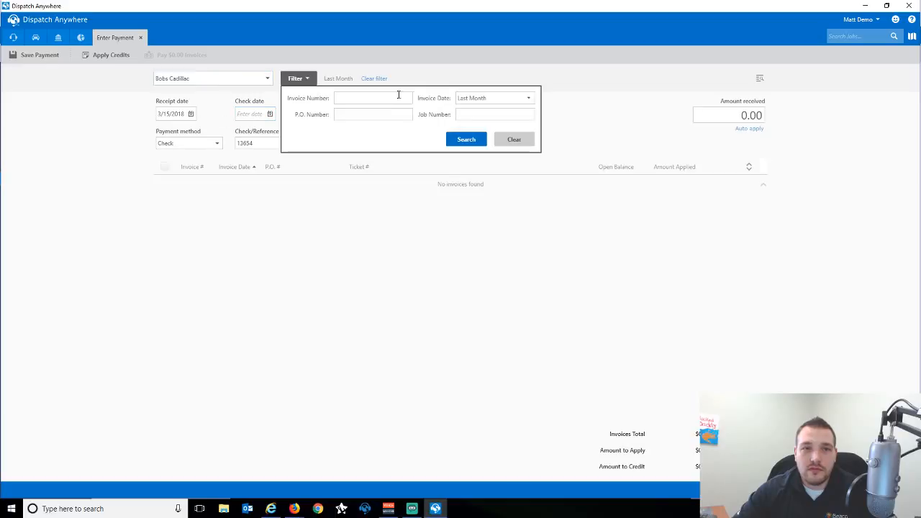
left_click(495, 99)
left_click(490, 110)
left_click(479, 139)
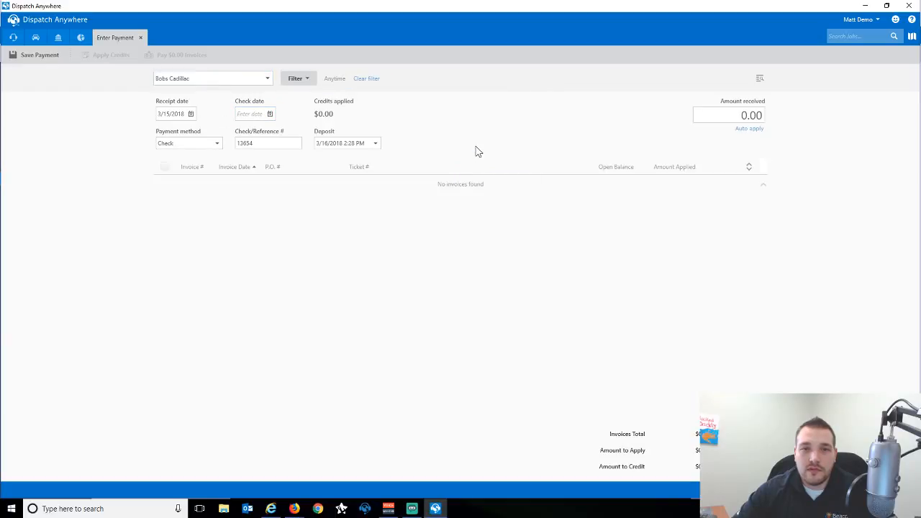
left_click(726, 117)
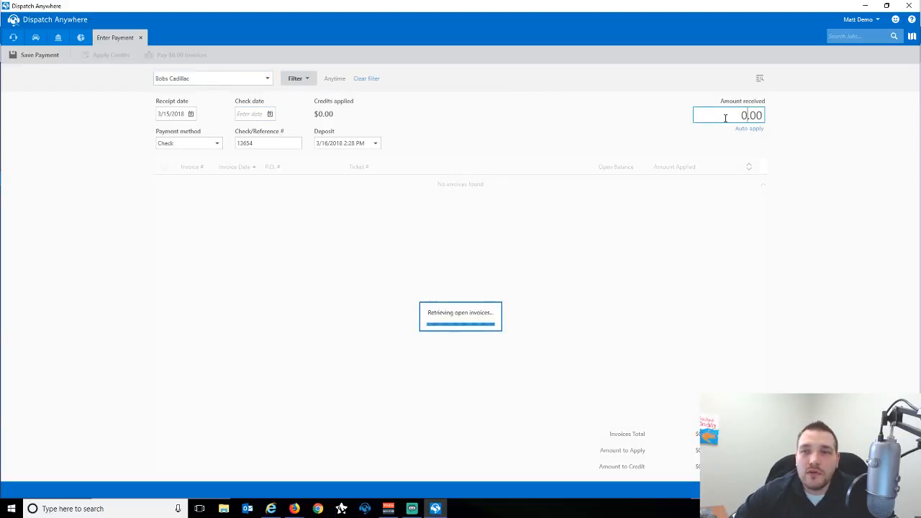
type("250")
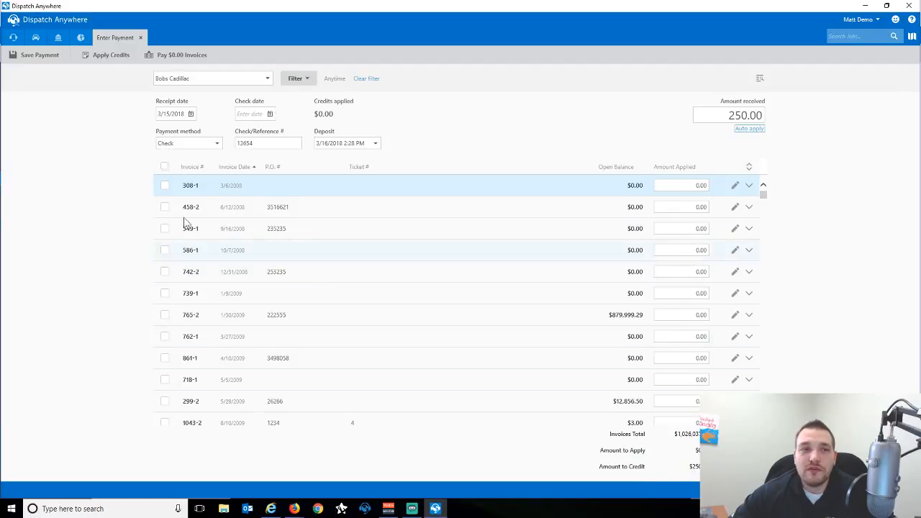
Apply 100.00 of the $250 check to invoice 765-2 and keep $150.00 as account credit.
left_click(41, 57)
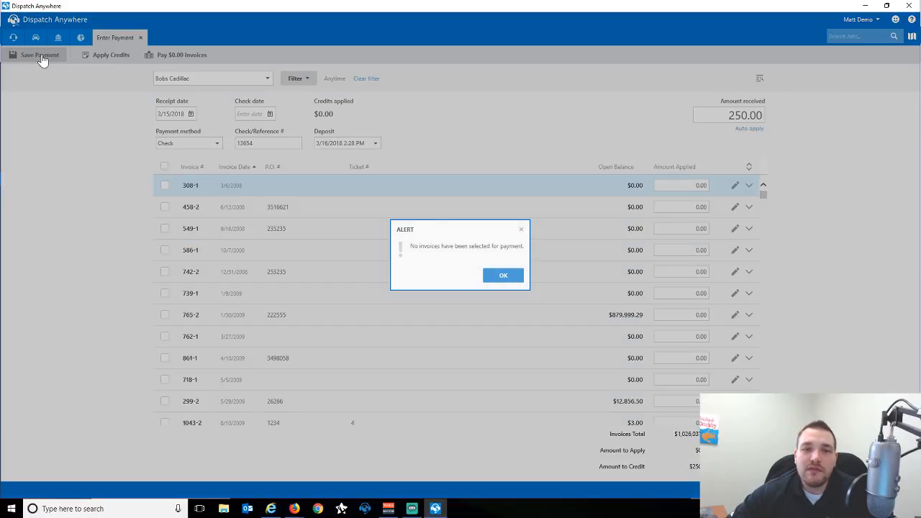
key("Return")
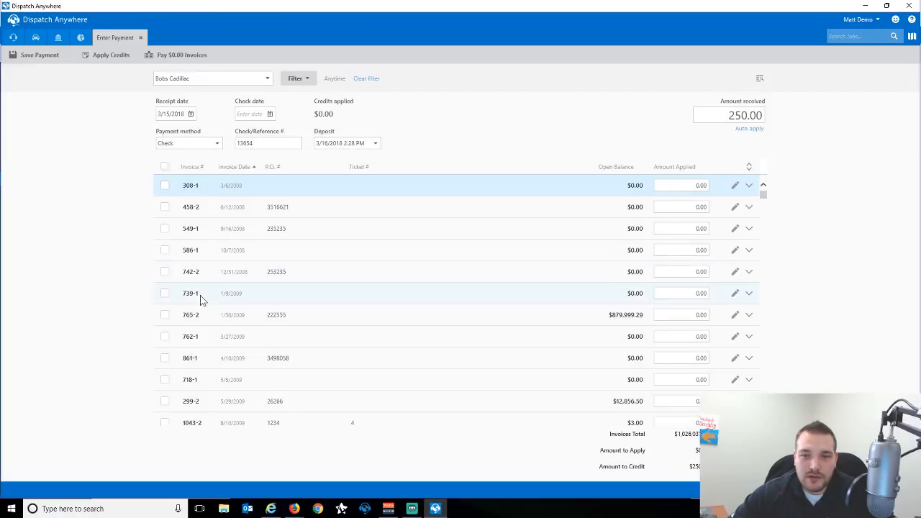
left_click(676, 315)
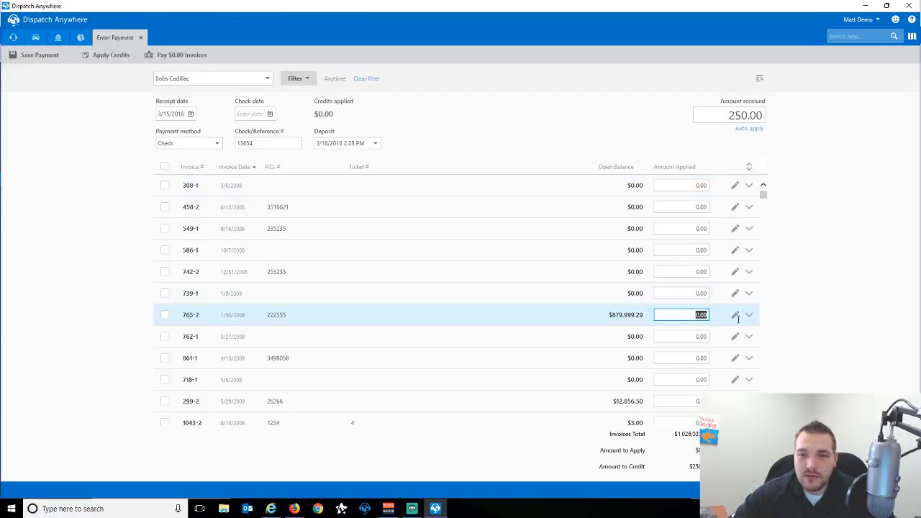
type("100")
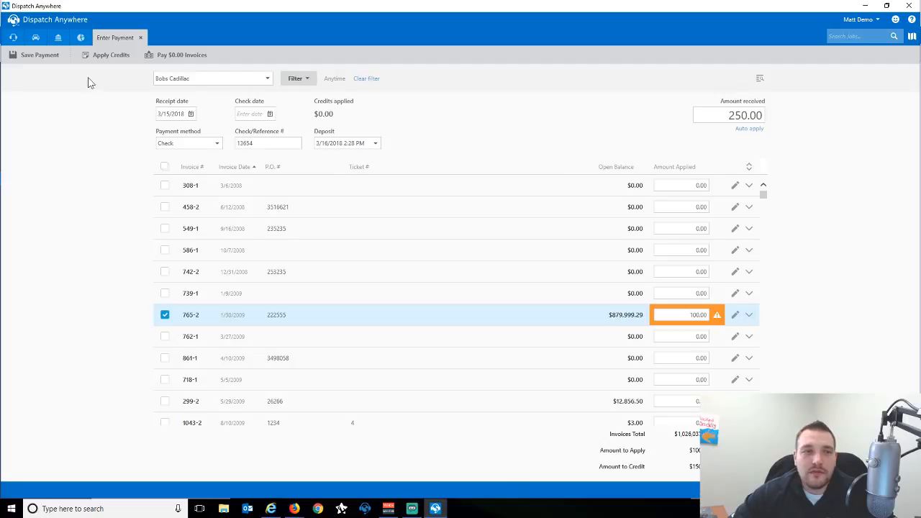
left_click(39, 55)
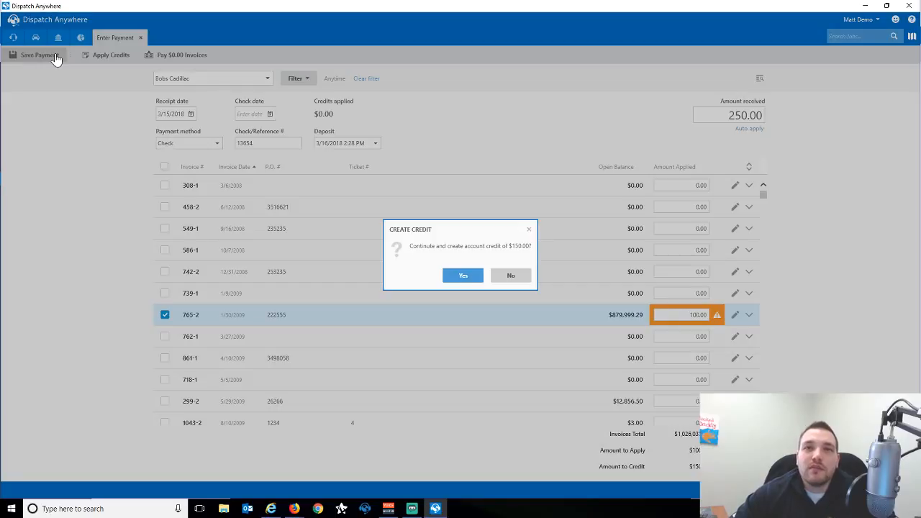
left_click(454, 279)
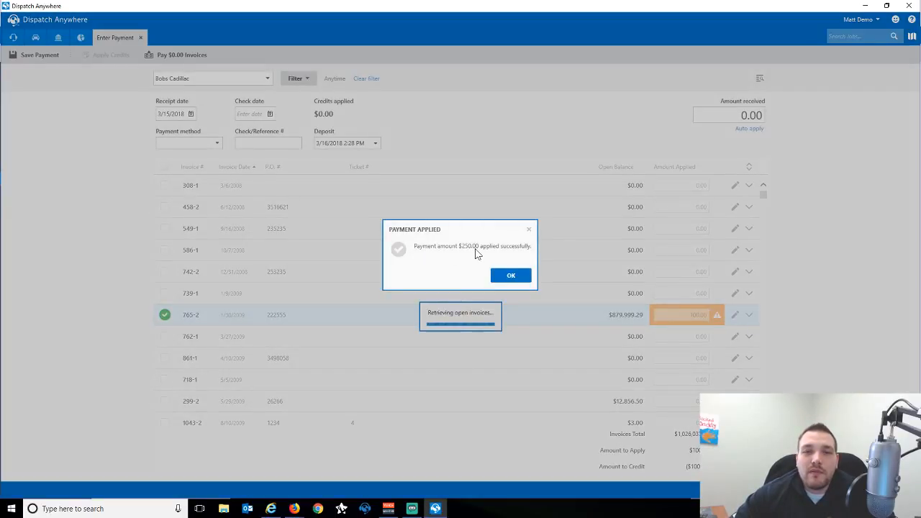
left_click(505, 276)
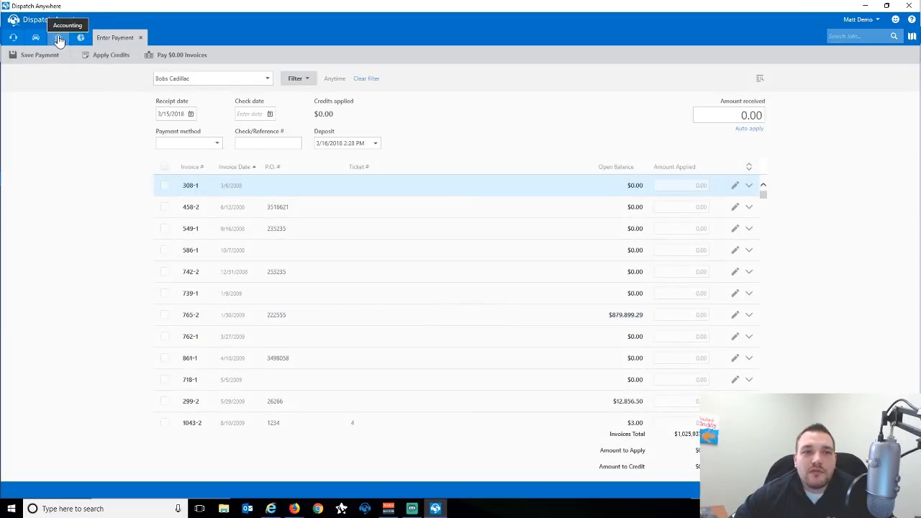
Review the available credits list, including the new $150.00 credit, then close payment entry.
left_click(109, 56)
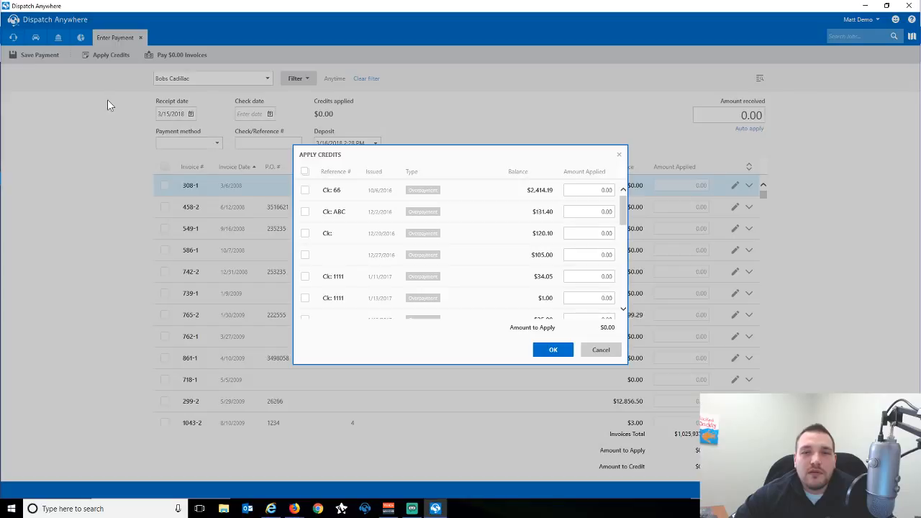
left_click_drag(625, 216, 631, 335)
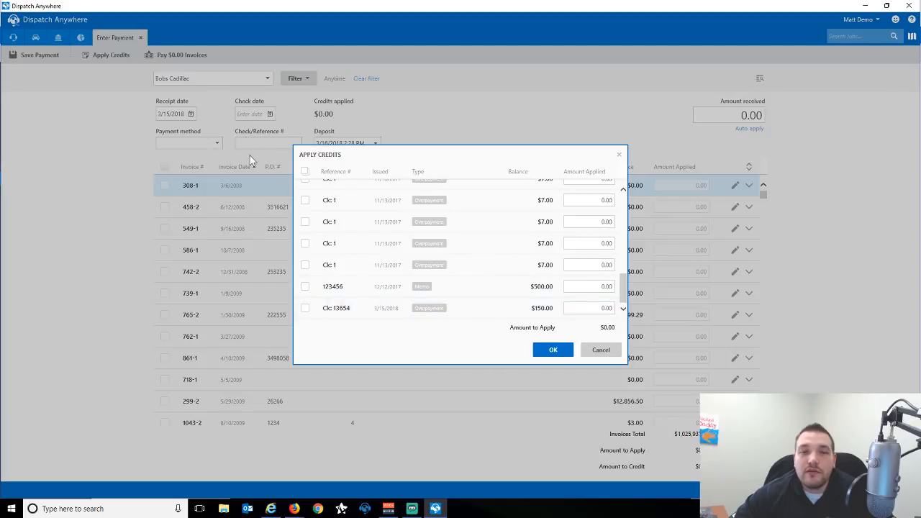
left_click(612, 353)
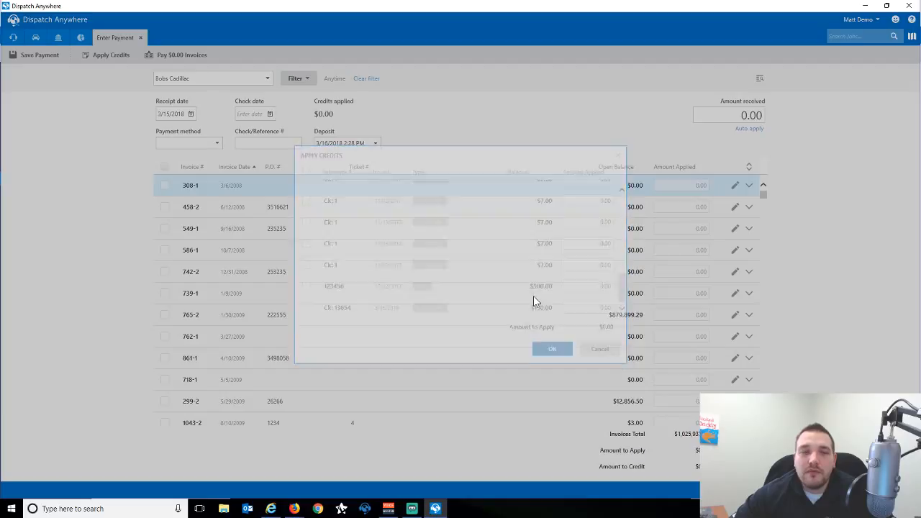
left_click(142, 38)
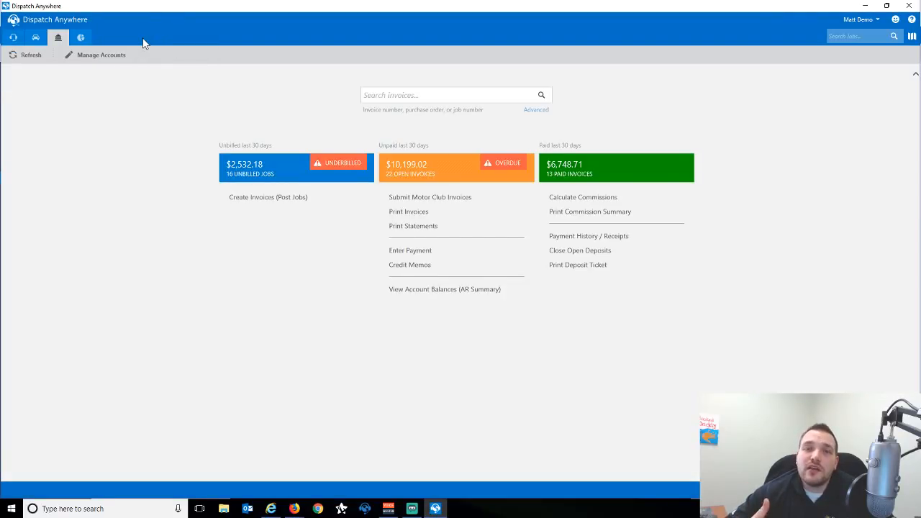
Open Credit Memos and filter the list to the Bobs Cadillac account.
left_click(412, 266)
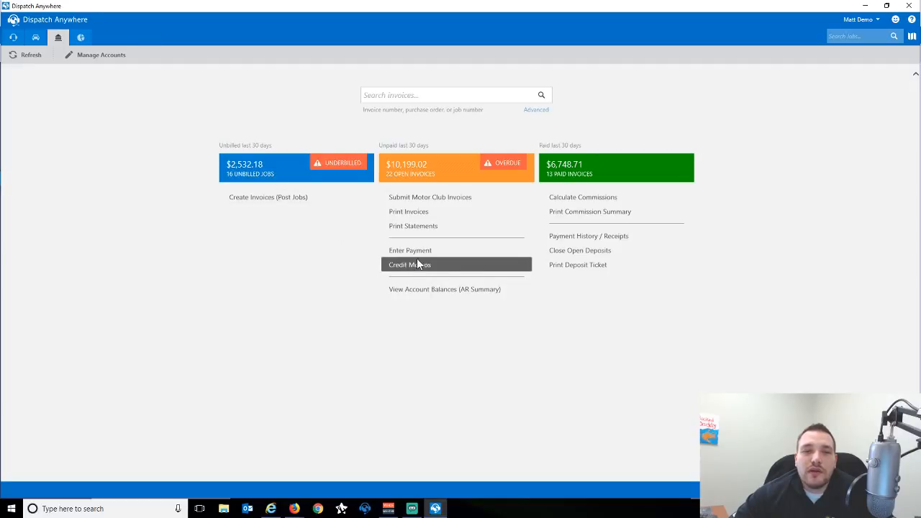
left_click(227, 78)
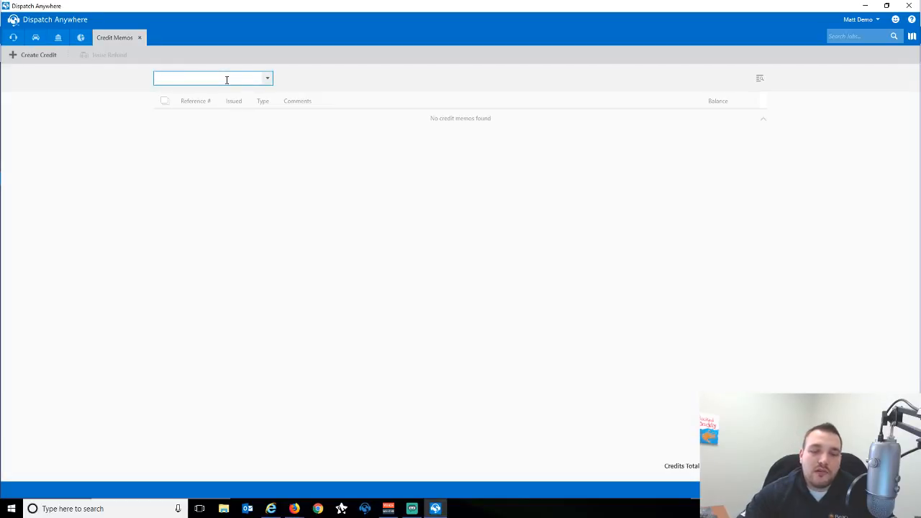
type("Bobs Cadillac")
key("Return")
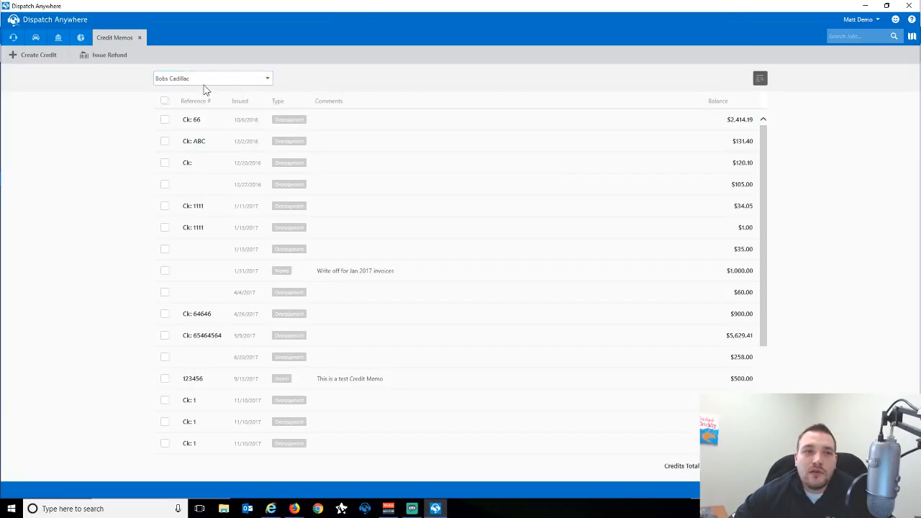
Create a $500.00 Bobs Cadillac credit memo dated 3/15/2018 with comment 'Test Credit Memo'.
left_click(29, 56)
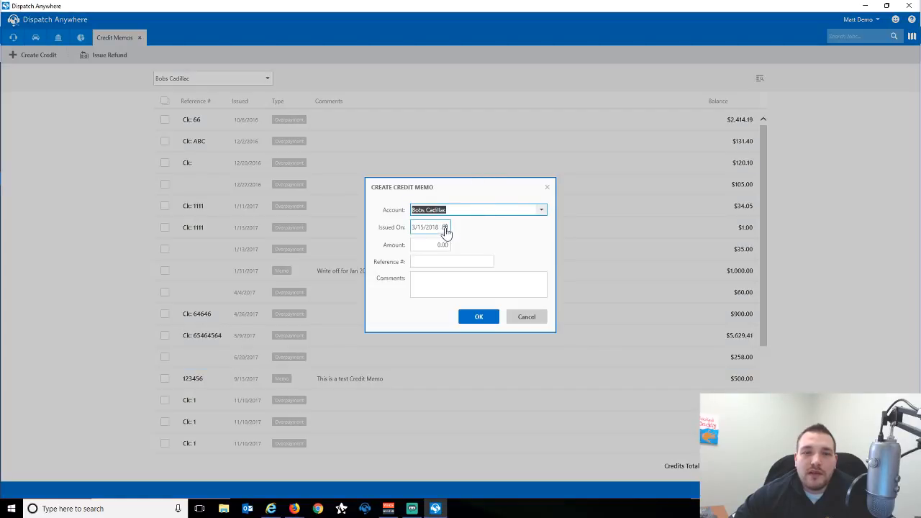
left_click(445, 228)
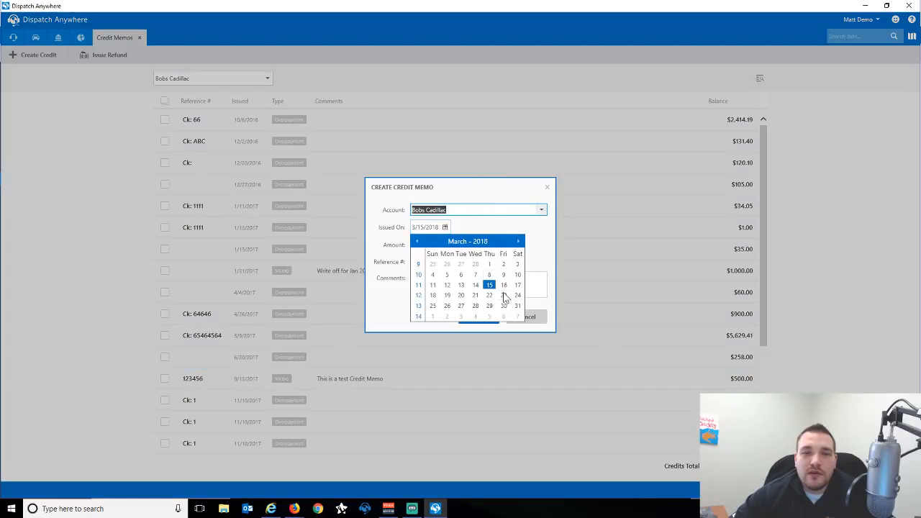
left_click(491, 284)
left_click(443, 244)
type("500")
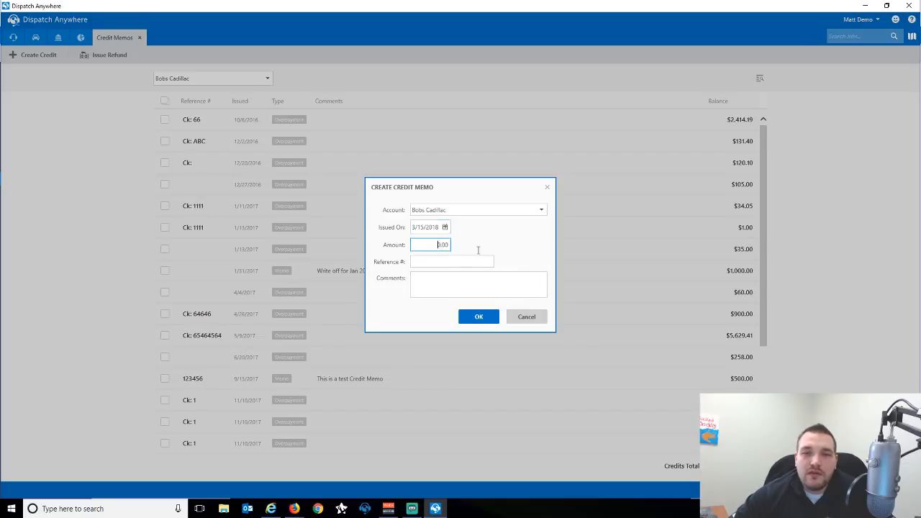
key("Tab")
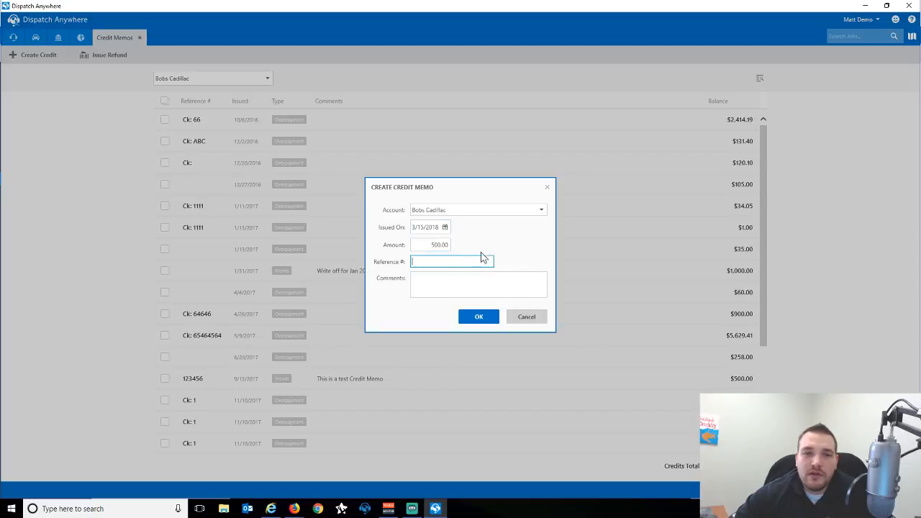
left_click(426, 281)
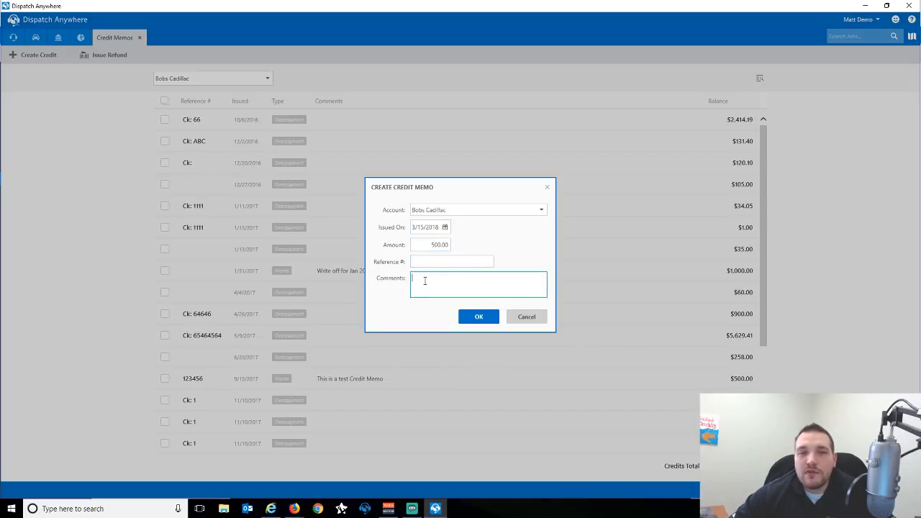
type("Test Credit Memo")
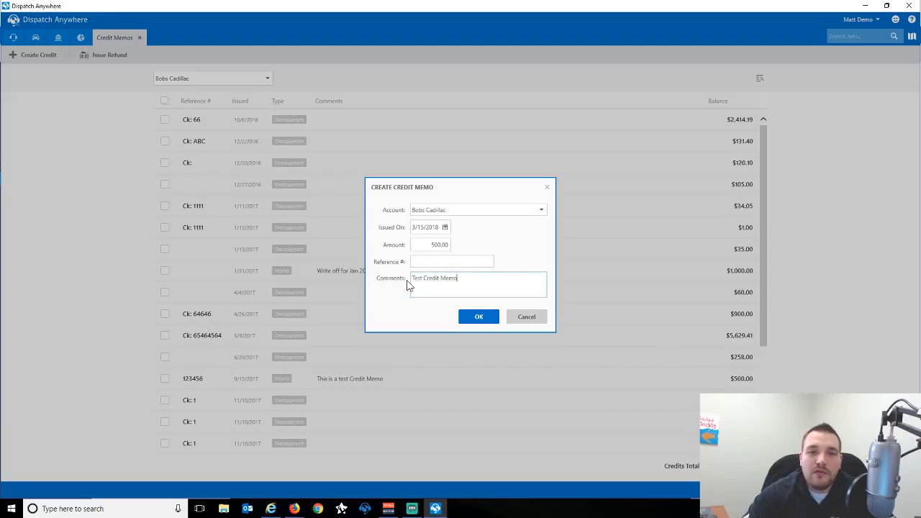
left_click(488, 320)
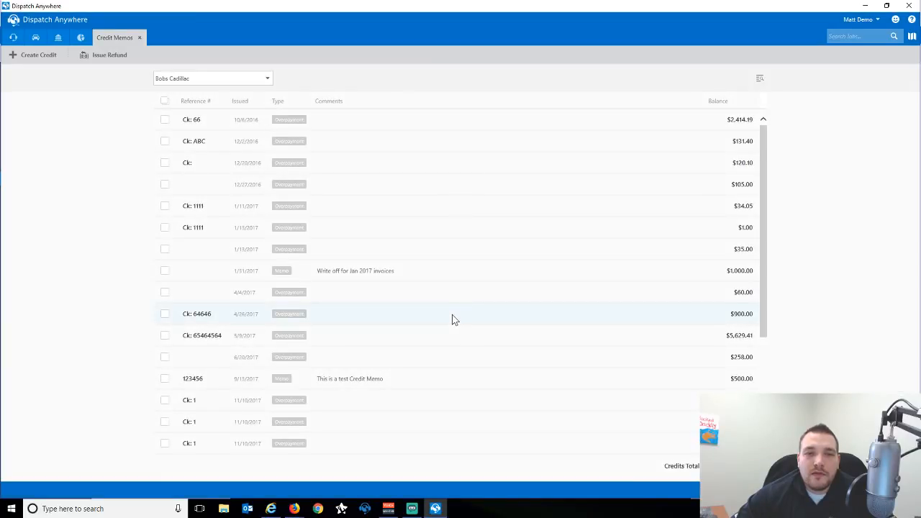
scroll(453, 320, "down", 5)
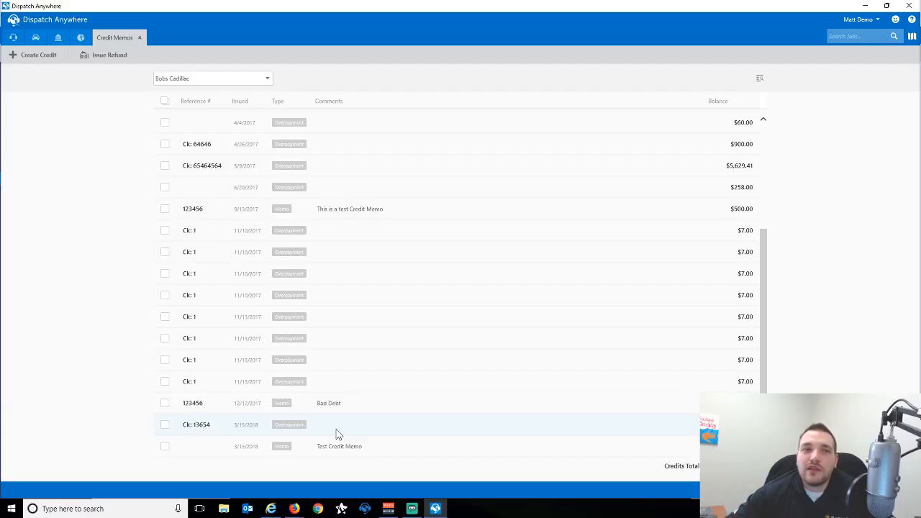
scroll(453, 344, "up", 5)
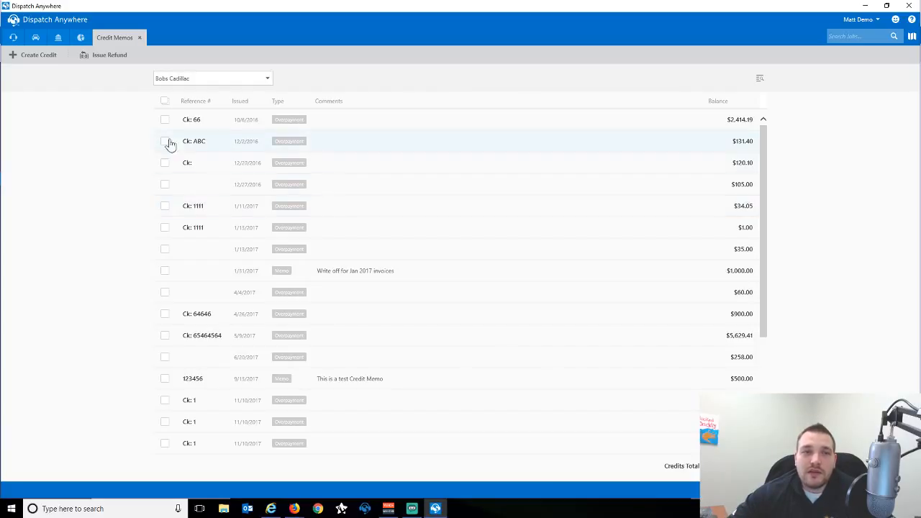
Refund the Ck: ABC, $120.10, 12/27/2016 and Ck: 1111 memos ($390.55) by check dated 3/16/2018.
left_click(164, 141)
left_click(165, 162)
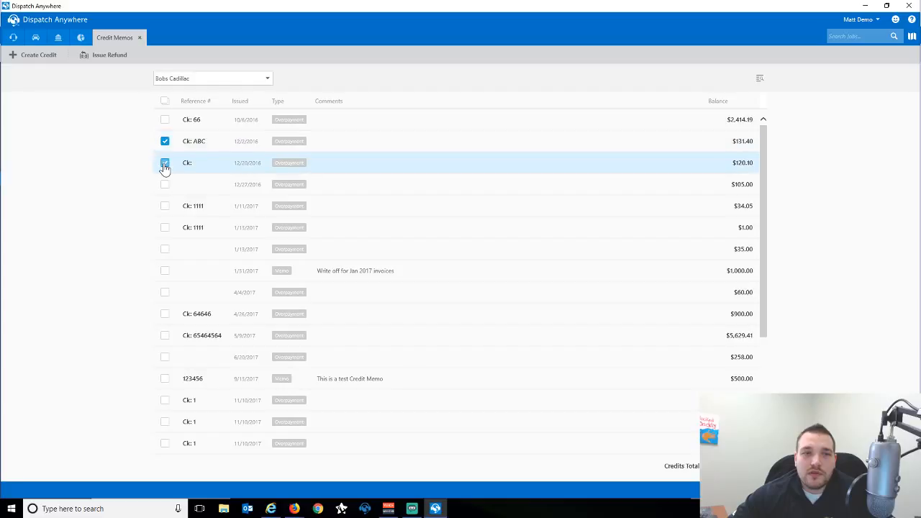
left_click(165, 184)
left_click(165, 206)
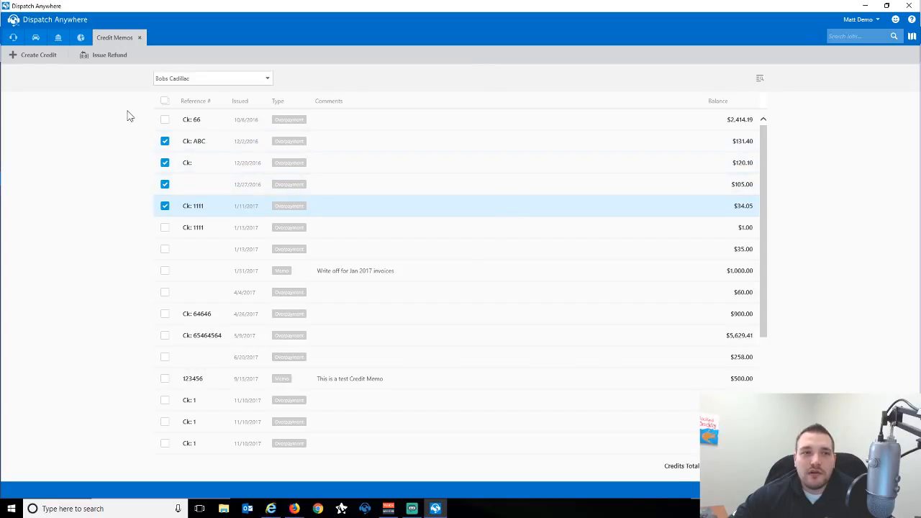
left_click(101, 62)
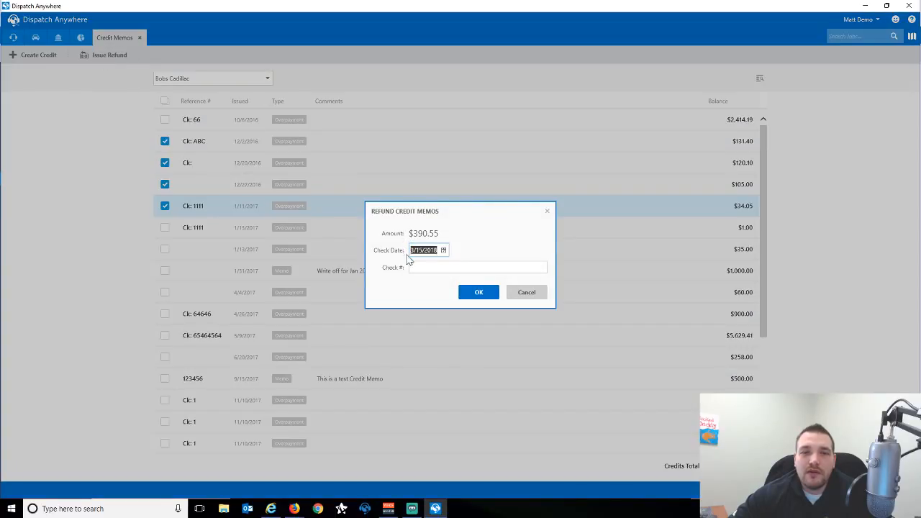
left_click(444, 251)
left_click(502, 308)
left_click(440, 267)
type("123456")
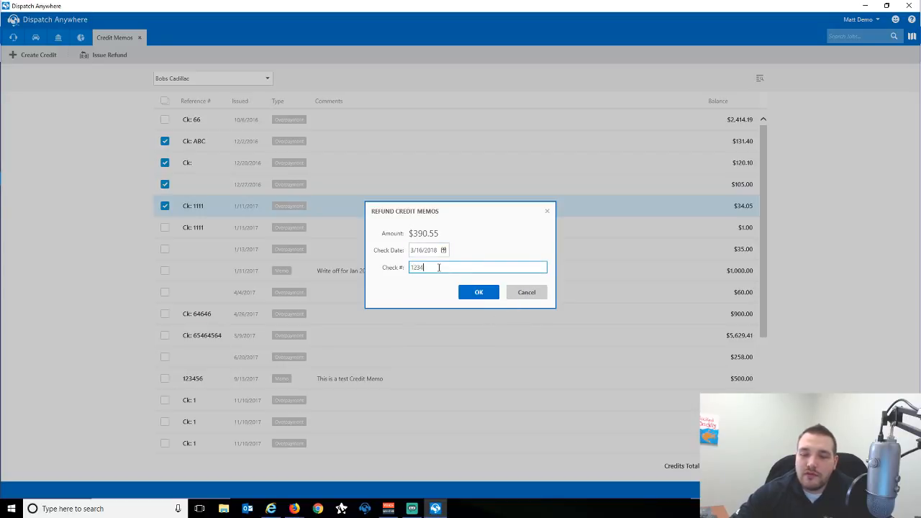
left_click(469, 293)
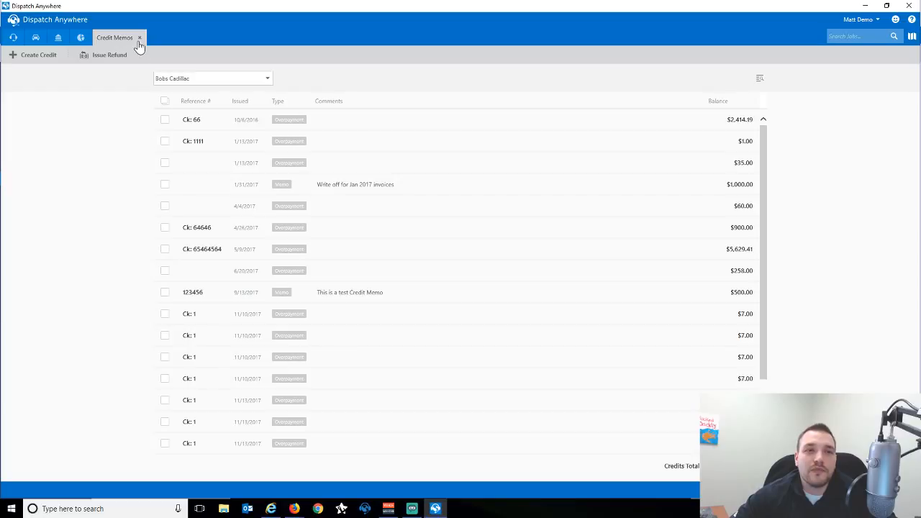
Close Credit Memos and run the Accounts Receivable summary report.
left_click(140, 38)
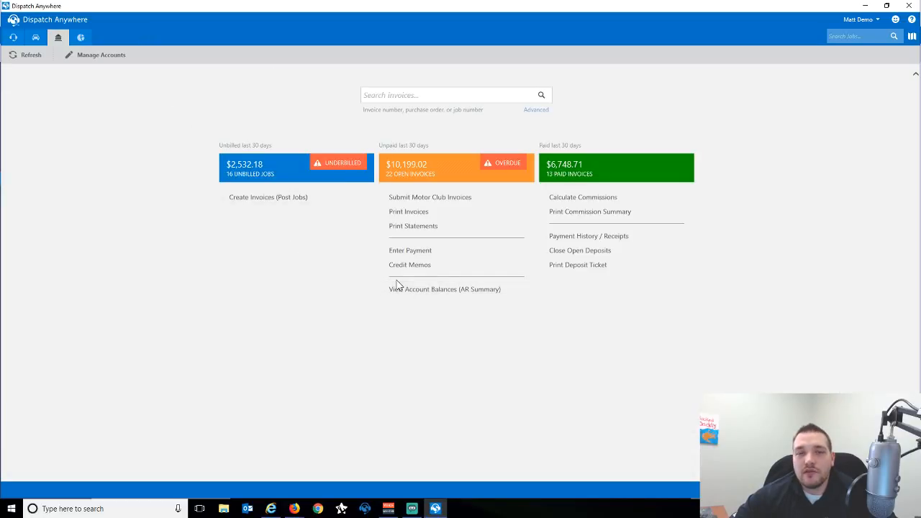
left_click(421, 292)
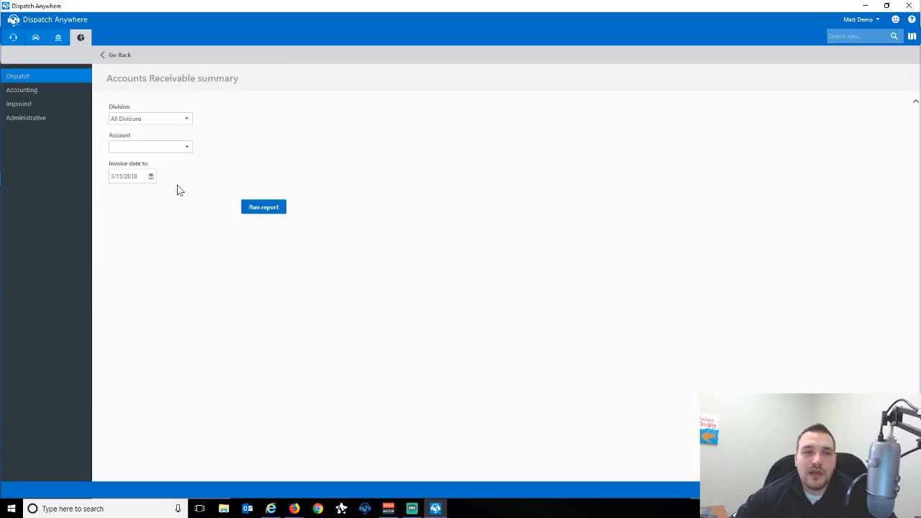
left_click(268, 210)
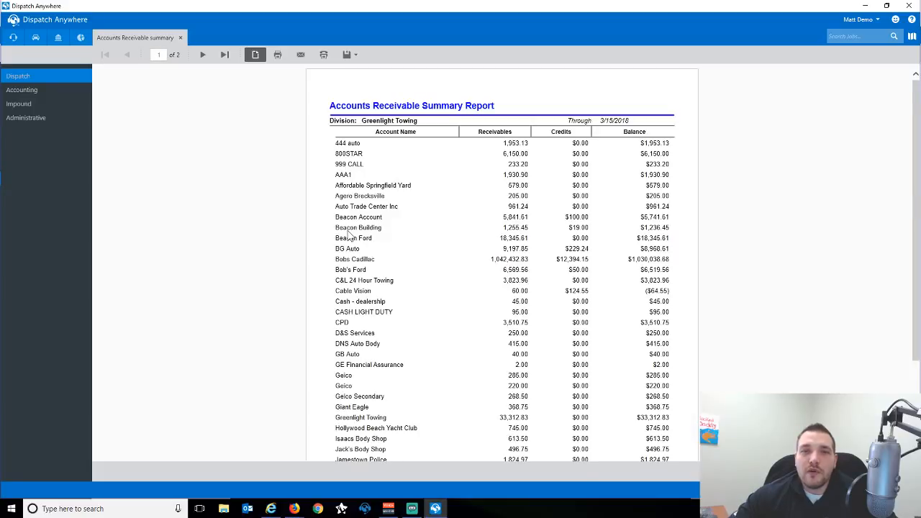
Review both pages of the AR summary report, then close the report.
scroll(443, 238, "down", 3)
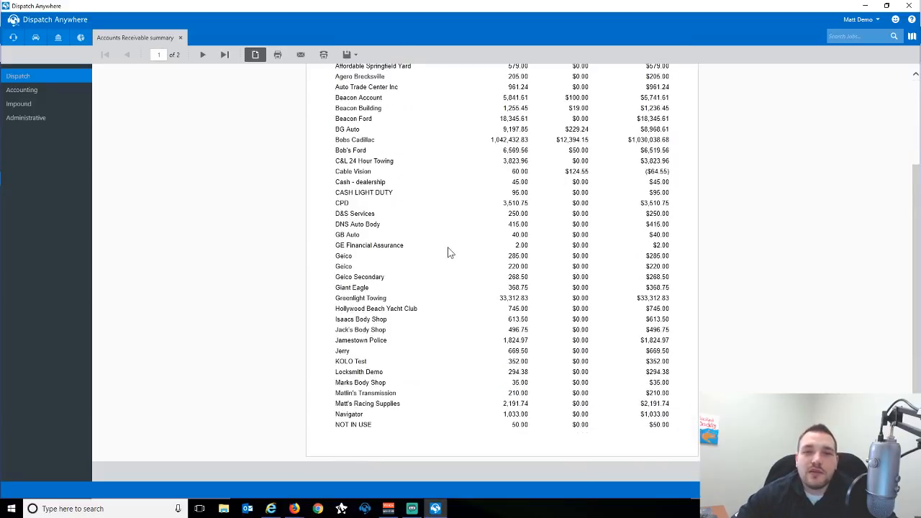
scroll(447, 251, "up", 1)
scroll(450, 237, "up", 1)
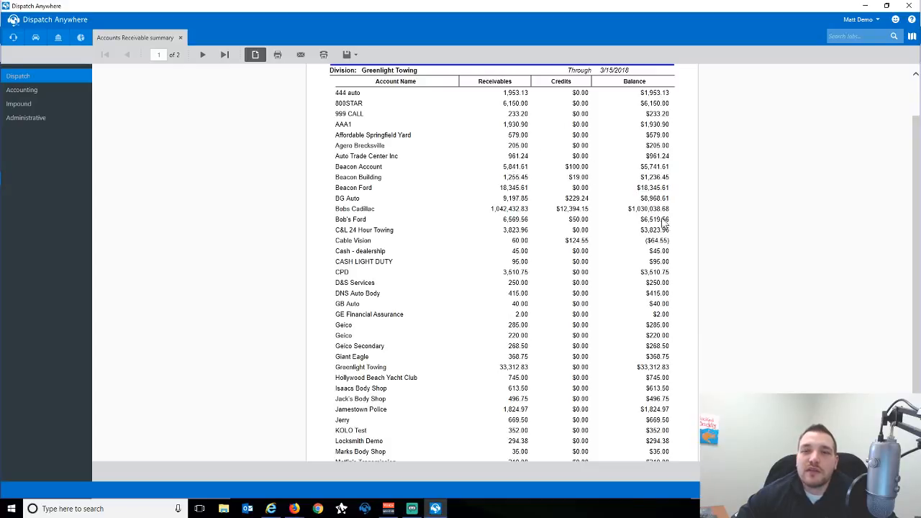
scroll(648, 220, "down", 2)
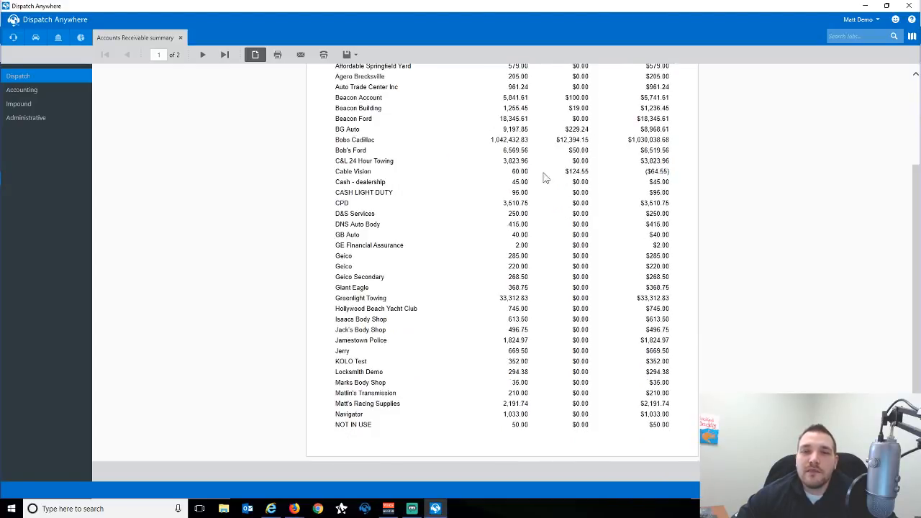
left_click(202, 55)
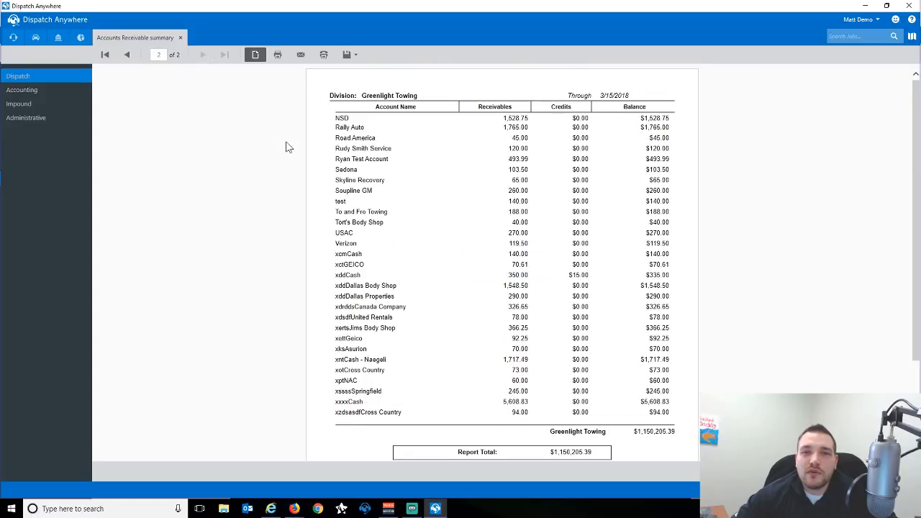
scroll(380, 218, "down", 2)
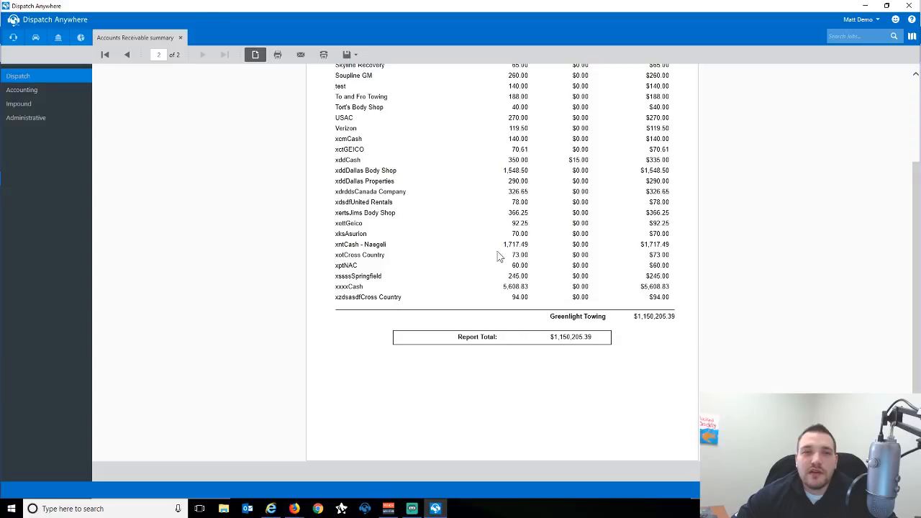
left_click(180, 40)
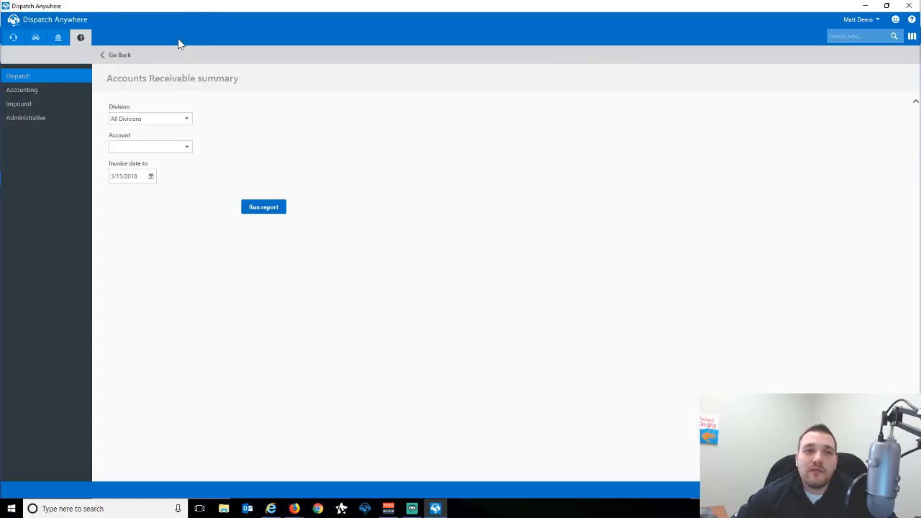
Go back to the Accounting reports list and open Accounts Receivable summary with Aging.
left_click(102, 55)
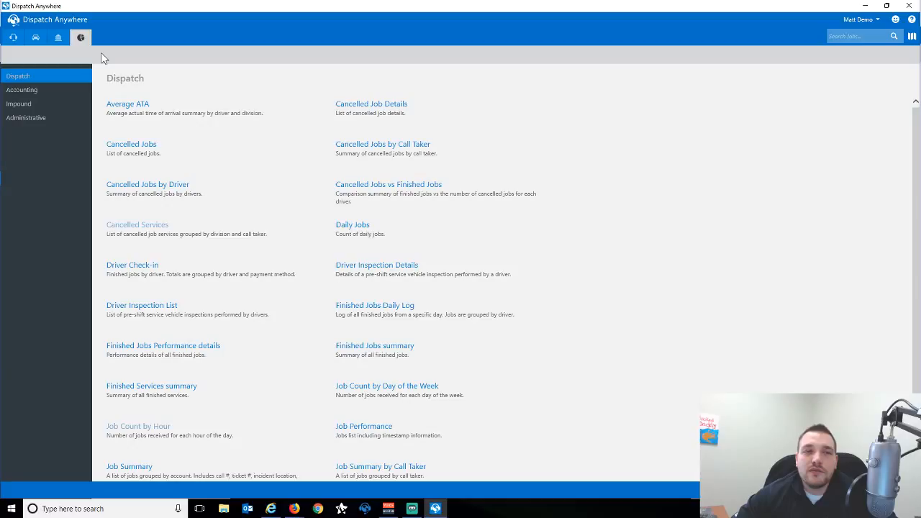
left_click(34, 91)
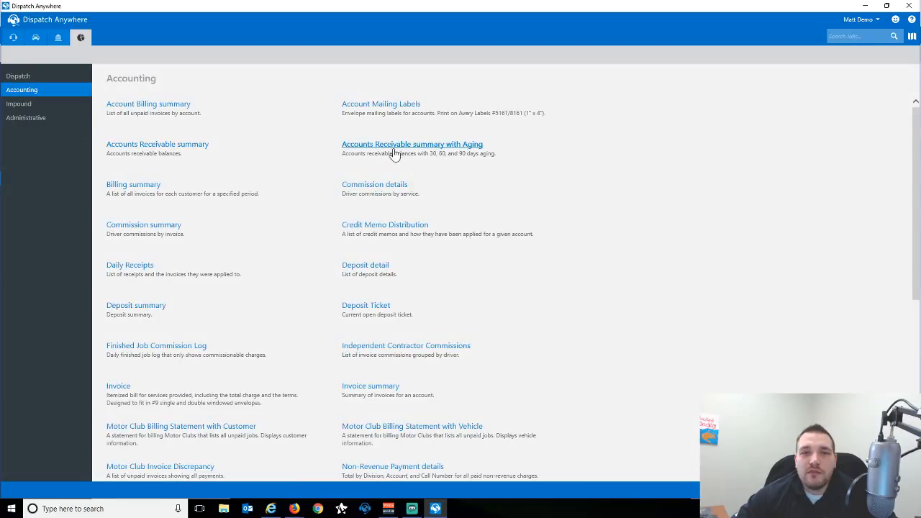
left_click(422, 146)
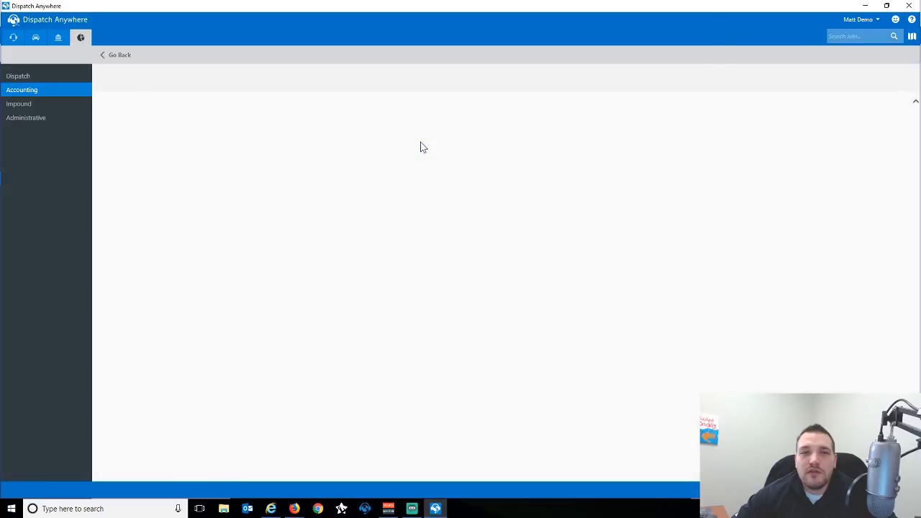
Generate the AR Aging report ($1,150,145.39 total), review both pages, close it, and return to accounting.
left_click(254, 207)
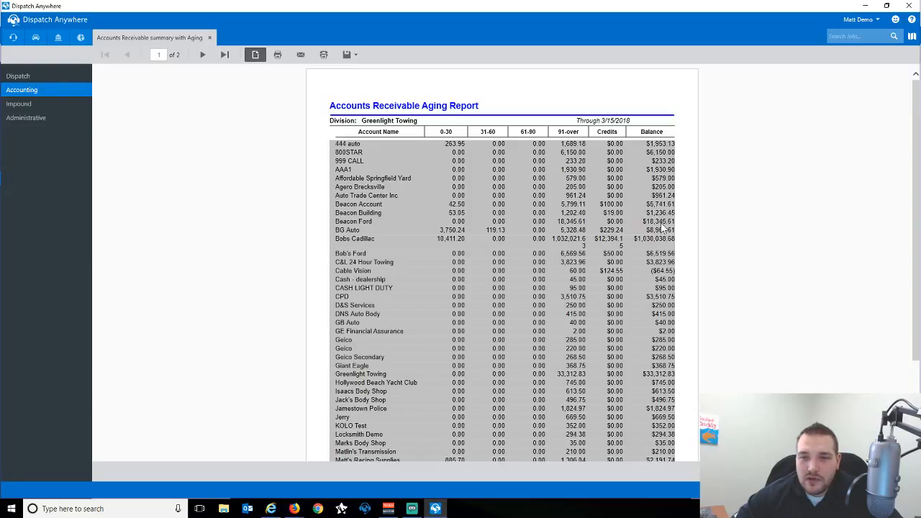
scroll(404, 173, "down", 2)
scroll(404, 174, "down", 3)
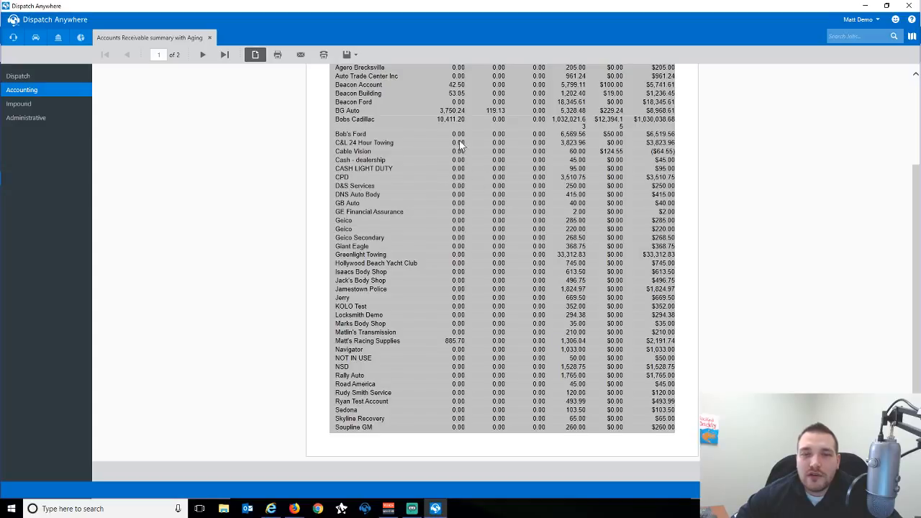
scroll(504, 180, "up", 4)
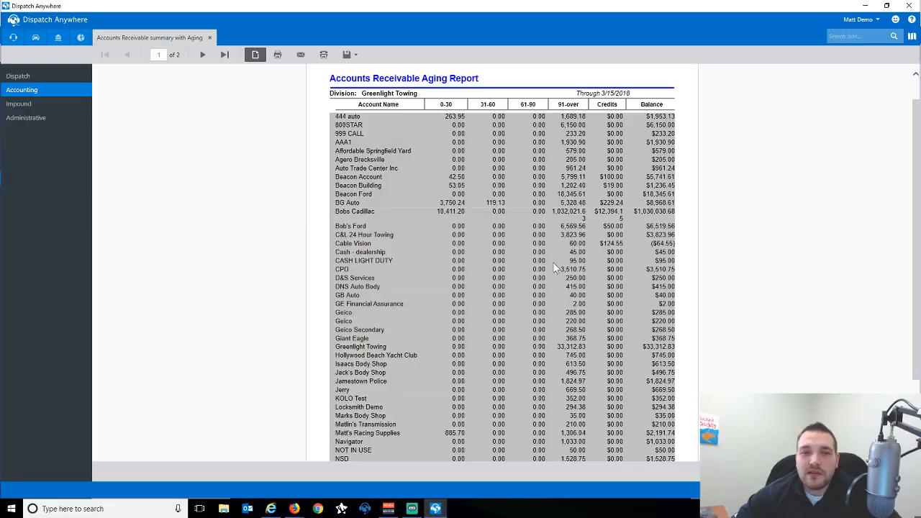
left_click(202, 54)
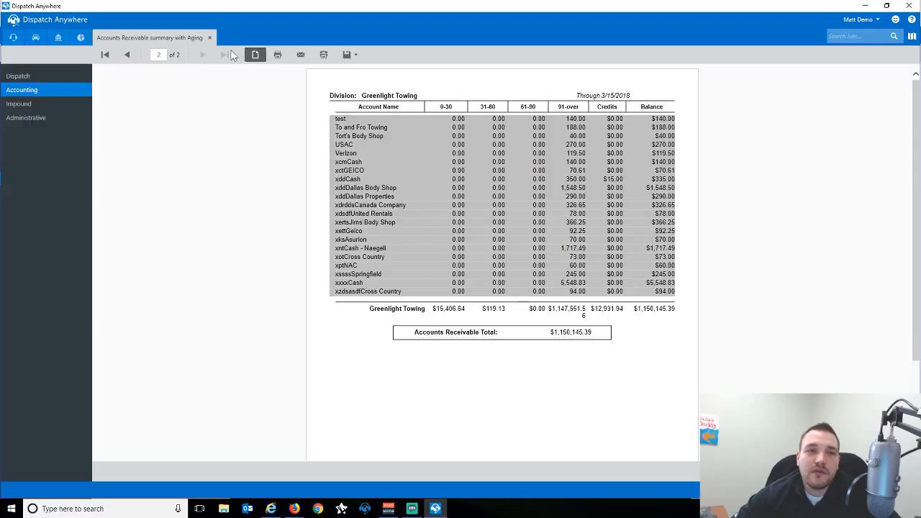
left_click(210, 37)
left_click(58, 37)
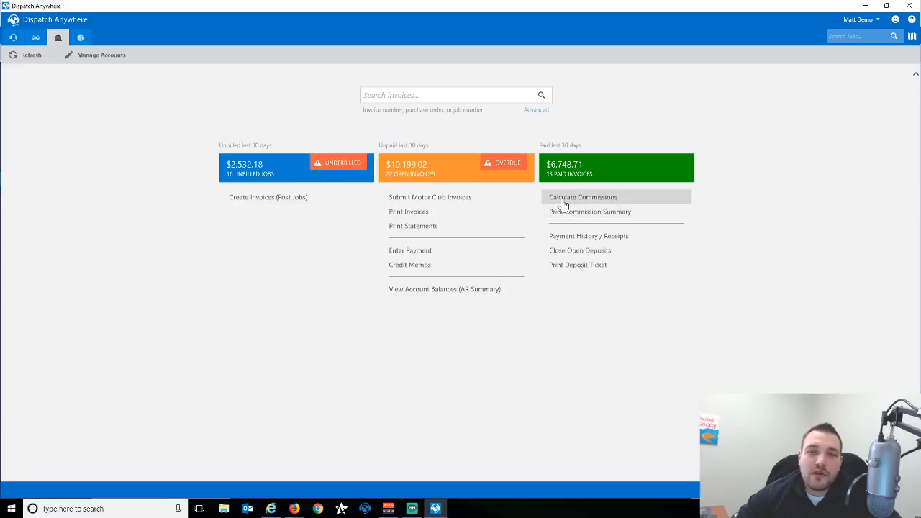
Calculate commissions filtered to jobs finished This Month.
left_click(572, 199)
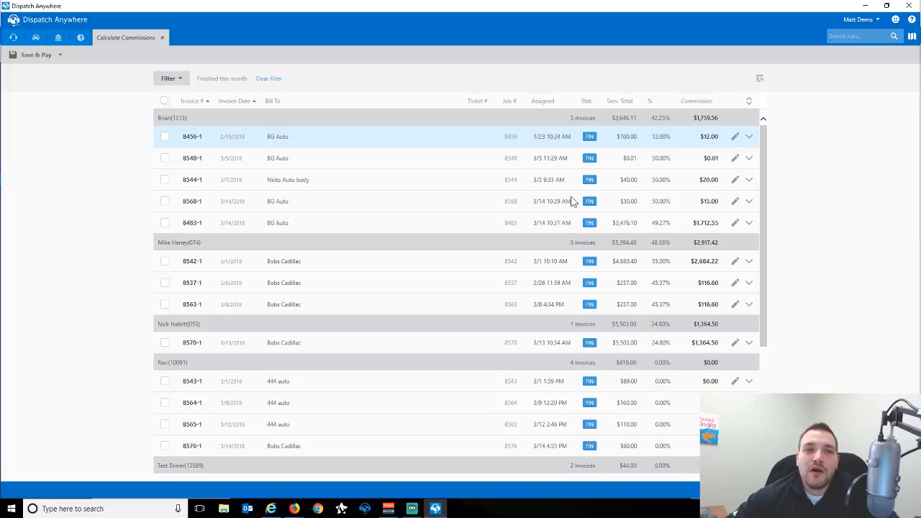
left_click(171, 78)
left_click(388, 101)
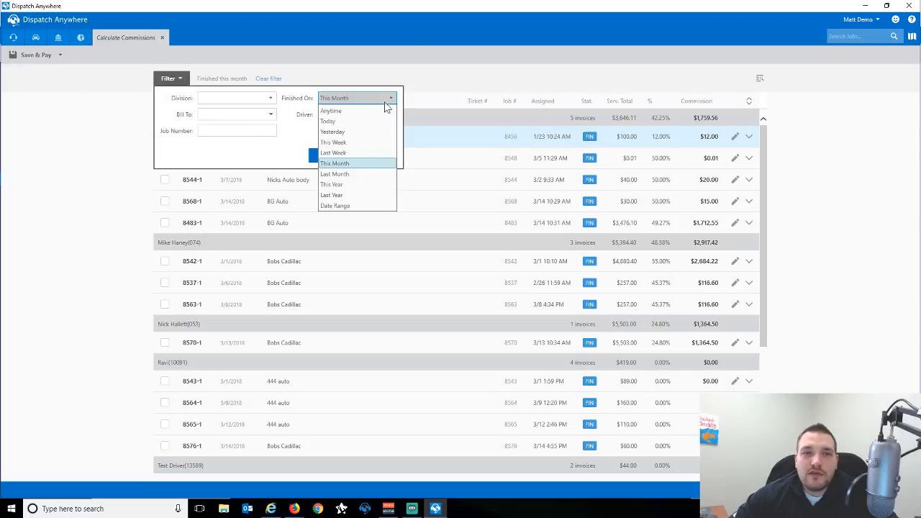
left_click(342, 165)
left_click(325, 154)
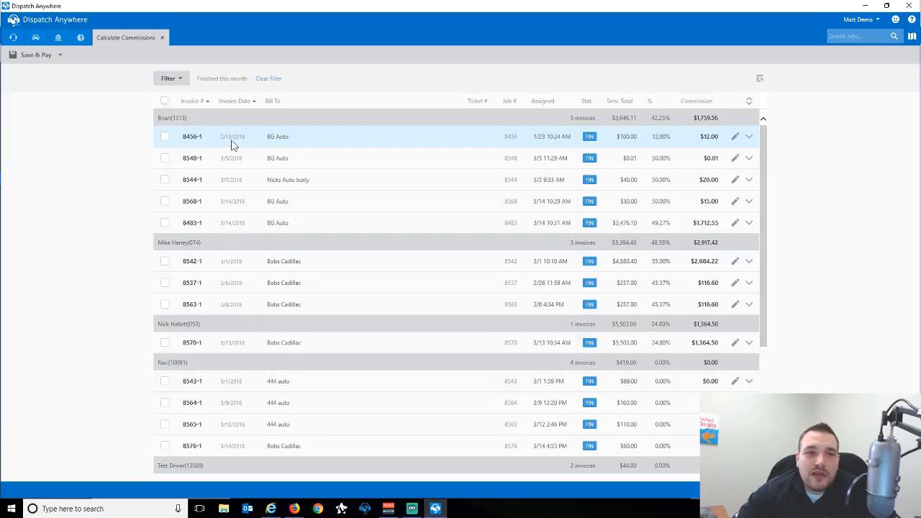
Expand invoices 8456-1, 8548-1, 8544-1 and 8483-1 to show their per-service commissions.
left_click(749, 137)
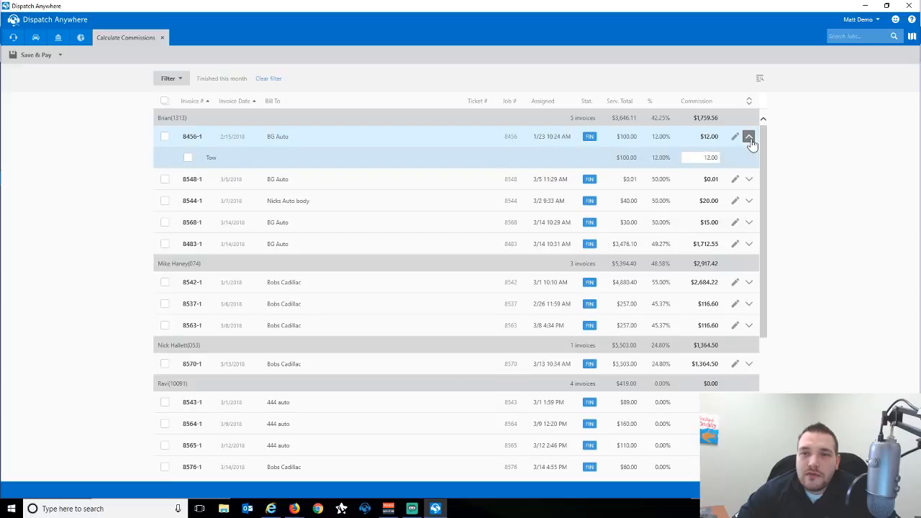
left_click(748, 137)
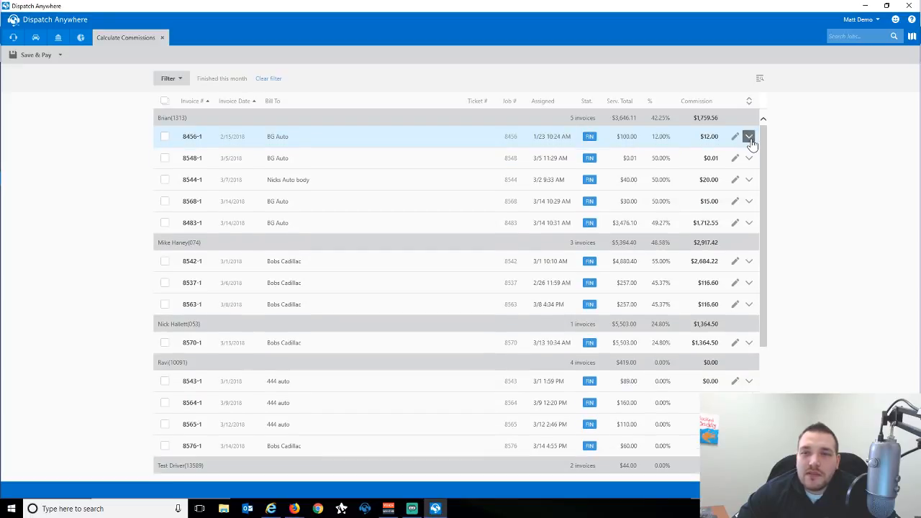
left_click(748, 137)
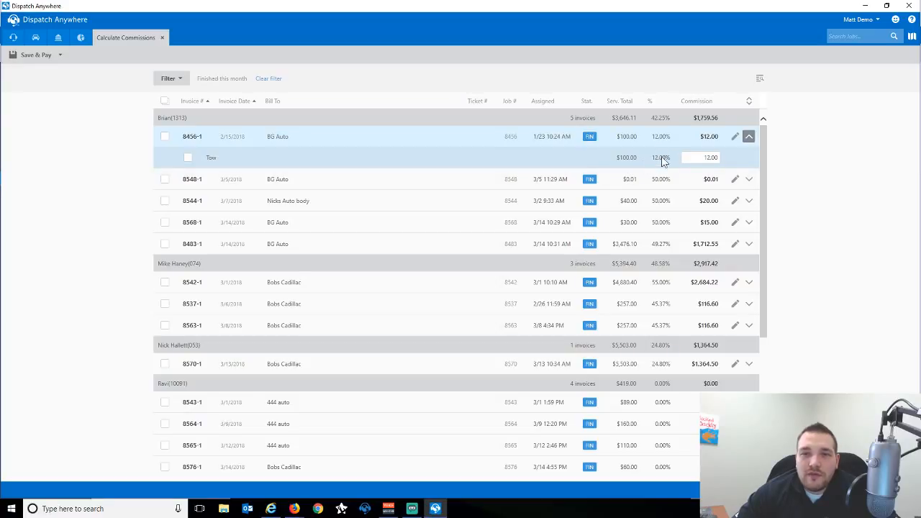
left_click(749, 179)
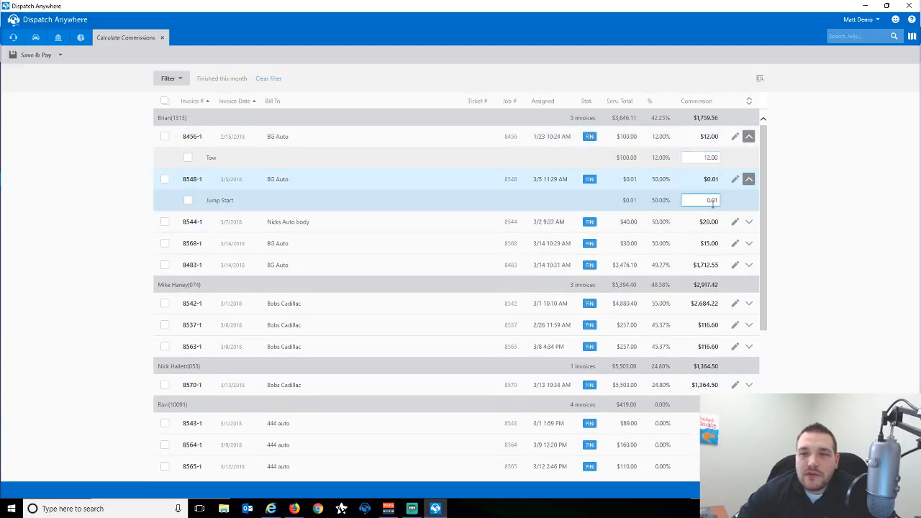
left_click(749, 222)
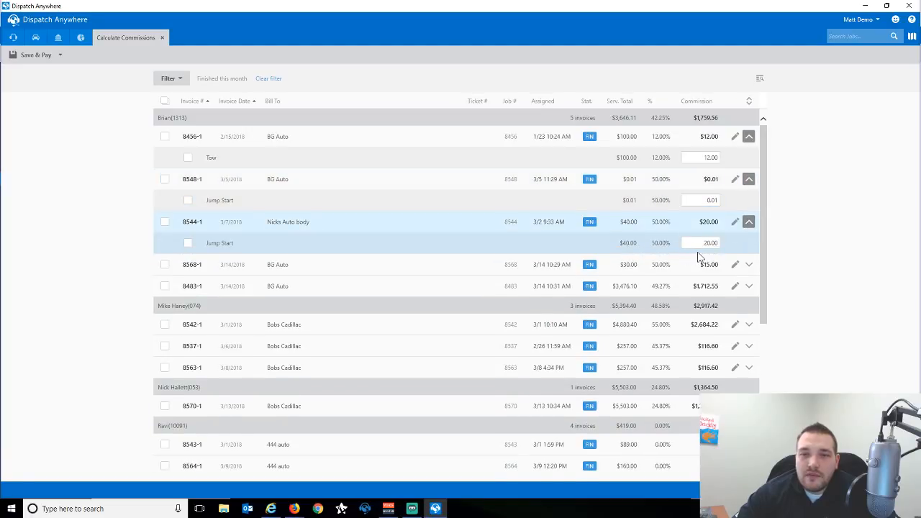
left_click(749, 287)
scroll(676, 257, "down", 1)
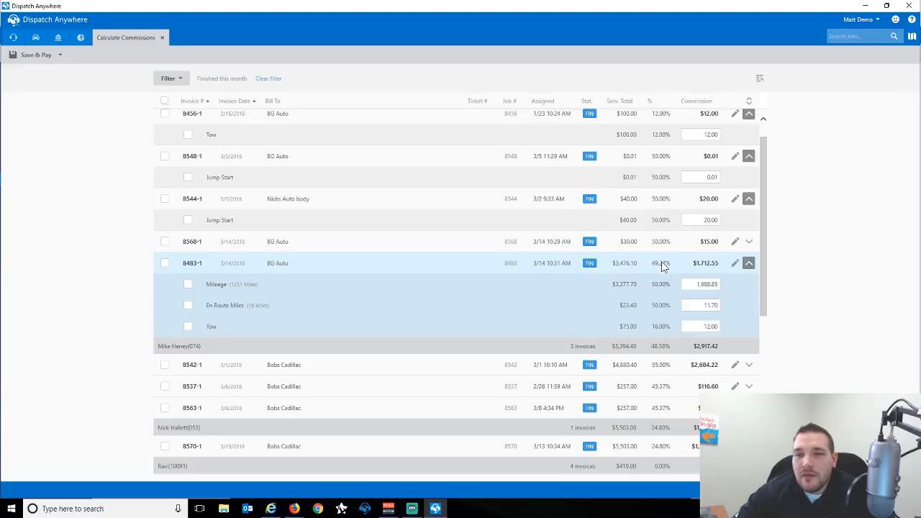
scroll(664, 266, "up", 1)
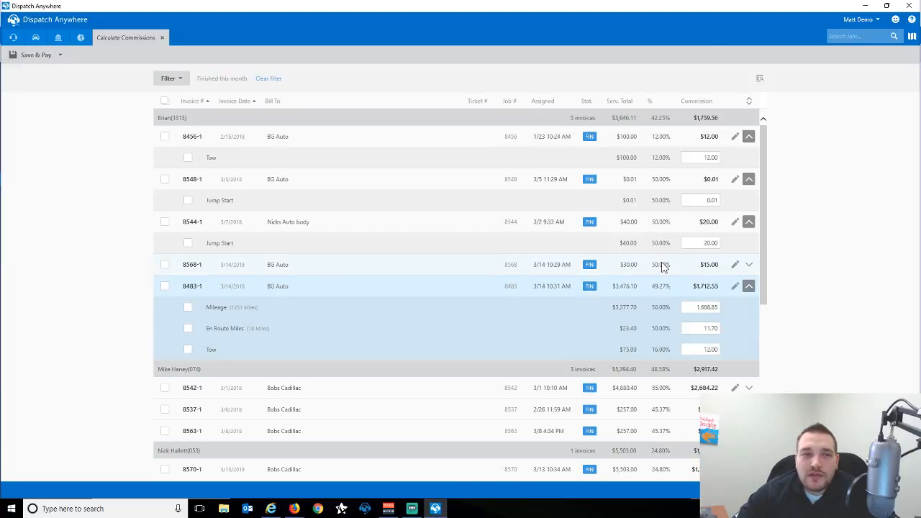
Set the Tow commission on invoice 8456-1 to 15.00.
left_click(695, 158)
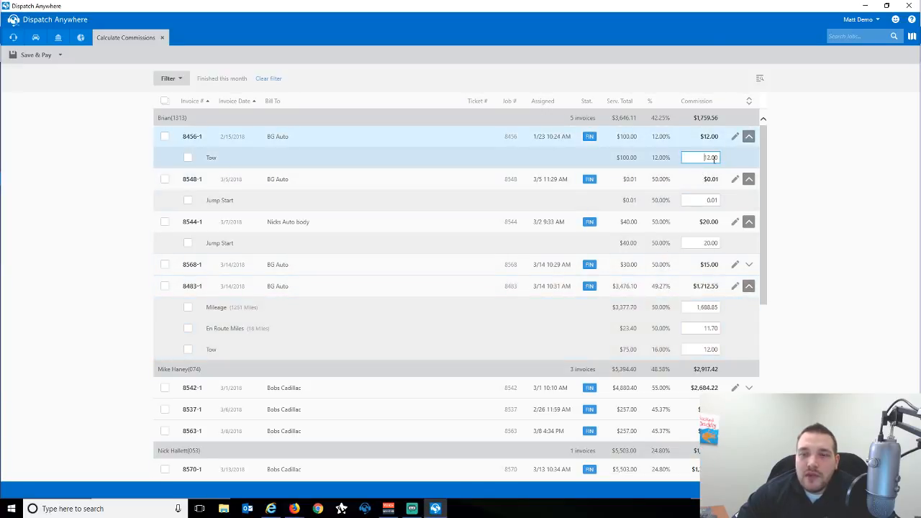
double_click(714, 159)
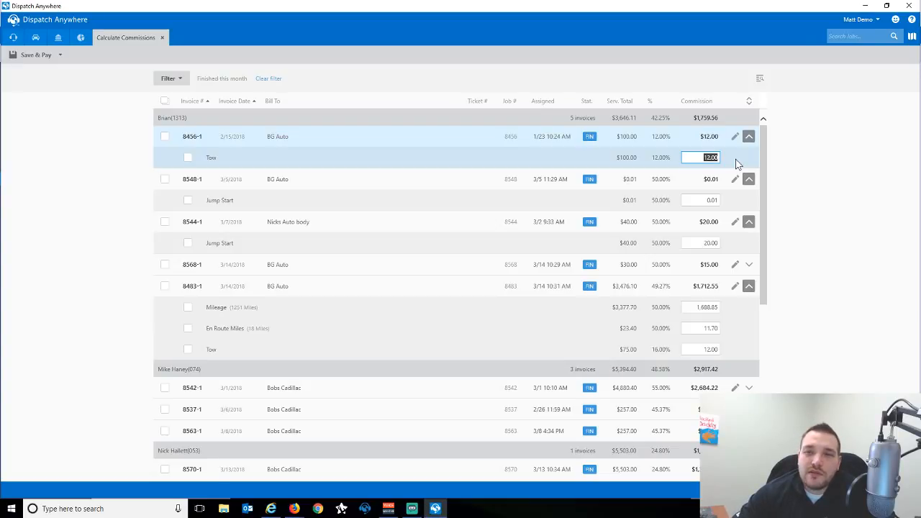
type("50.00")
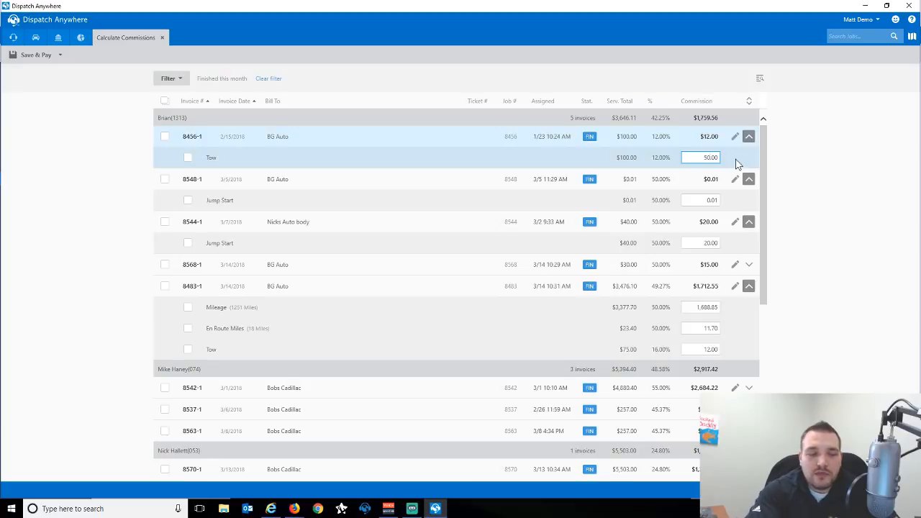
key("Return")
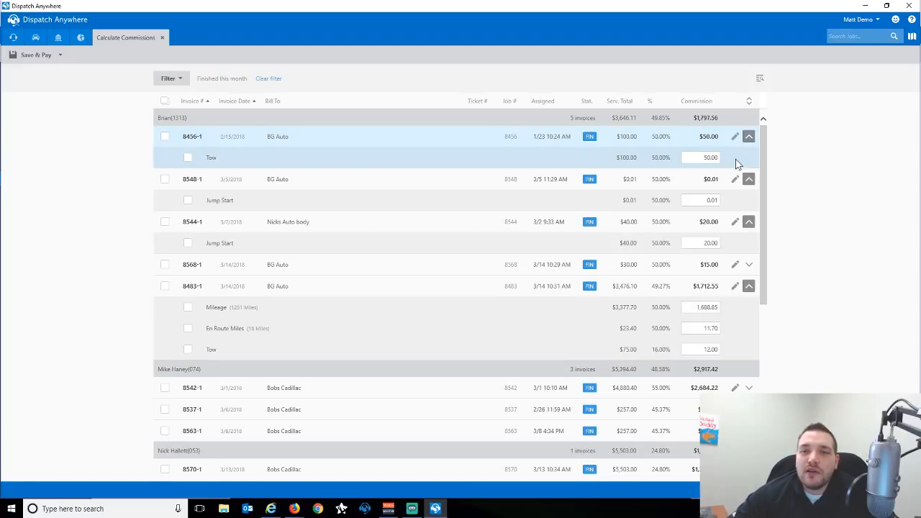
left_click_drag(700, 159, 725, 158)
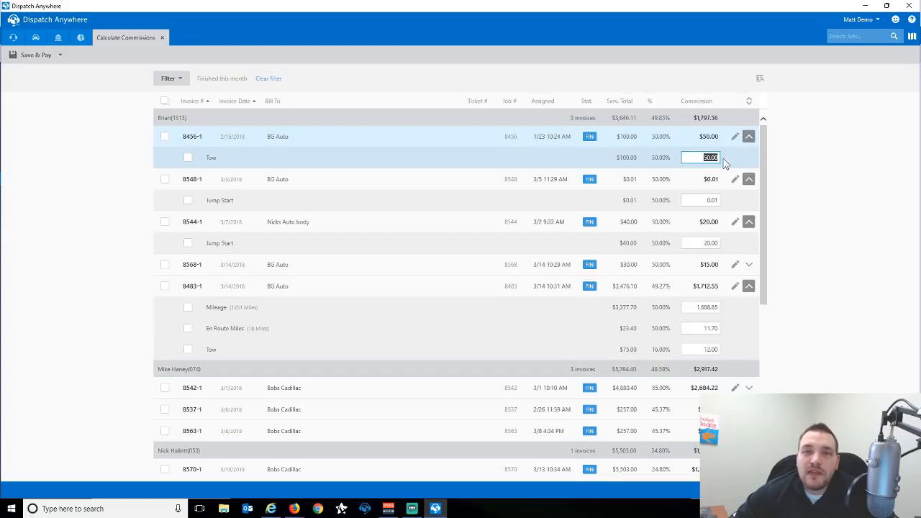
type("15.00")
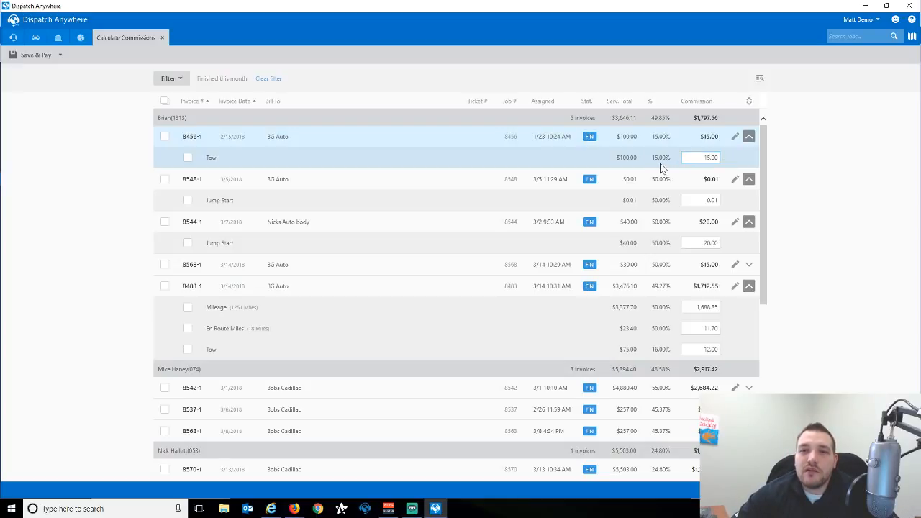
Set invoice 8544-1's Jump Start commission to 15.00% ($6.00), then open invoice 8456-1.
left_click(689, 242)
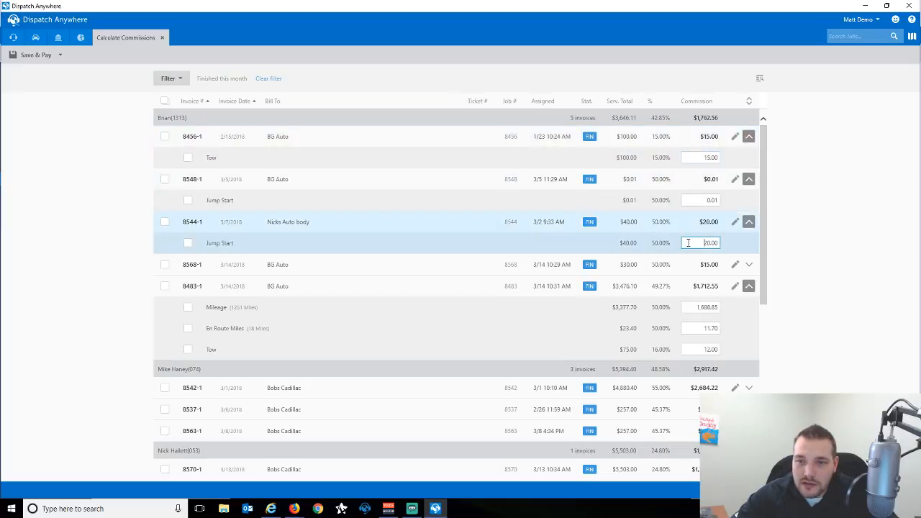
type("15.00")
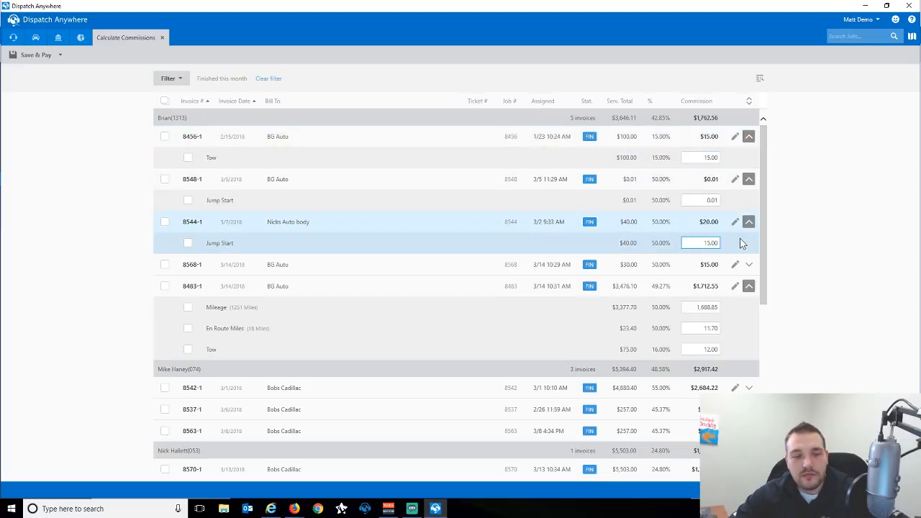
type("%")
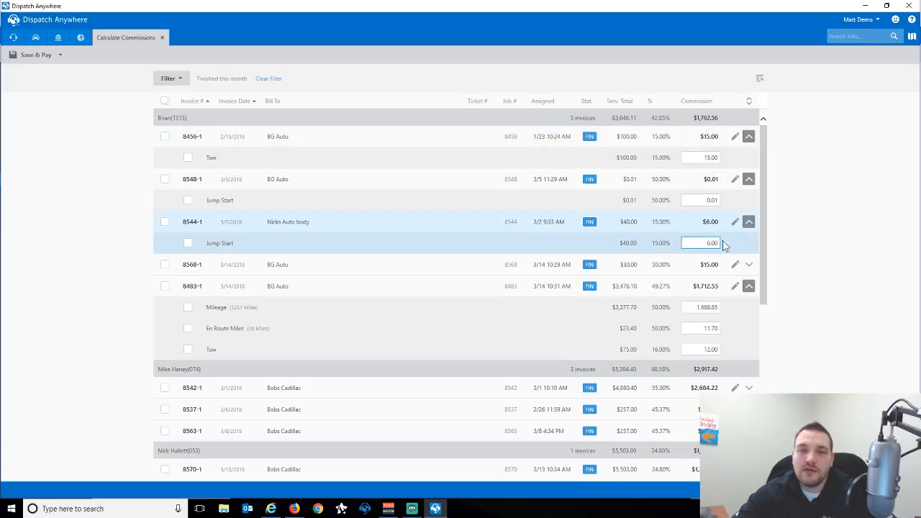
left_click(699, 245)
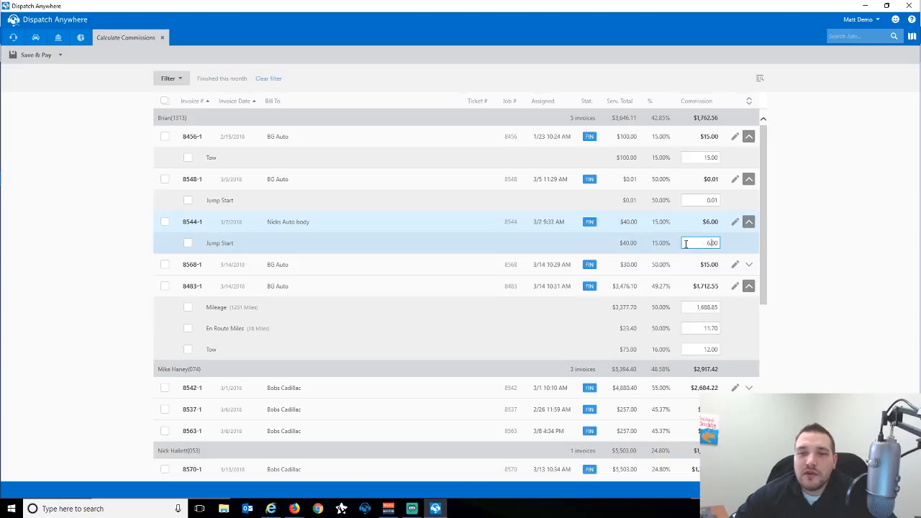
scroll(686, 255, "down", 1)
scroll(686, 254, "up", 1)
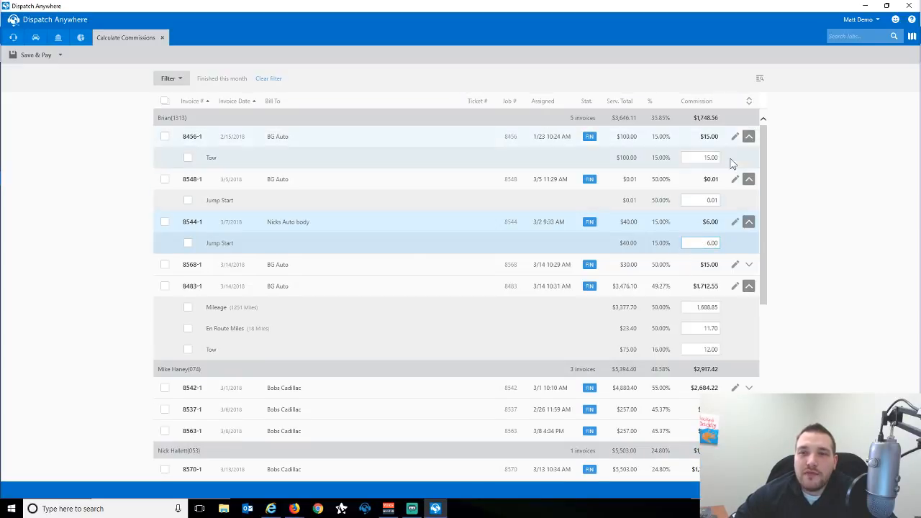
left_click(735, 136)
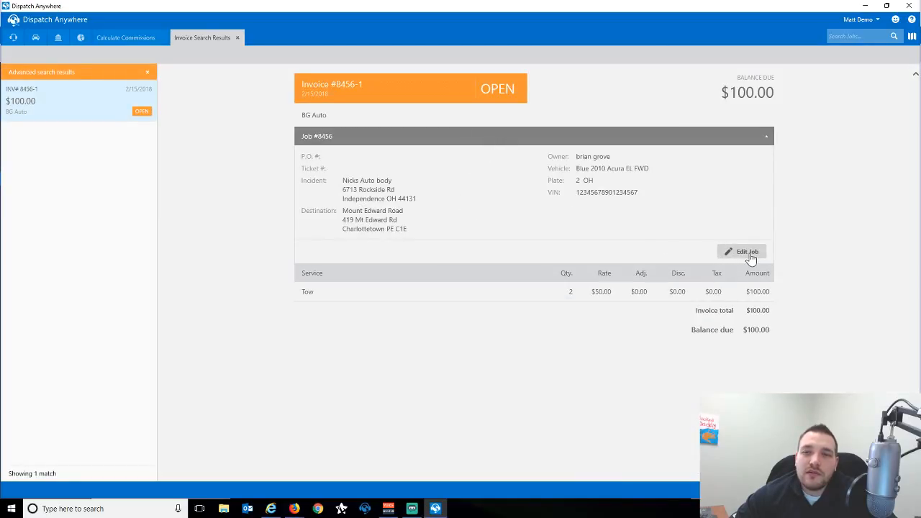
left_click(748, 253)
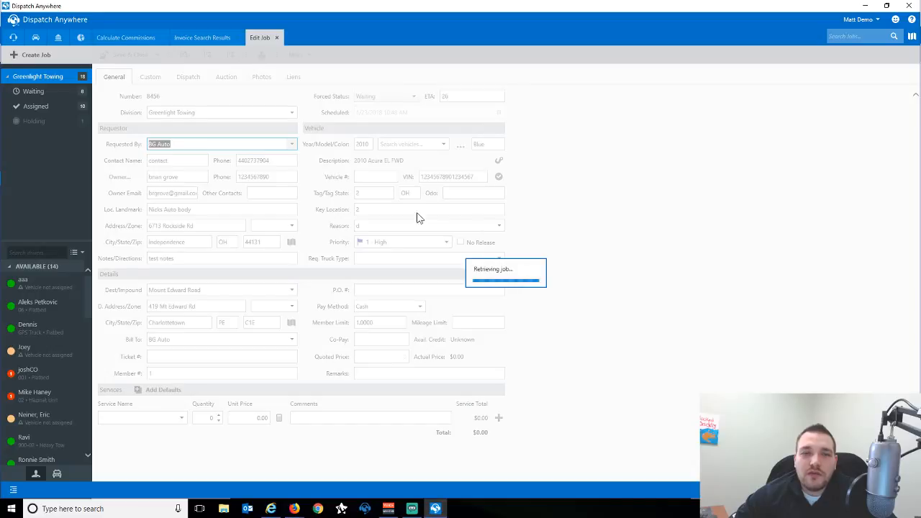
left_click(274, 38)
left_click(241, 38)
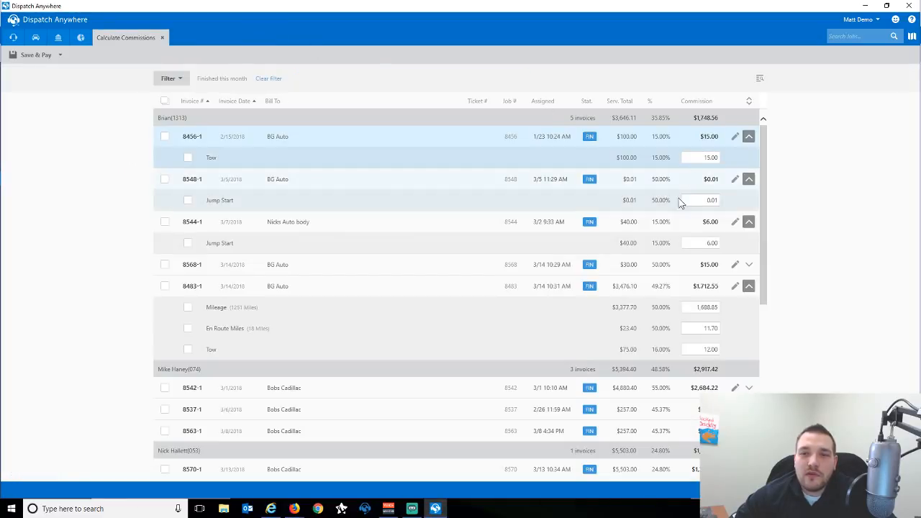
scroll(627, 216, "down", 5)
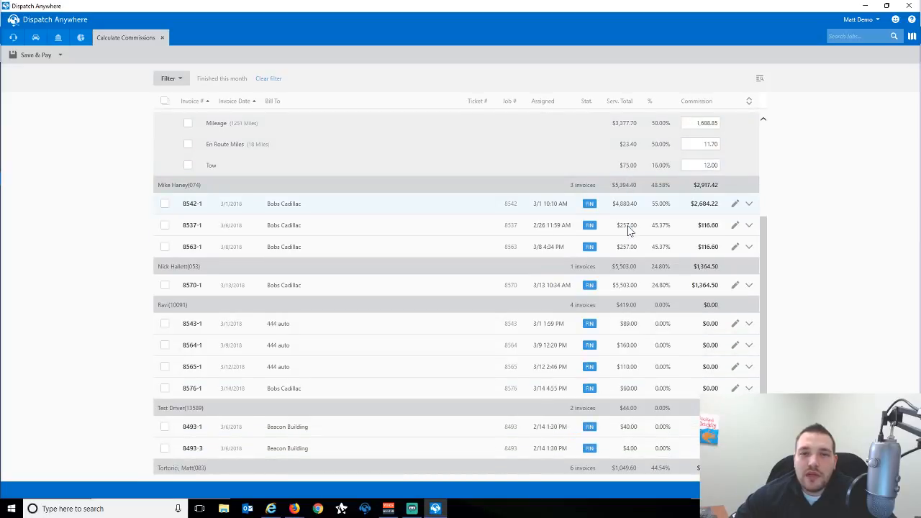
left_click(748, 205)
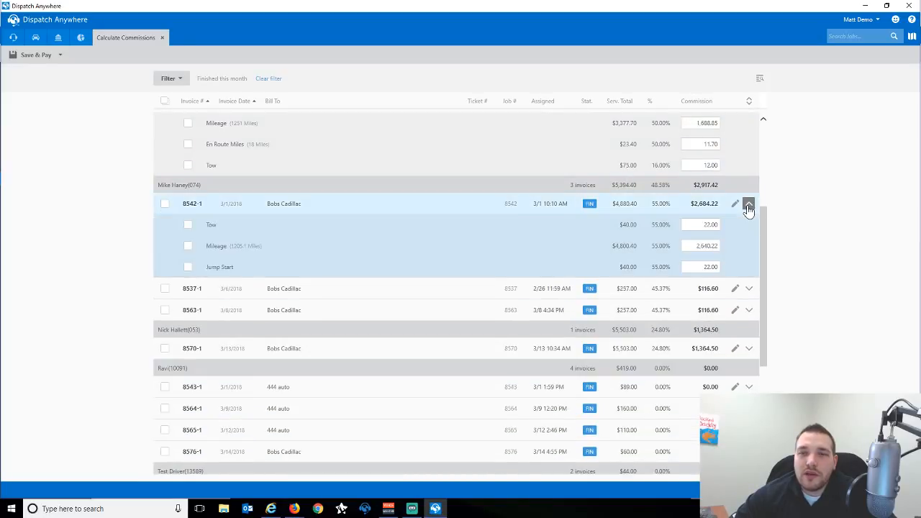
left_click(748, 204)
scroll(389, 251, "up", 3)
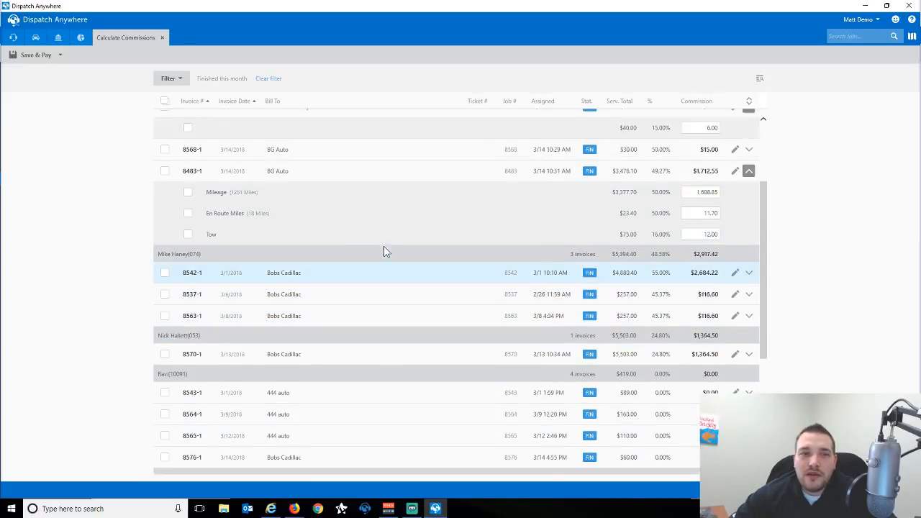
scroll(287, 238, "up", 1)
Select invoices 8456-1, 8544-1, 8548-1, 8568-1 and 8483-1 for payment.
left_click(165, 136)
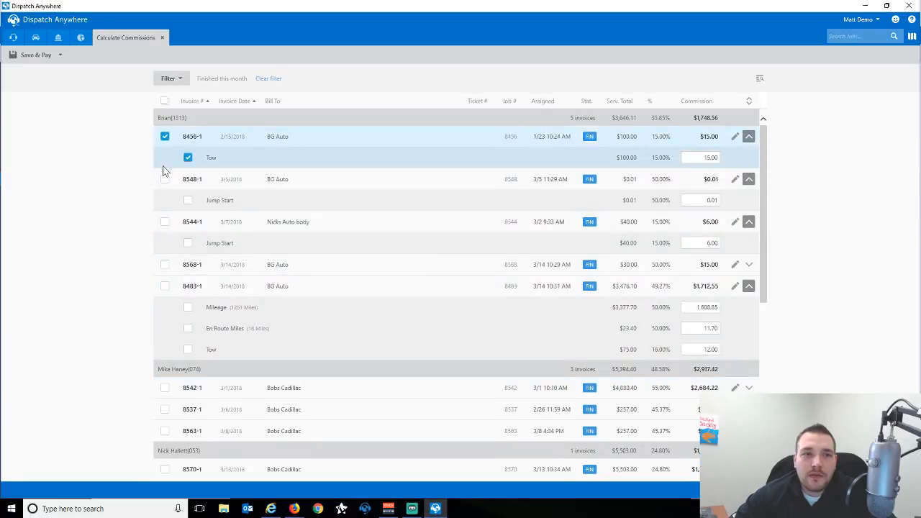
left_click(165, 221)
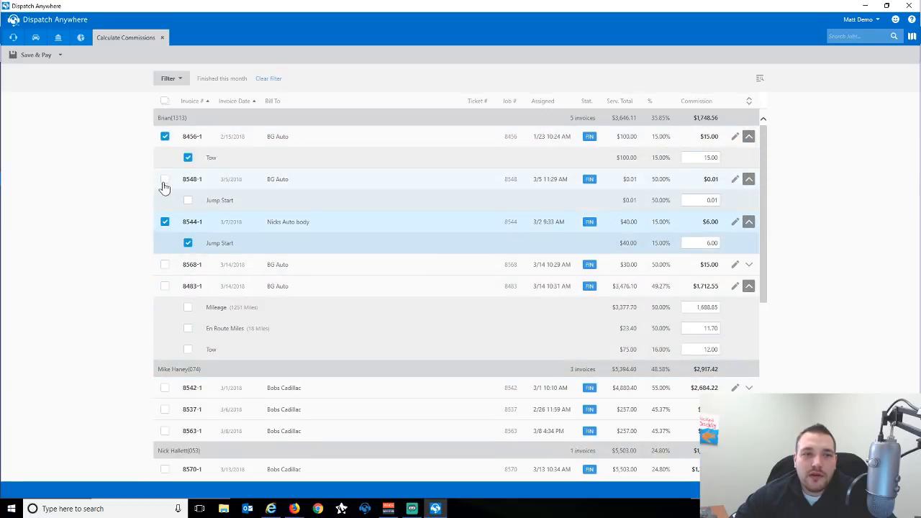
left_click(165, 179)
left_click(165, 264)
left_click(165, 285)
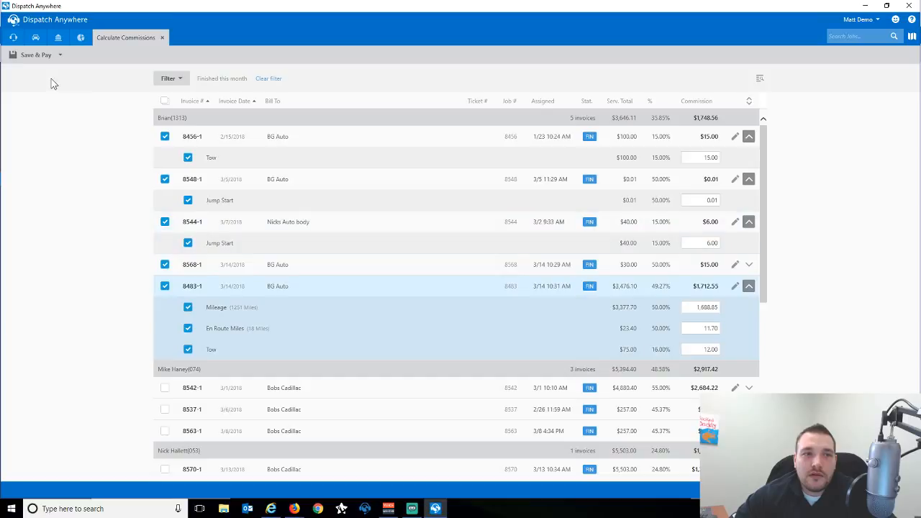
Save & Pay the selected commissions with pay date 3/16/2018, then refresh the list.
left_click(59, 56)
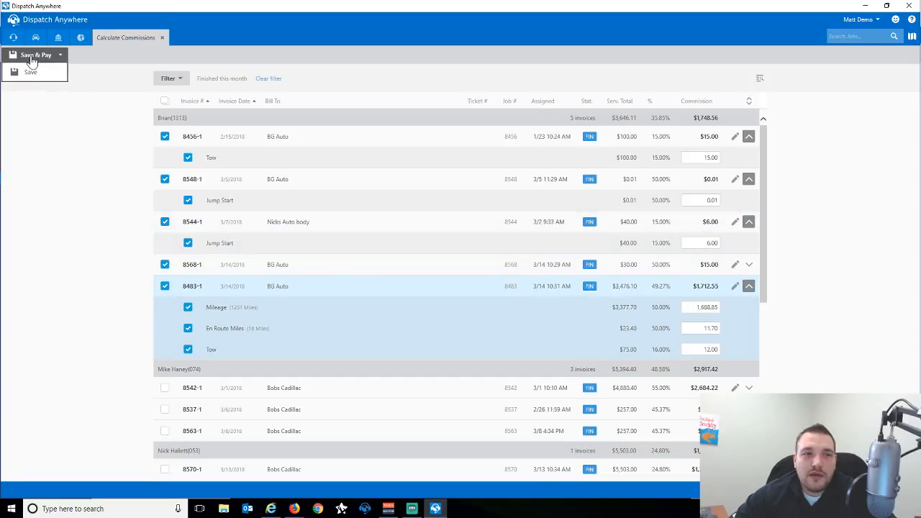
left_click(30, 55)
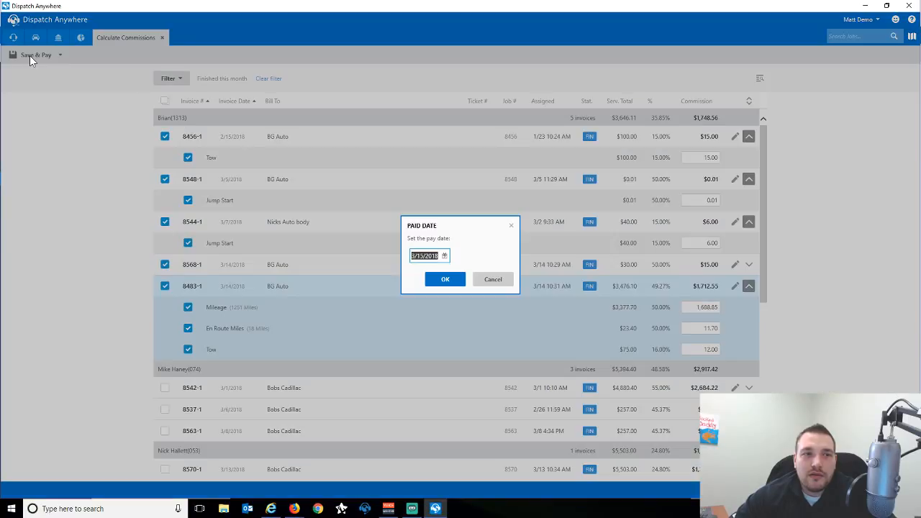
left_click(446, 258)
left_click(504, 319)
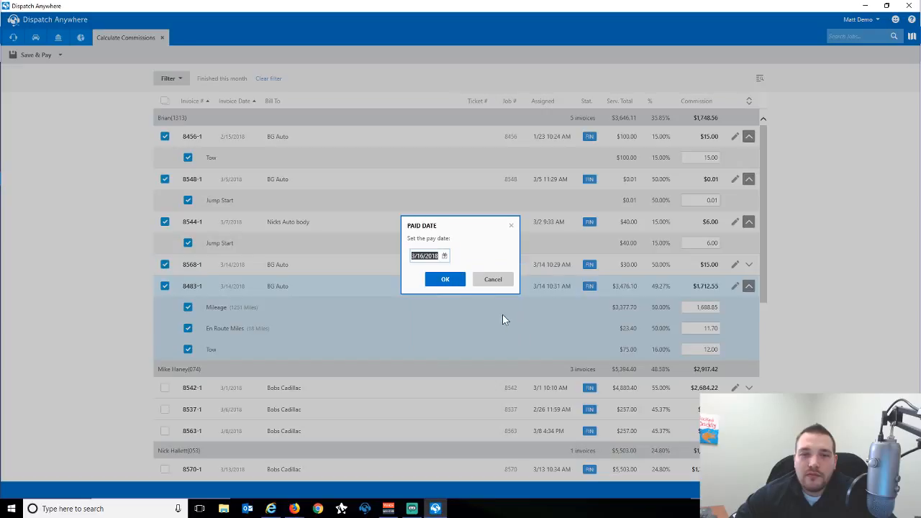
left_click(447, 281)
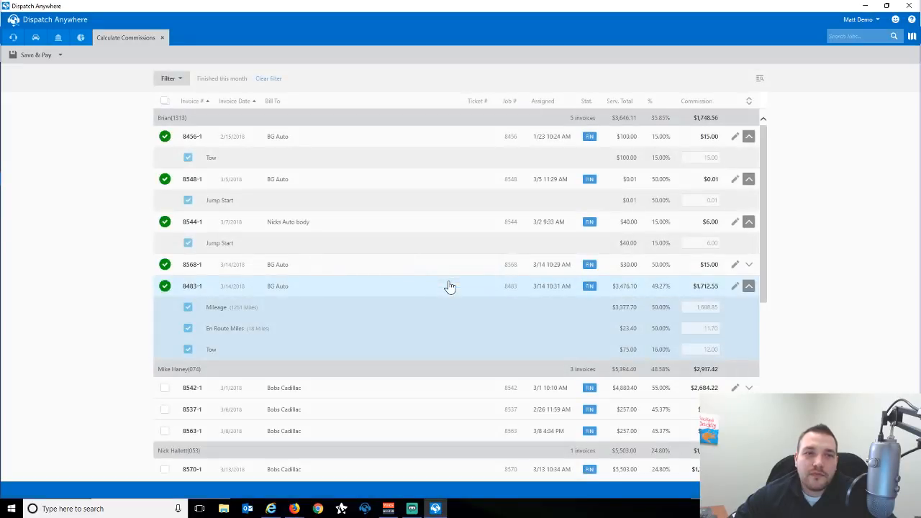
left_click(171, 78)
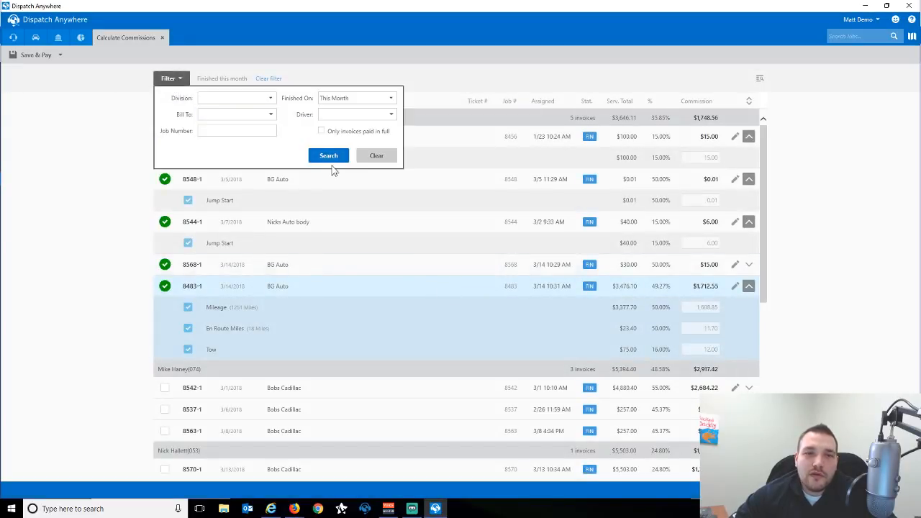
left_click(329, 156)
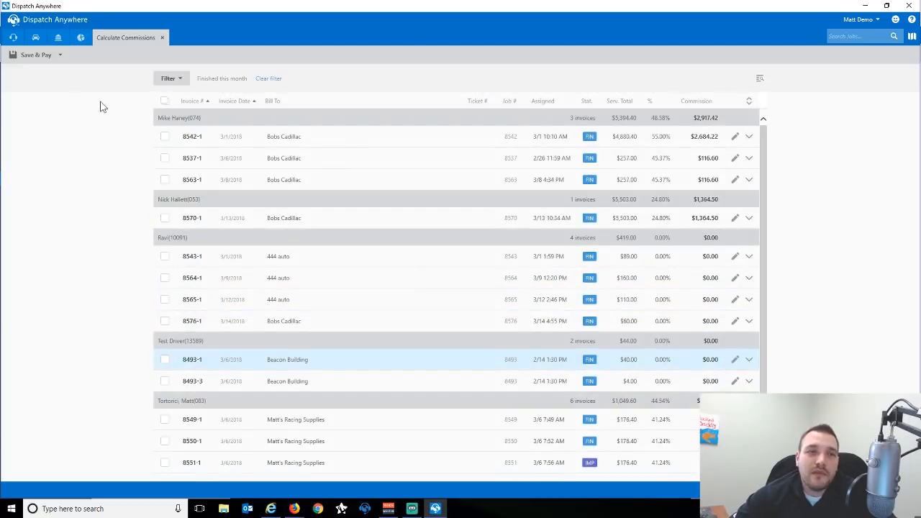
Run the Commission summary for pay dates 3/16/2018 to 3/16/2018, then close the report.
left_click(59, 39)
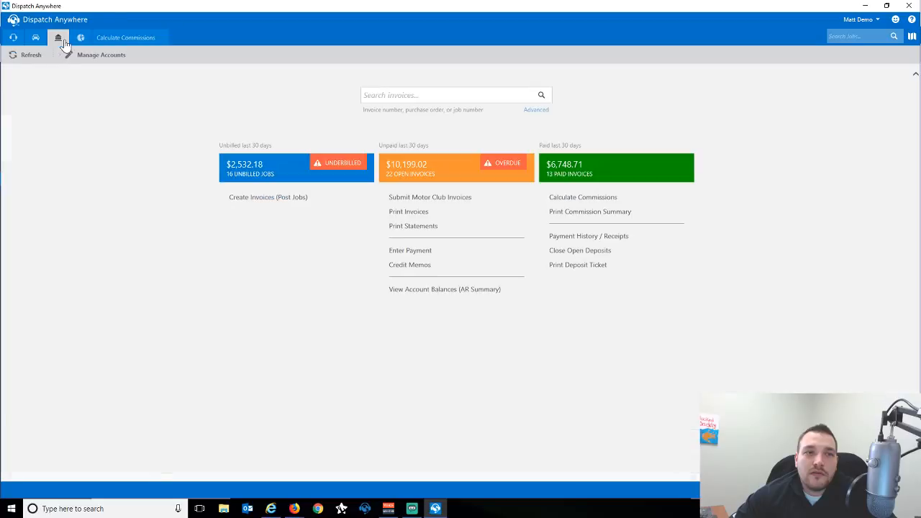
left_click(580, 213)
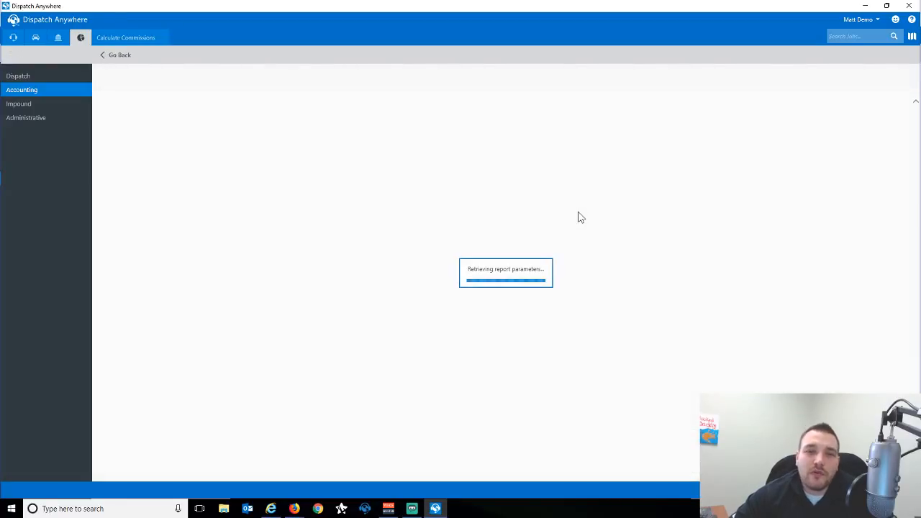
left_click(150, 206)
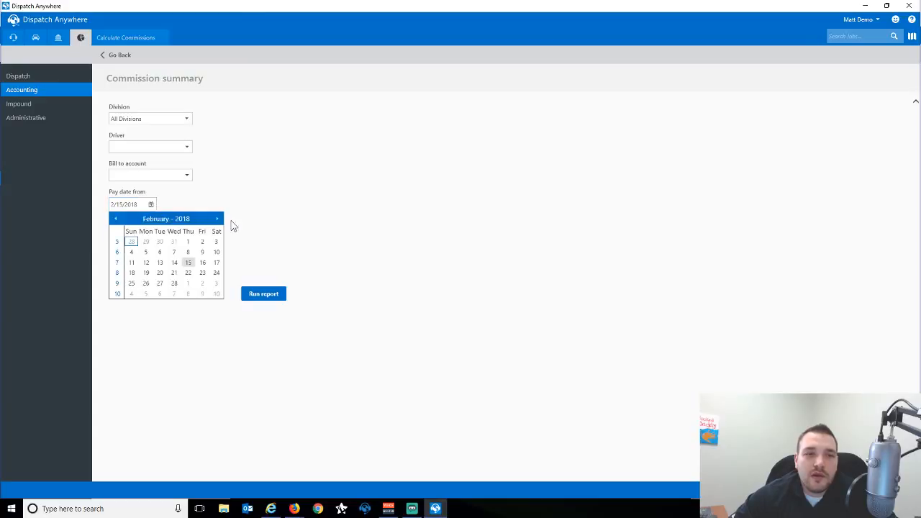
left_click(203, 264)
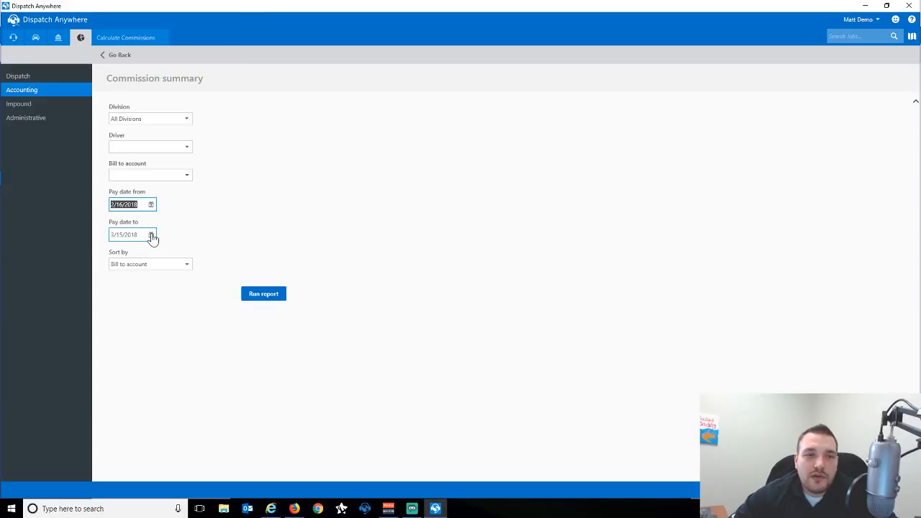
left_click(150, 234)
left_click(202, 293)
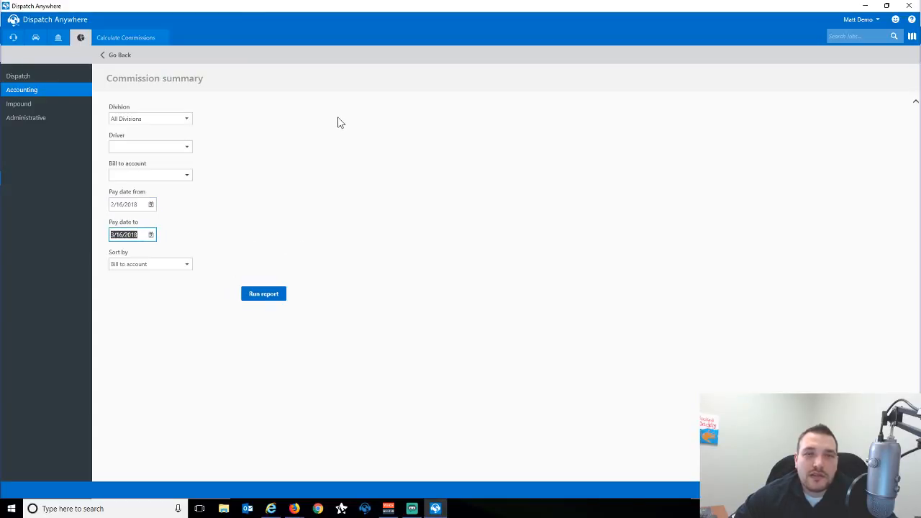
left_click(151, 204)
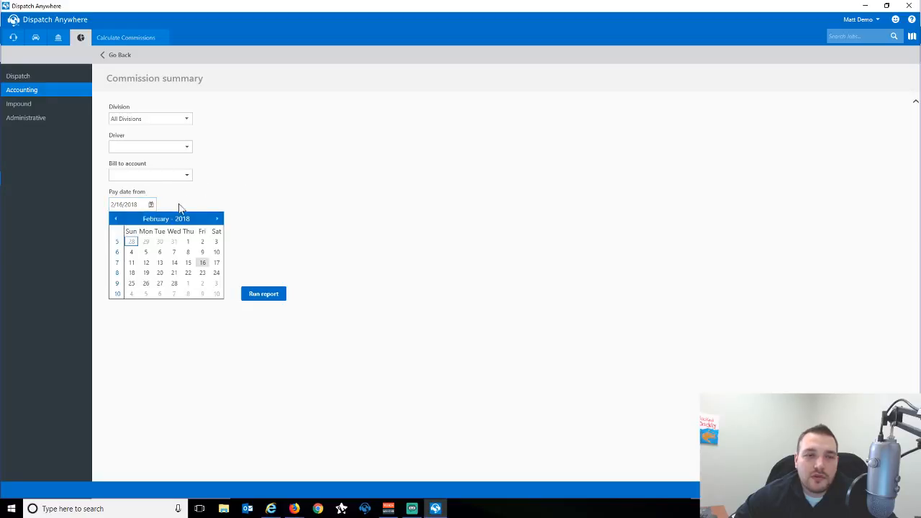
left_click(218, 221)
left_click(203, 263)
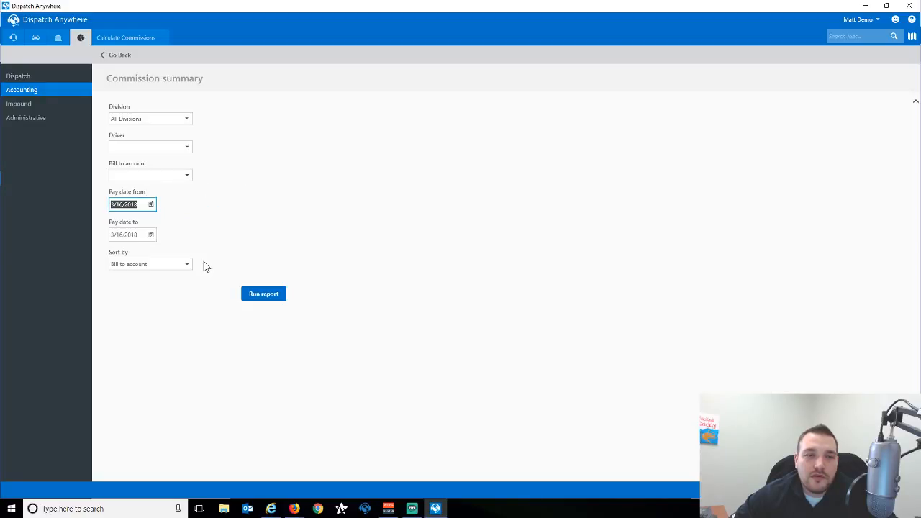
left_click(269, 301)
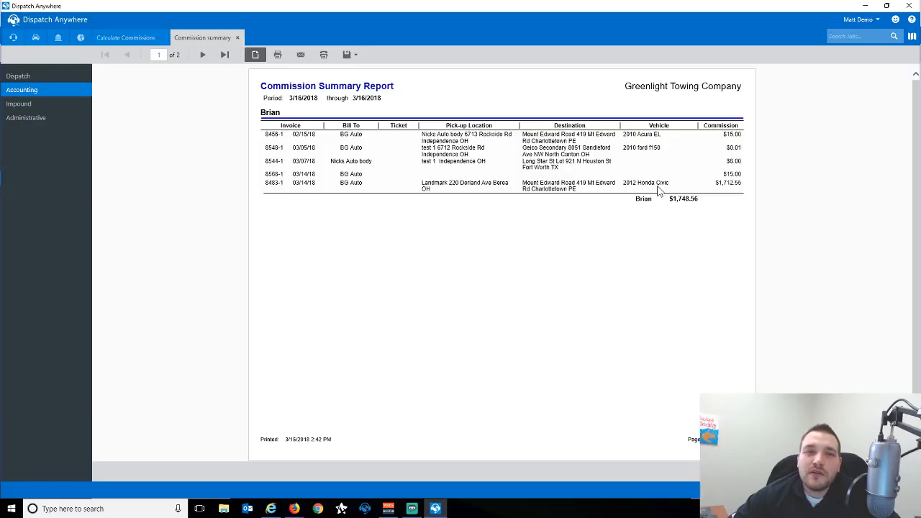
left_click(237, 37)
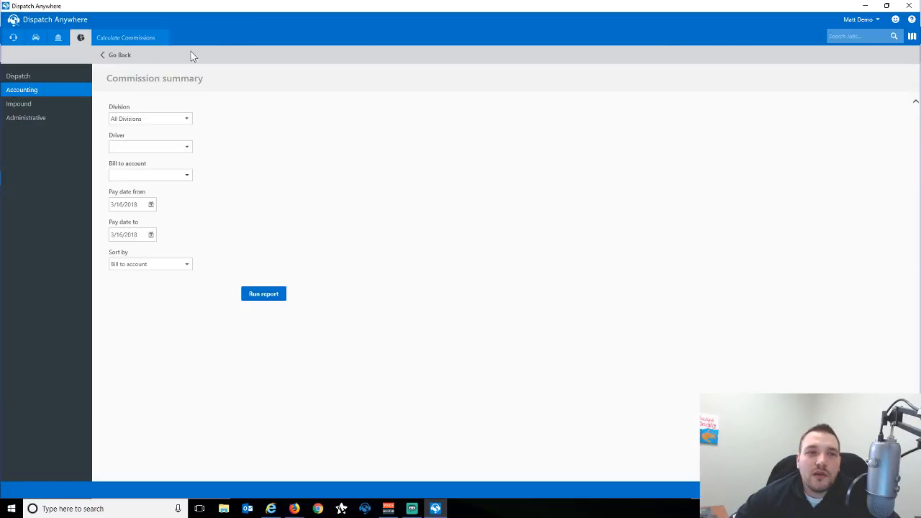
Open Commission details from the accounting reports and run it for 3/16/2018 to 3/16/2018.
left_click(114, 55)
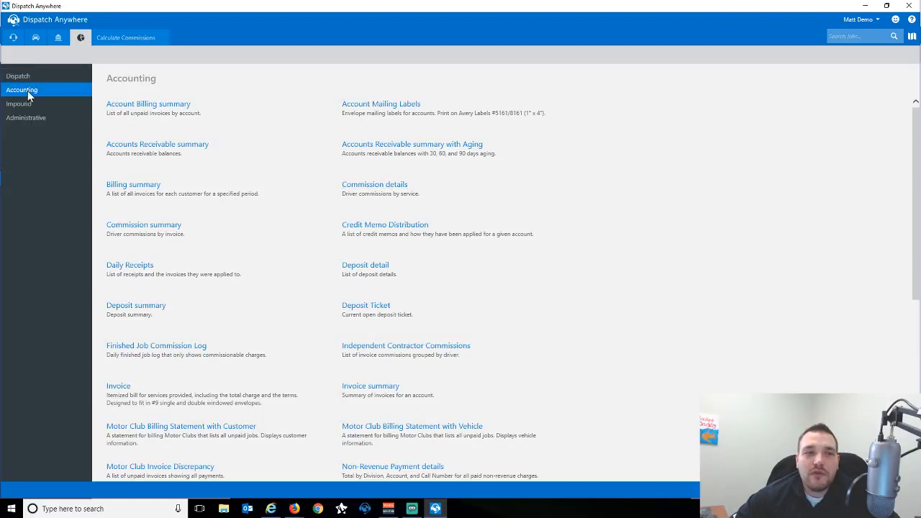
left_click(375, 187)
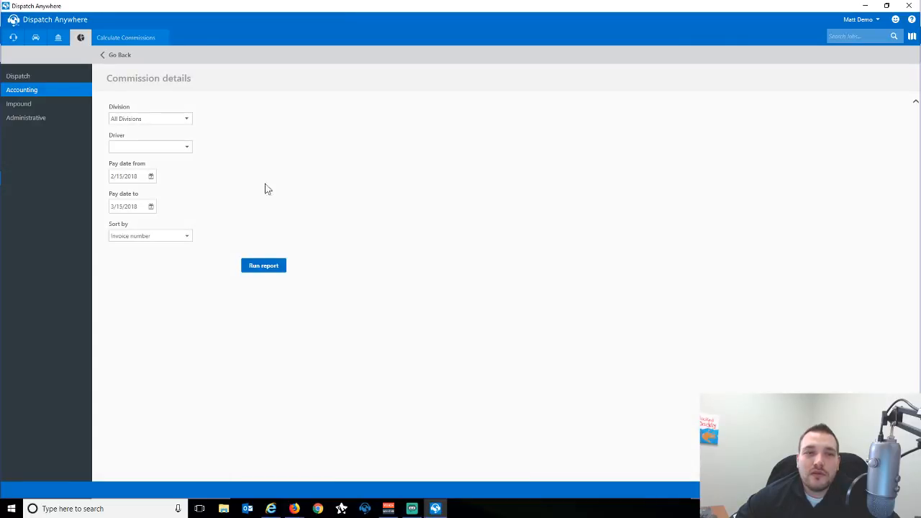
left_click(150, 176)
left_click(218, 190)
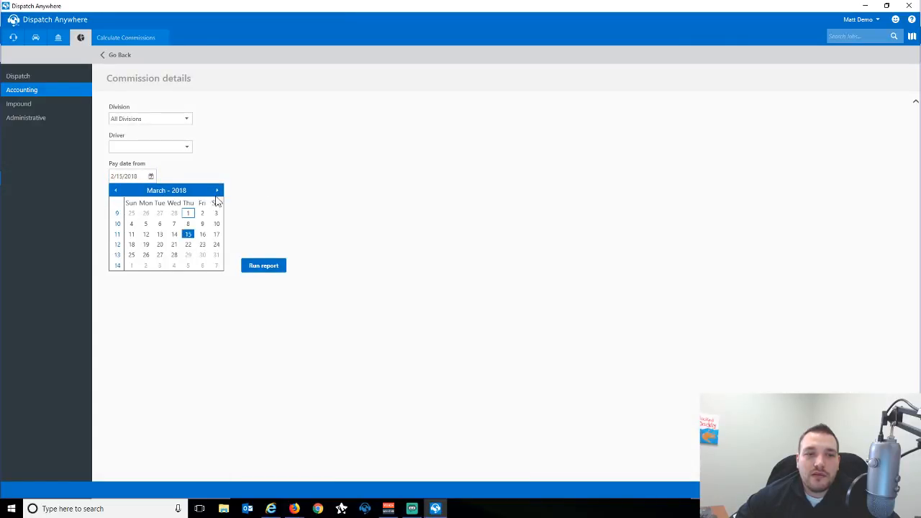
left_click(202, 234)
left_click(151, 207)
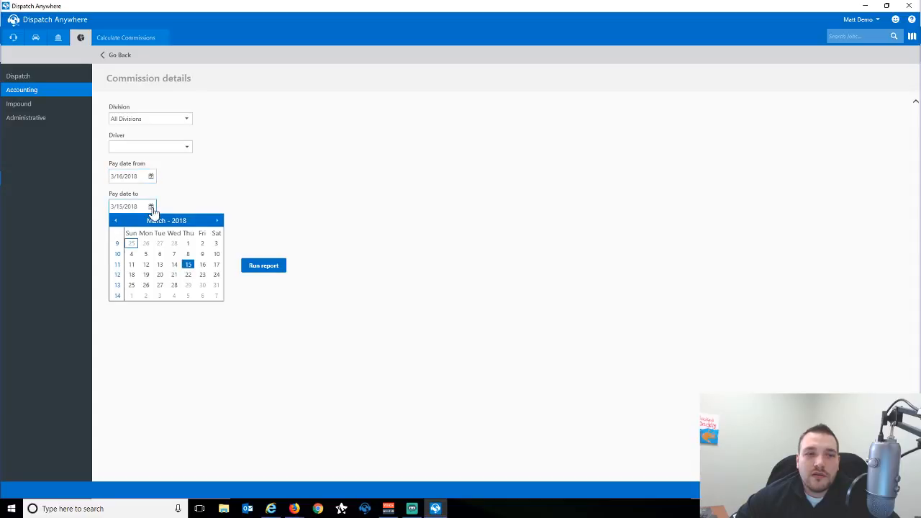
left_click(203, 266)
left_click(262, 263)
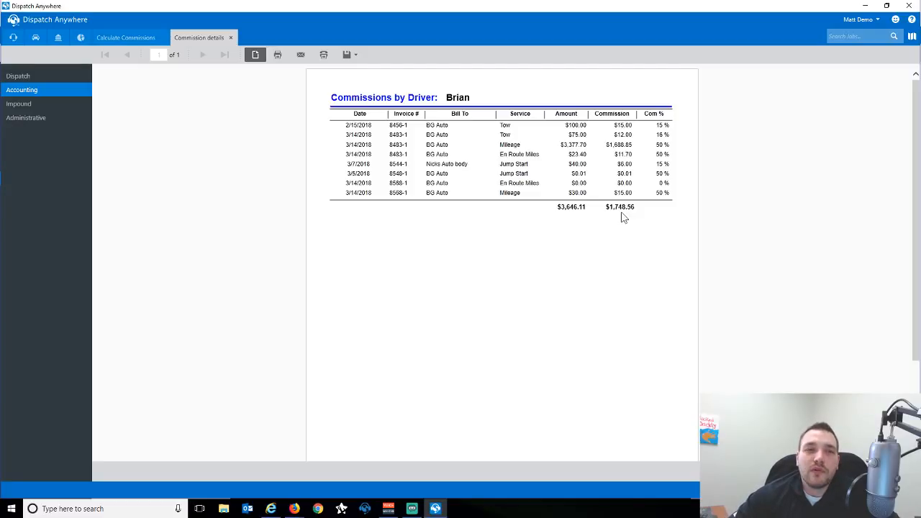
Close the Commission details report after reviewing the 3/16/2018 commissions.
left_click(231, 37)
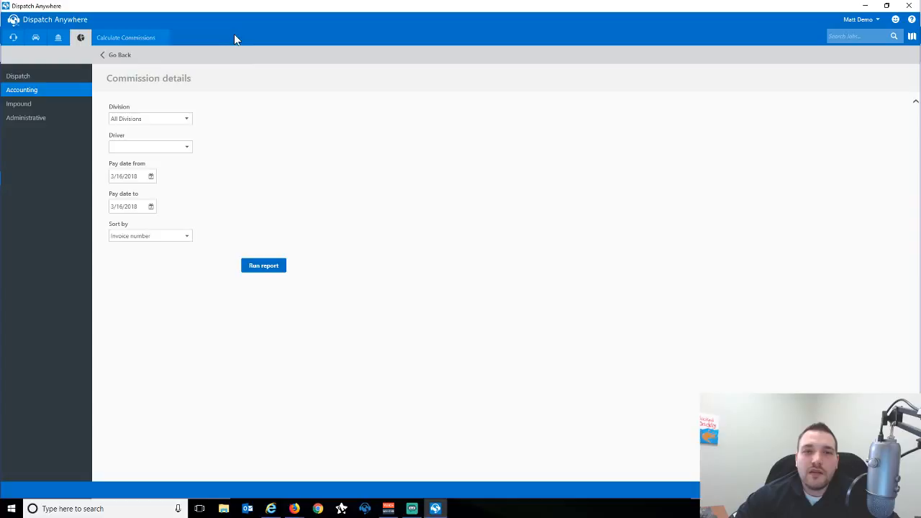
Go back, open the Commission summary settings, then return to the Accounting reports list.
left_click(123, 56)
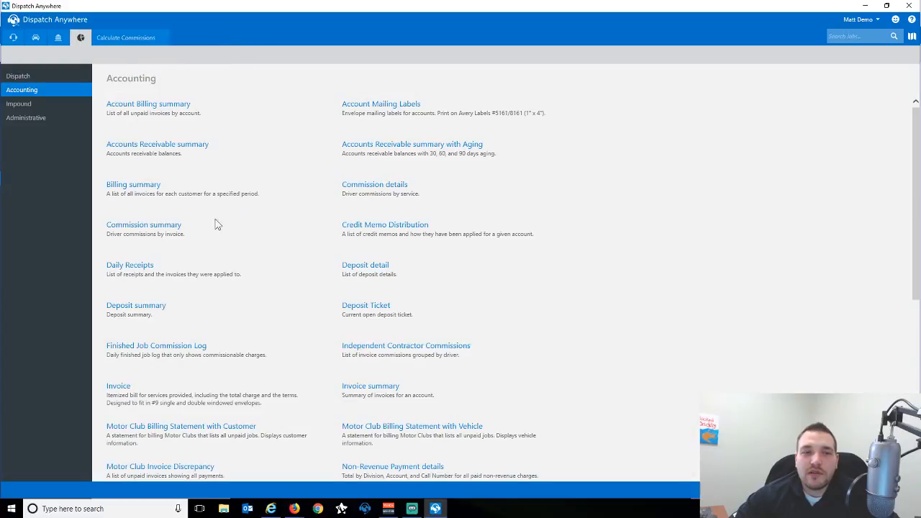
left_click(144, 226)
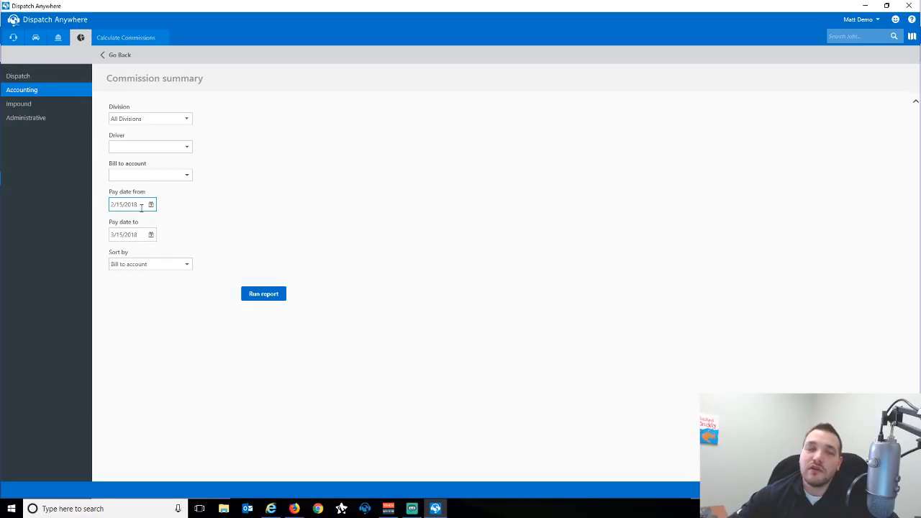
left_click(128, 58)
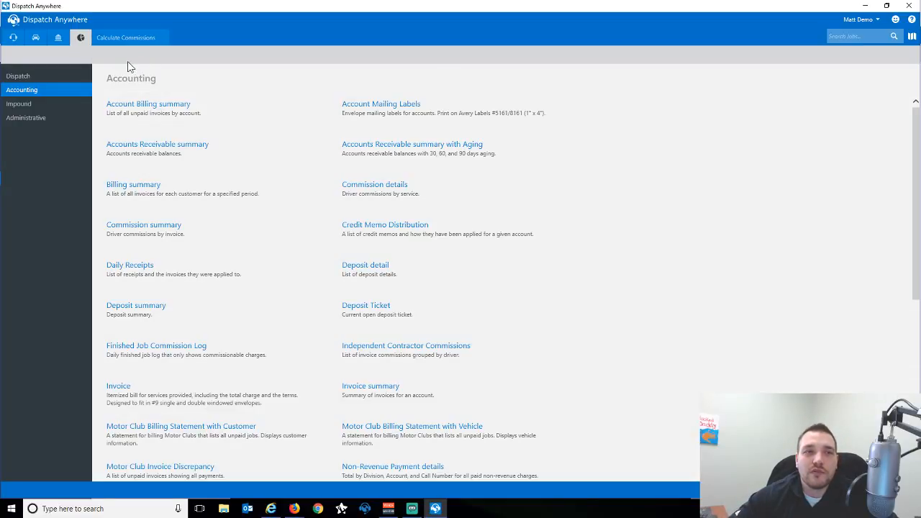
Close the commission calculation view and return to the Accounting dashboard.
left_click(131, 42)
left_click(162, 37)
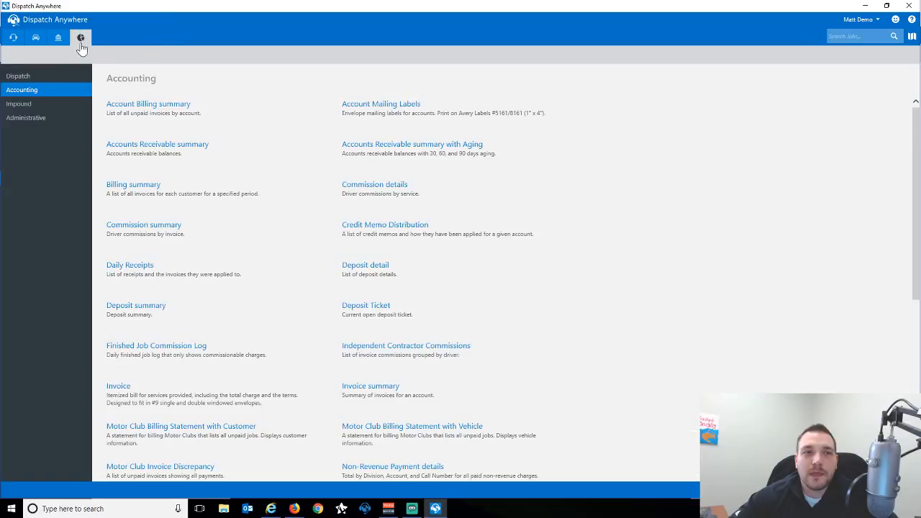
left_click(59, 40)
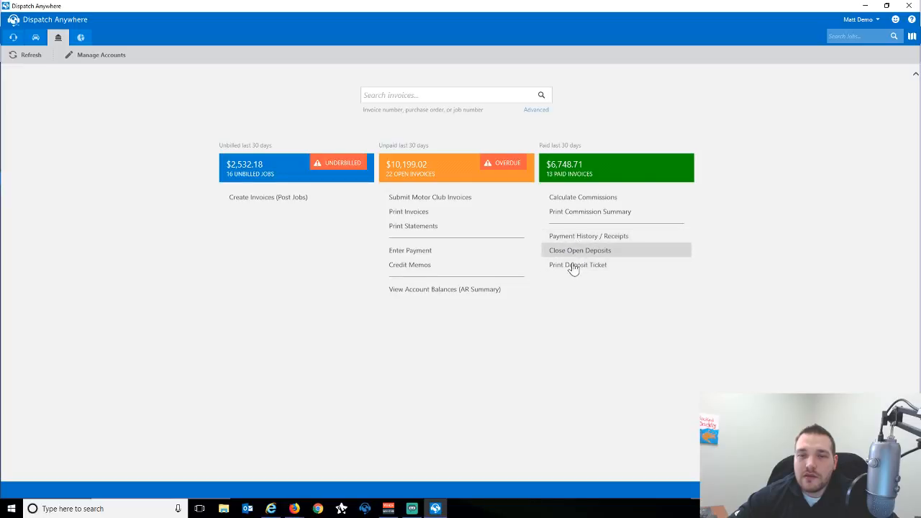
Open Payment History / Receipts, check the filter panel, and scroll the receipts list.
left_click(570, 237)
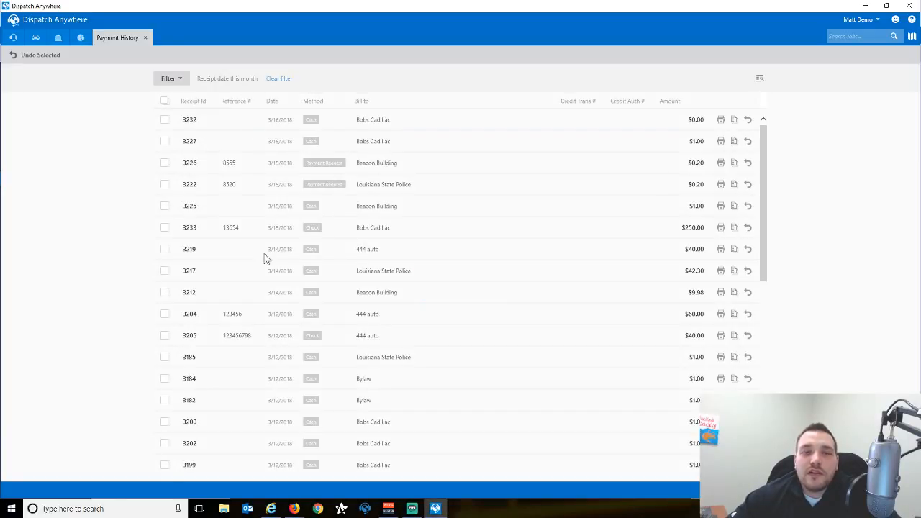
left_click(178, 81)
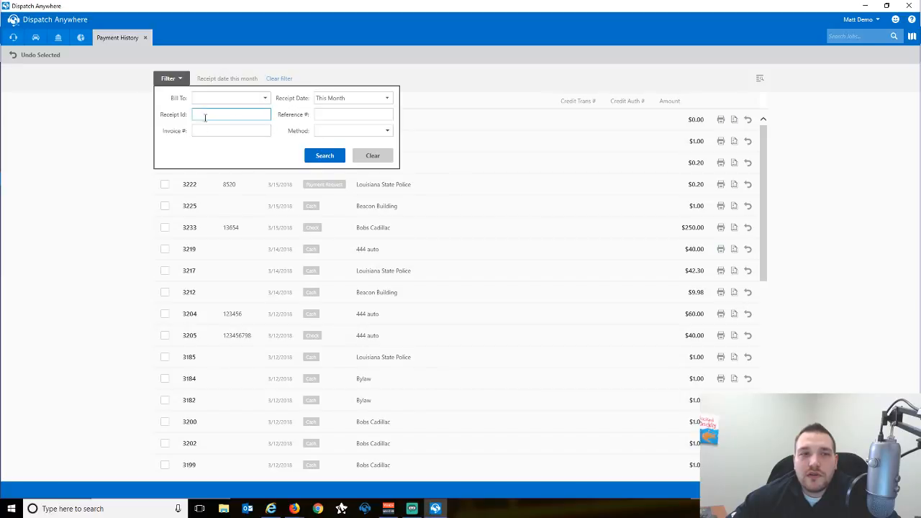
left_click(75, 164)
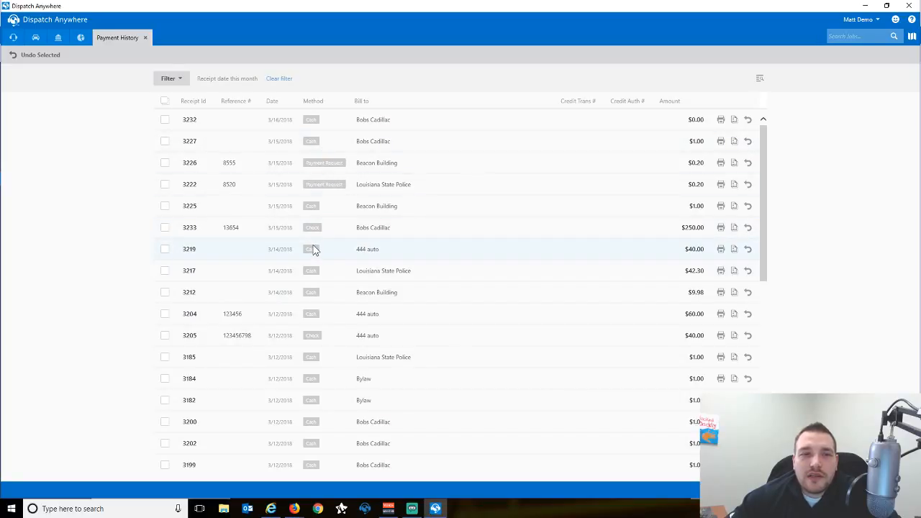
scroll(313, 249, "down", 1)
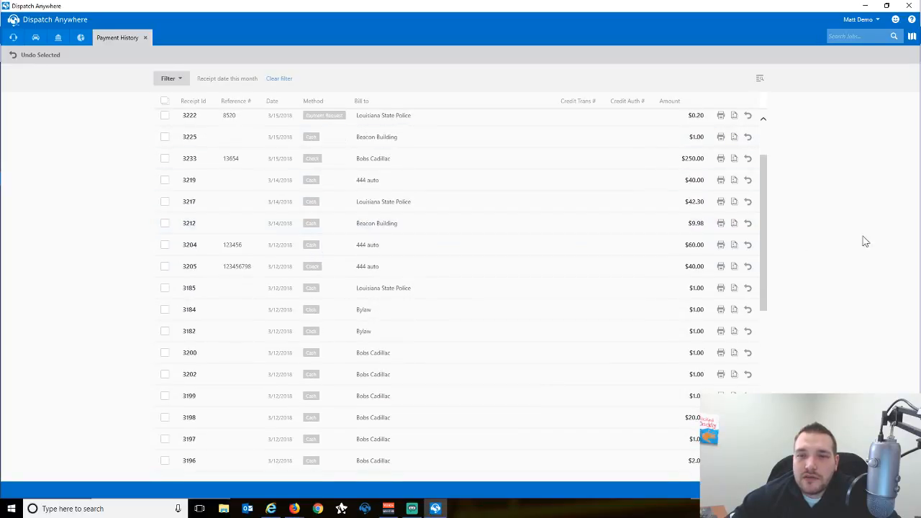
left_click_drag(764, 216, 747, 375)
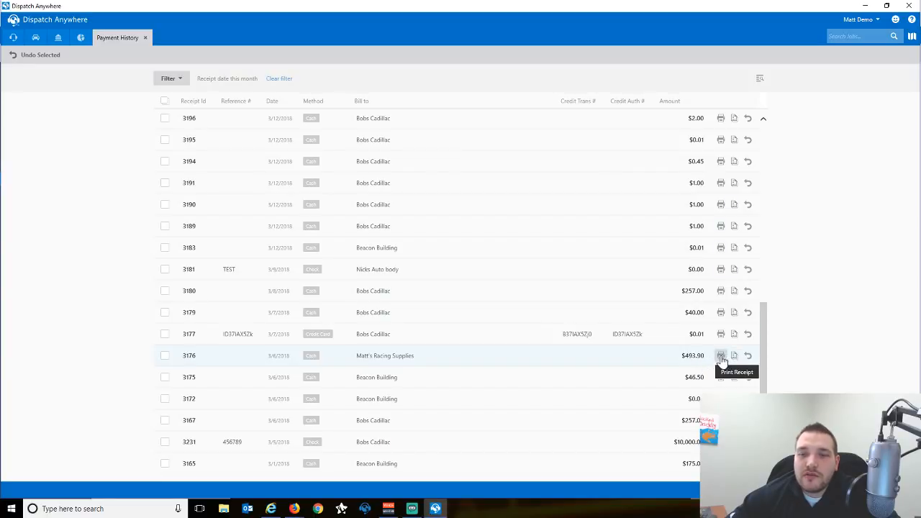
left_click(722, 357)
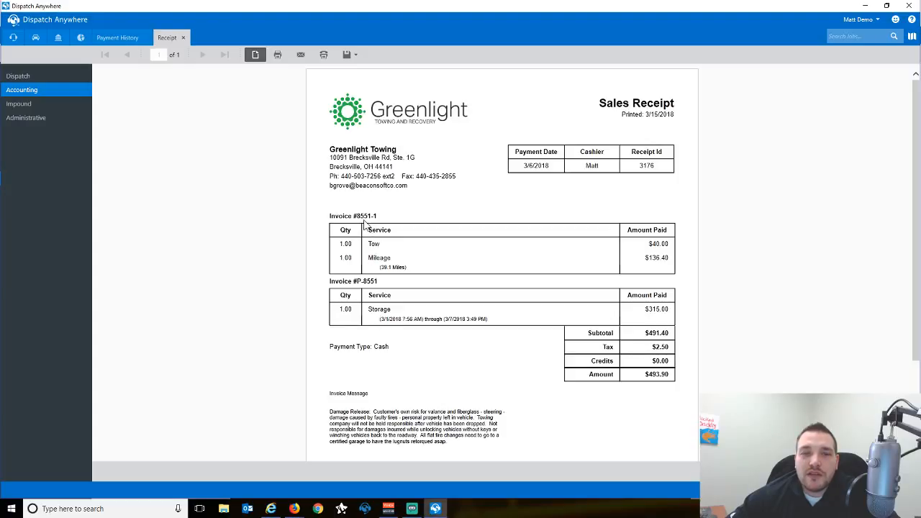
left_click(183, 37)
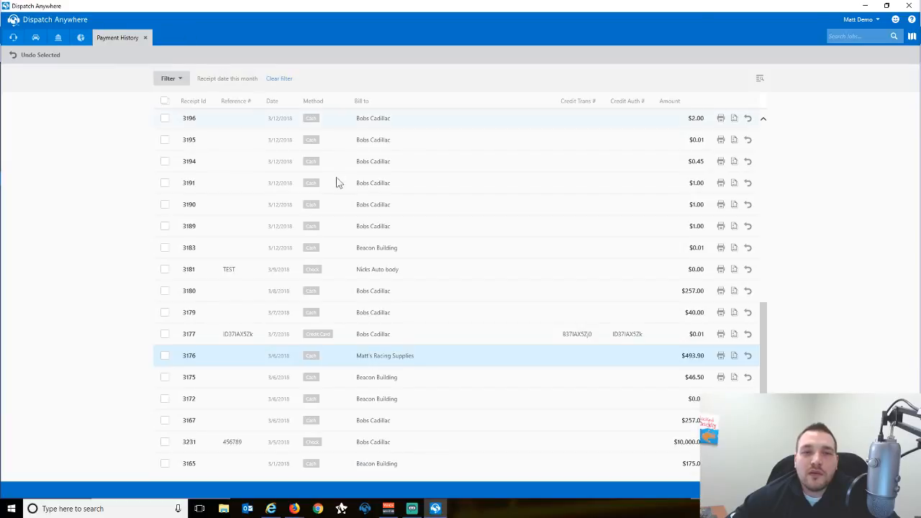
left_click(734, 355)
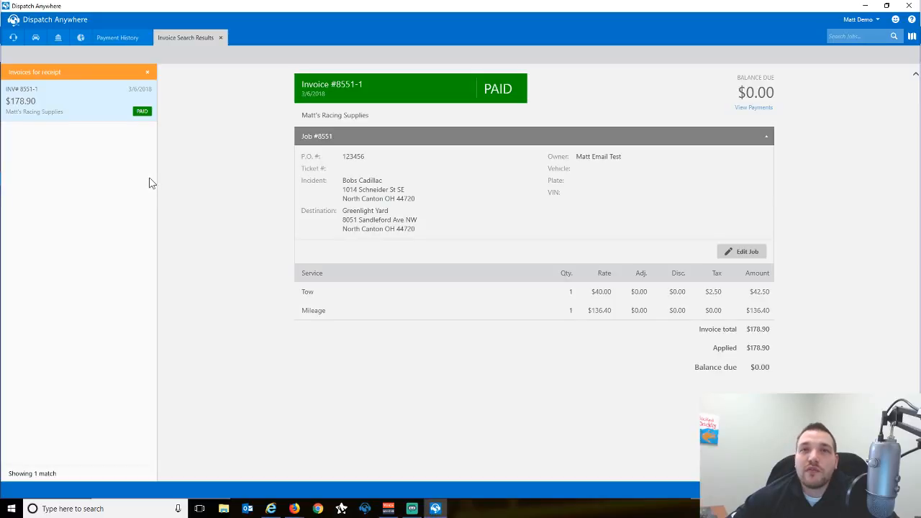
left_click(222, 38)
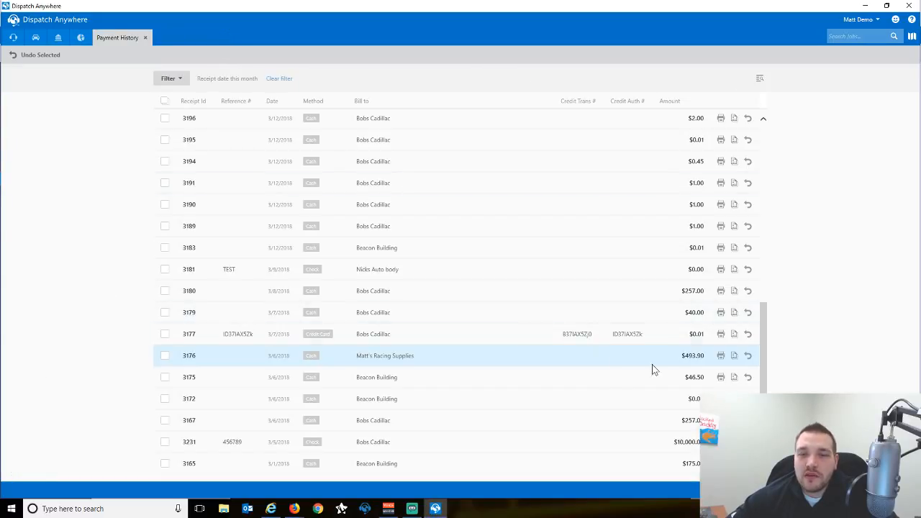
Undo receipt 3176's $493.90 payment with credit card refunds turned off.
left_click(748, 357)
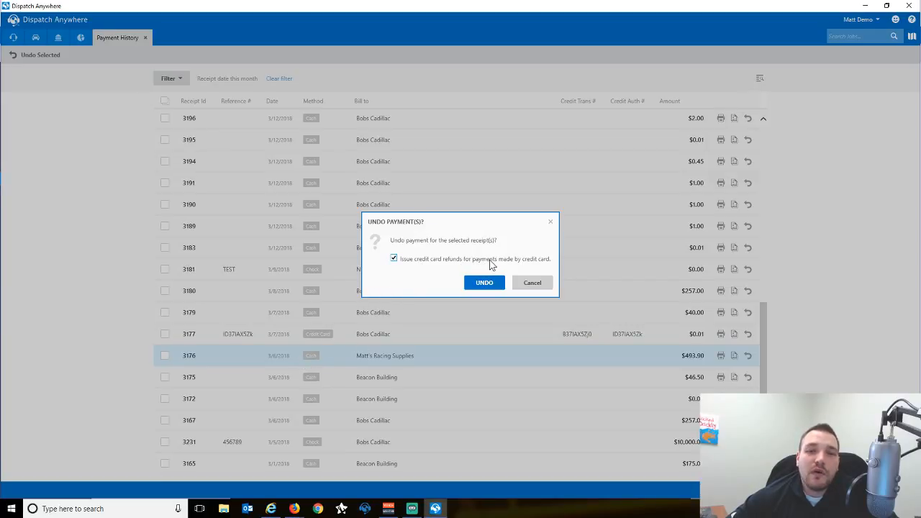
left_click(394, 258)
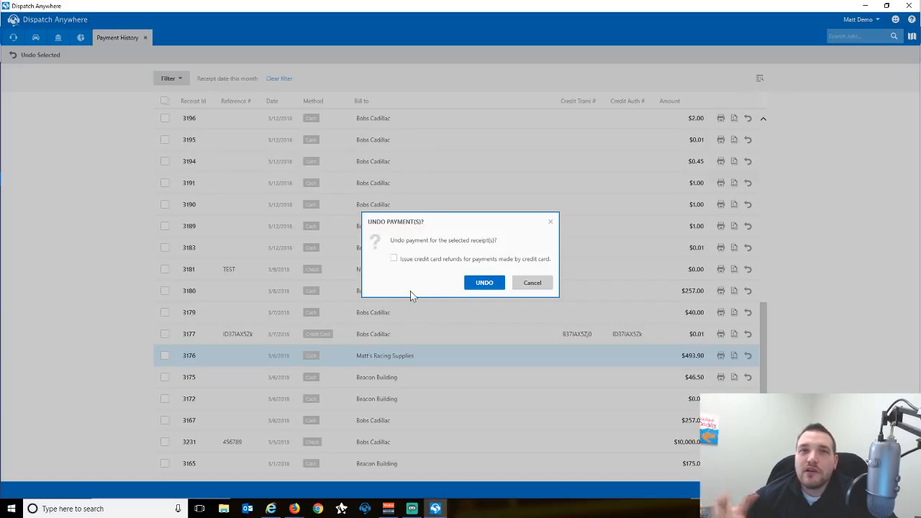
left_click(484, 282)
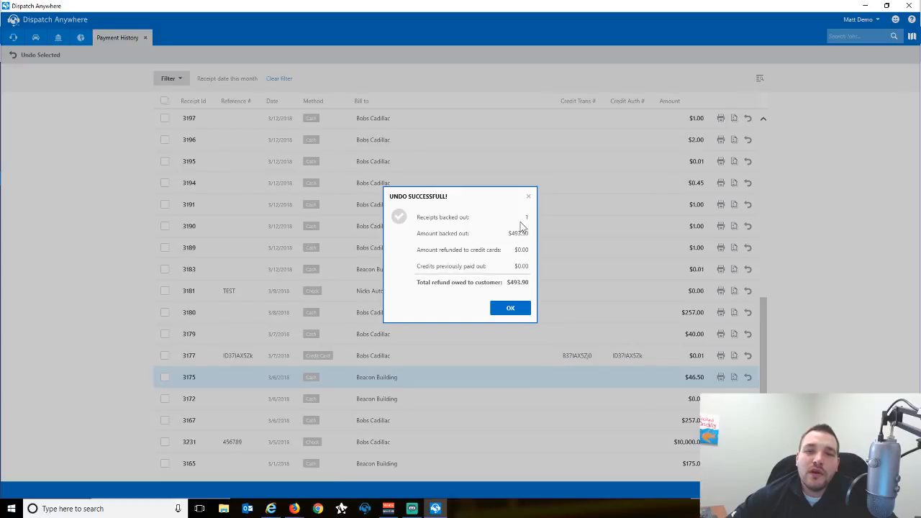
left_click(510, 312)
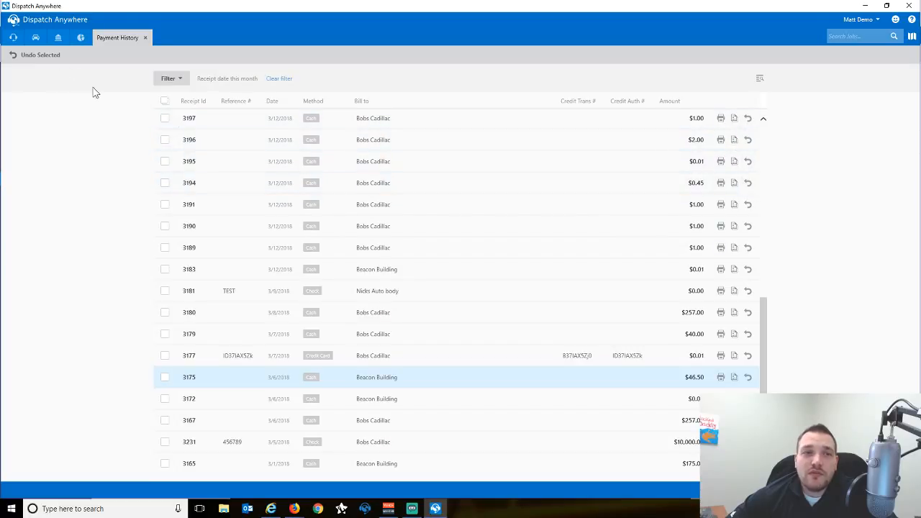
Check the invoice paid by receipt 3180, then search jobs for 8563.
left_click(733, 312)
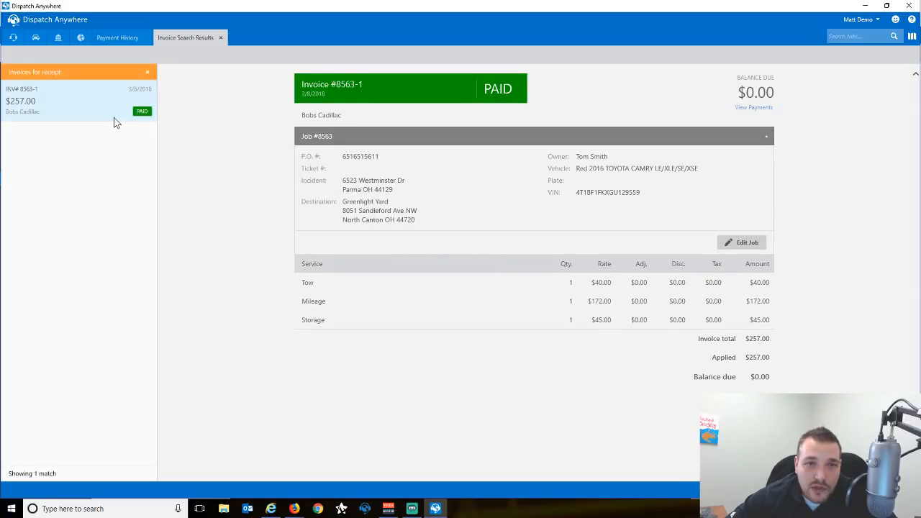
left_click(221, 38)
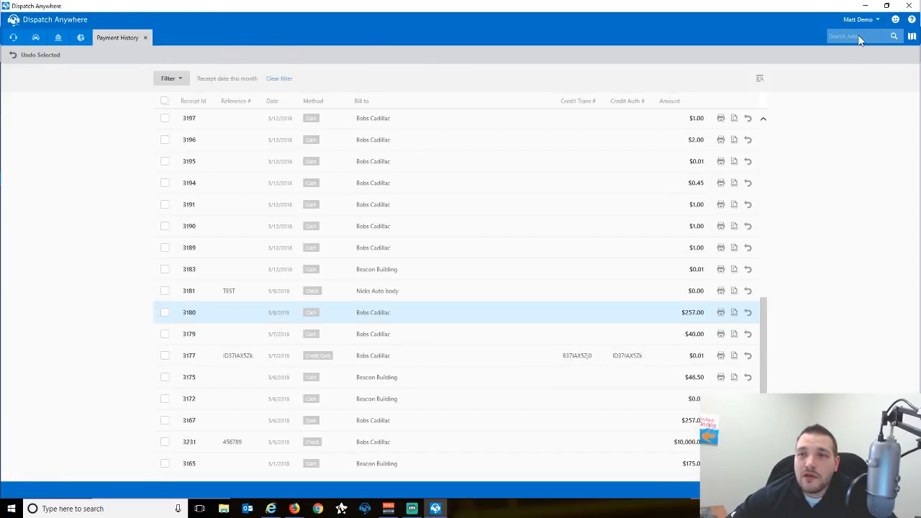
left_click(858, 36)
type("8563")
key("Return")
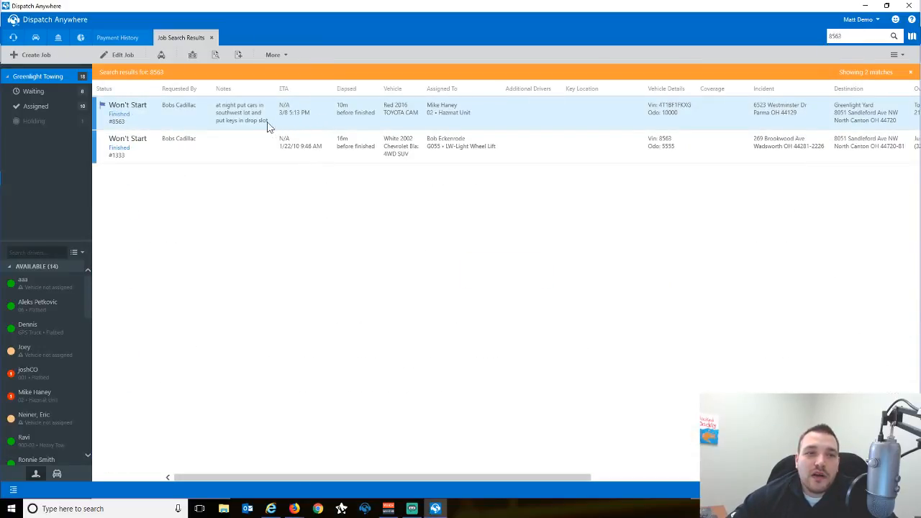
Open job 8563 and view its payments and receipts.
left_click(258, 123)
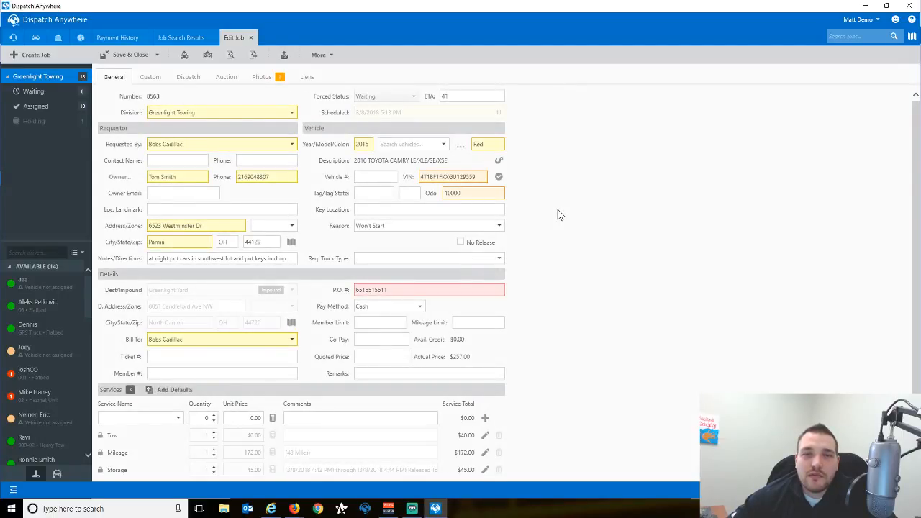
scroll(417, 258, "down", 1)
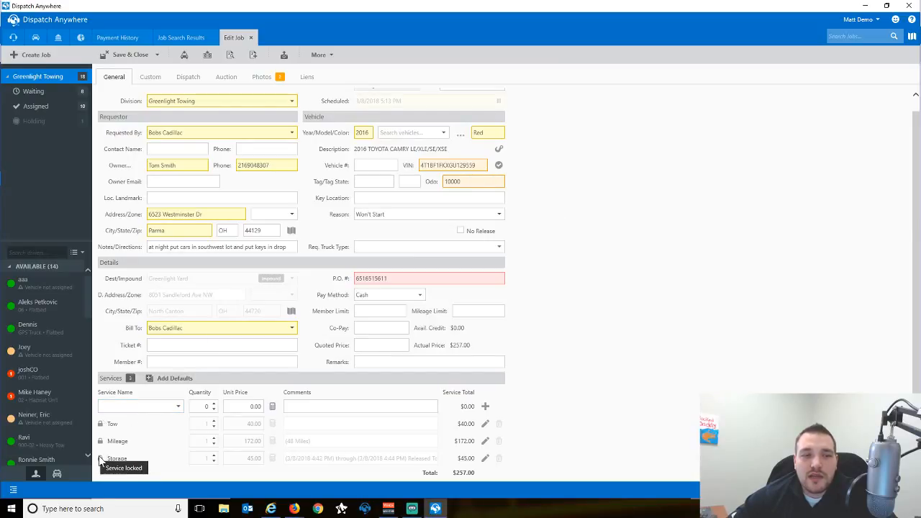
left_click(316, 56)
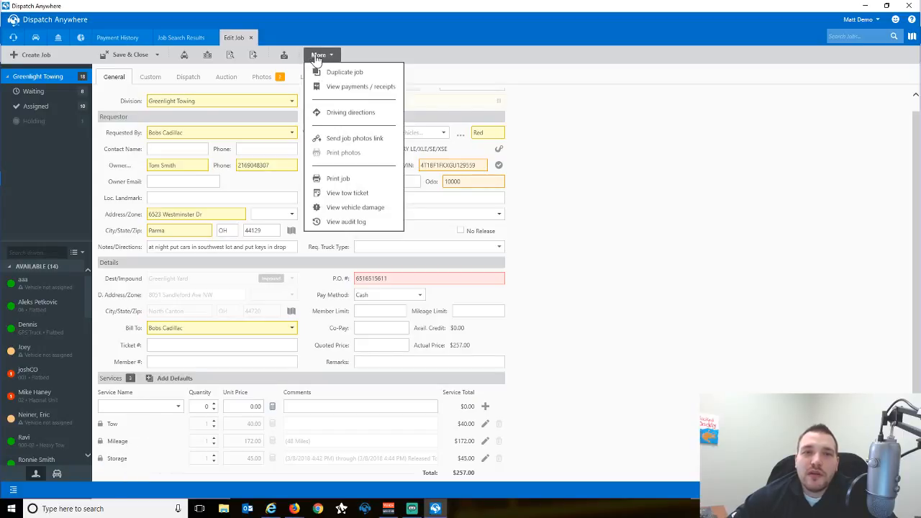
left_click(340, 89)
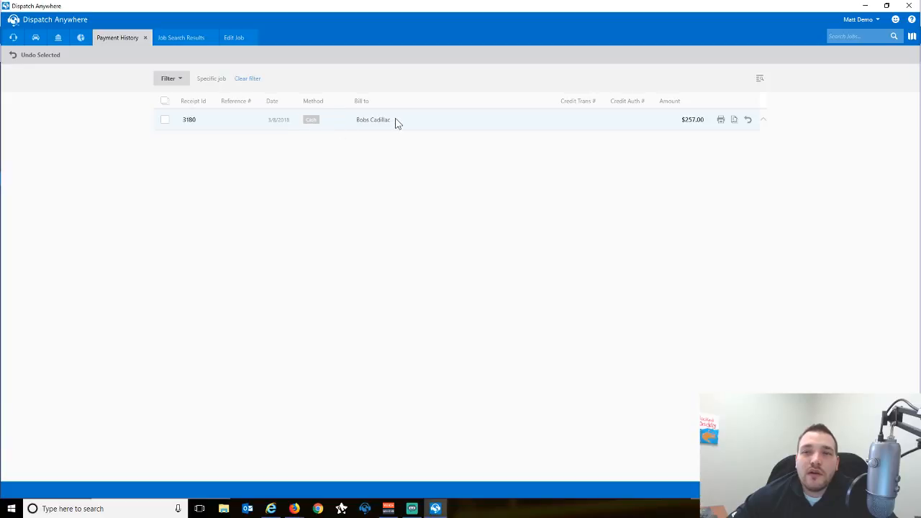
View and close receipt 3180's invoice, then close the Edit Job, Job Search Results and Payment History tabs.
left_click(735, 121)
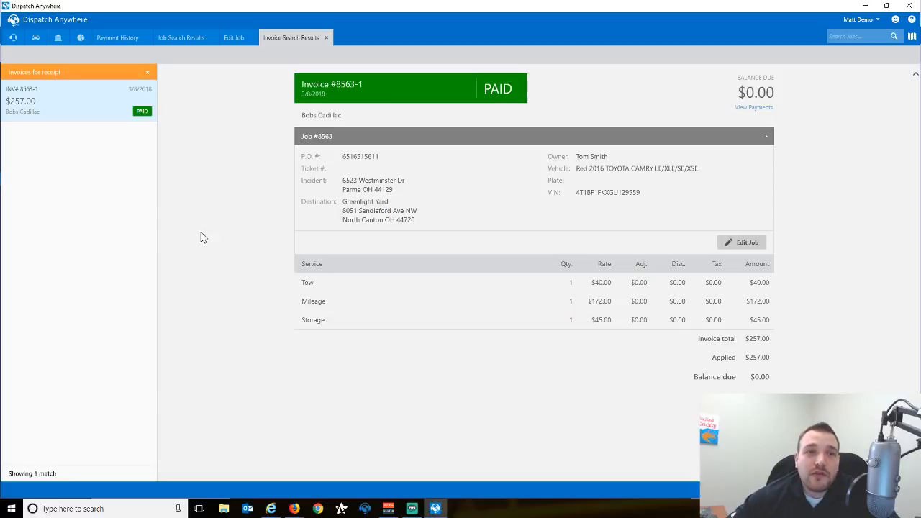
left_click(326, 38)
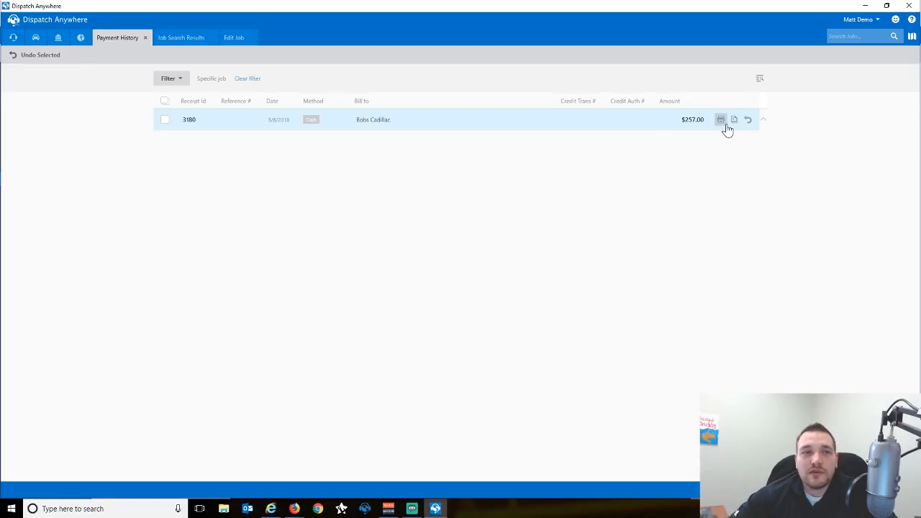
left_click(234, 37)
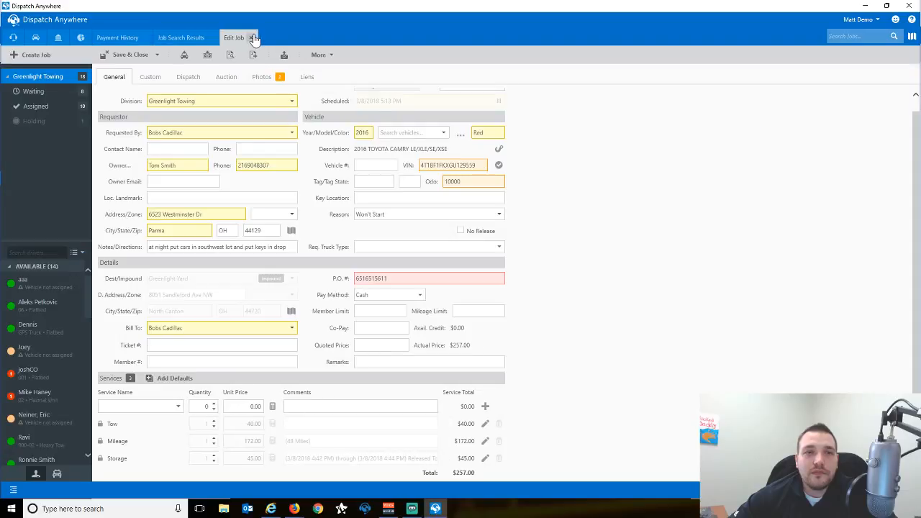
left_click(252, 38)
left_click(191, 39)
left_click(211, 37)
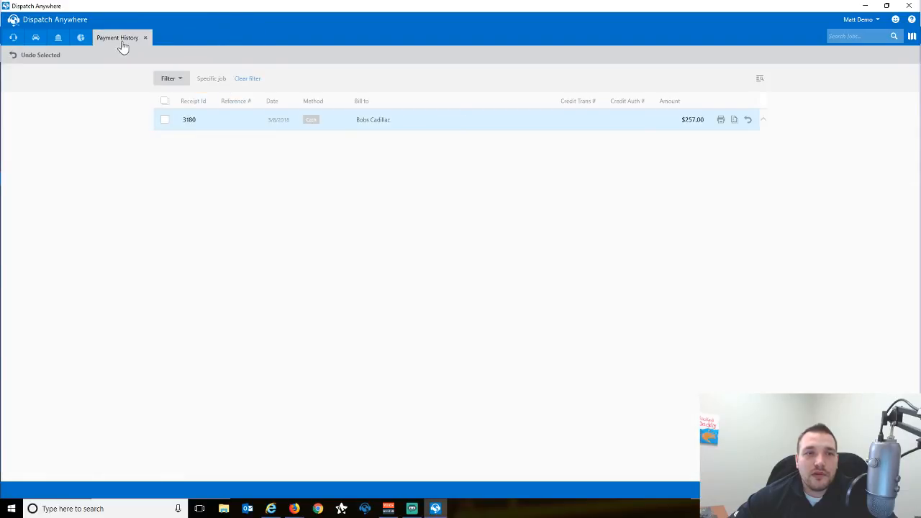
left_click(145, 37)
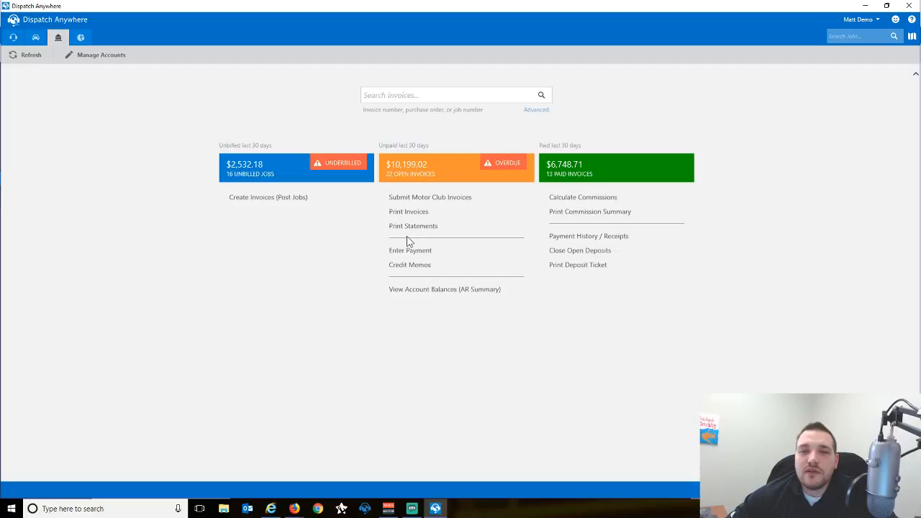
Run the Deposit Ticket report, page through all its pages, and close it.
left_click(574, 271)
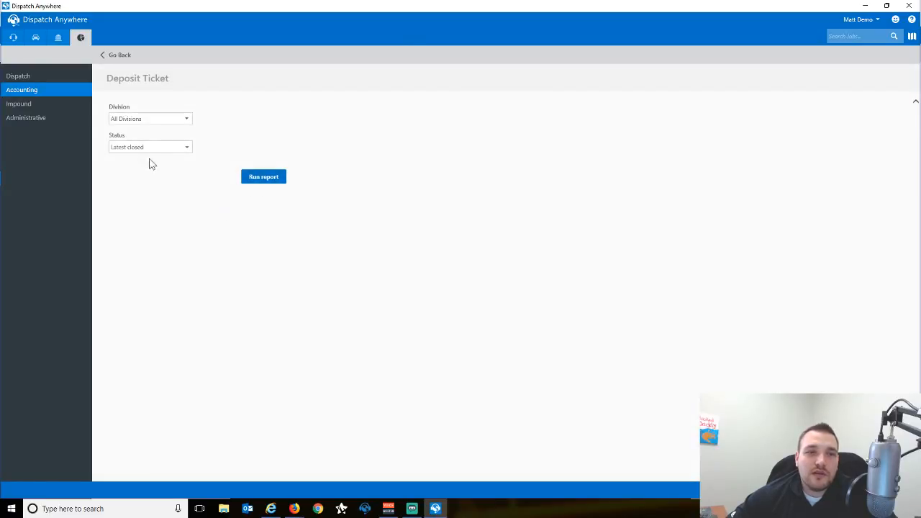
left_click(266, 179)
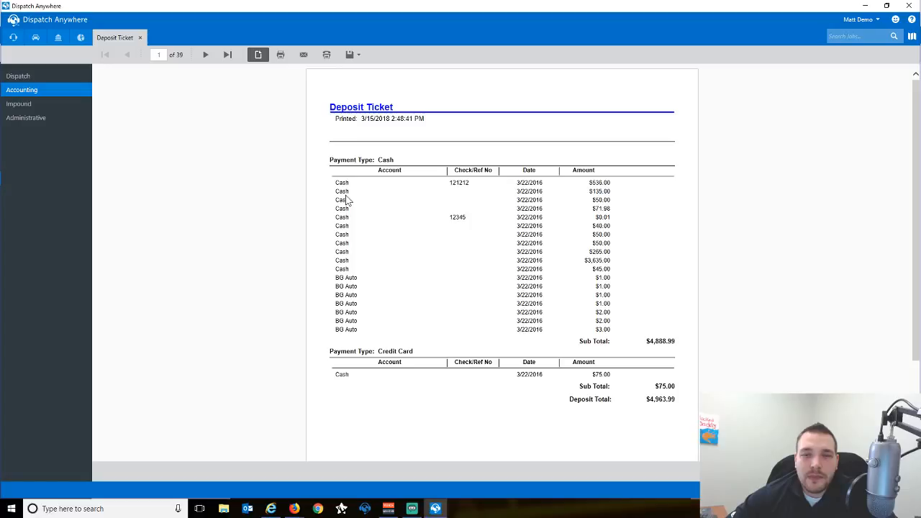
scroll(347, 200, "down", 1)
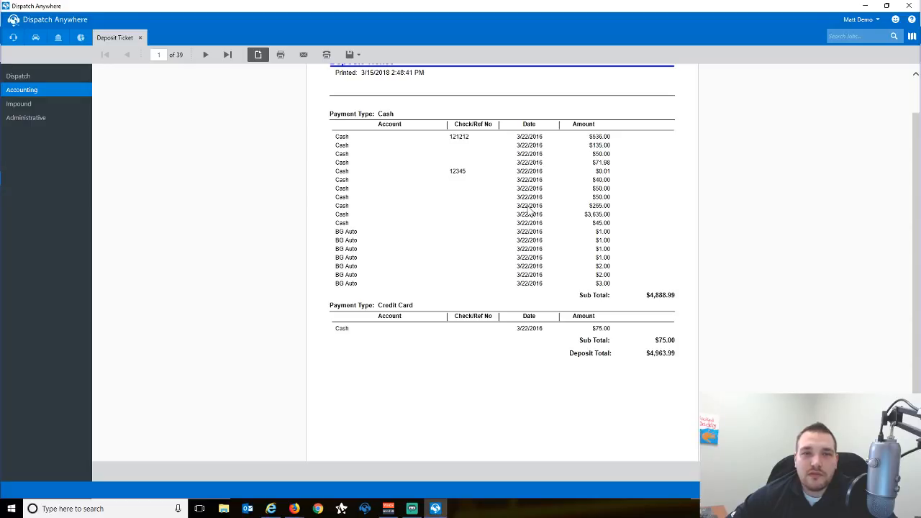
left_click(204, 56)
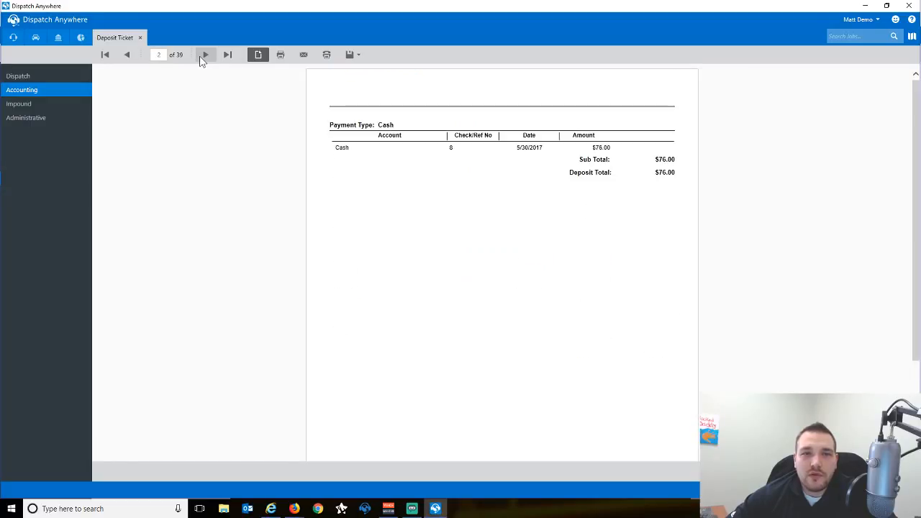
left_click(204, 56)
left_click(203, 56)
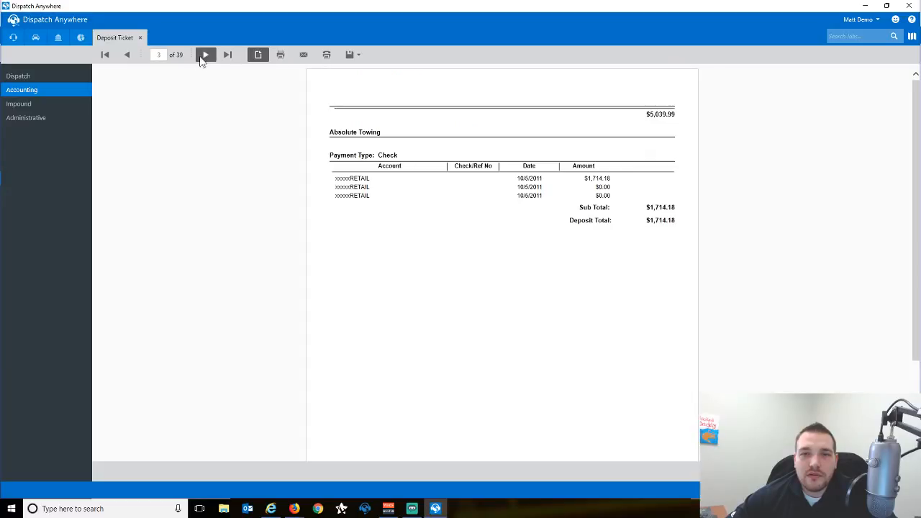
left_click(203, 58)
left_click(203, 57)
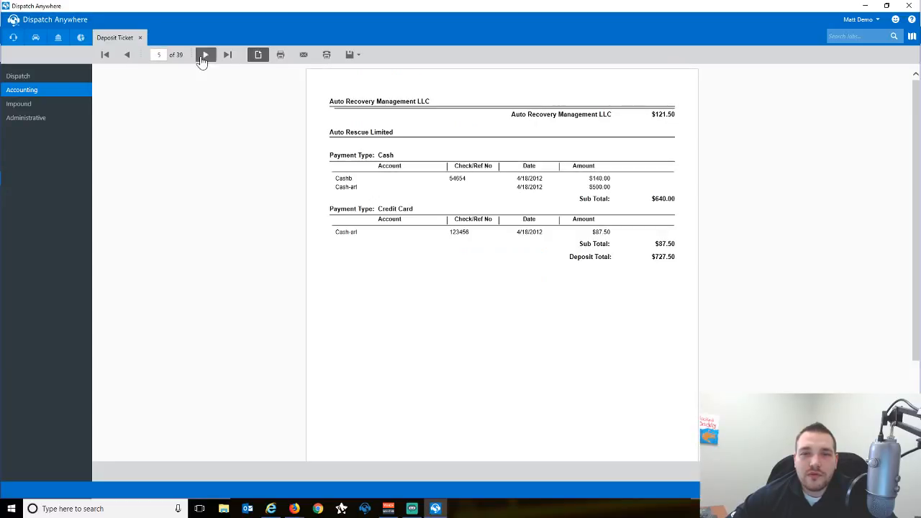
left_click(203, 58)
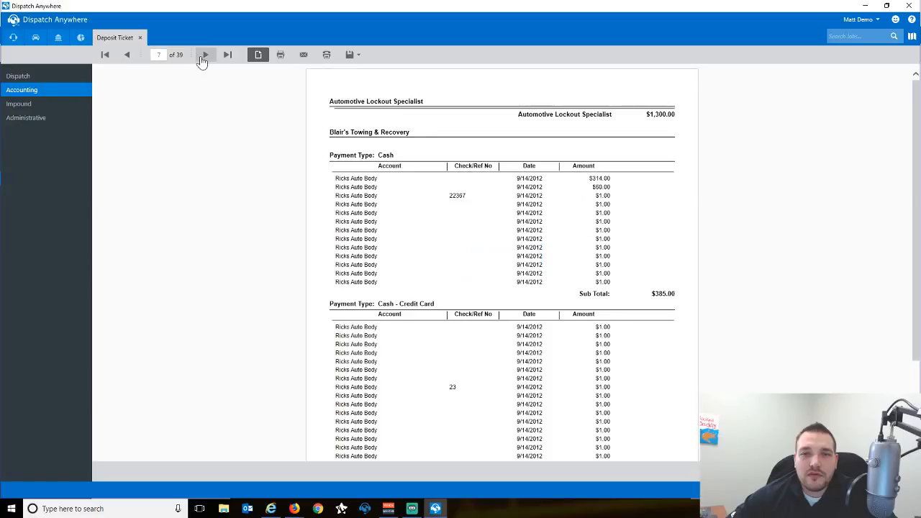
left_click(203, 58)
left_click(203, 57)
left_click(203, 58)
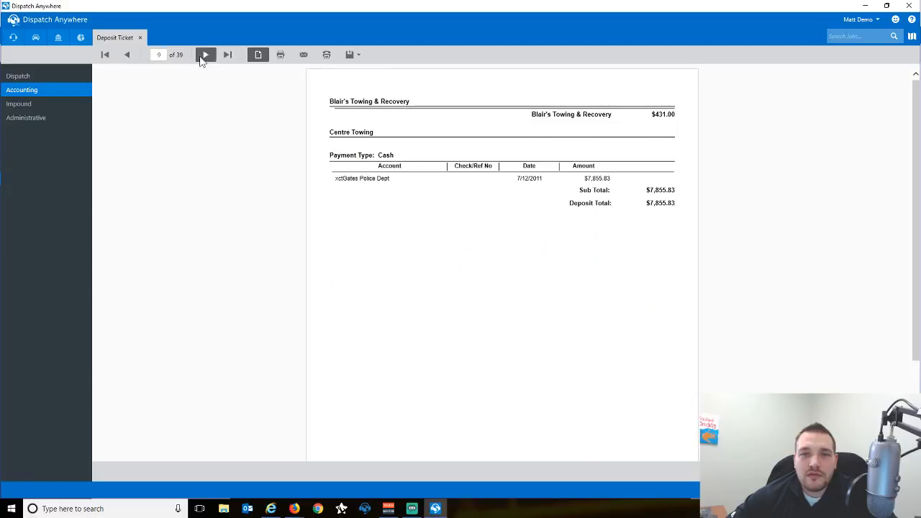
left_click(203, 58)
left_click(203, 57)
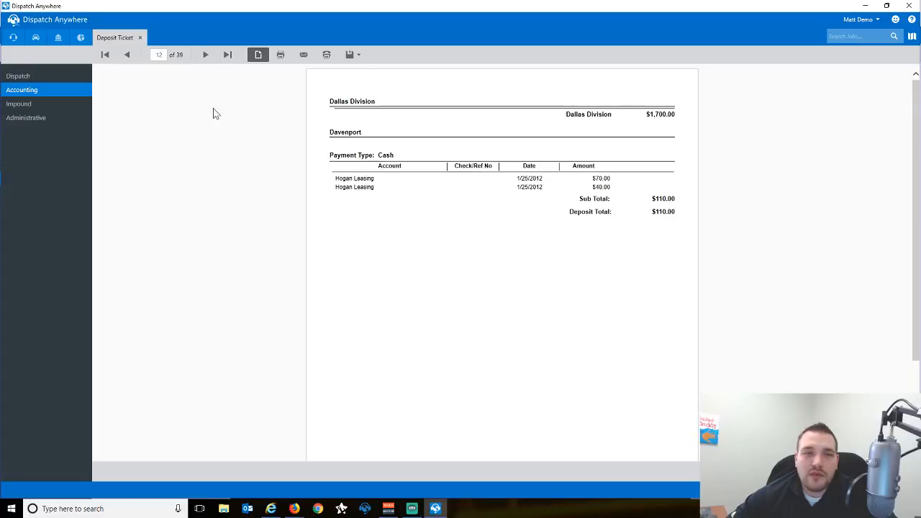
left_click(140, 38)
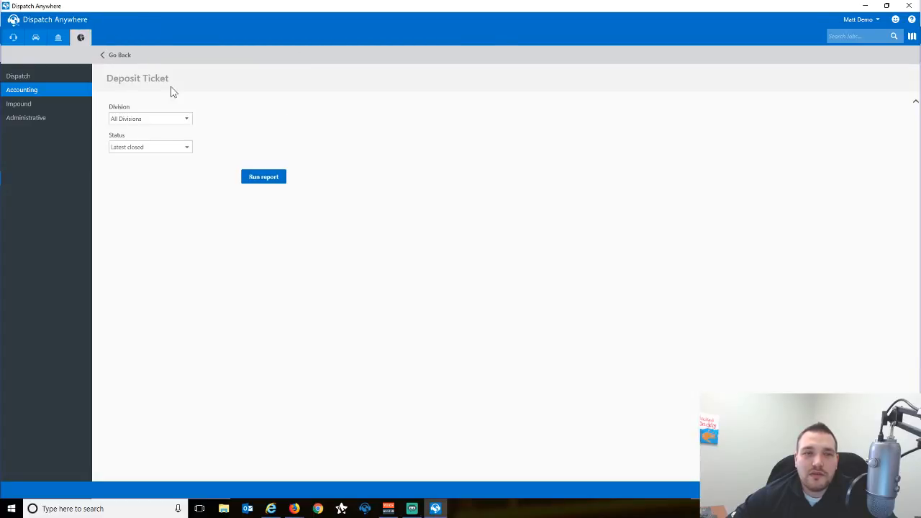
Rerun the Deposit Ticket for the Current open deposit, page through to page 3, and return to Accounting reports.
left_click(170, 149)
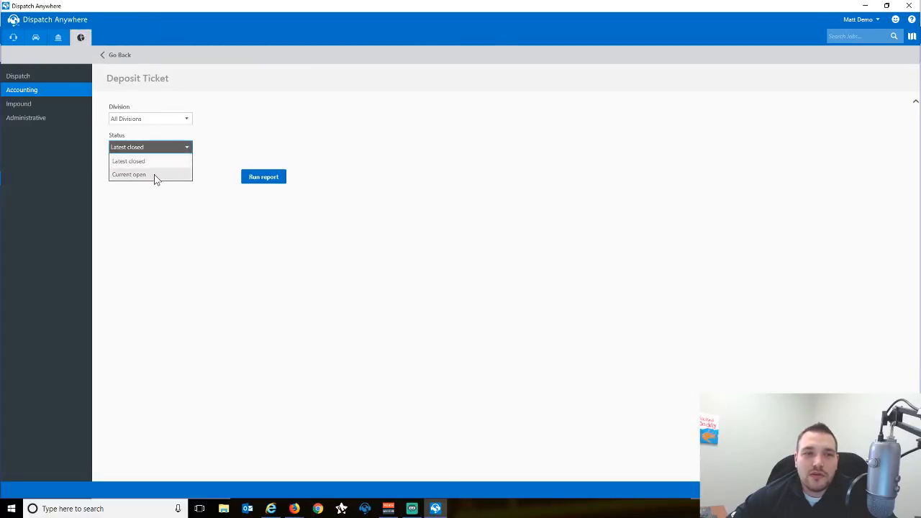
left_click(154, 174)
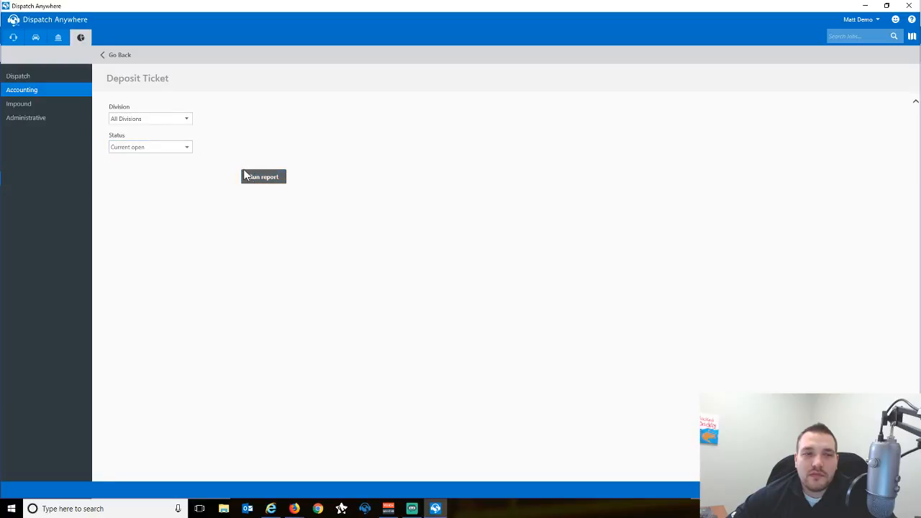
left_click(246, 176)
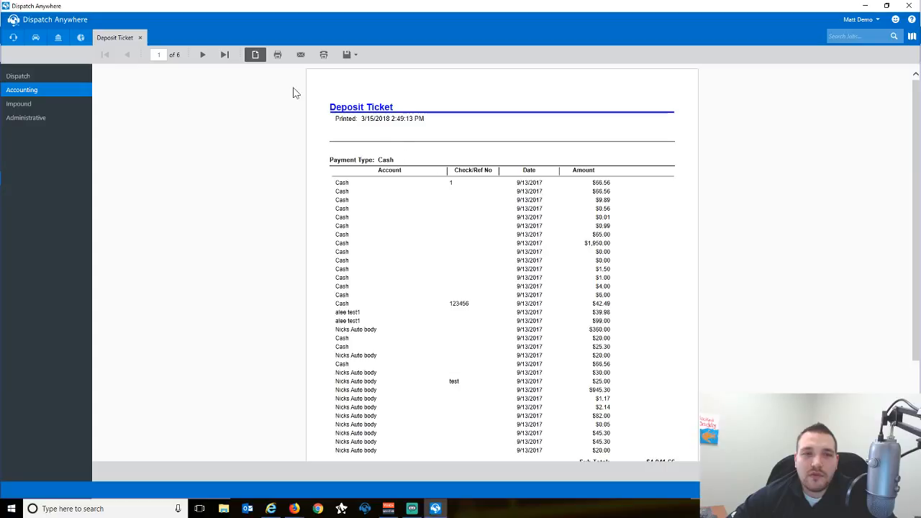
left_click(202, 56)
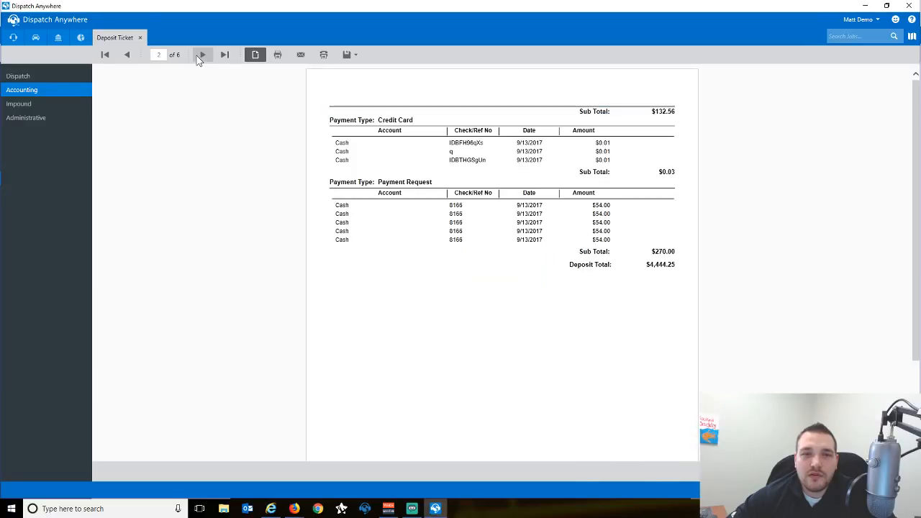
left_click(202, 55)
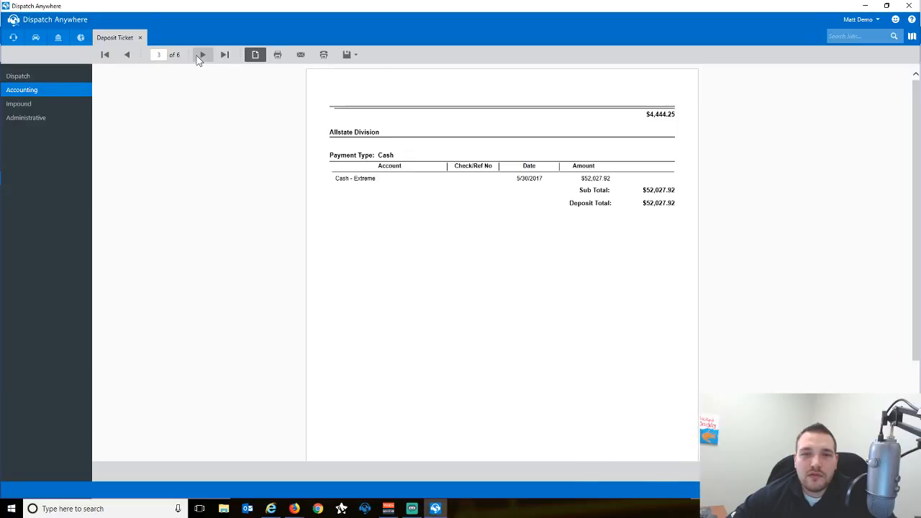
left_click(140, 38)
left_click(114, 56)
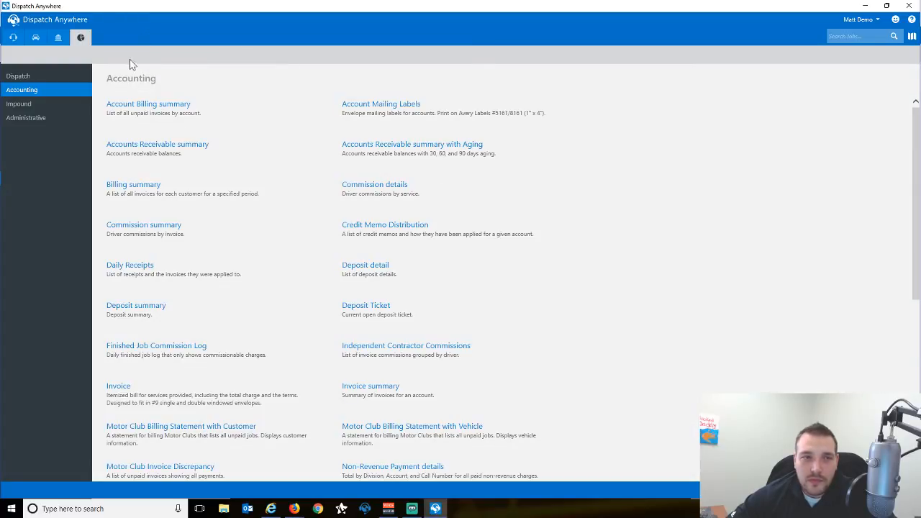
Close the open Greenlight Towing deposit from the billing dashboard's open deposits list.
left_click(58, 38)
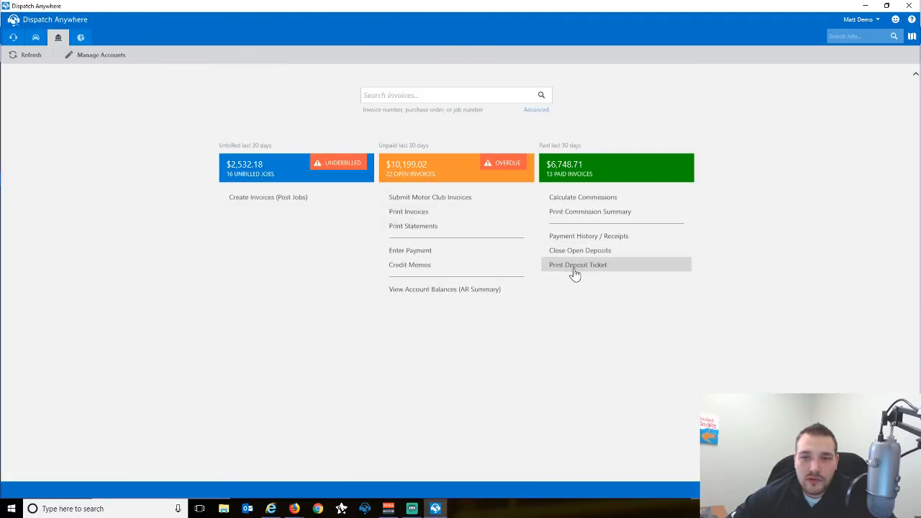
left_click(573, 254)
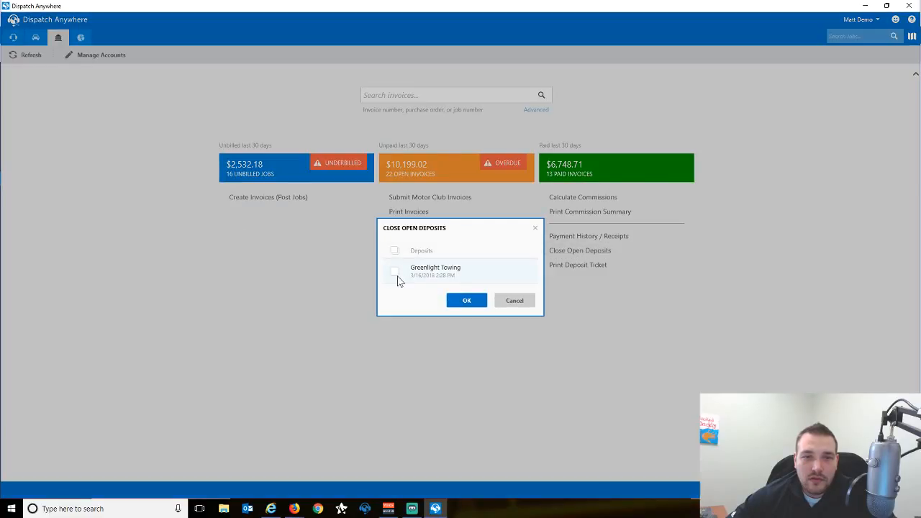
left_click(514, 300)
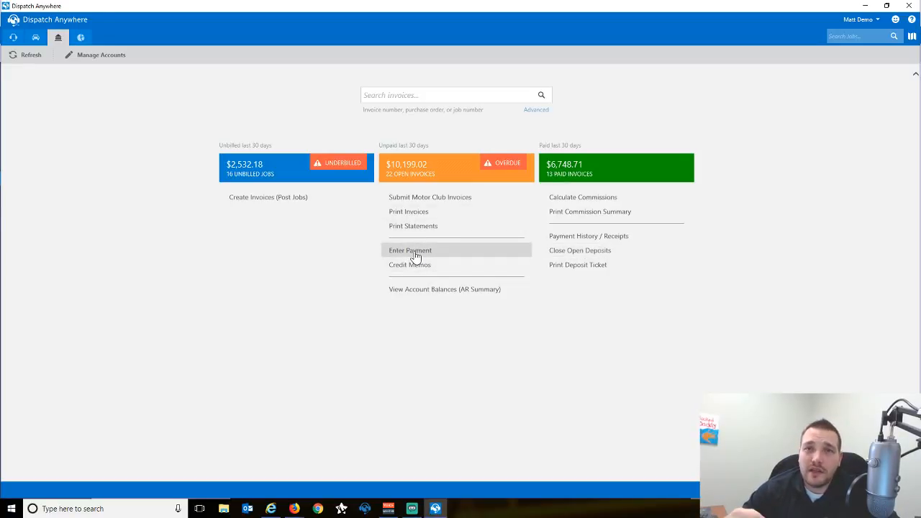
left_click(560, 254)
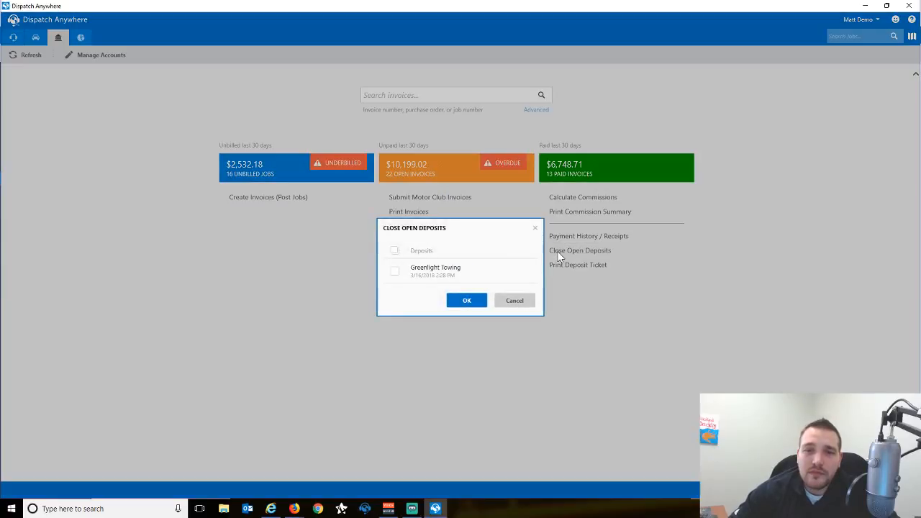
left_click(396, 273)
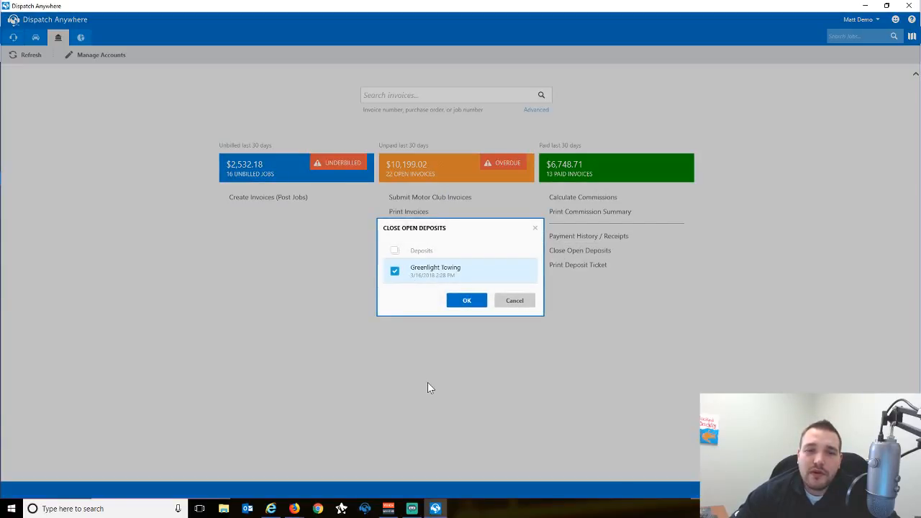
left_click(456, 305)
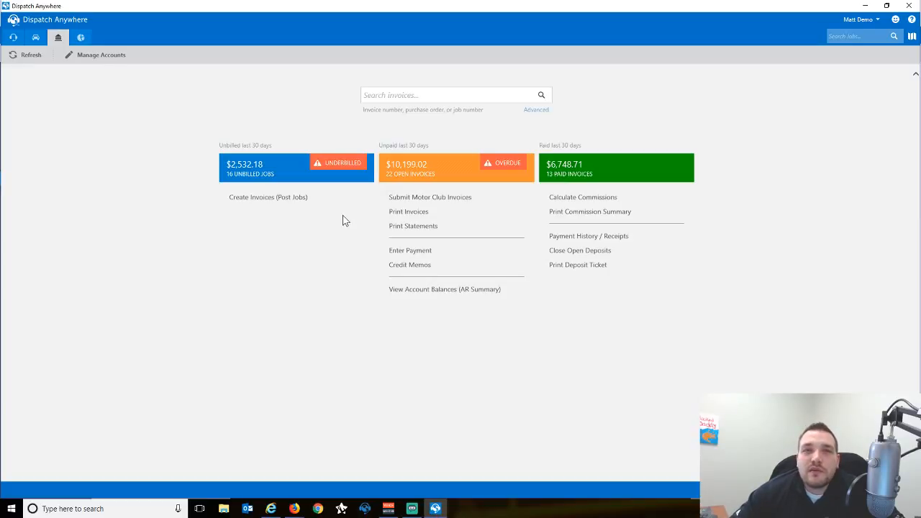
Run the Daily Receipts report from 3/1/2018, grouped by date and payment type.
left_click(80, 37)
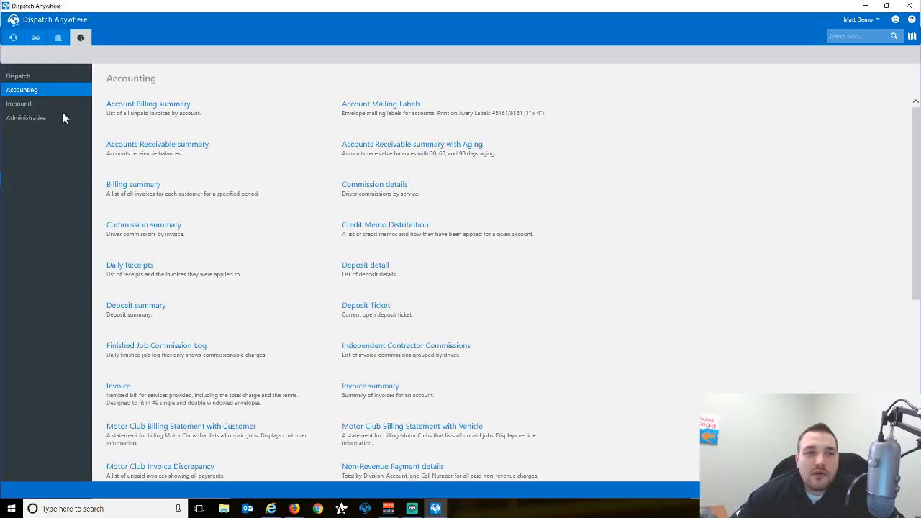
left_click(123, 269)
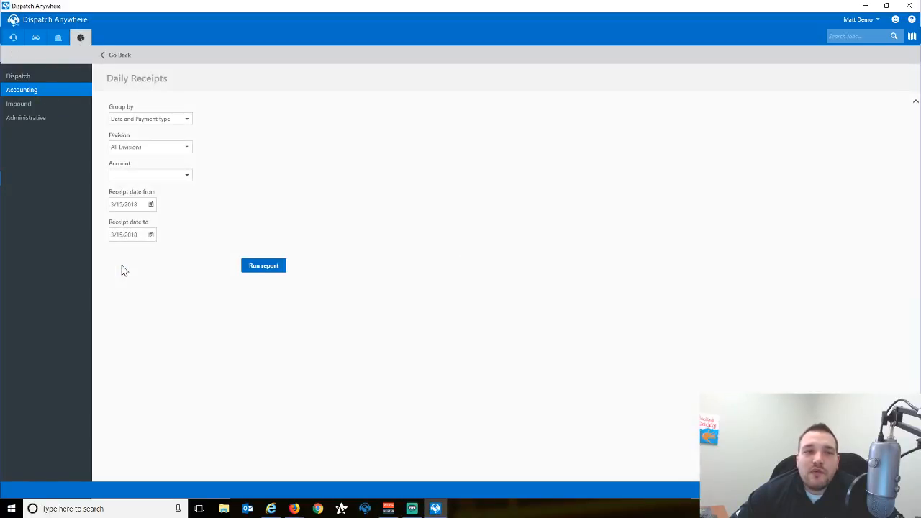
left_click(150, 206)
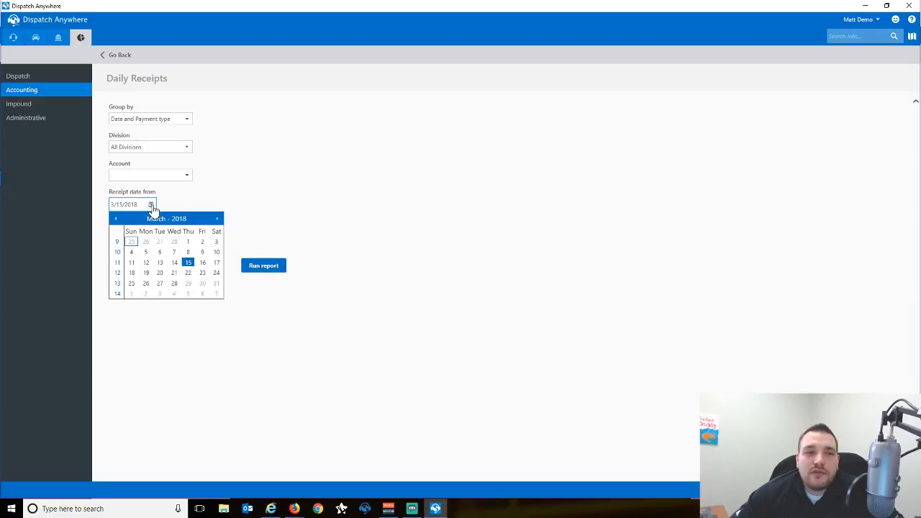
left_click(188, 241)
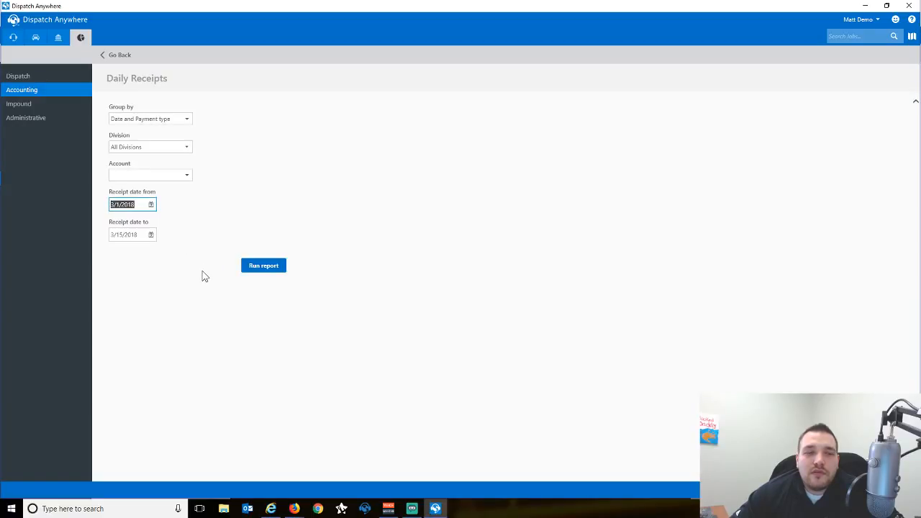
left_click(183, 122)
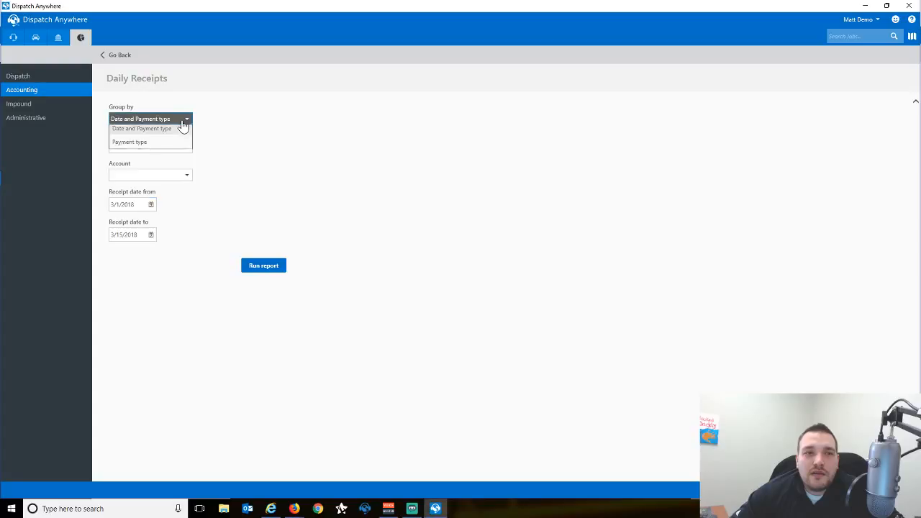
left_click(249, 160)
left_click(256, 263)
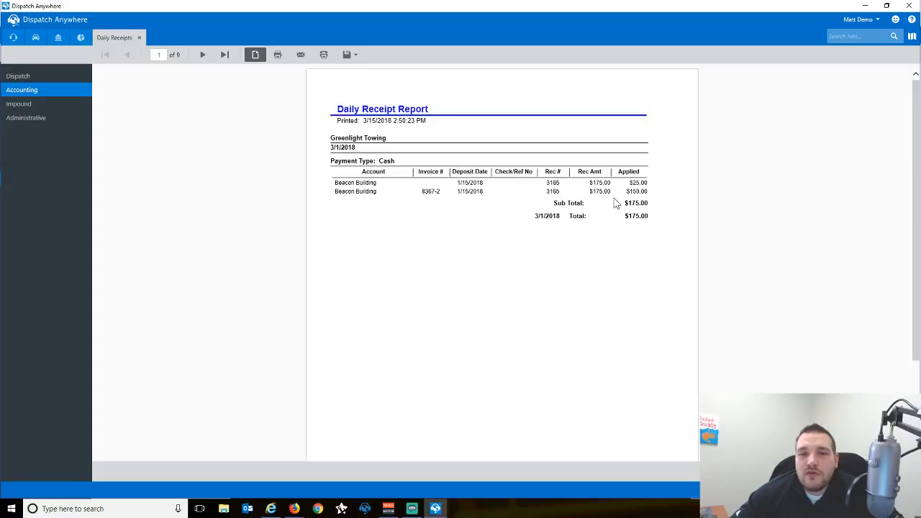
Page through the receipts to page 3, then close the report.
left_click(202, 55)
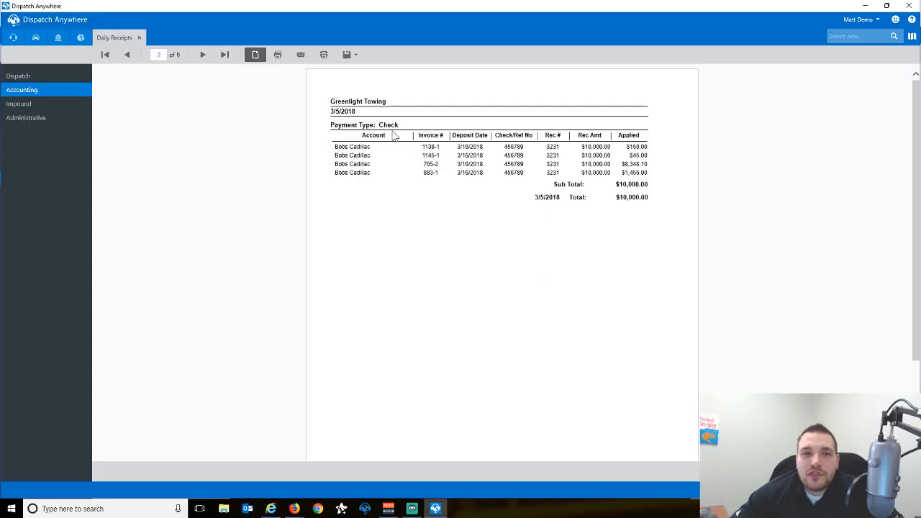
left_click(202, 56)
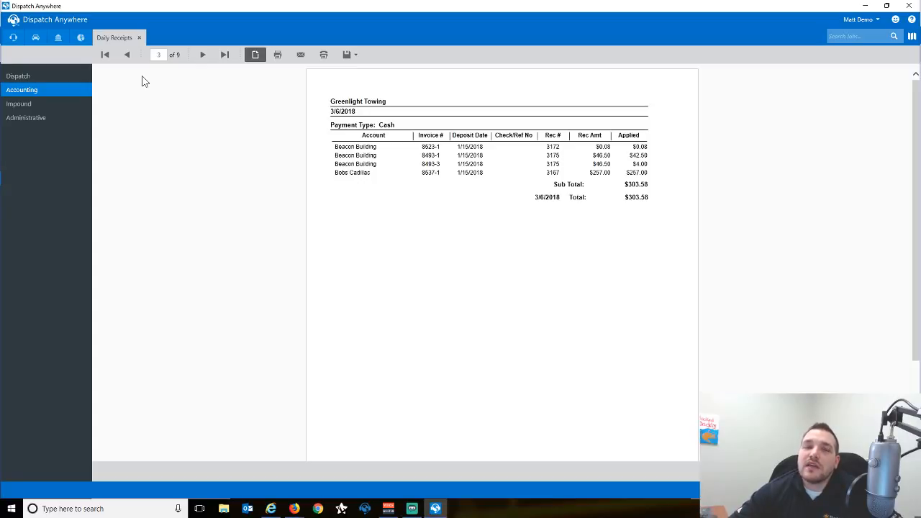
left_click(141, 38)
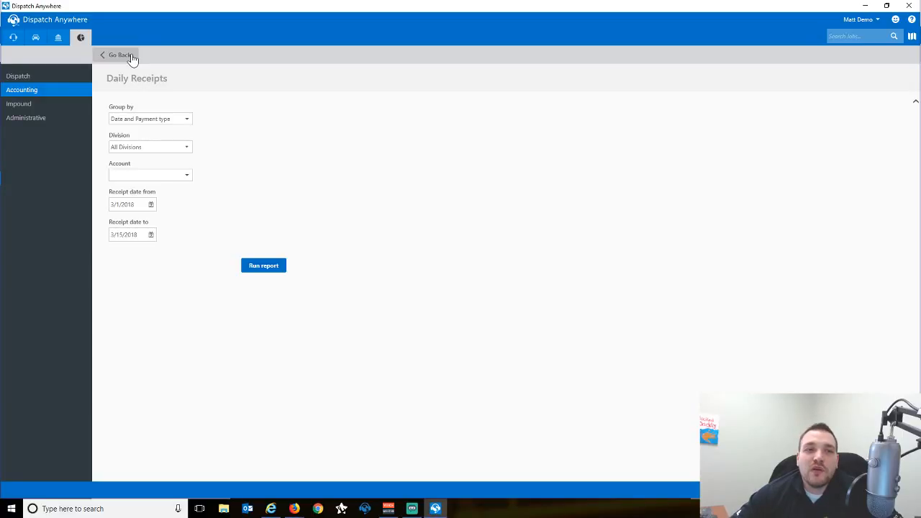
left_click(130, 55)
Refresh the billing dashboard to show $15,886.22 unpaid and $1,061.51 paid.
left_click(57, 39)
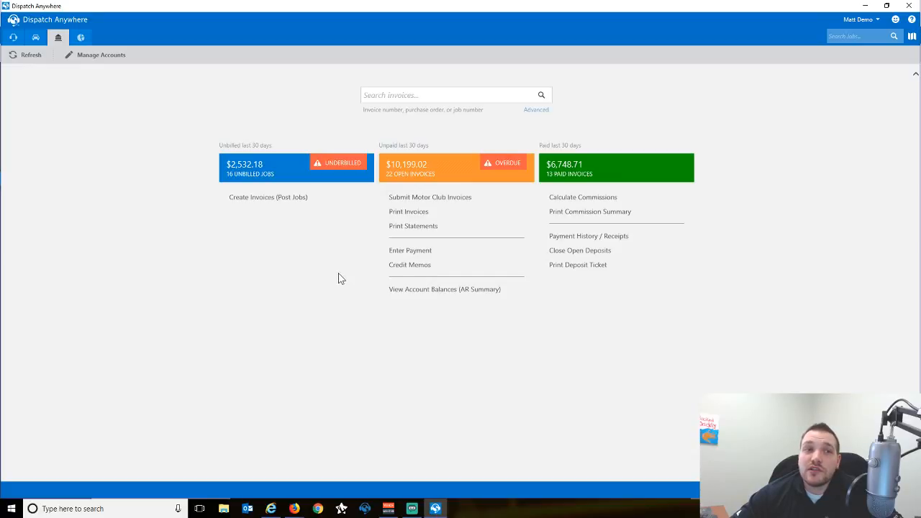
left_click(22, 55)
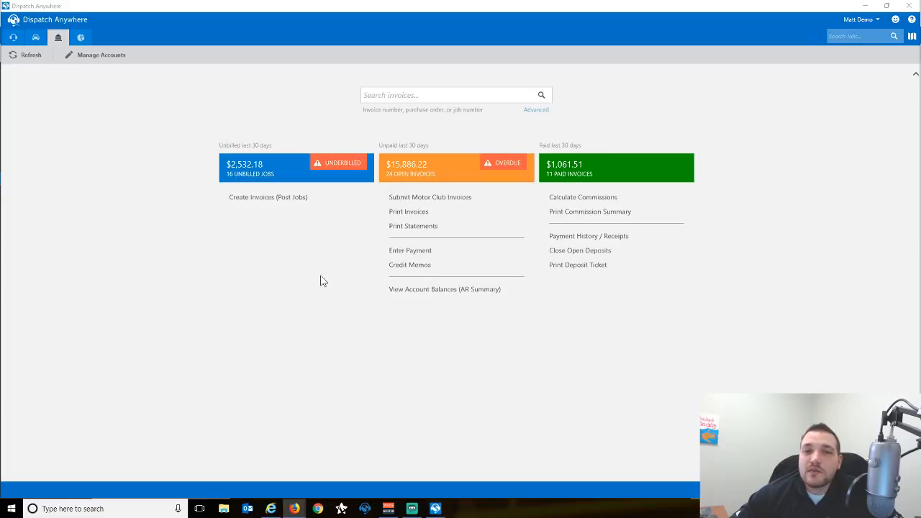
left_click(17, 42)
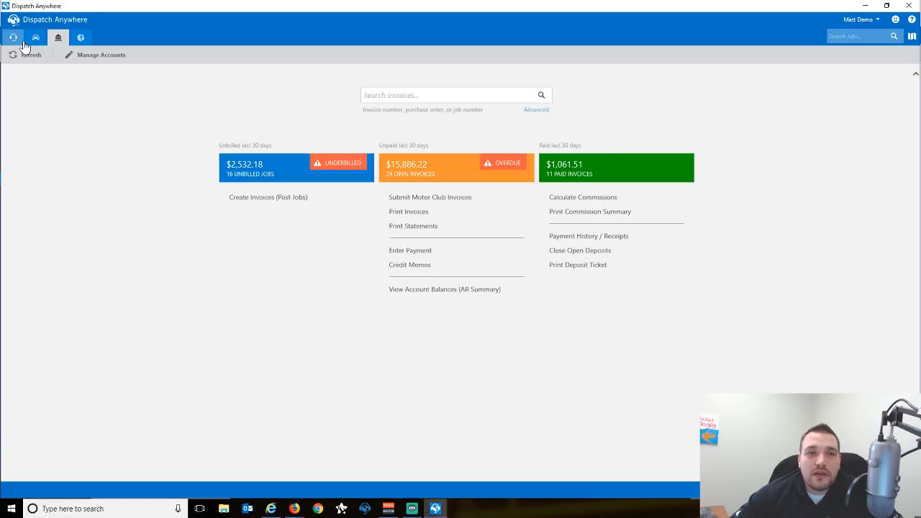
Assign an additional driver with the 001 Flatbed vehicle to Tow job #8579.
left_click(16, 41)
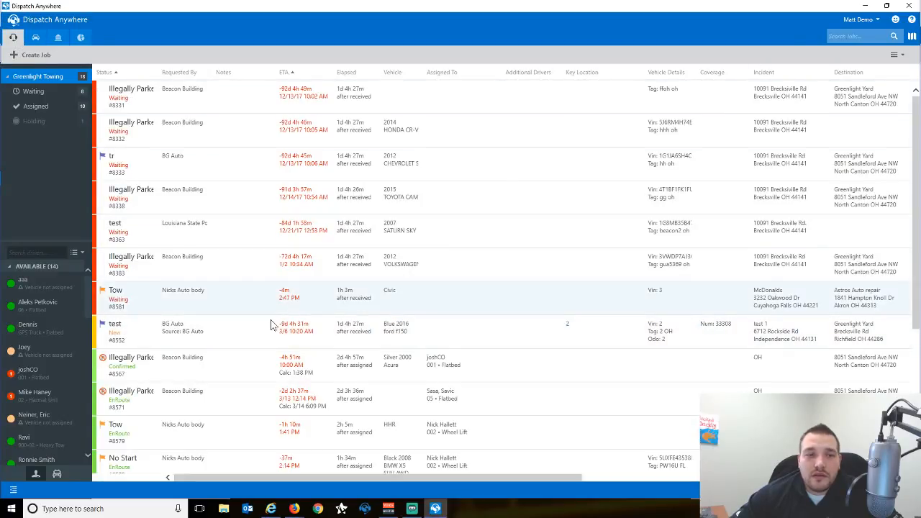
scroll(266, 327, "down", 3)
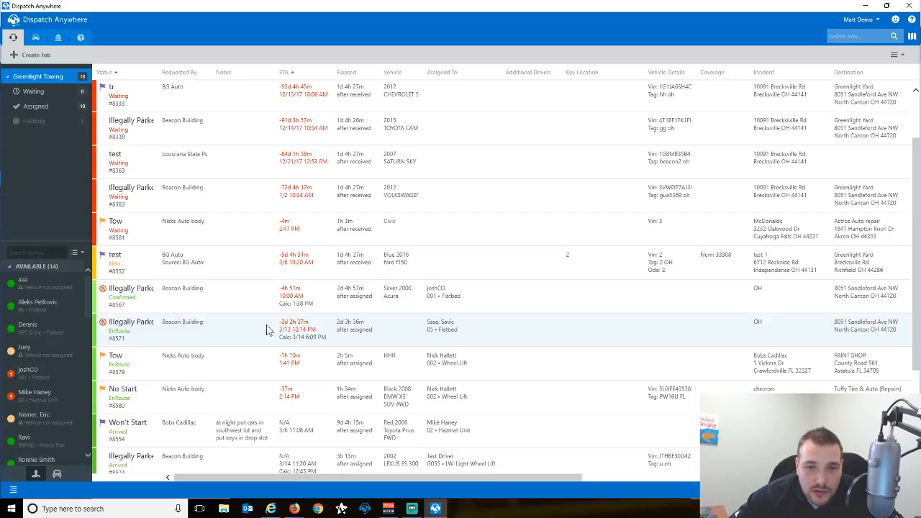
scroll(266, 329, "down", 3)
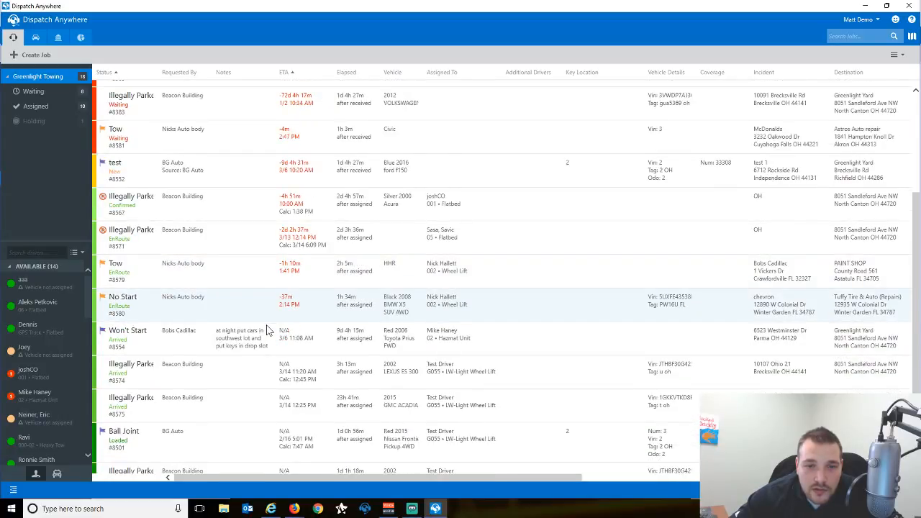
left_click(230, 267)
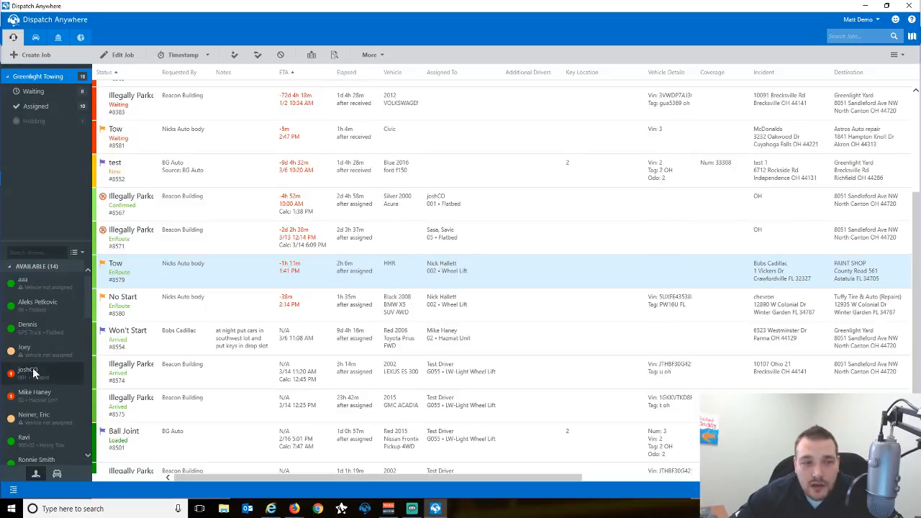
mouse_move(39, 367)
scroll(39, 366, "down", 1)
scroll(39, 366, "down", 5)
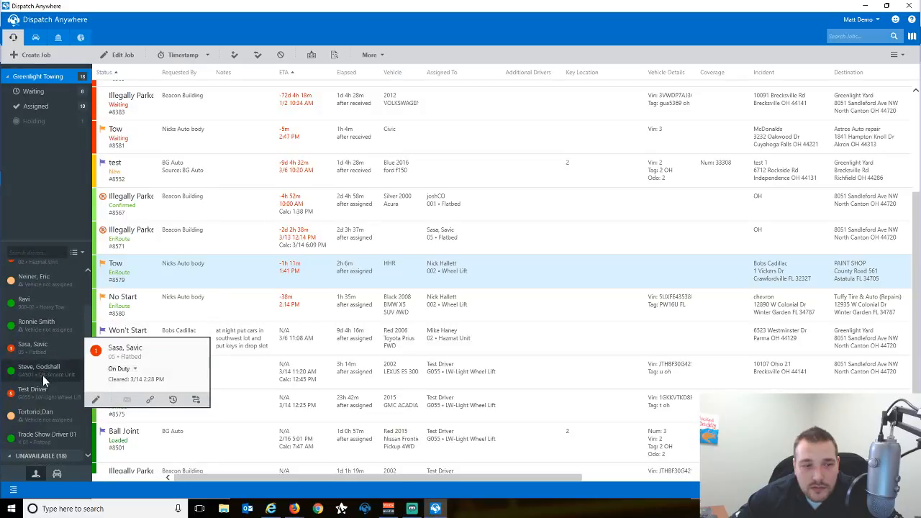
scroll(45, 378, "down", 4)
scroll(45, 374, "up", 1)
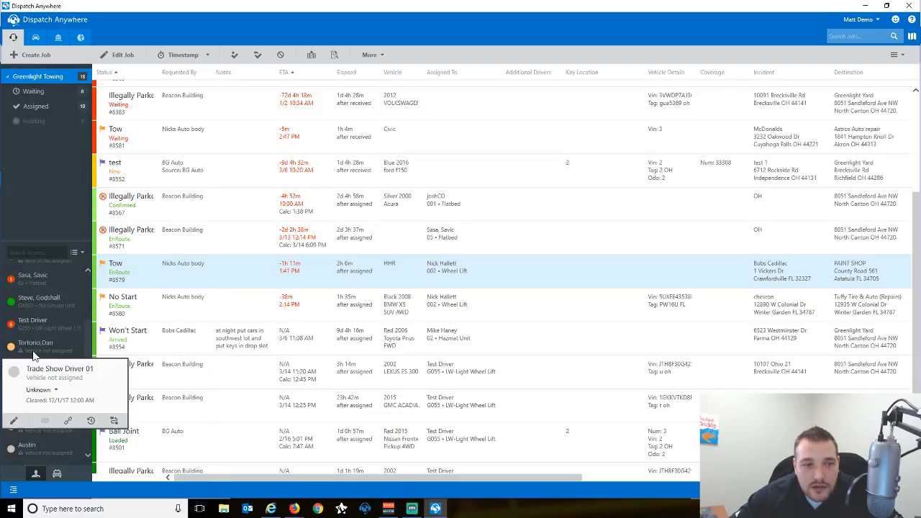
left_click_drag(63, 356, 314, 269)
left_click(447, 249)
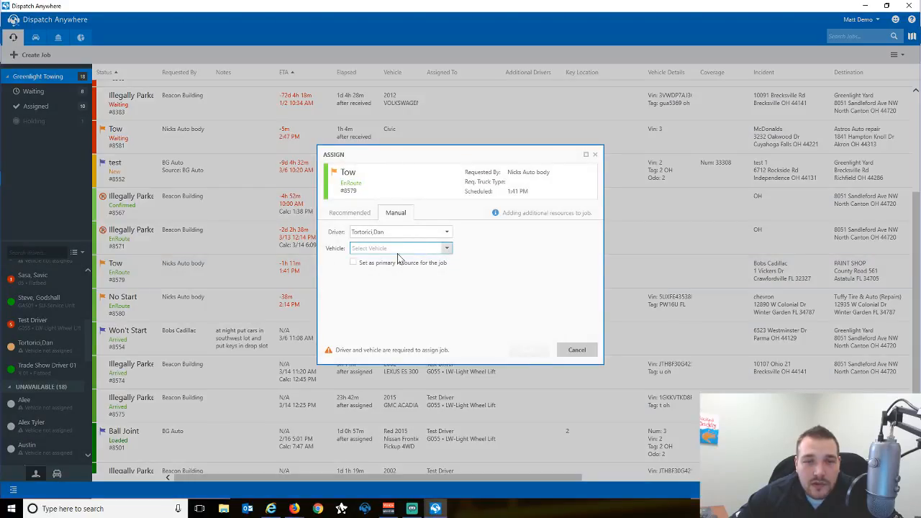
left_click(380, 263)
left_click(529, 350)
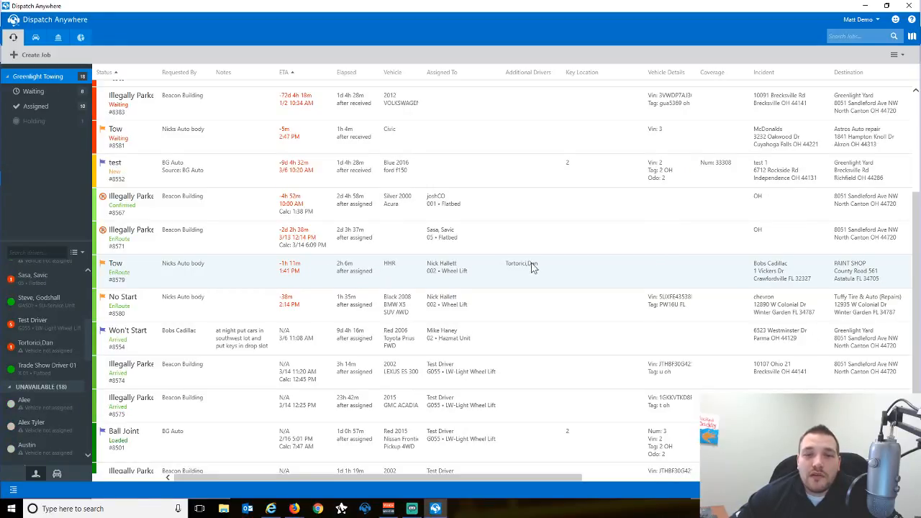
Timestamp Tow job #8579 as Finished and return to the accounting dashboard.
left_click(419, 267)
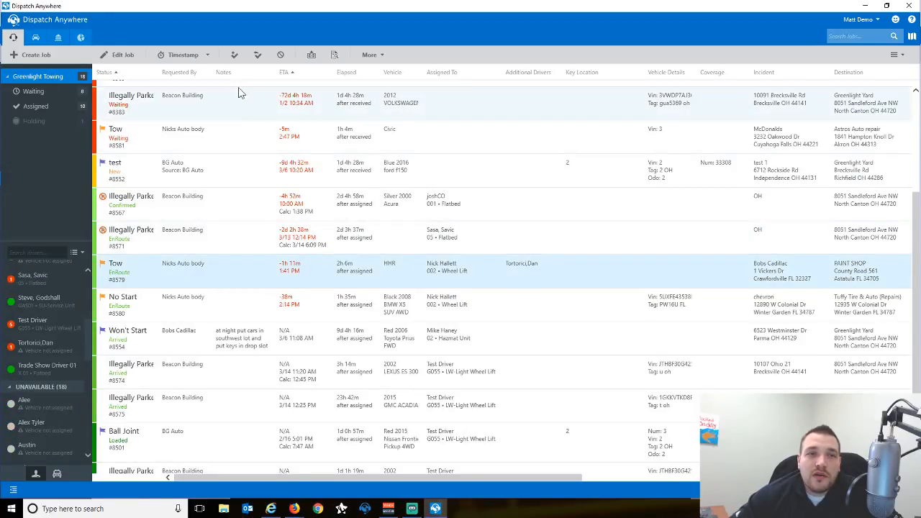
left_click(207, 56)
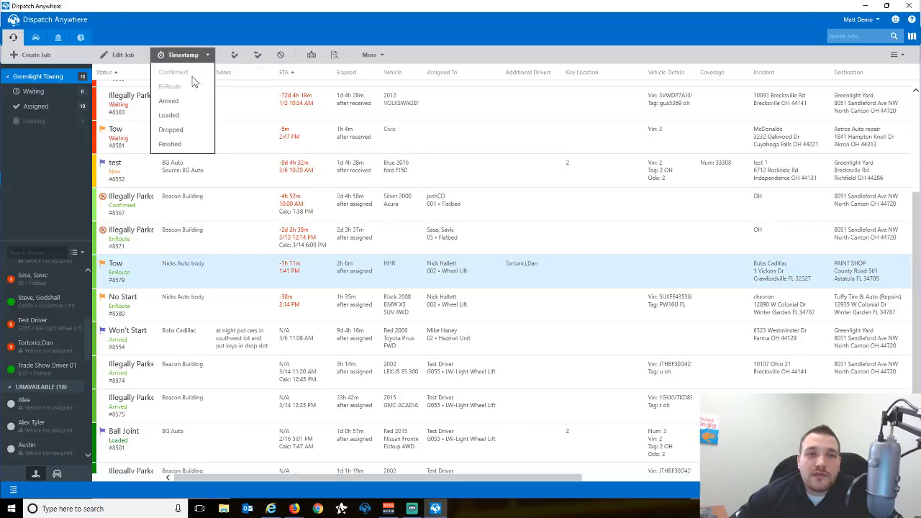
left_click(170, 144)
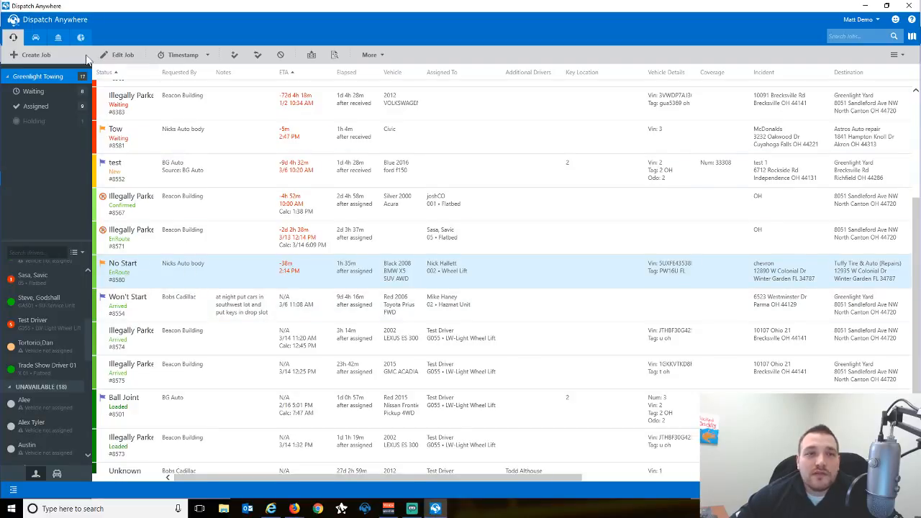
left_click(59, 36)
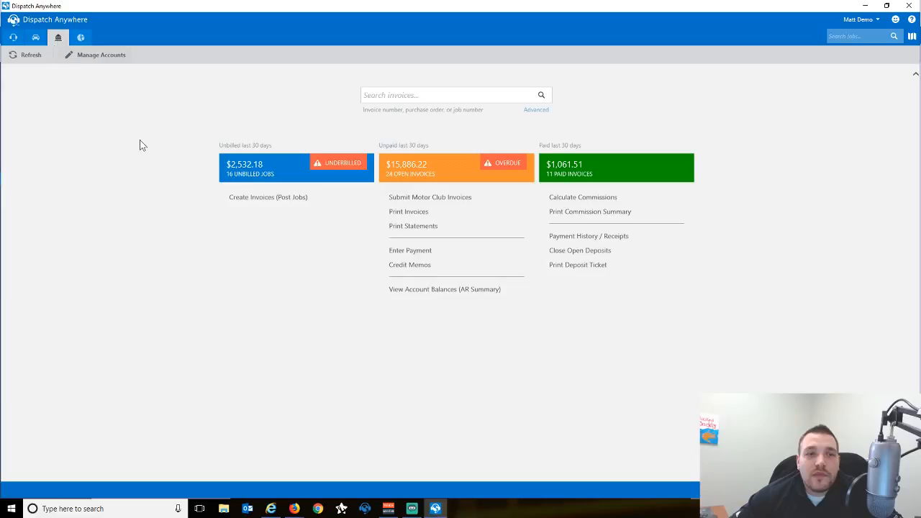
List unbilled jobs and expand invoice 8579-1 ($45.30) to see its additional-driver warning.
left_click(289, 207)
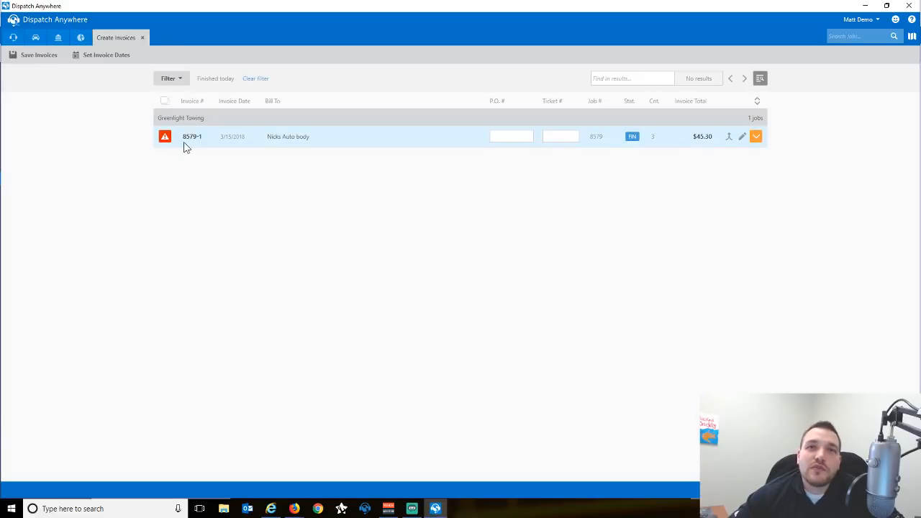
mouse_move(165, 143)
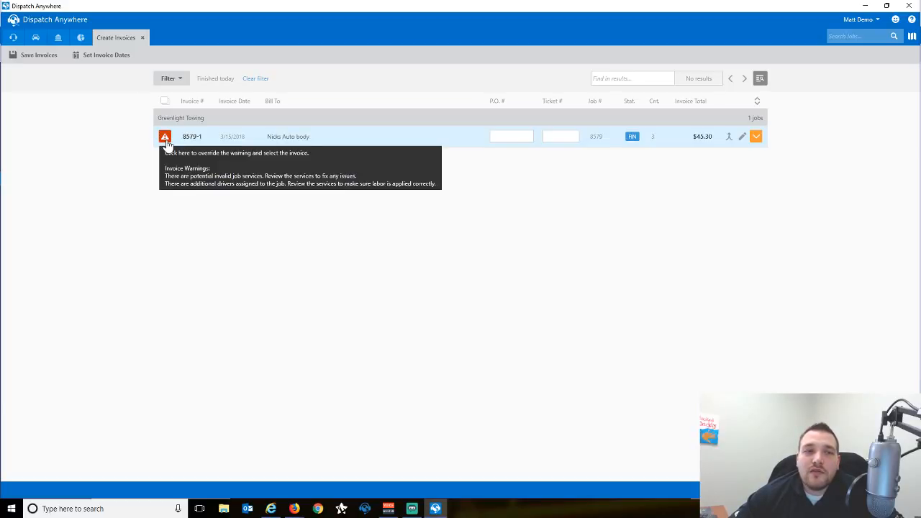
left_click(756, 138)
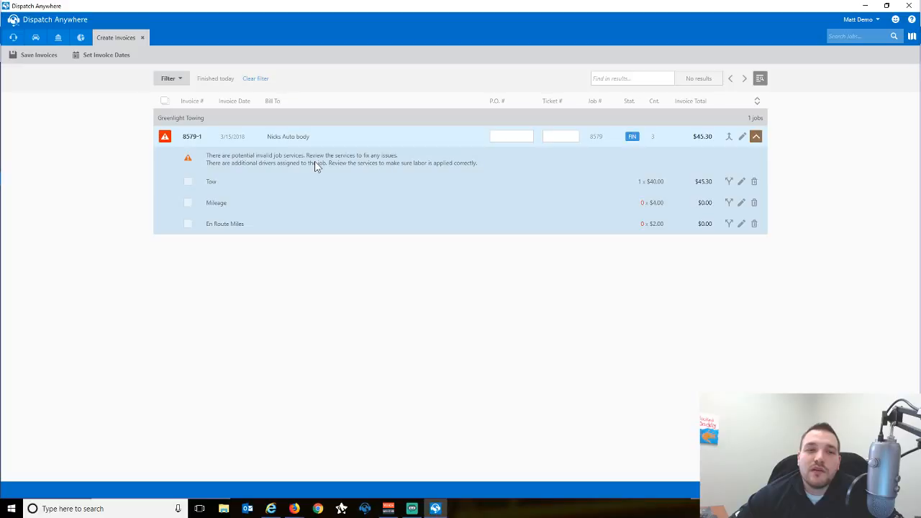
Price job 8579's Mileage at 222.2 miles ($868.80) and En Route Miles at 990 miles ($1,970.00).
left_click(744, 139)
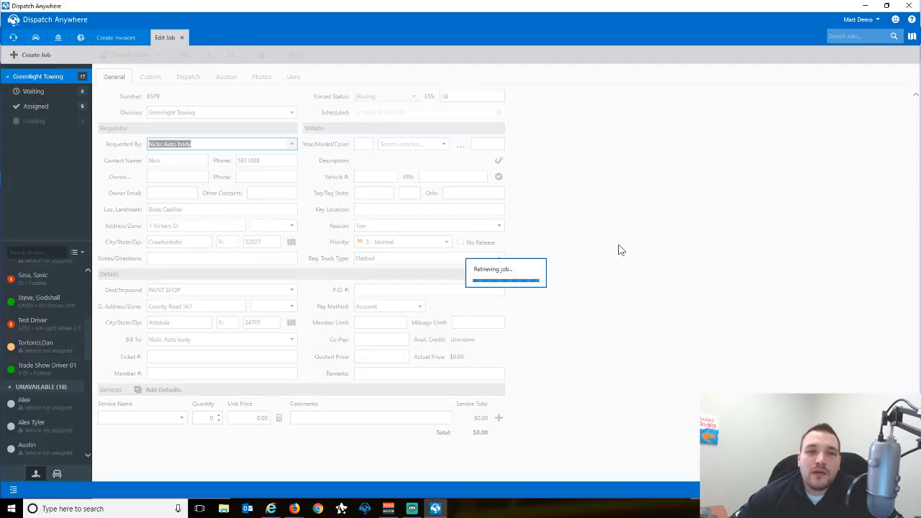
scroll(595, 252, "down", 1)
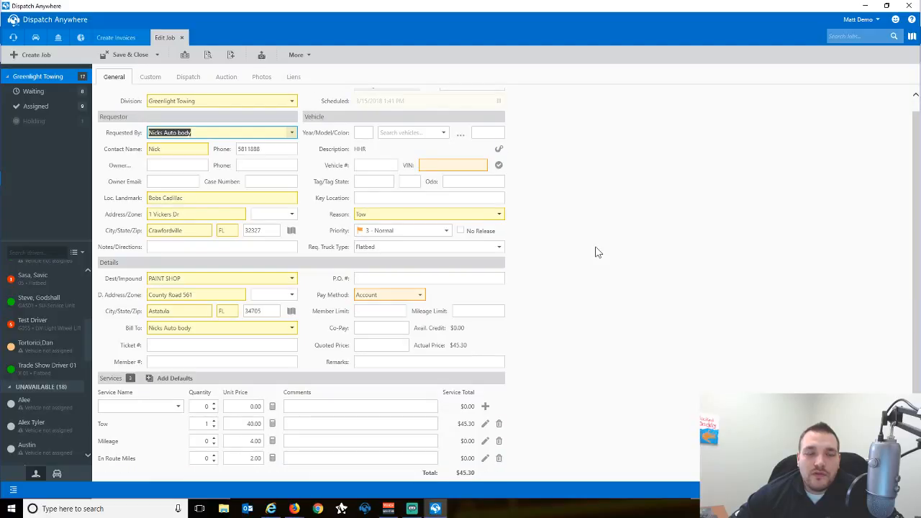
left_click(273, 441)
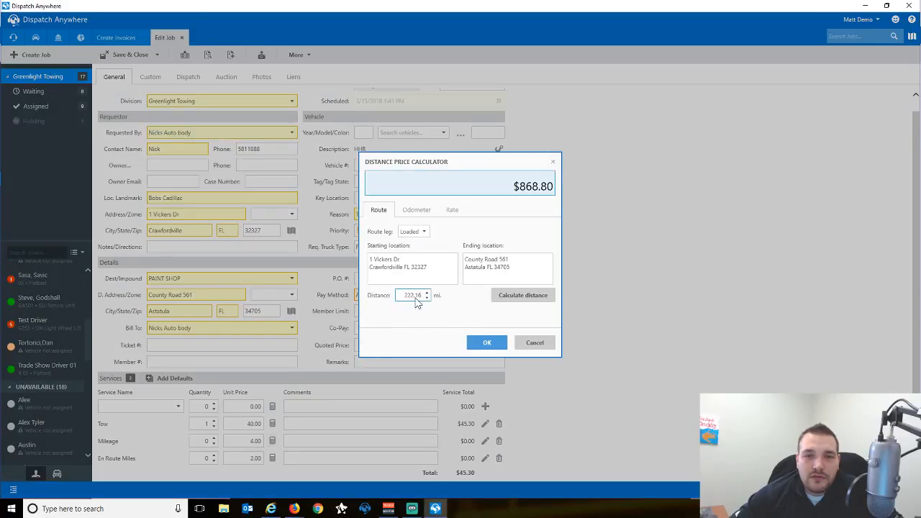
left_click(488, 343)
left_click(273, 458)
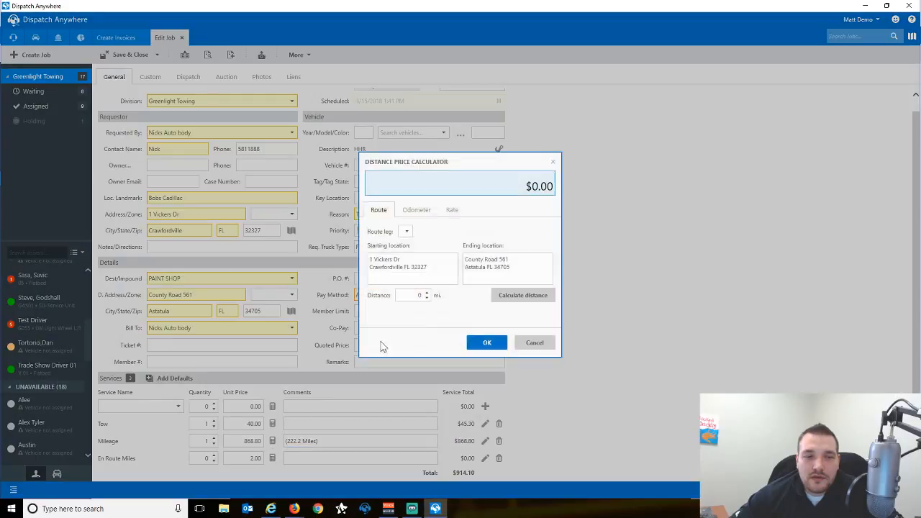
left_click(487, 342)
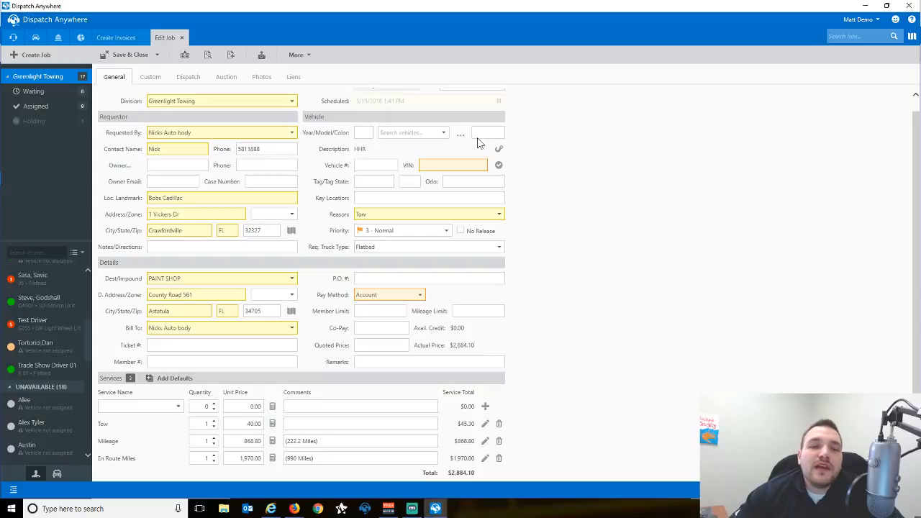
left_click(193, 81)
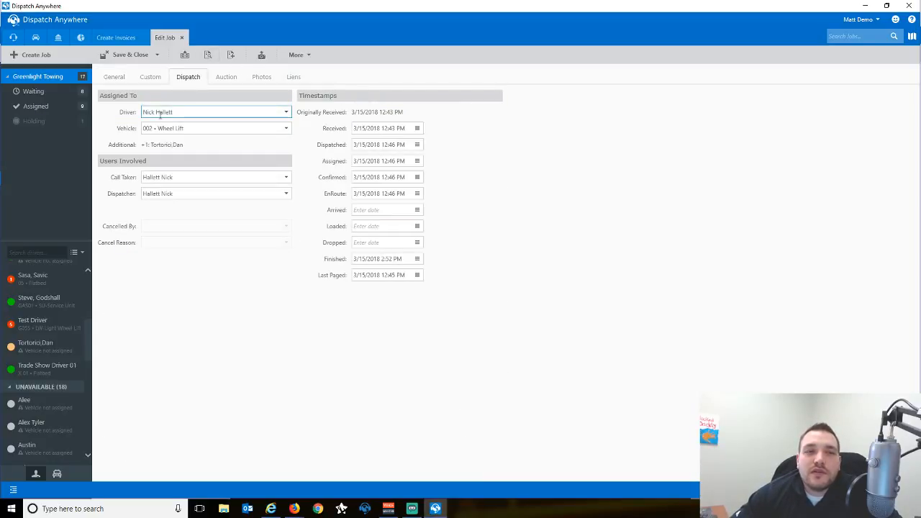
left_click(115, 83)
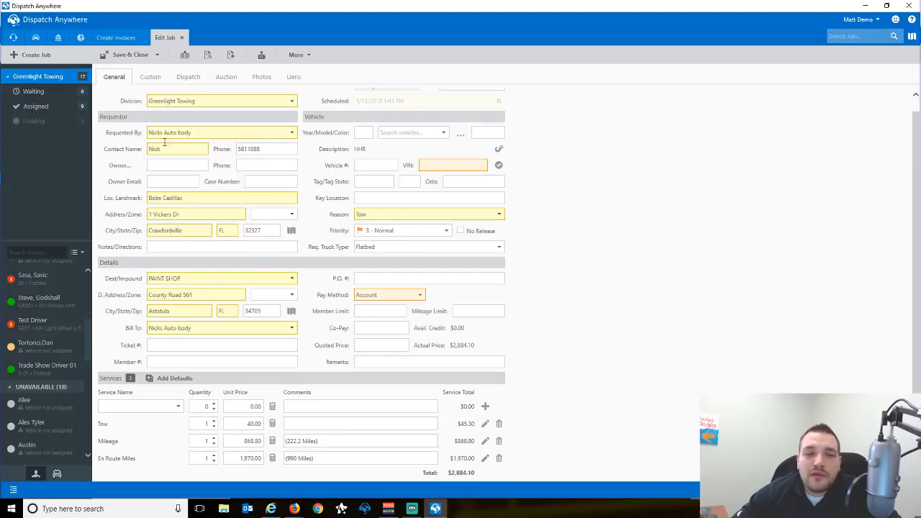
left_click(290, 422)
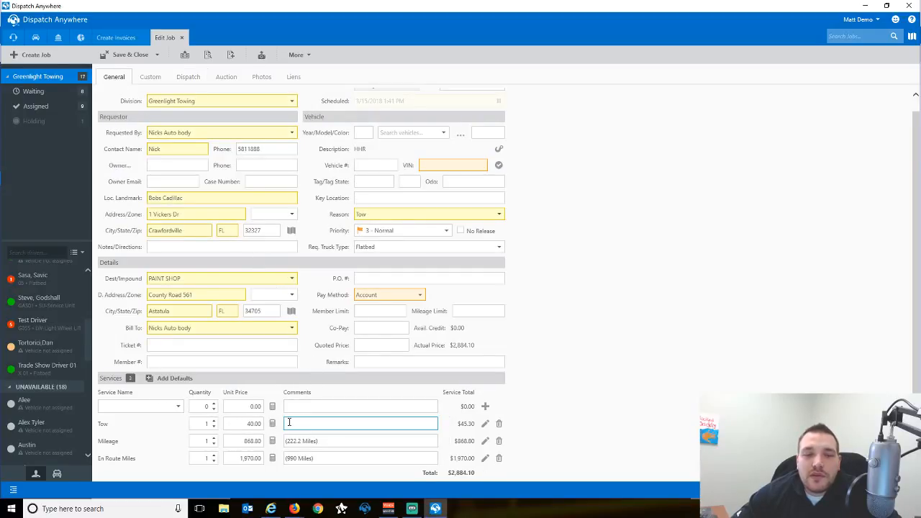
left_click(309, 440)
left_click(322, 458)
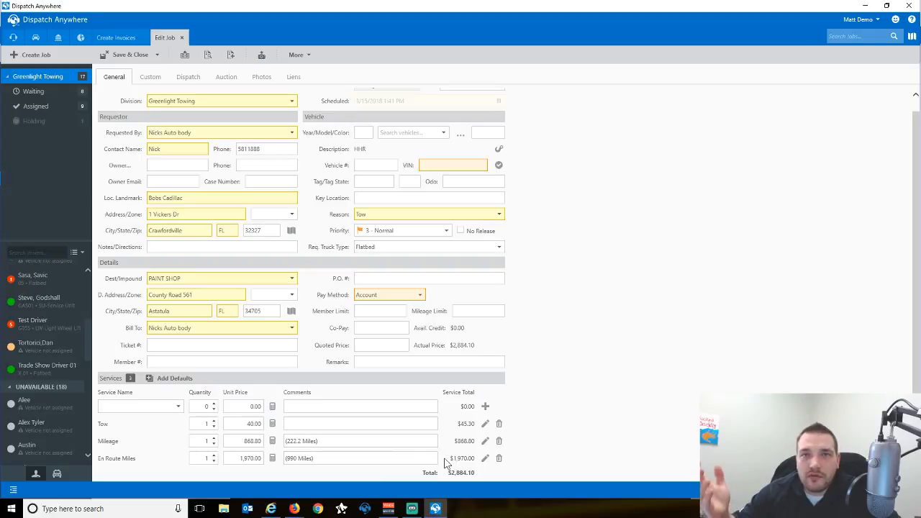
Select the additional driver as the En Route Miles service's commission driver.
left_click(485, 459)
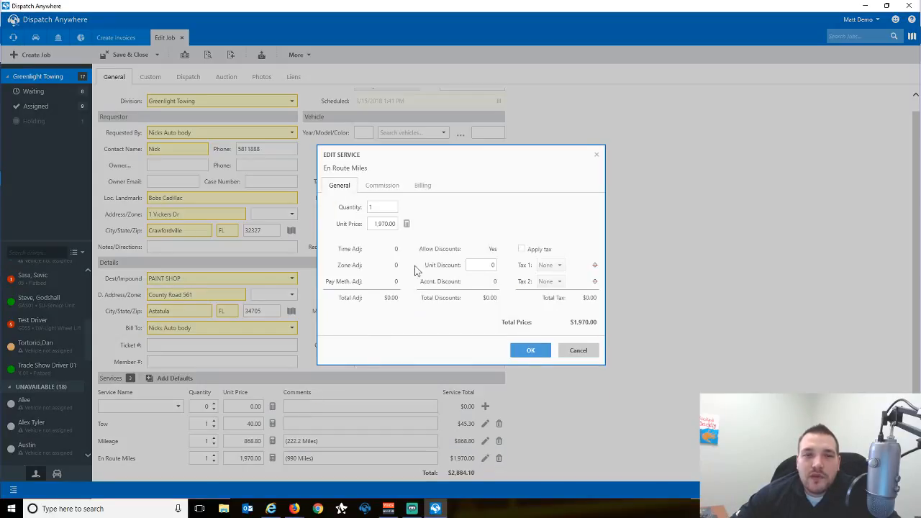
left_click(387, 190)
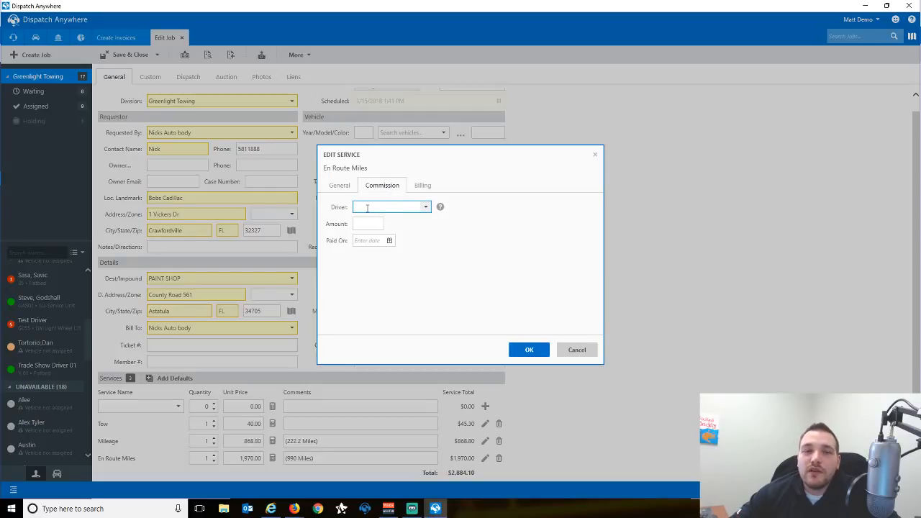
left_click(425, 208)
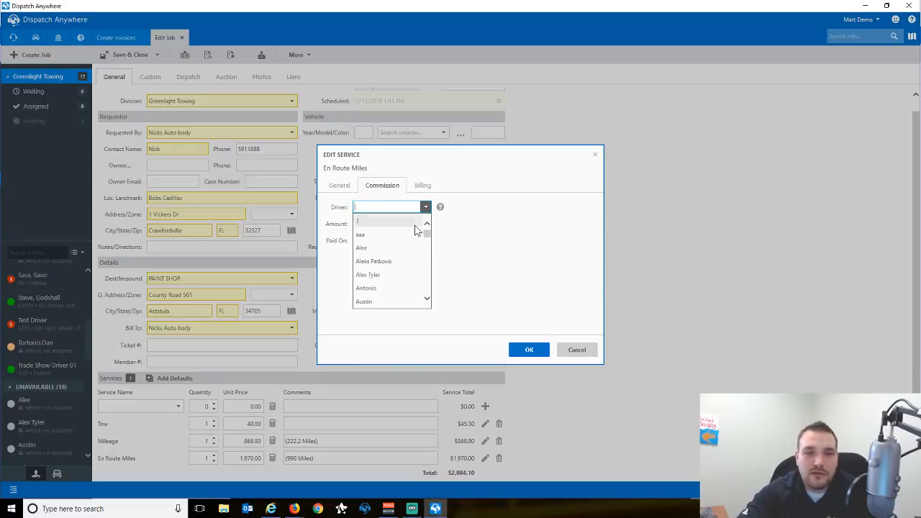
type("Dan")
key("BackSpace")
key("BackSpace")
key("BackSpace")
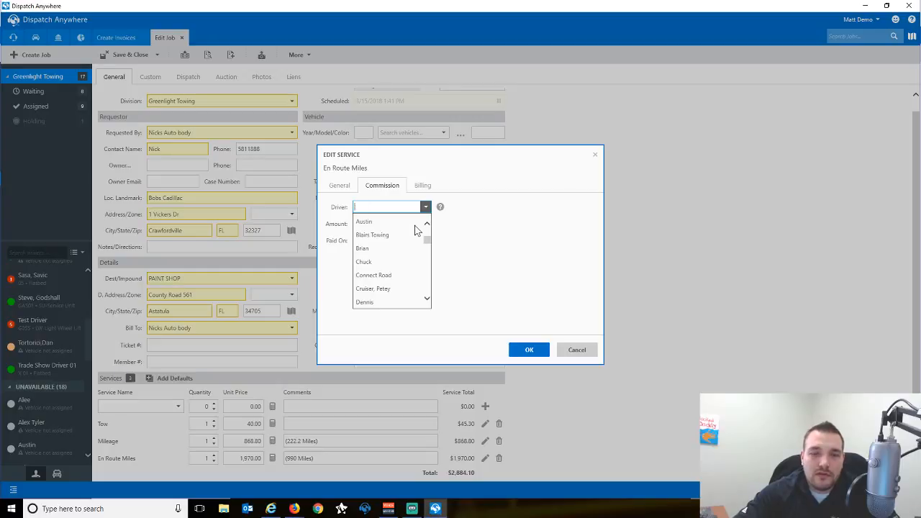
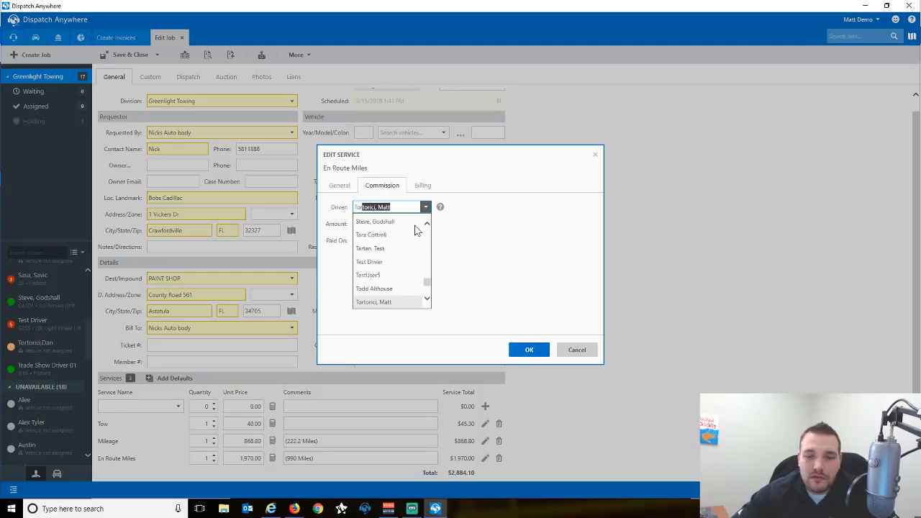
key("Down")
key("Tab")
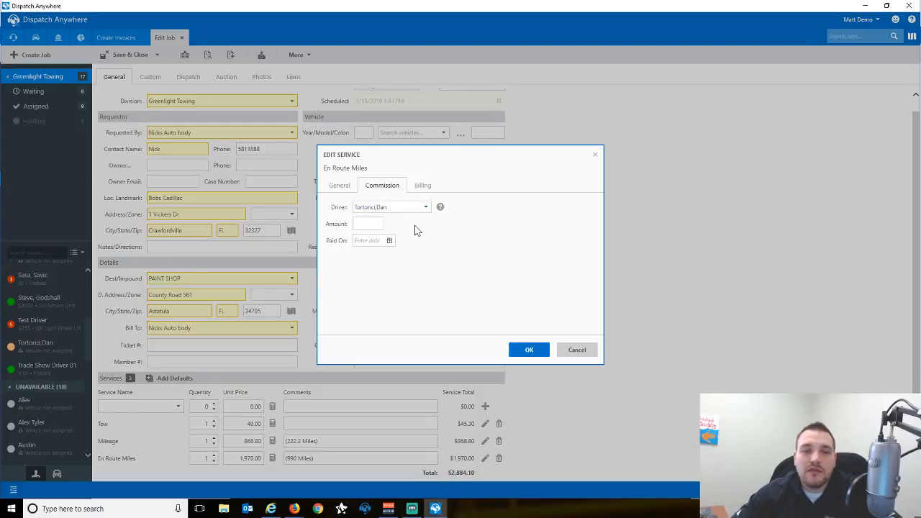
Leave the commission amount and paid date blank and keep the En Route Miles settings.
left_click(379, 227)
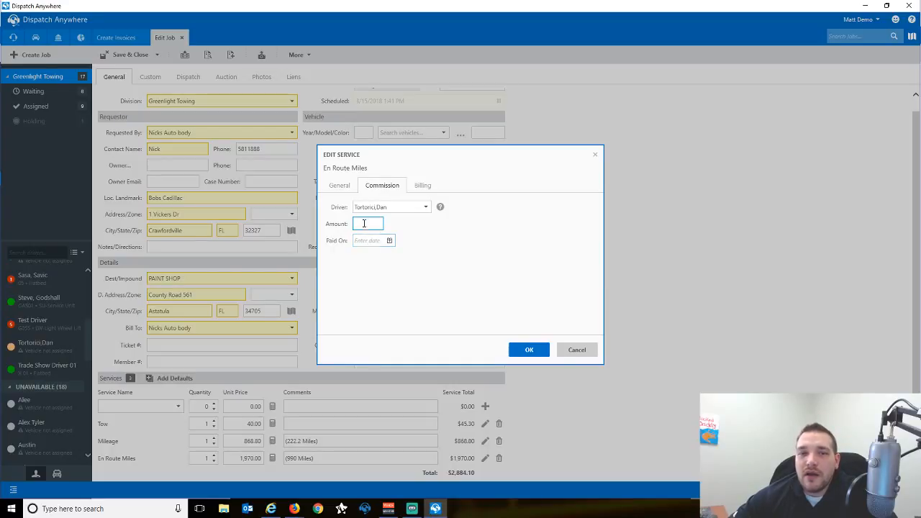
type("60")
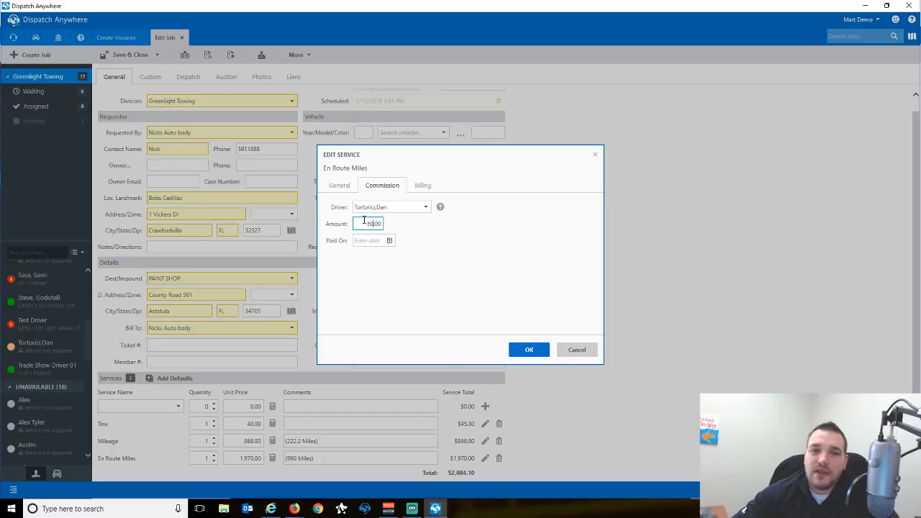
key("Tab")
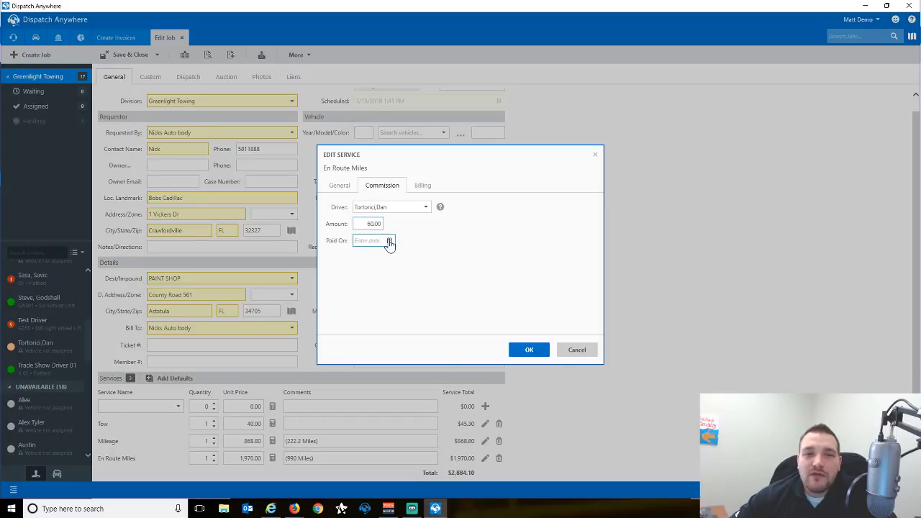
left_click(389, 242)
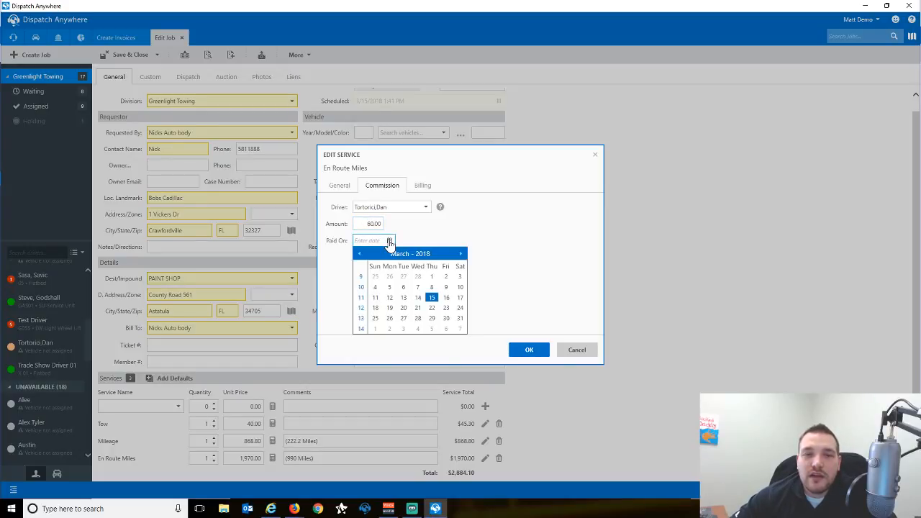
left_click(445, 297)
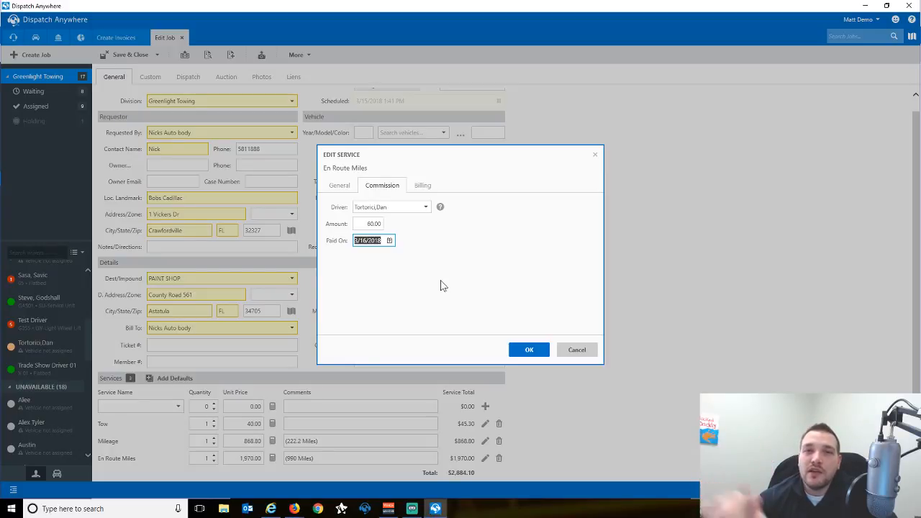
key("BackSpace")
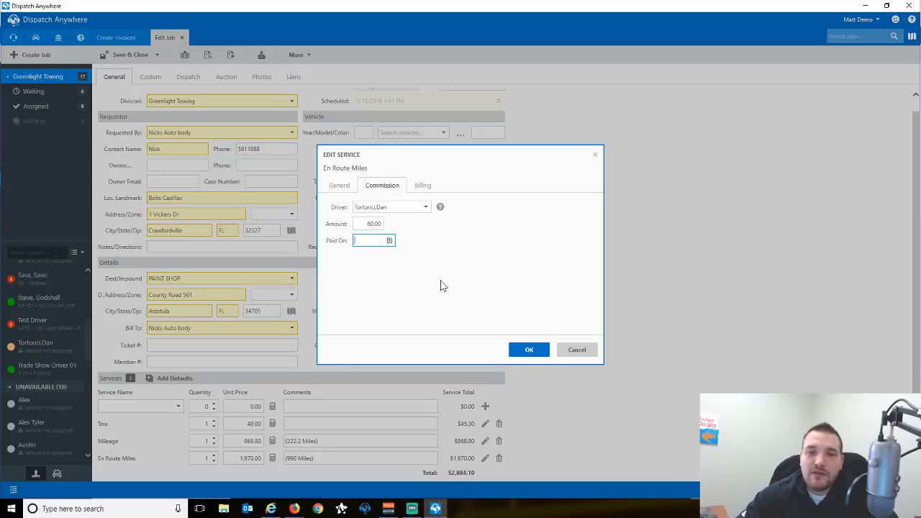
left_click(359, 224)
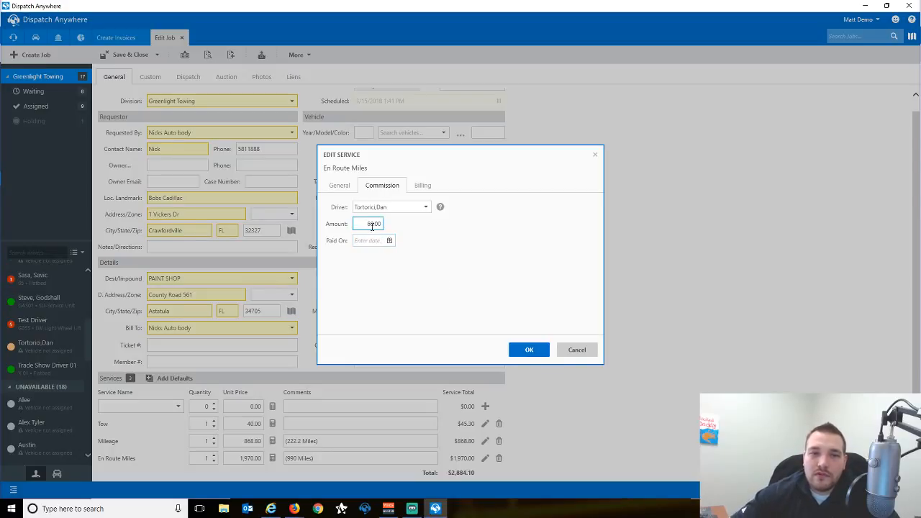
key("BackSpace")
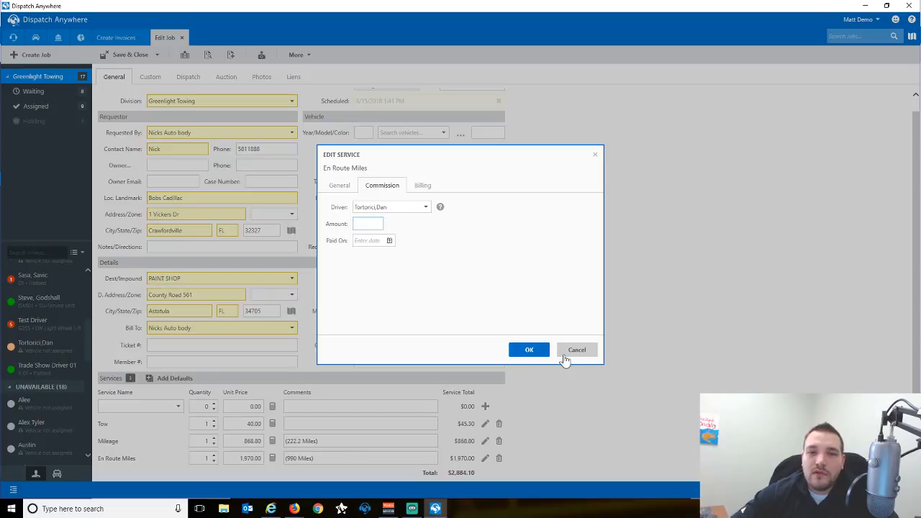
left_click(530, 350)
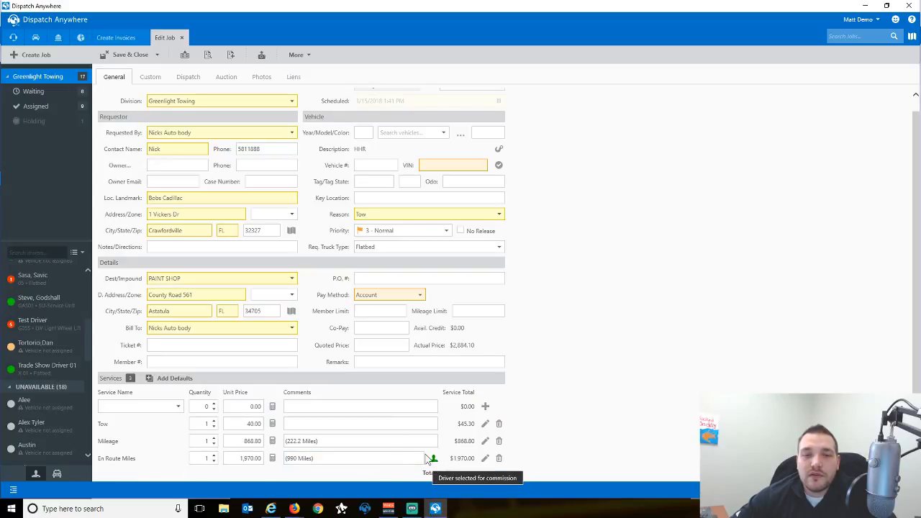
Save job 8579, create invoice 8579-1 at $2,884.10 despite the warning, and start Calculate Commissions.
left_click(157, 56)
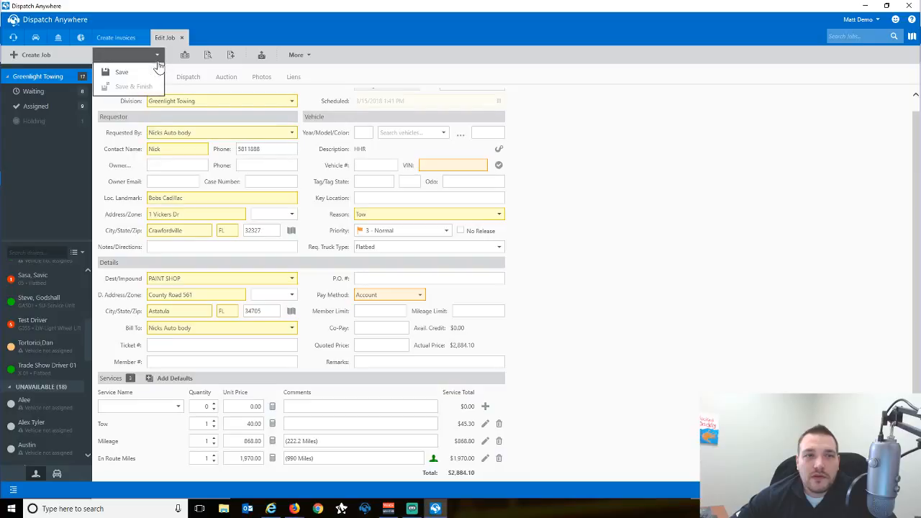
left_click(118, 72)
left_click(232, 57)
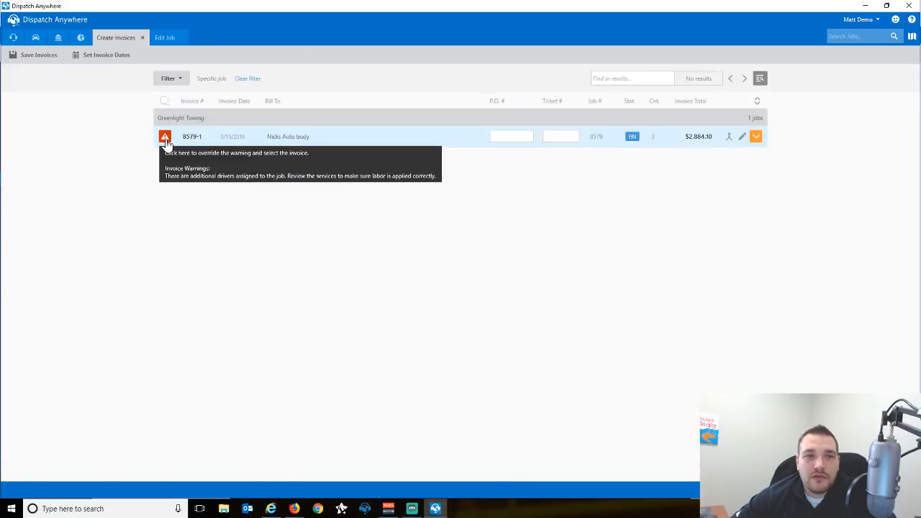
left_click(172, 146)
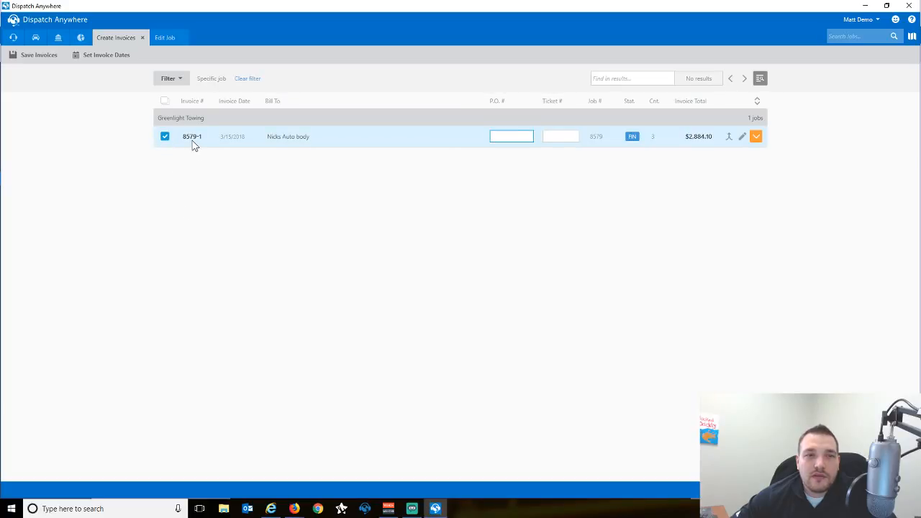
left_click(51, 62)
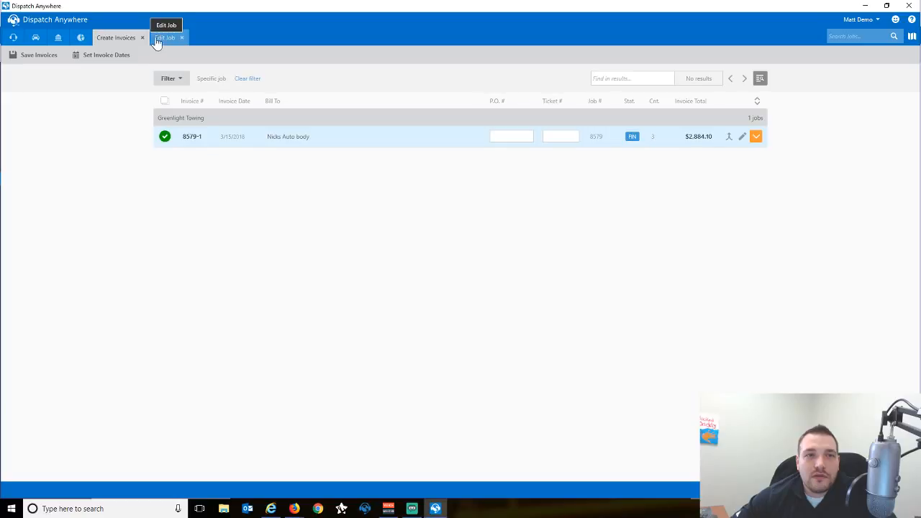
left_click(58, 37)
left_click(564, 205)
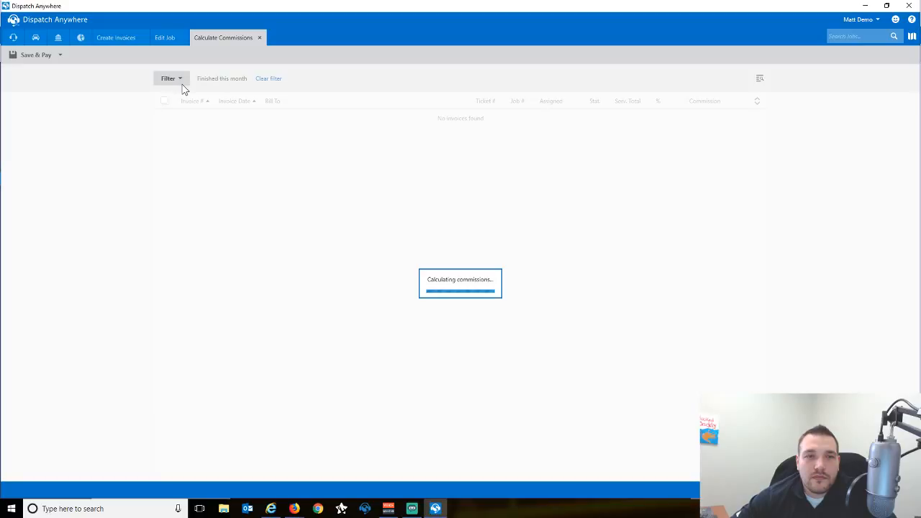
Filter commissions to job 8579 finished anytime and expand both drivers' 8579-1 rows.
left_click(180, 84)
left_click(233, 132)
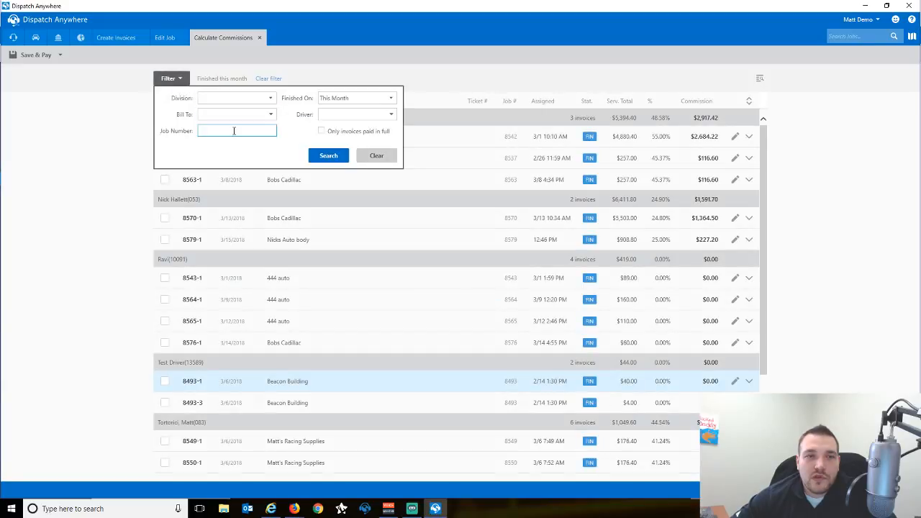
type("8579")
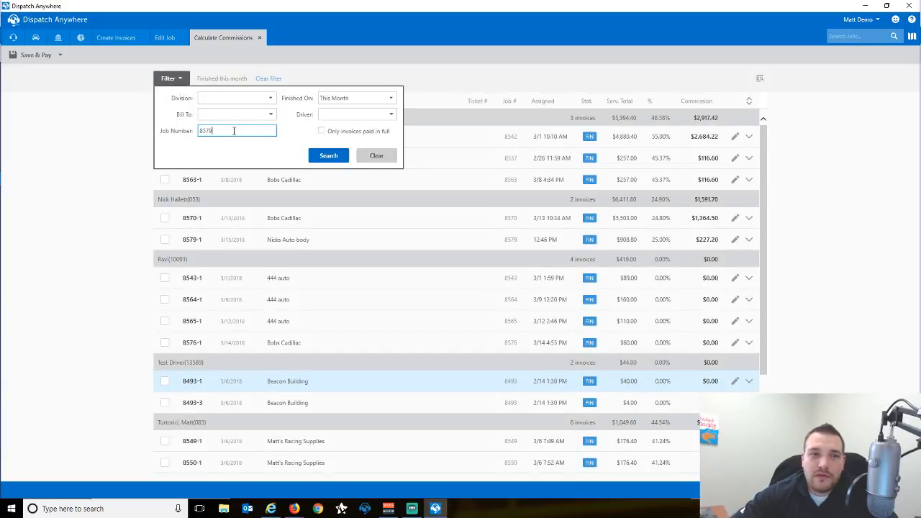
left_click(335, 101)
left_click(335, 109)
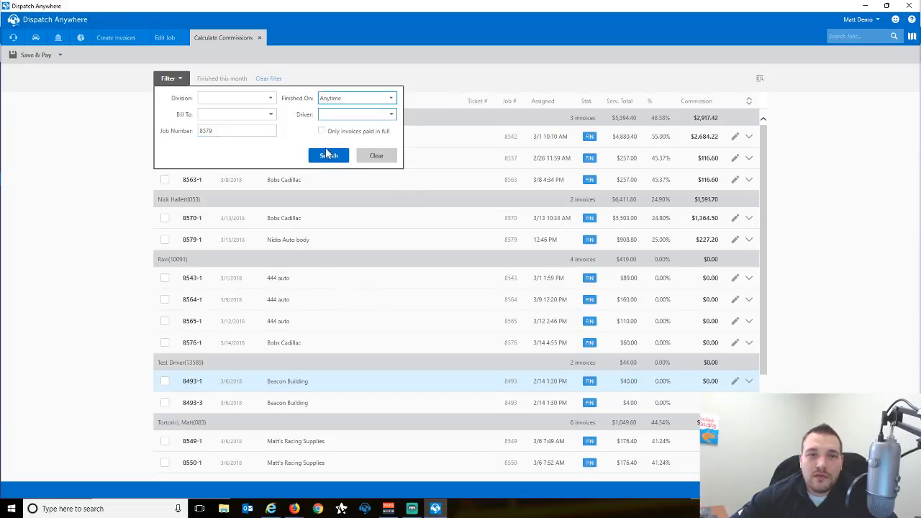
left_click(327, 156)
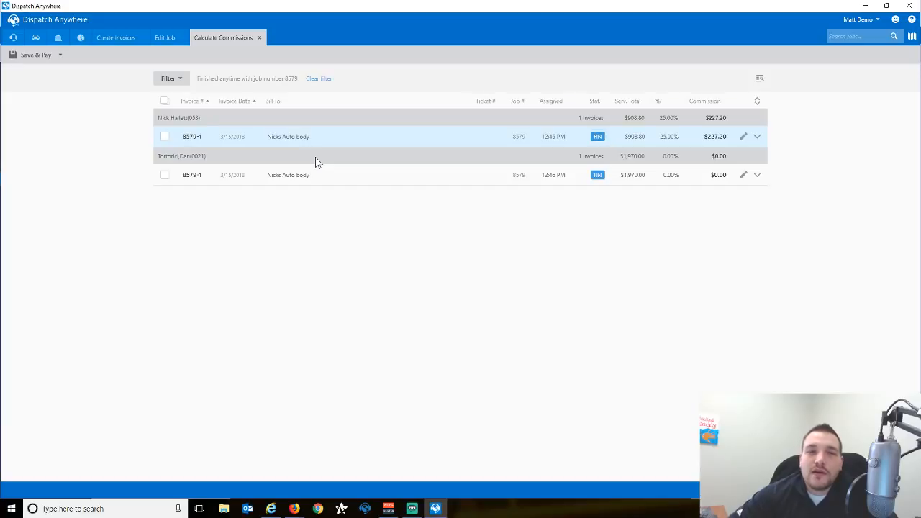
left_click(757, 136)
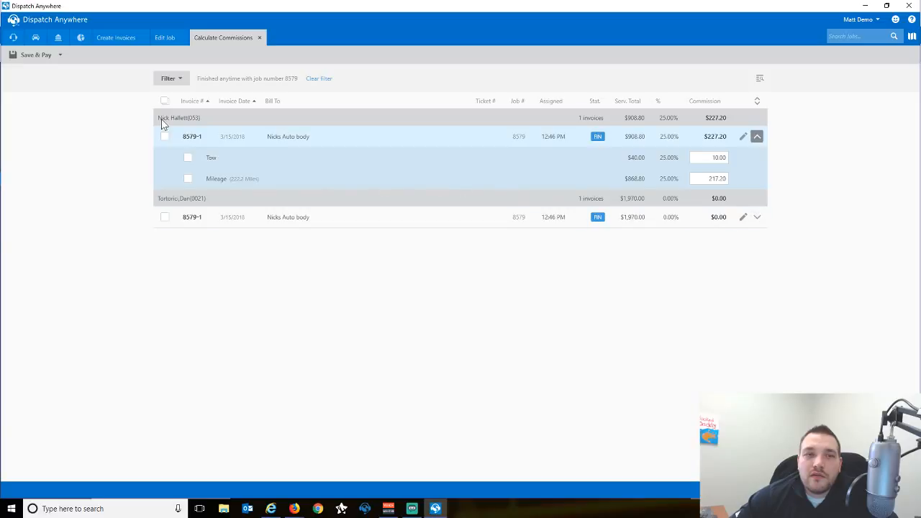
left_click(757, 217)
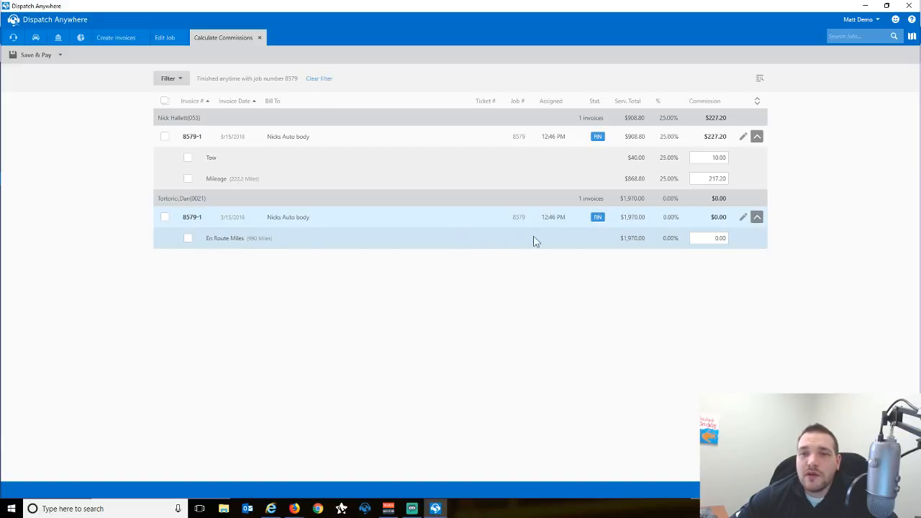
Set the En Route Miles commission to 25% and pay all 8579-1 commissions dated 3/16/2018.
left_click_drag(697, 237, 738, 239)
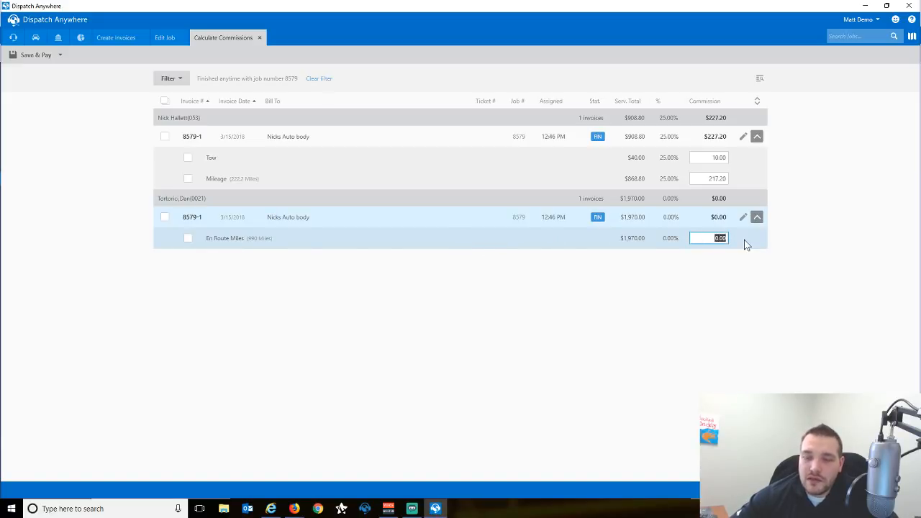
type("25")
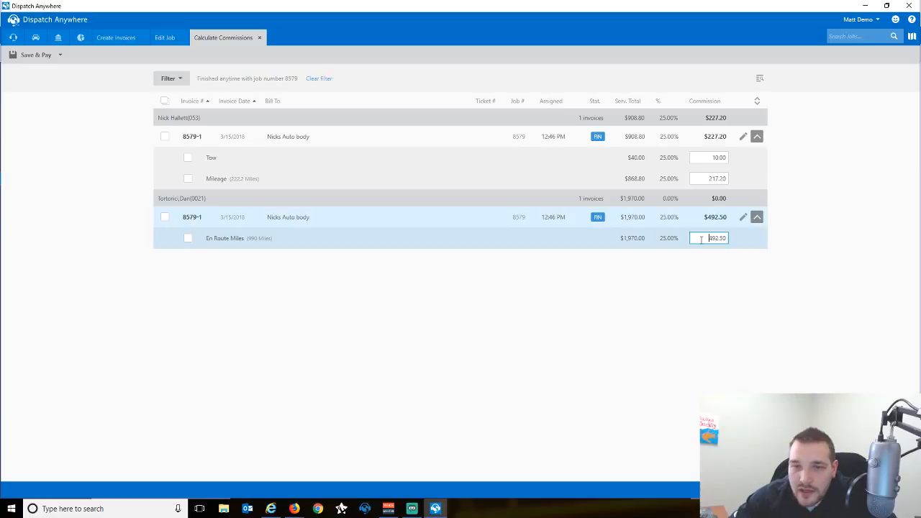
left_click(165, 101)
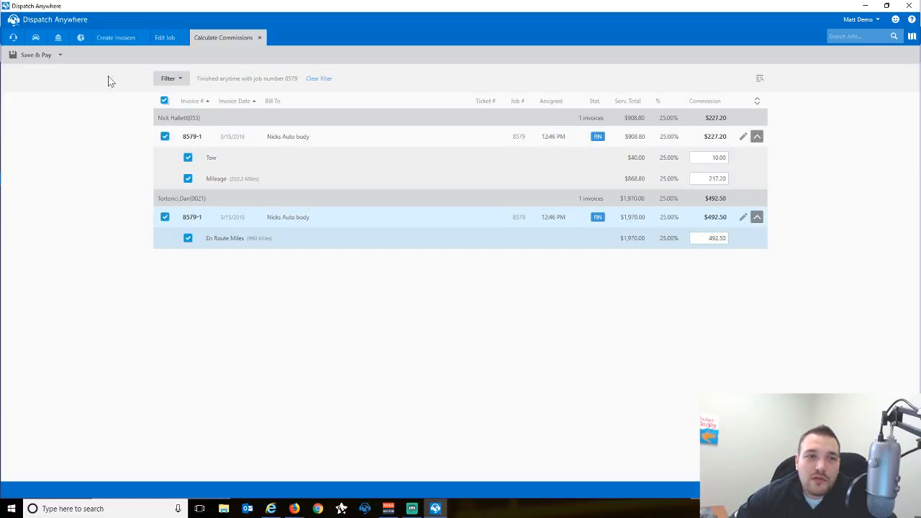
left_click(49, 57)
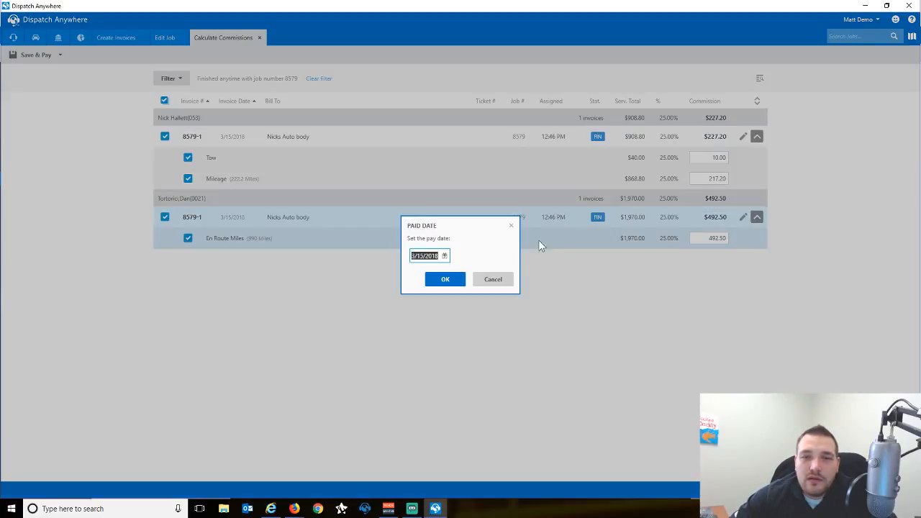
left_click(445, 257)
left_click(500, 314)
left_click(446, 280)
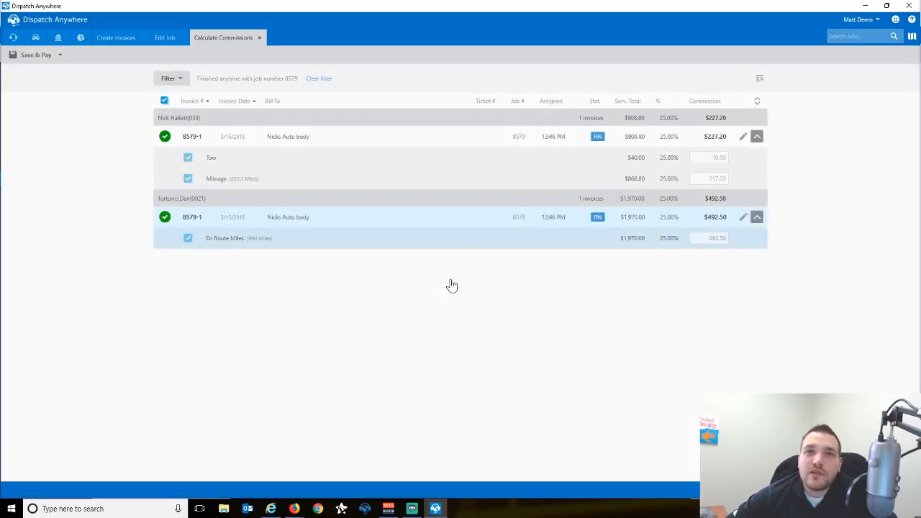
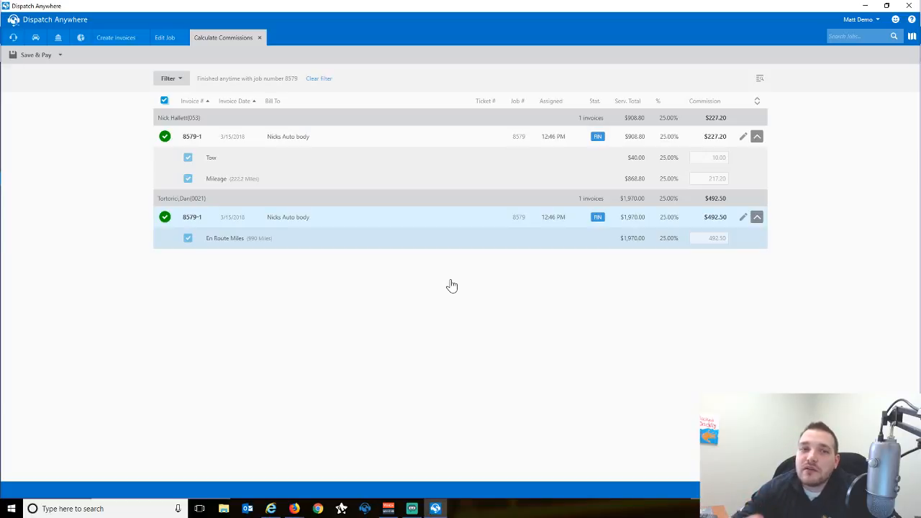
Close job 8579's commission, job-edit and invoice tabs and show the dispatch job board.
left_click(260, 38)
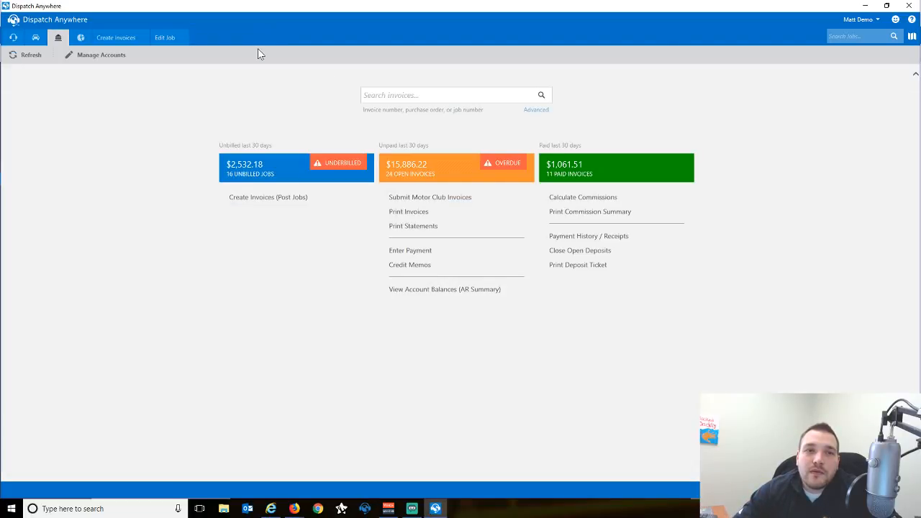
left_click(160, 38)
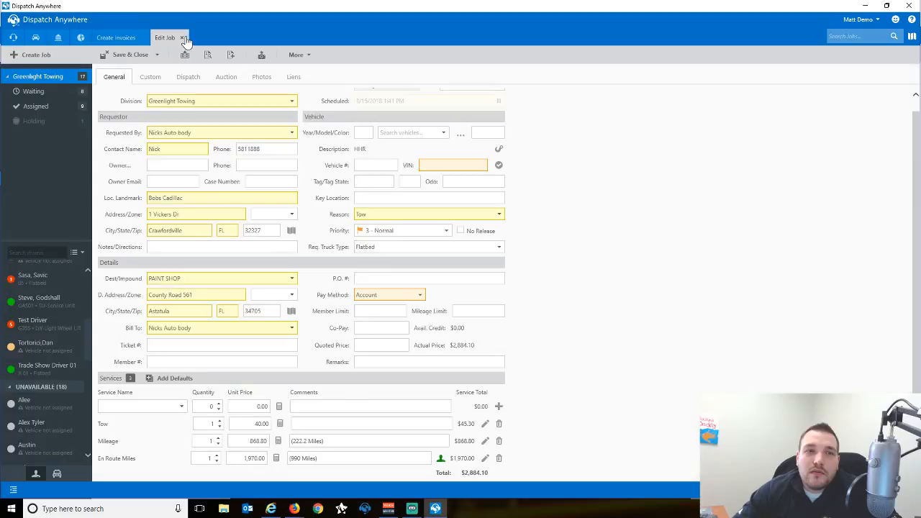
left_click(181, 38)
left_click(143, 38)
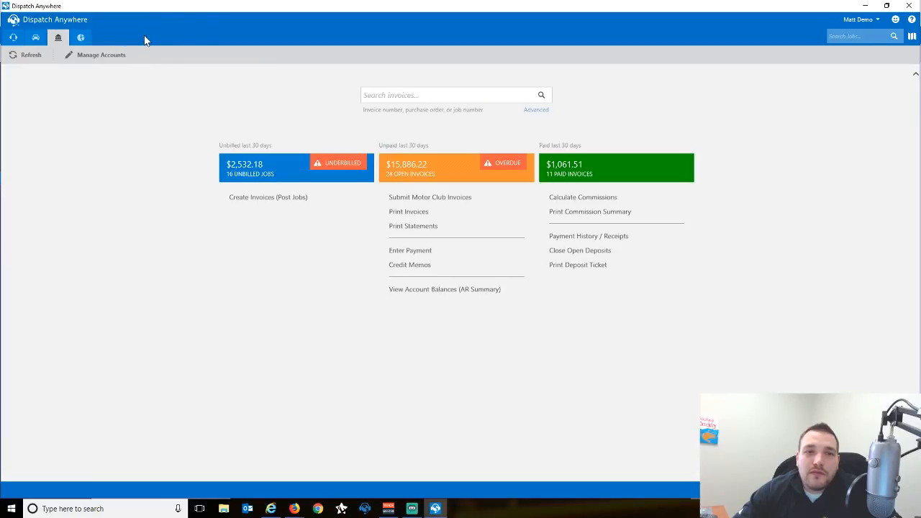
left_click(14, 39)
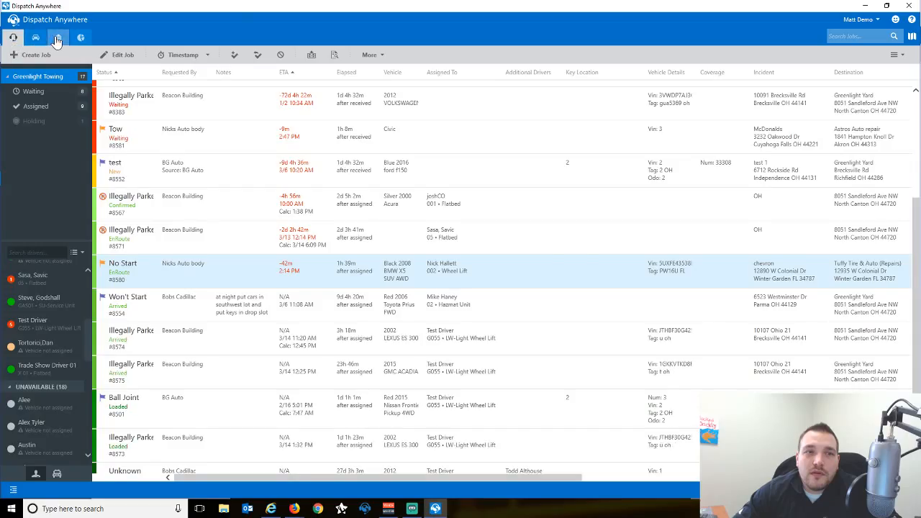
Return to the accounting overview showing $2,532.18 unbilled, then switch to Firefox.
left_click(57, 39)
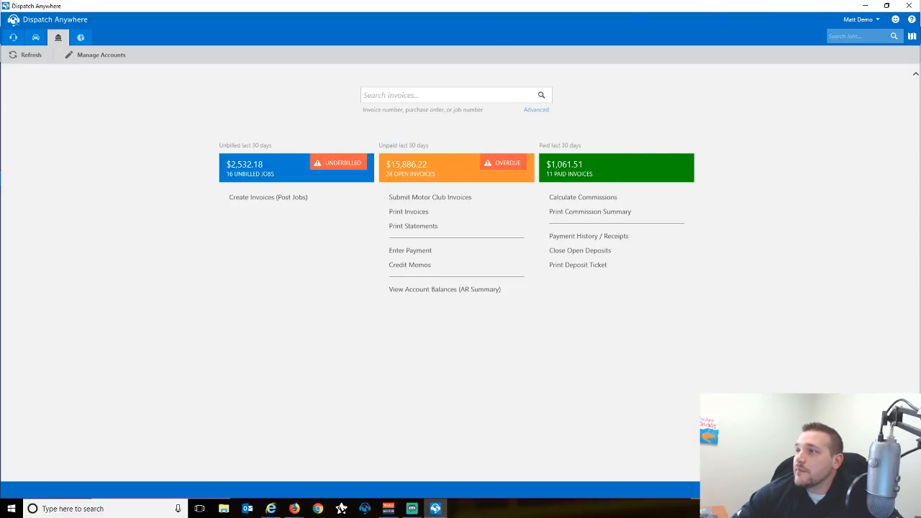
key("alt+Tab")
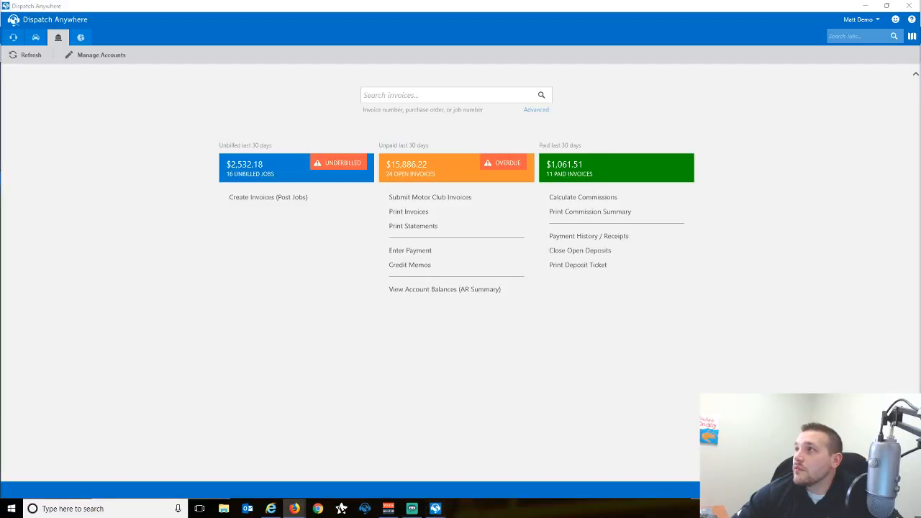